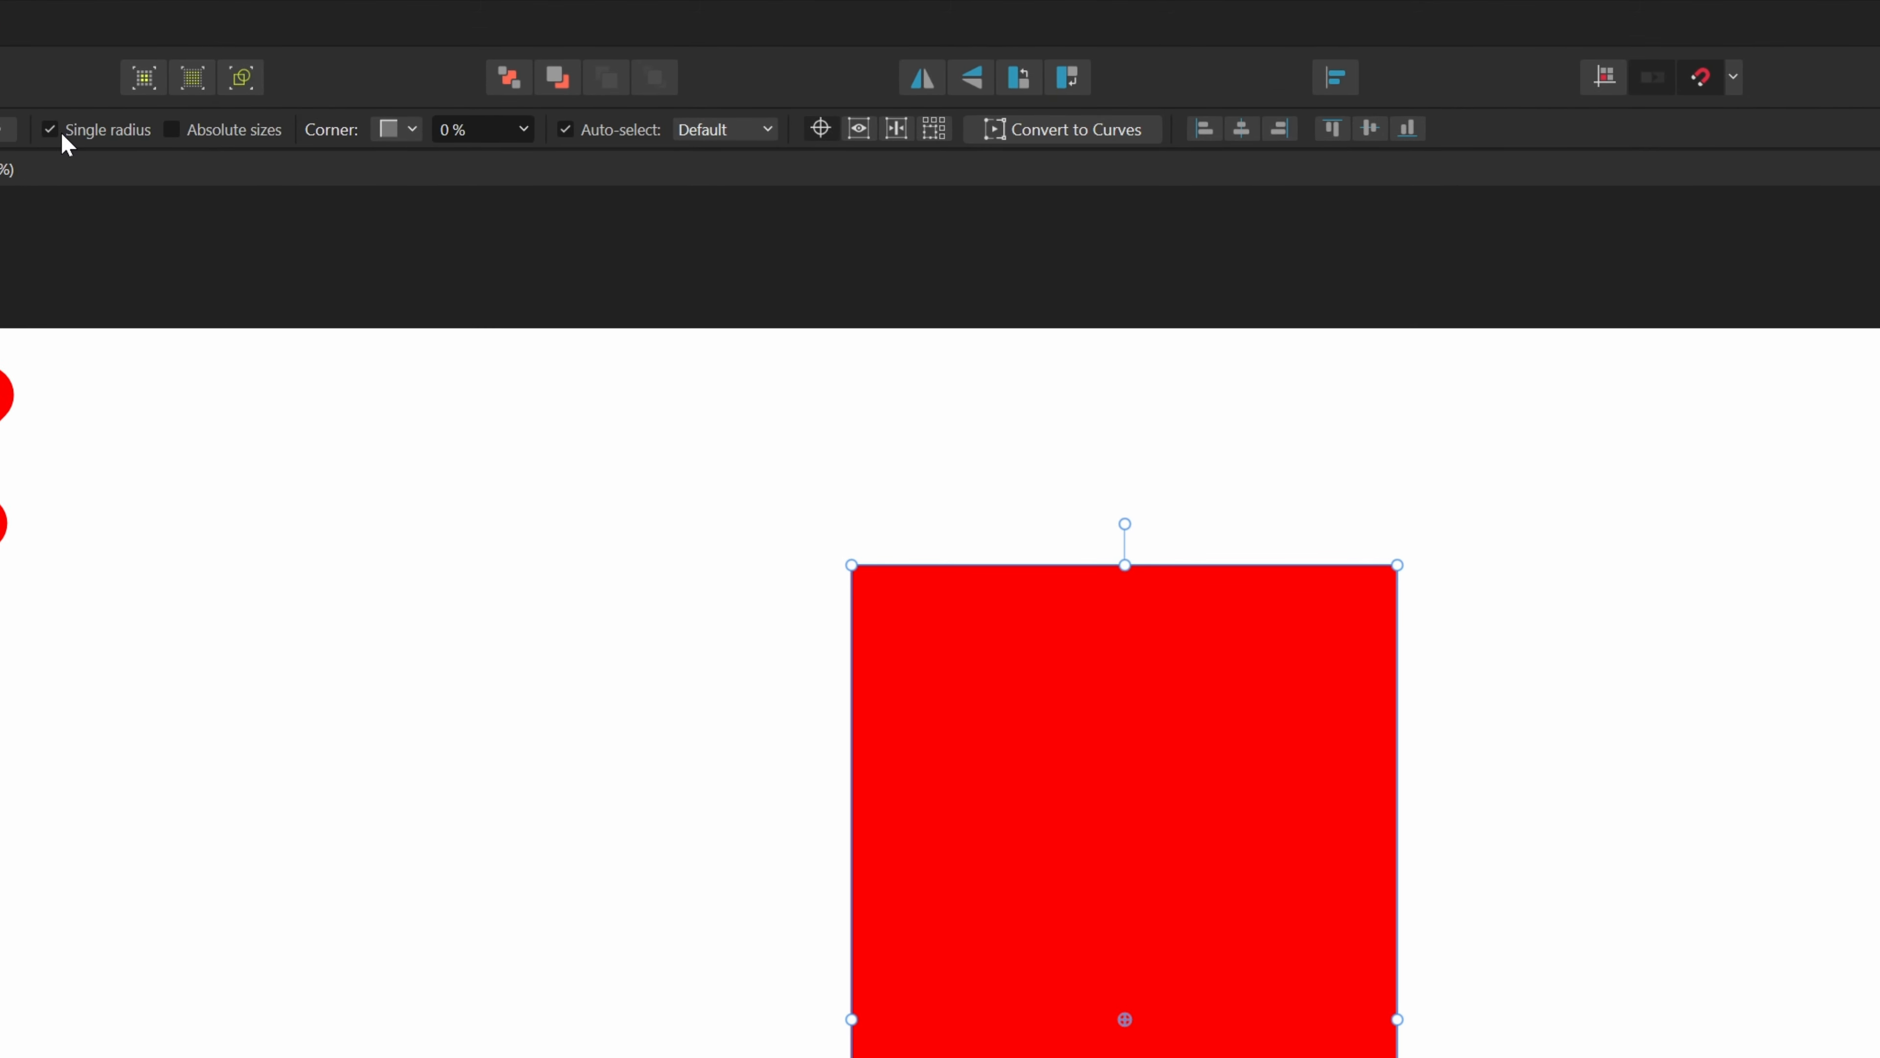
- Unlink the rectangle's corner radii and round its two top corners to 50 %
click(62, 134)
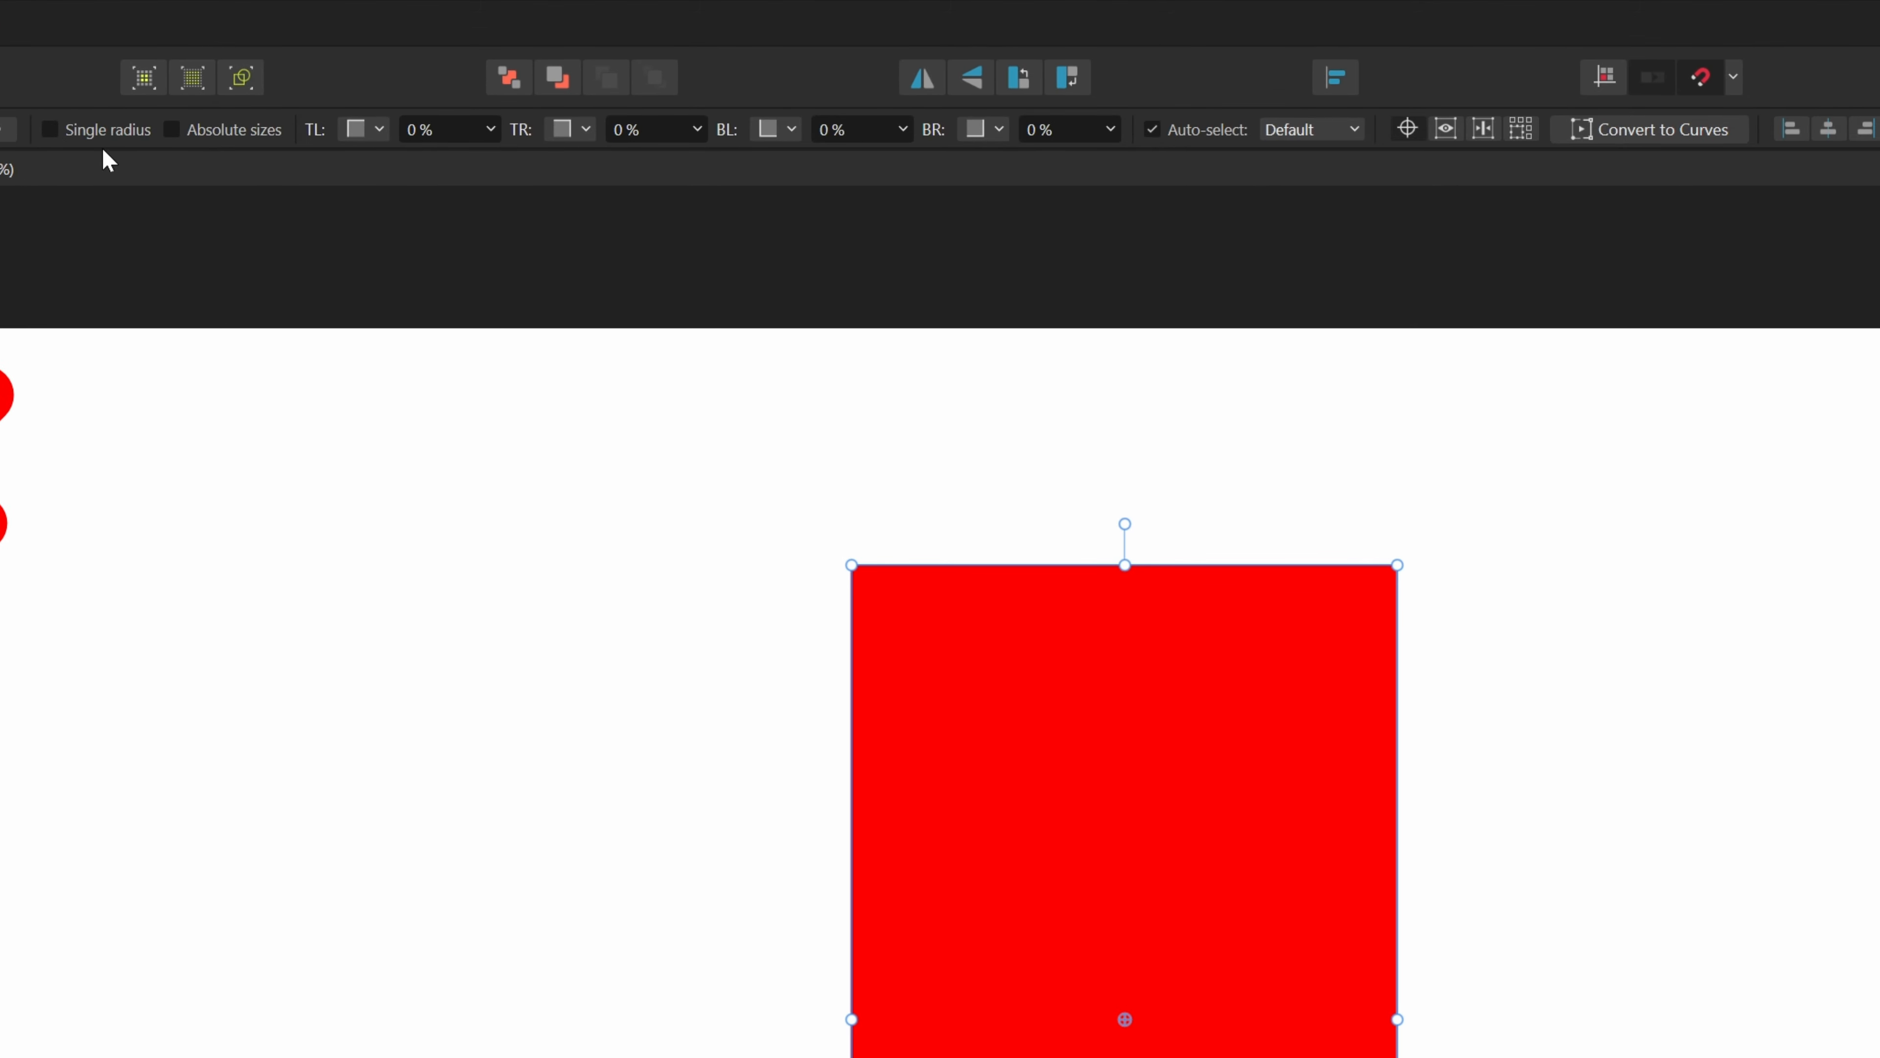
click(436, 133)
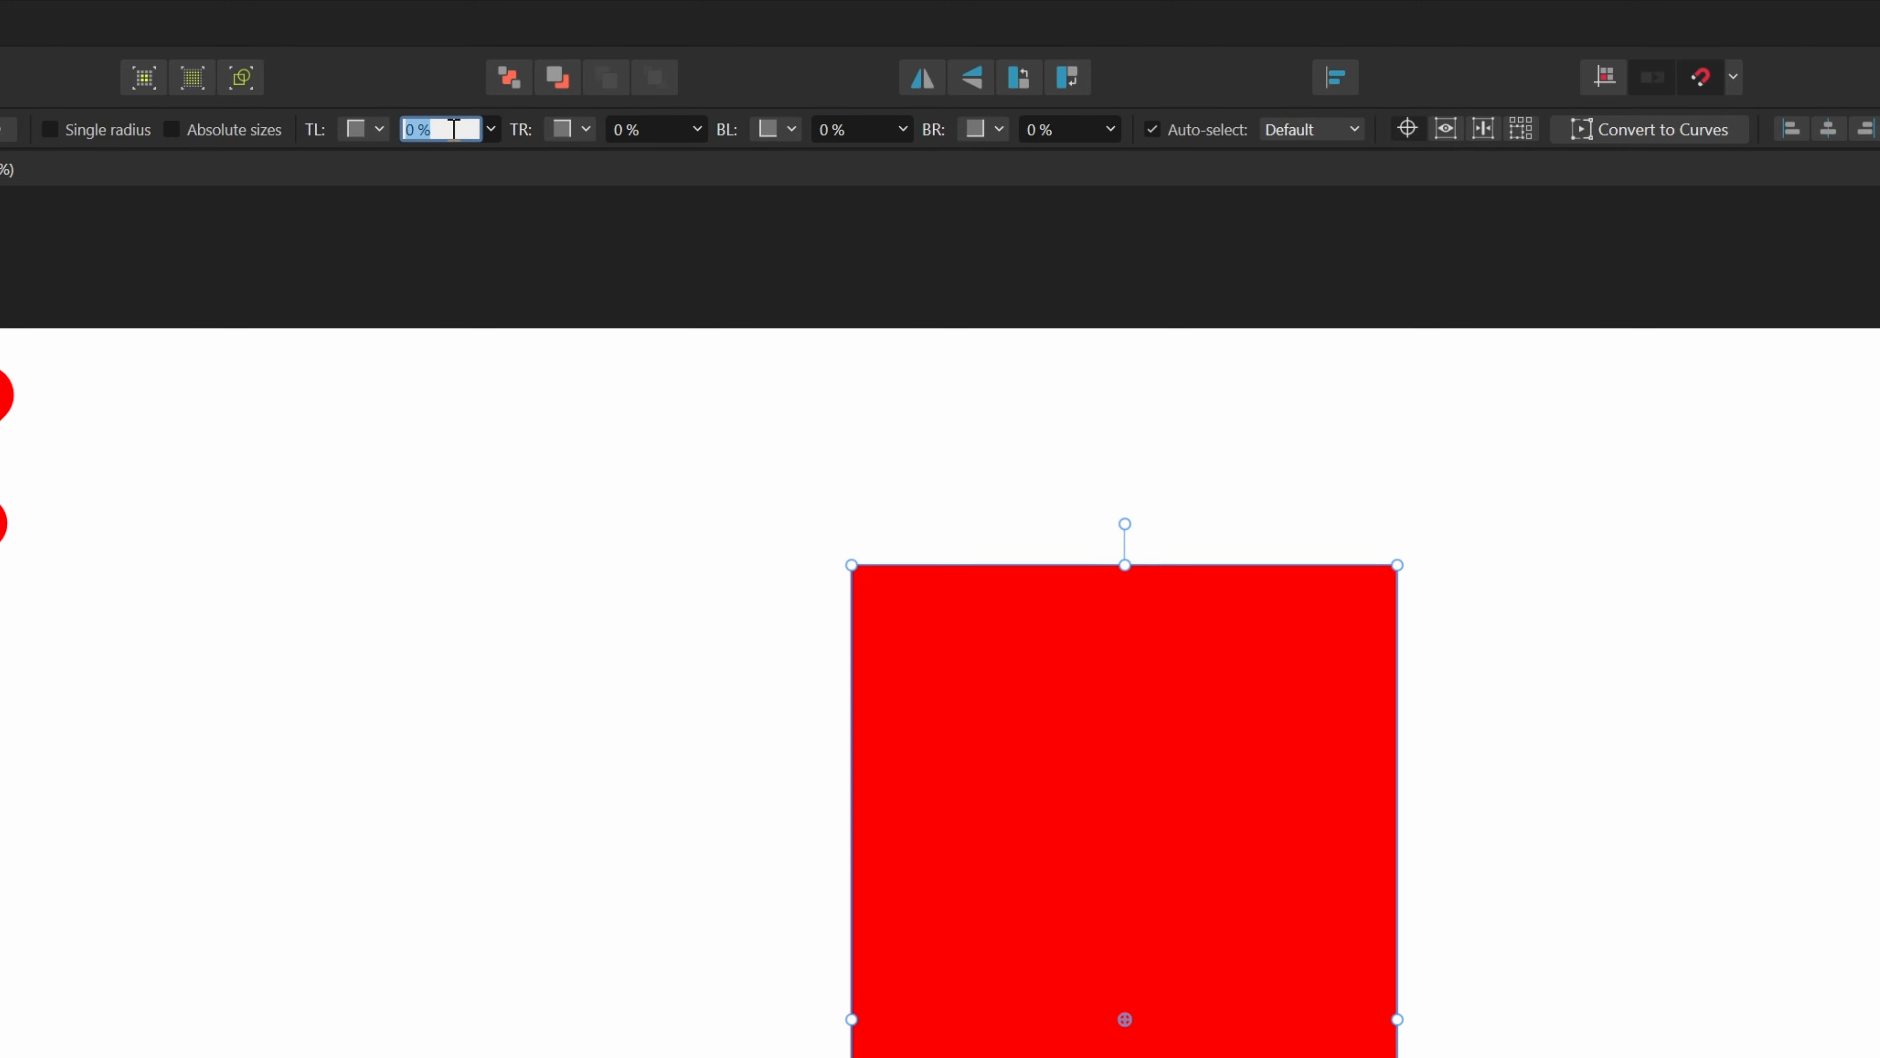
text(50)
key(Tab)
text(40)
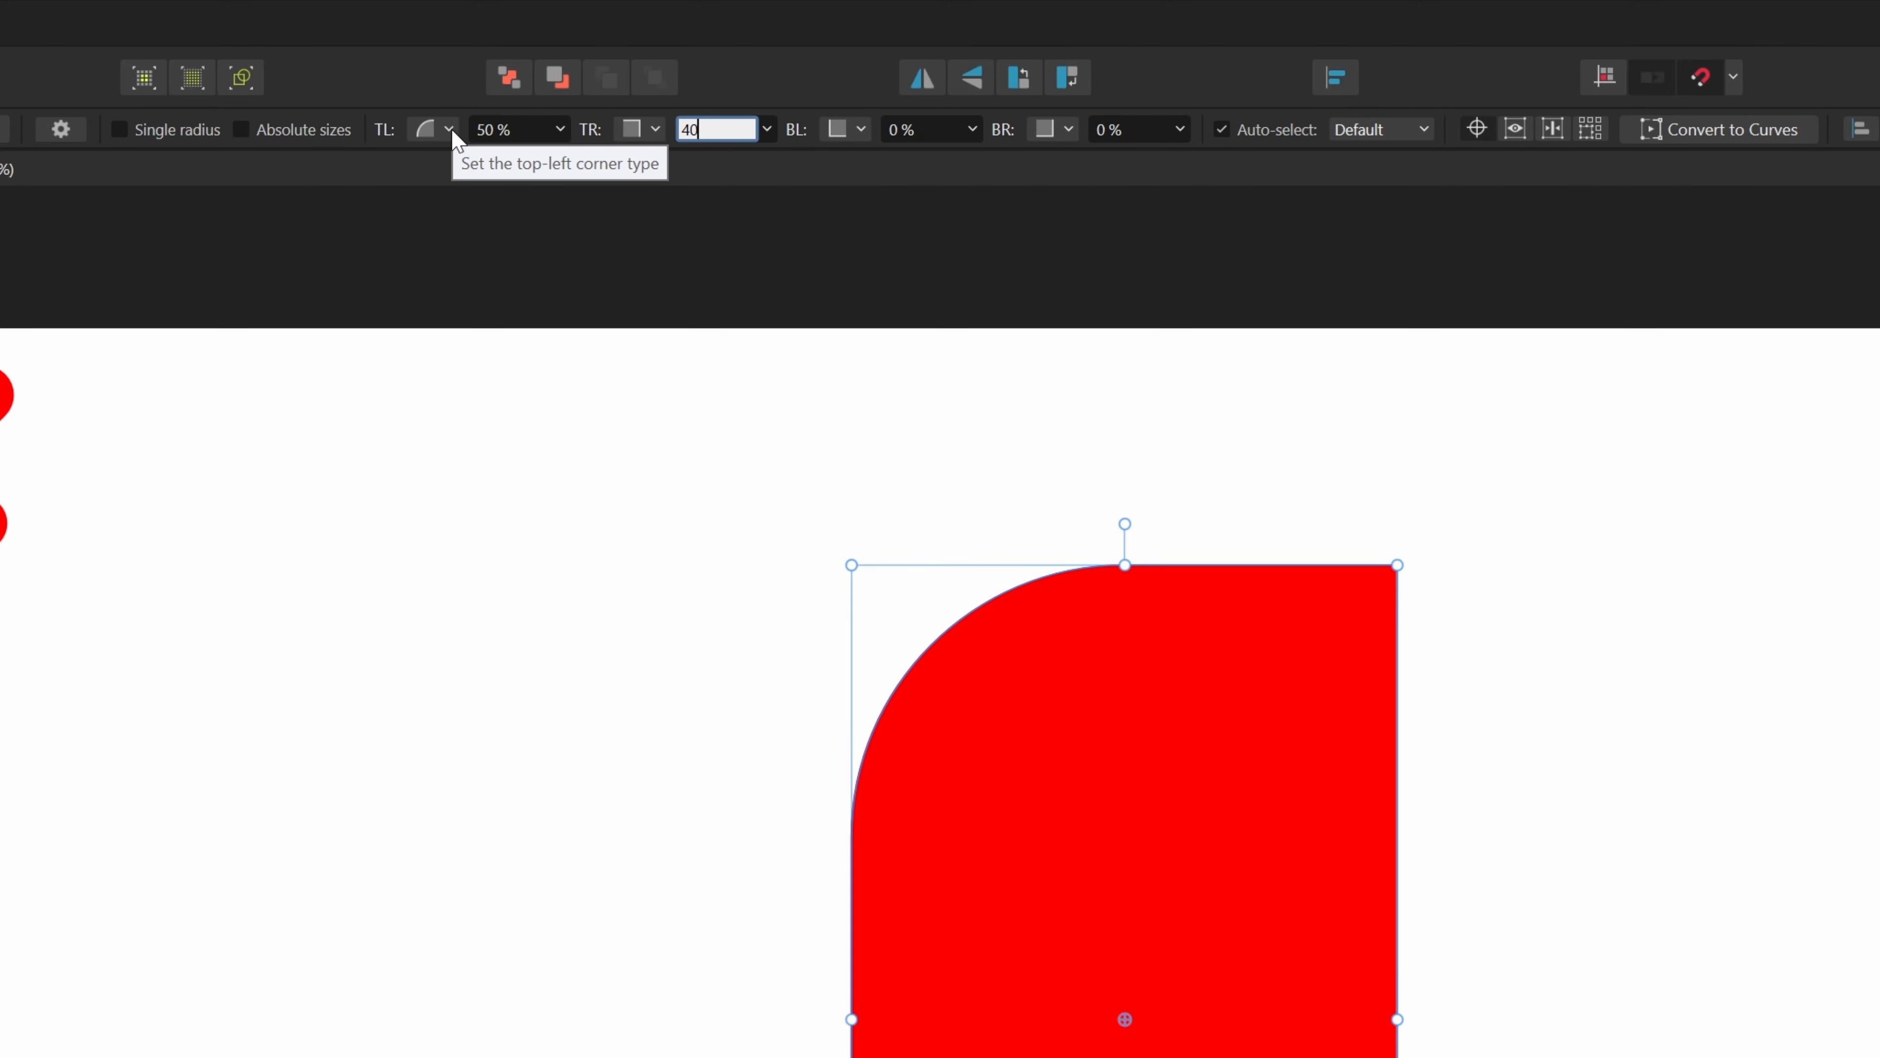
key(Return)
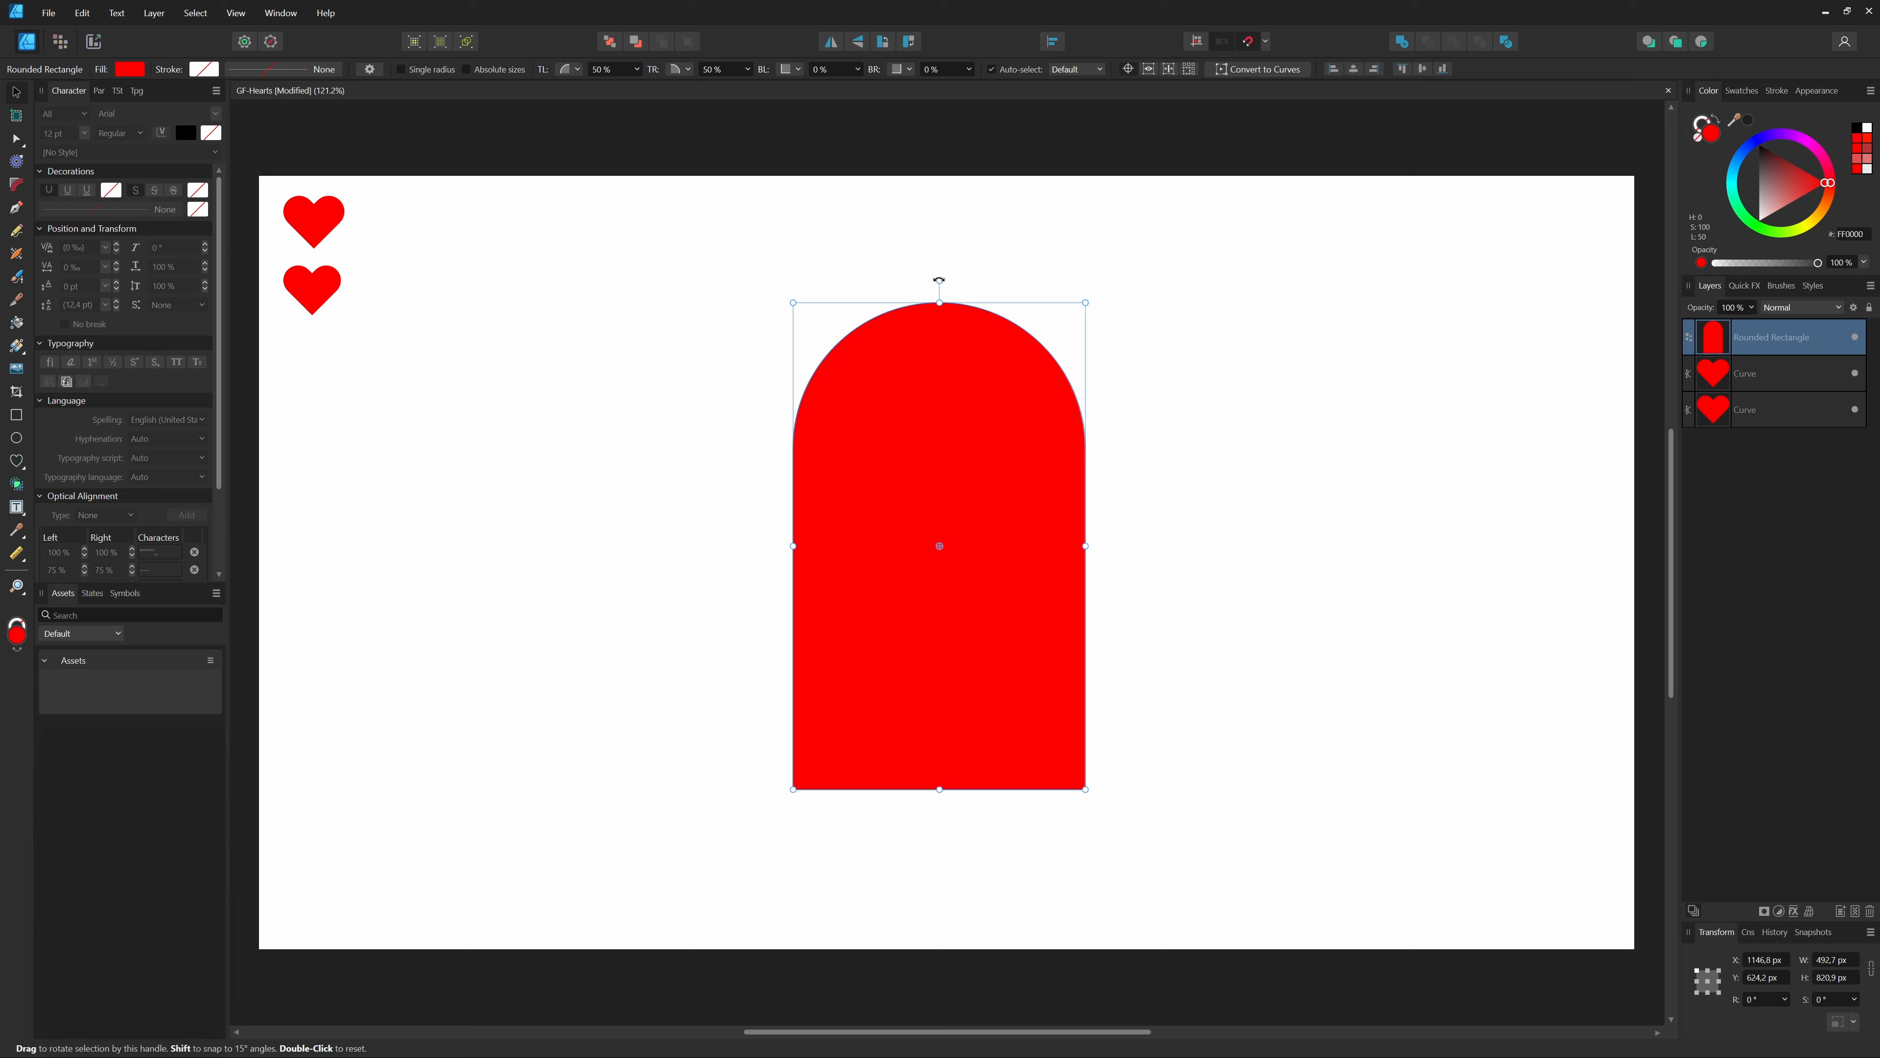
- Rotate the round-topped shape to 45° and place a duplicate rotated to -45° beside it, partly overlapping on the right
drag(939, 280, 725, 287)
key(ctrl+j)
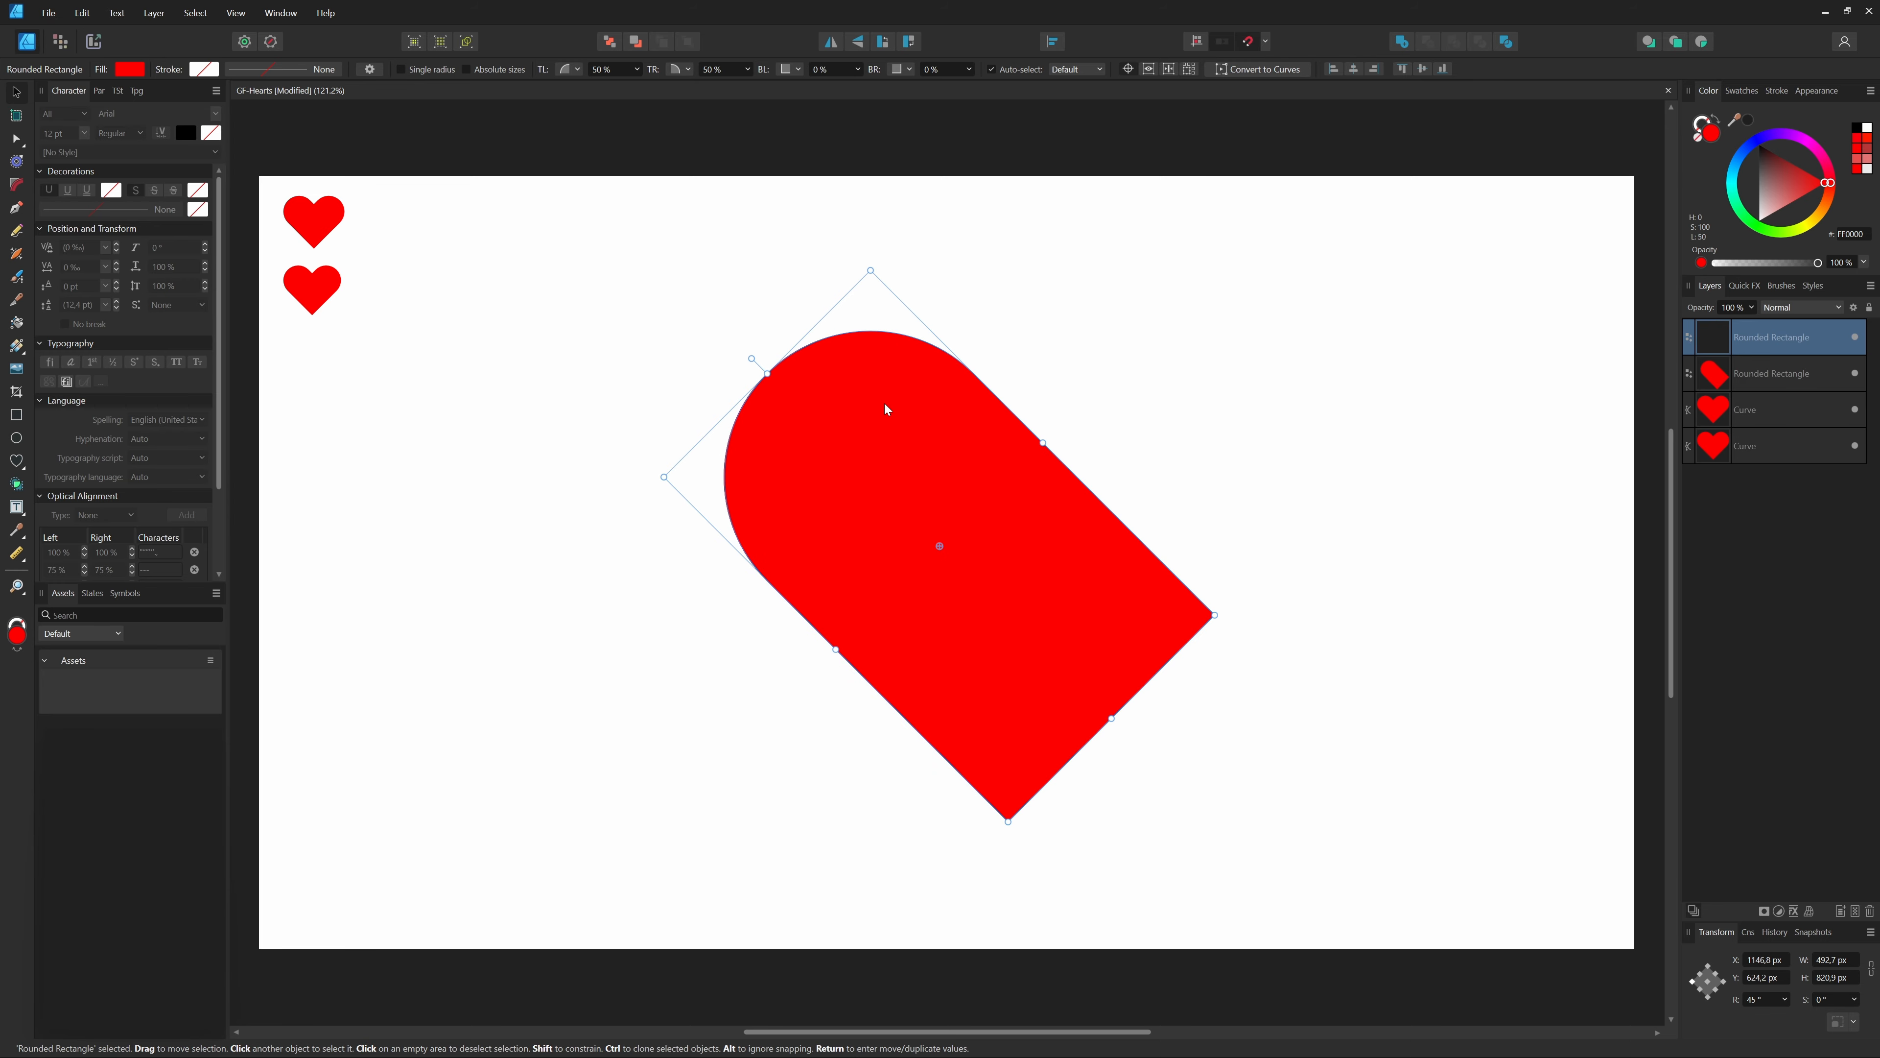
drag(751, 358, 1109, 335)
drag(838, 649, 1147, 648)
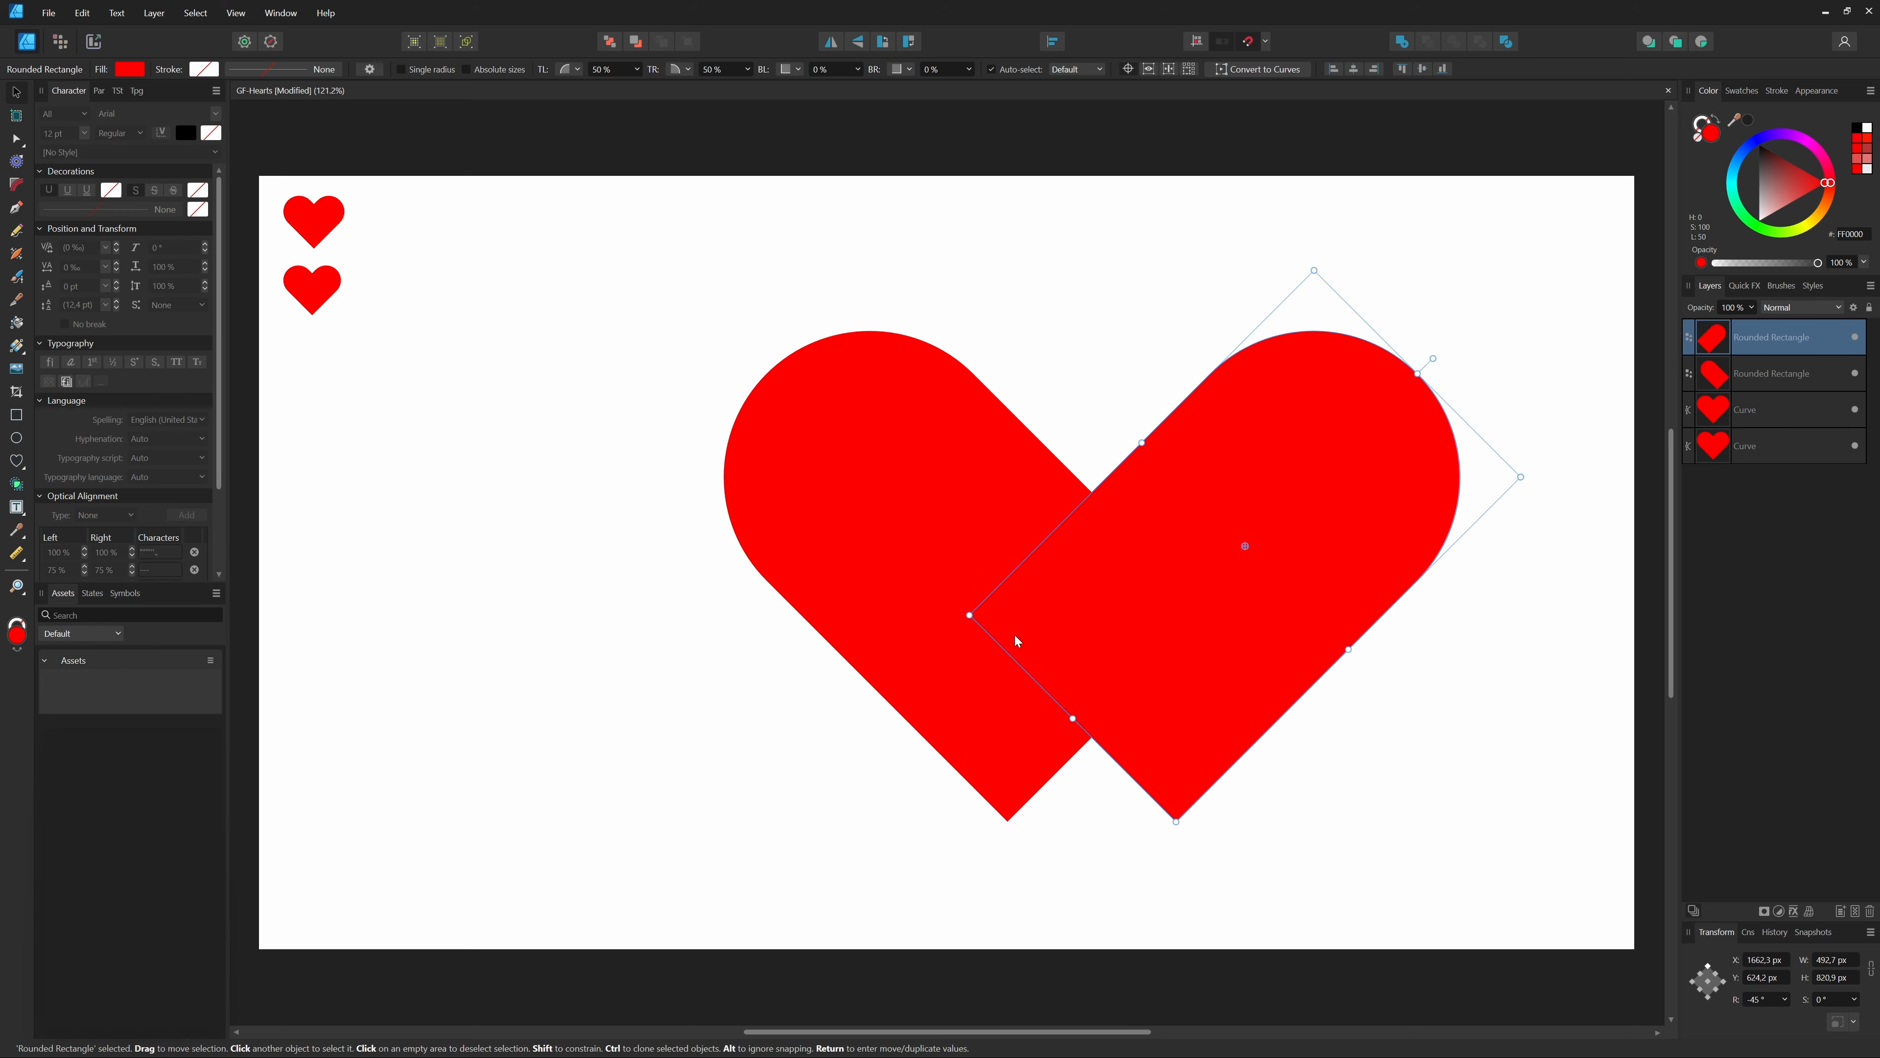
- Draw a guide rectangle about 530 px wide and 491 px high, overlapping the left rounded shape's outer edge
click(16, 414)
mouse_move(457, 514)
mouse_down()
mouse_move(751, 823)
mouse_move(772, 805)
mouse_up()
key(v)
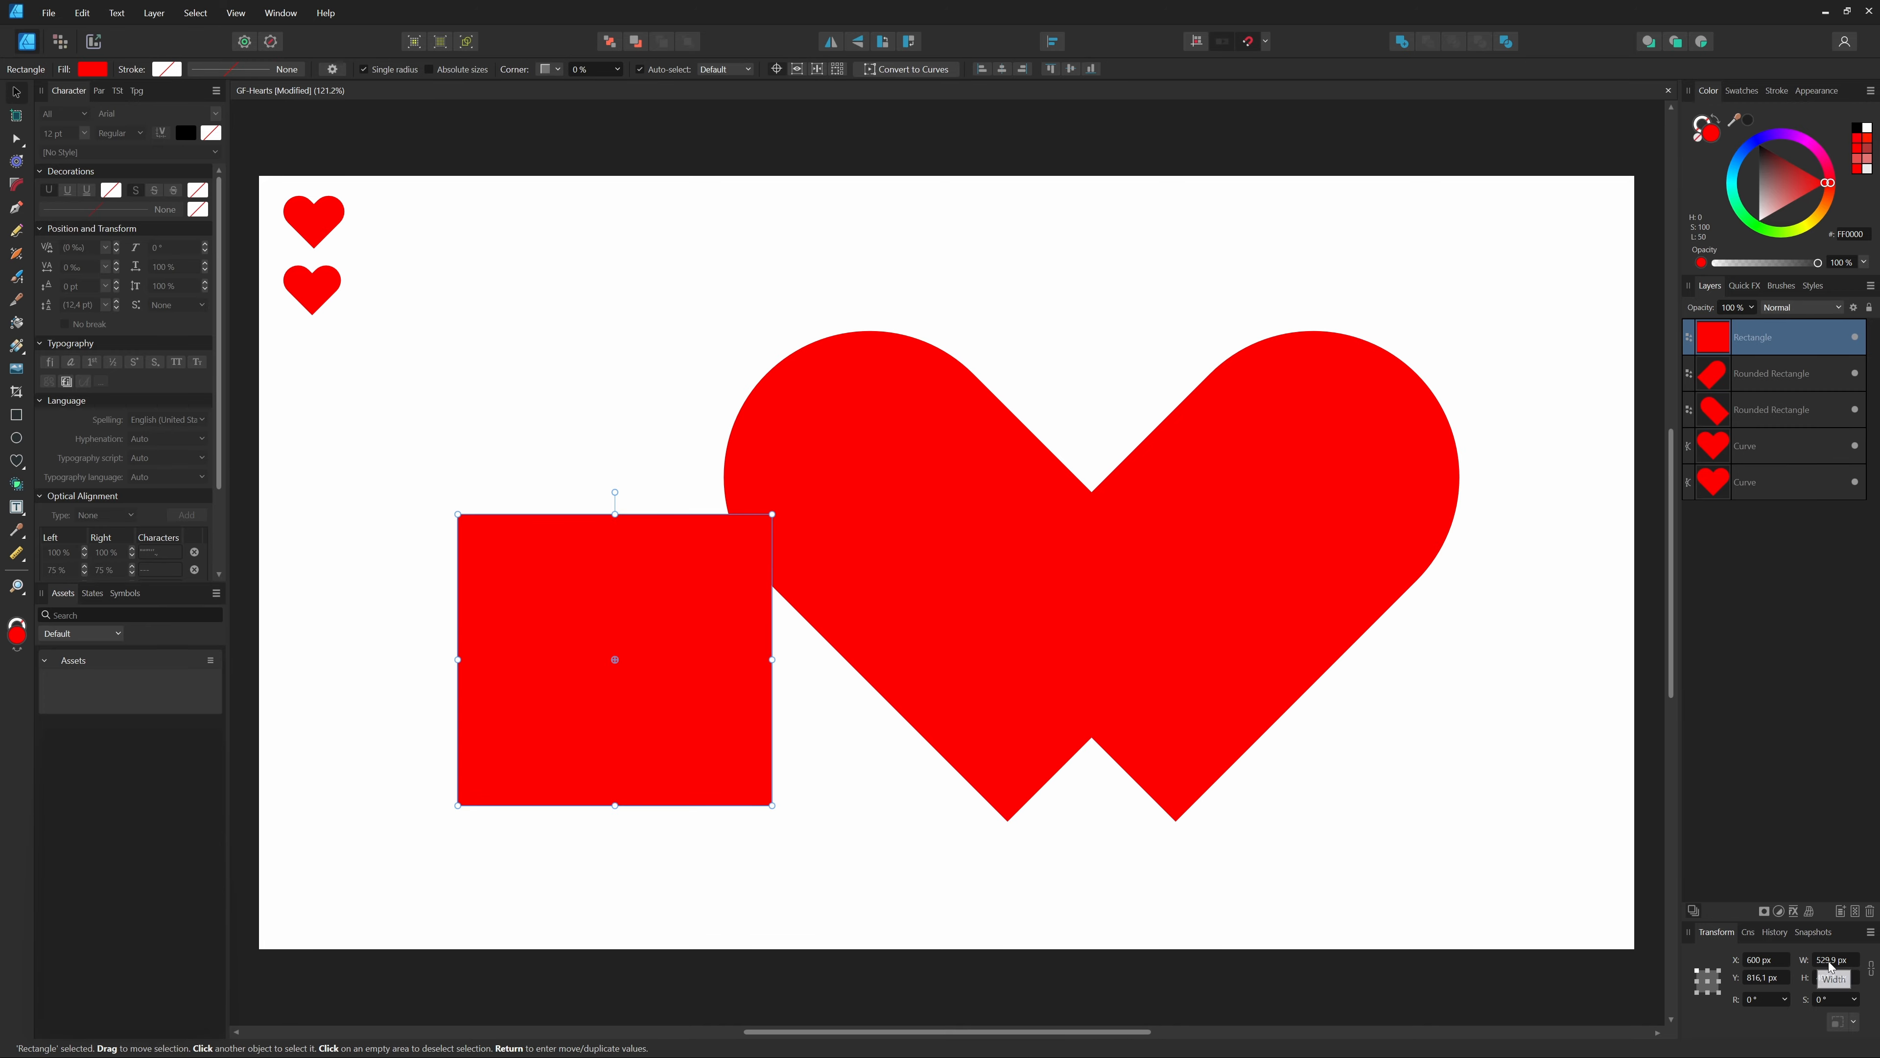
- Set the guide rectangle's width to 1,1666*820,9 px, using the rounded shape's height as the base
click(1833, 961)
text(1)
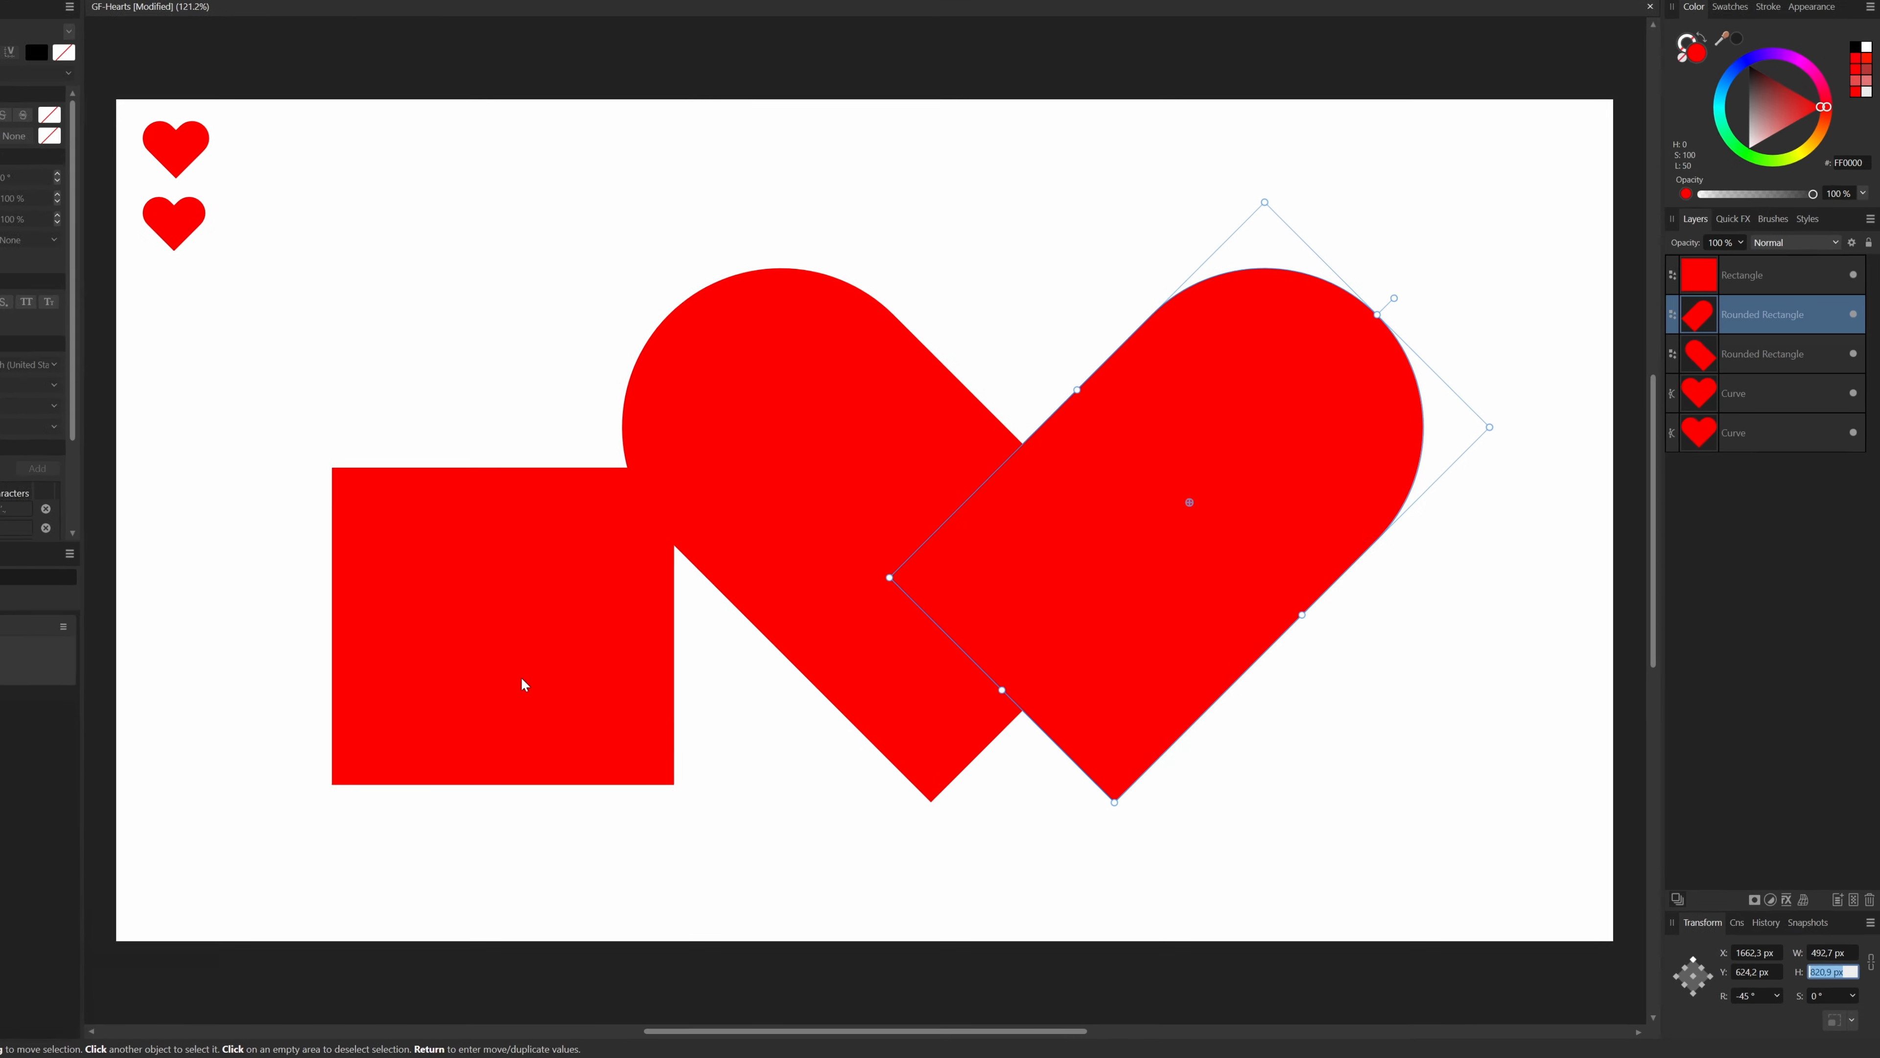
click(634, 713)
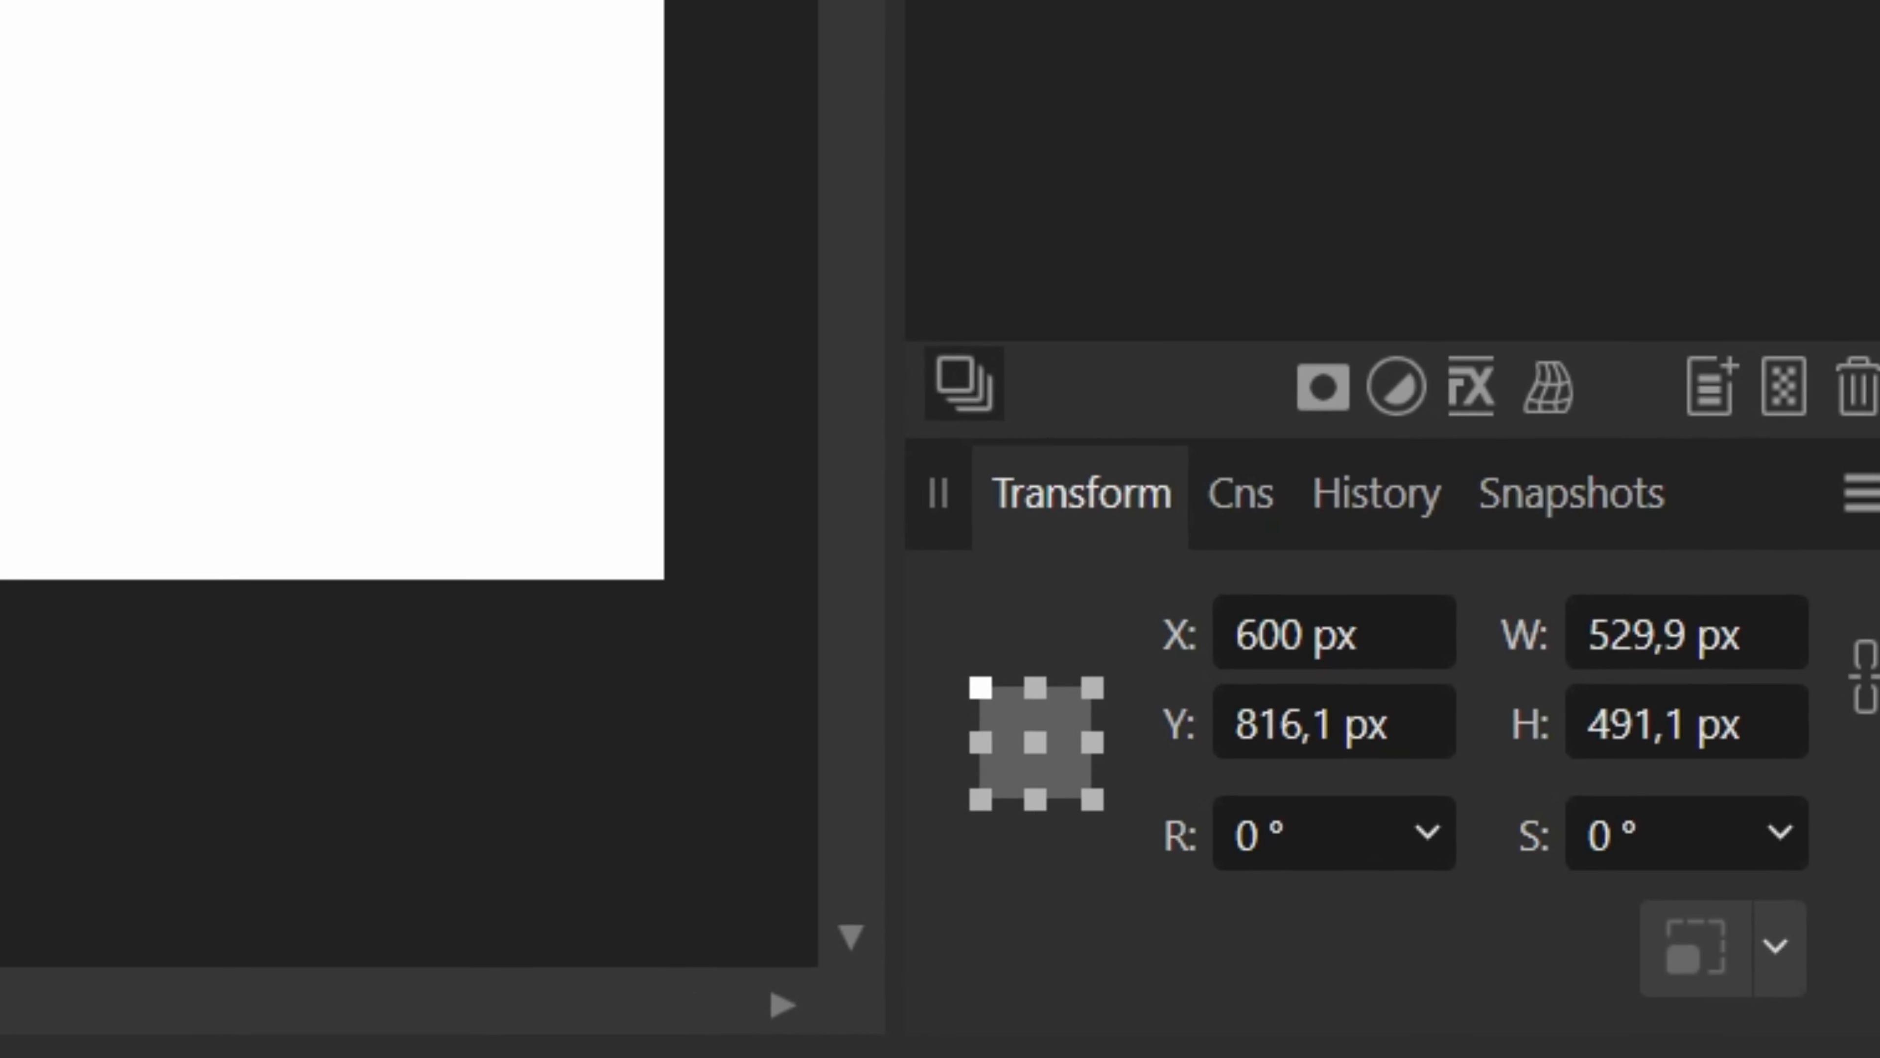
click(1832, 959)
text(1,)
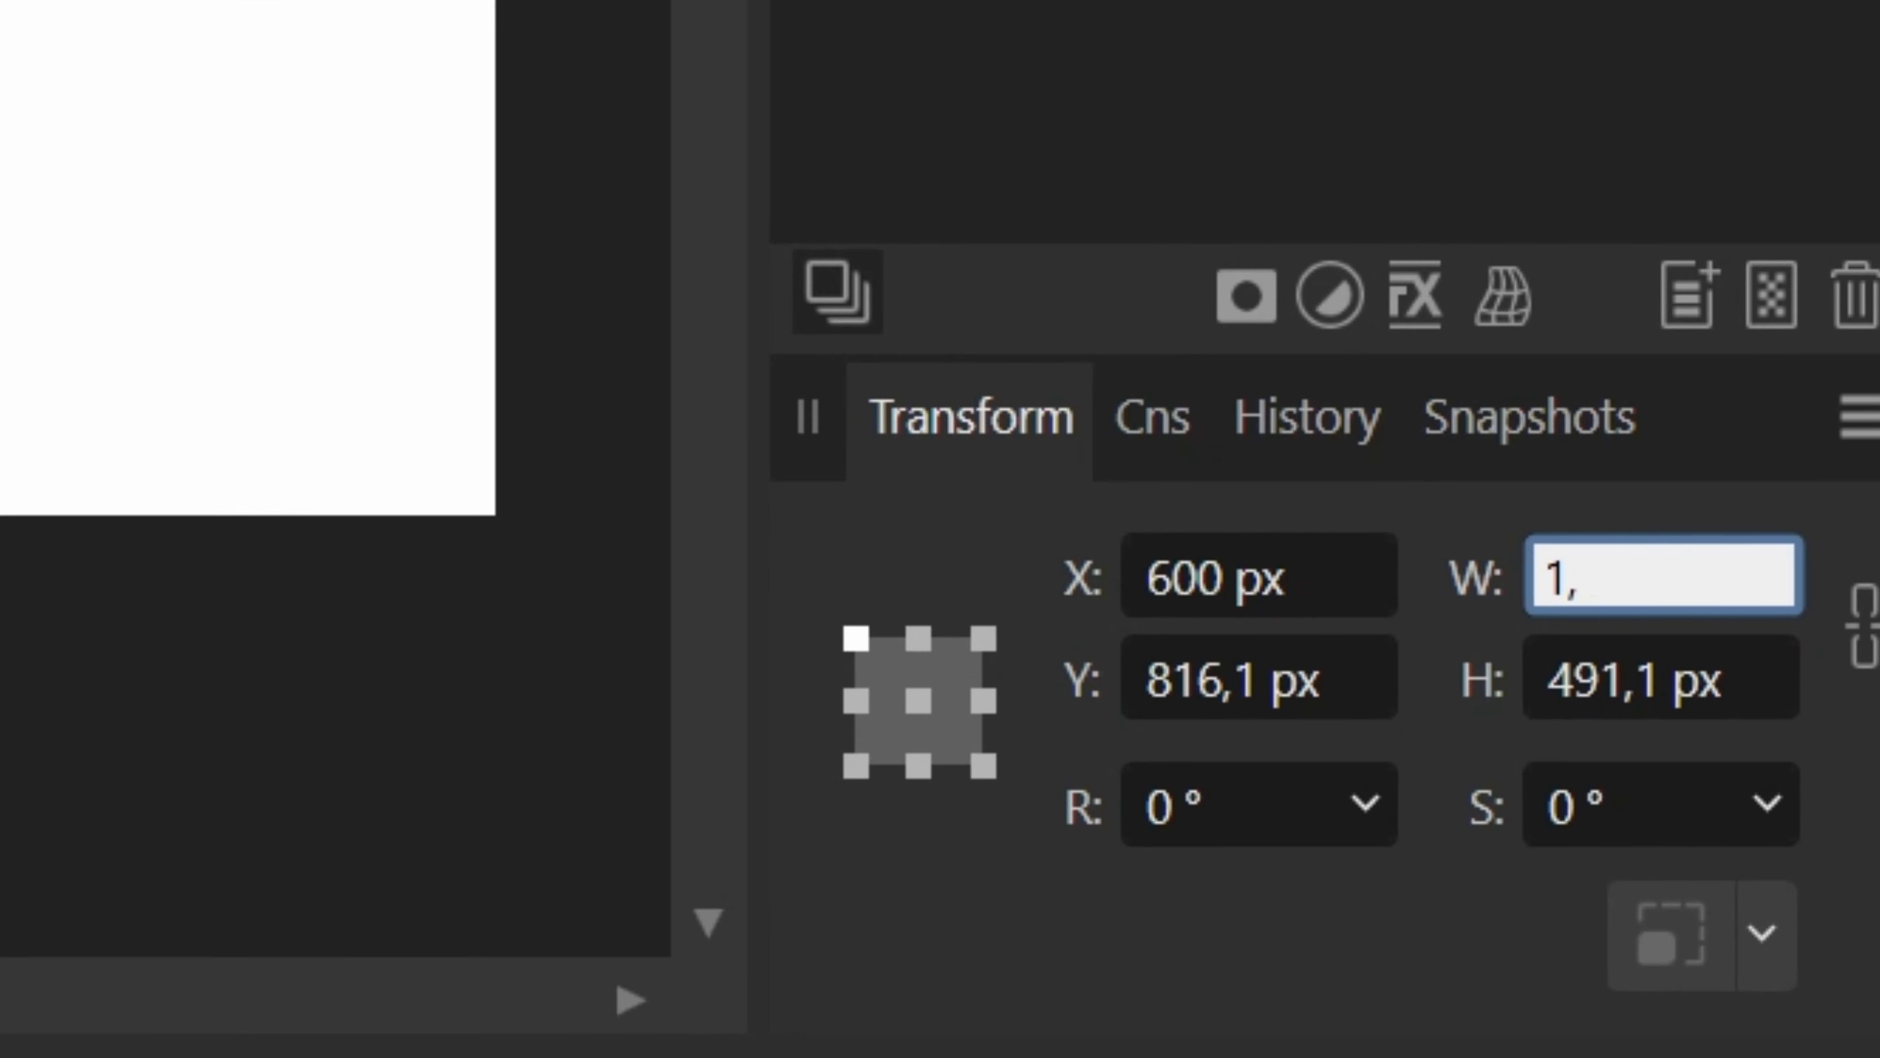
text(1666*)
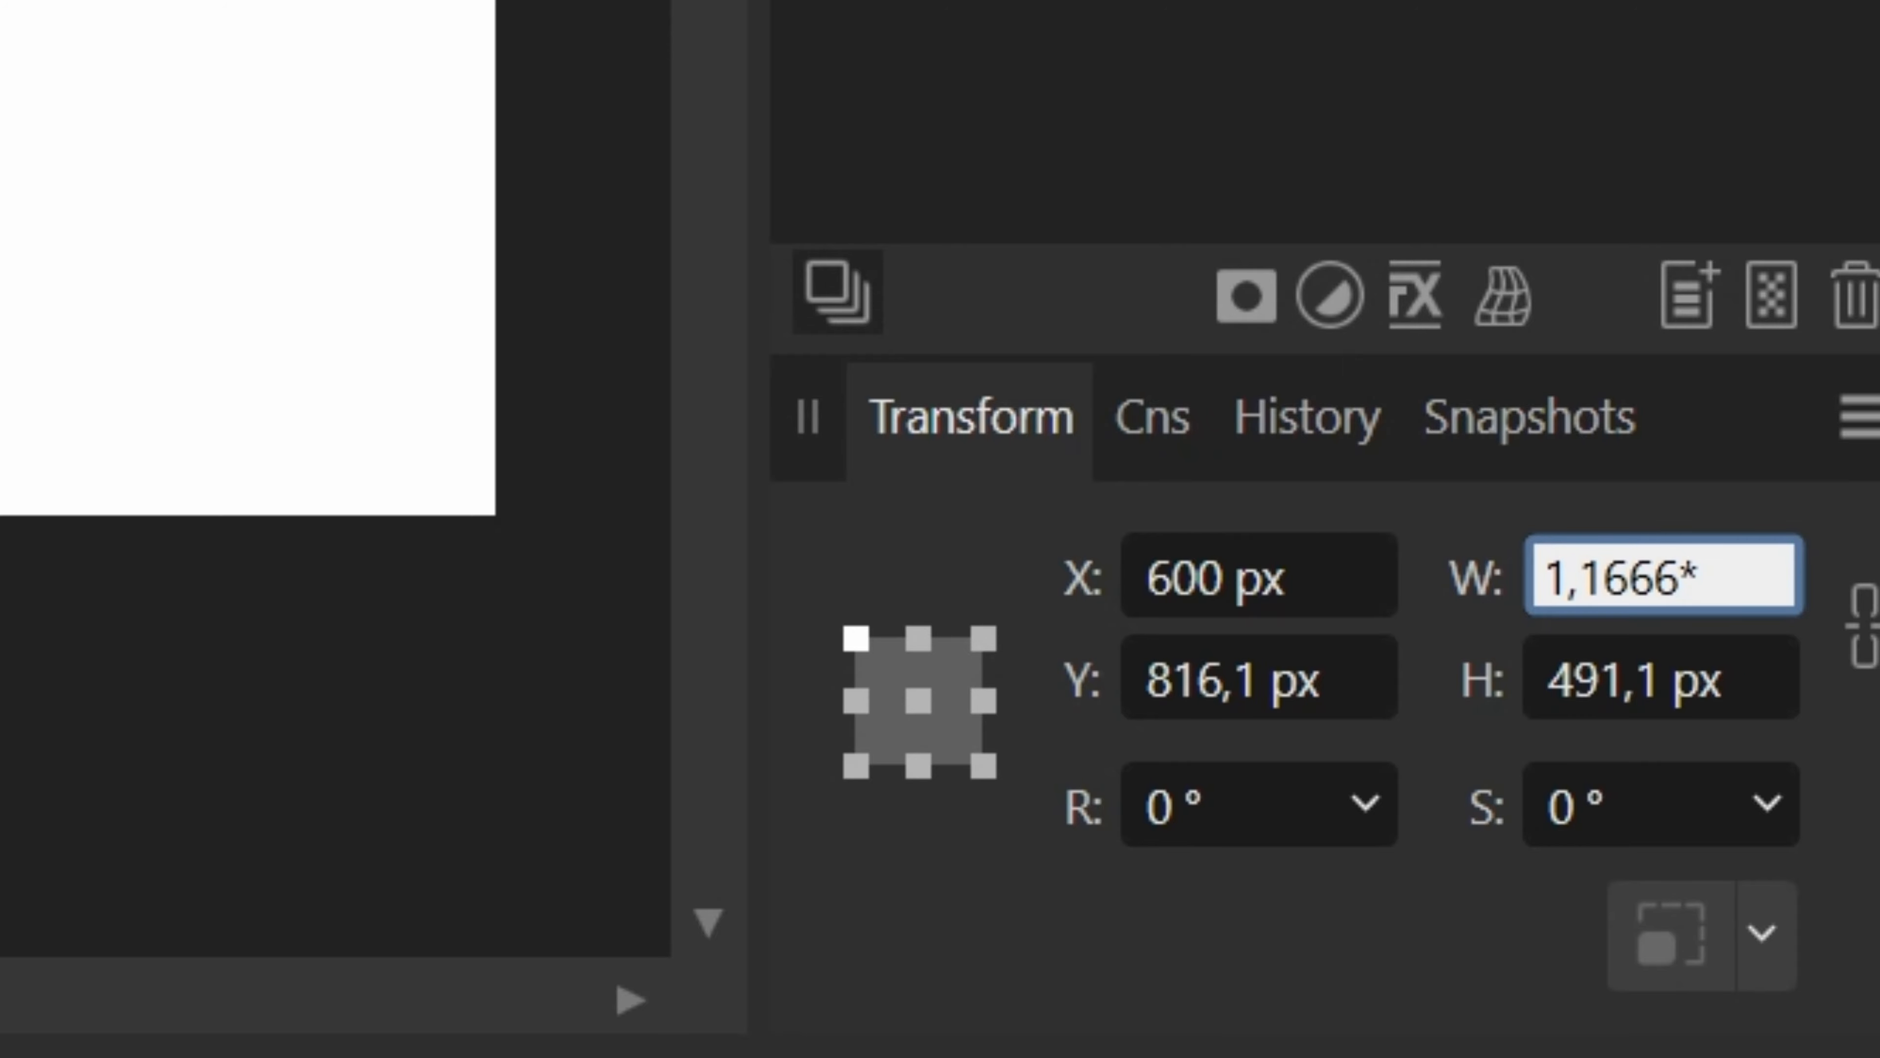
text(820,9 px)
key(Return)
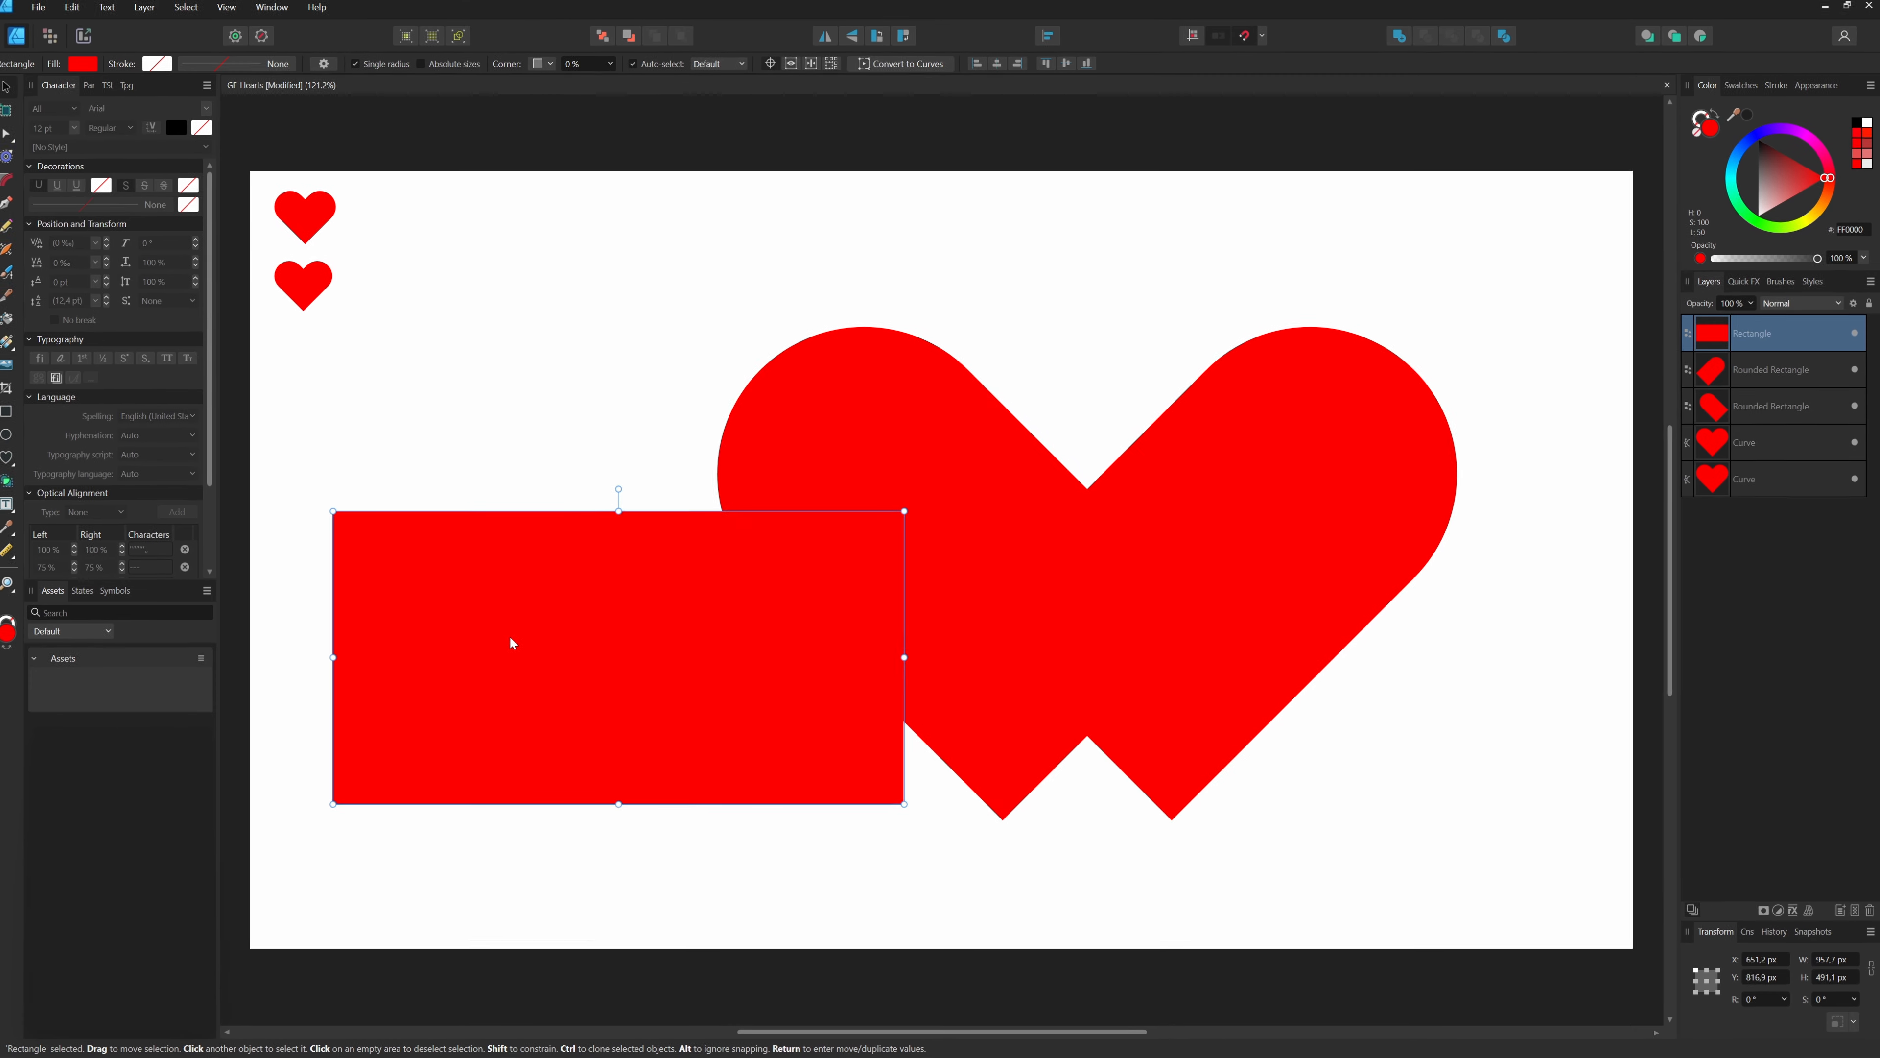
- Align the guide rectangle with the left shape's outer edge and bottom tip, and move the right shape flush with the guide's right edge
drag(510, 638, 881, 655)
drag(845, 465, 842, 462)
drag(1346, 449, 1177, 452)
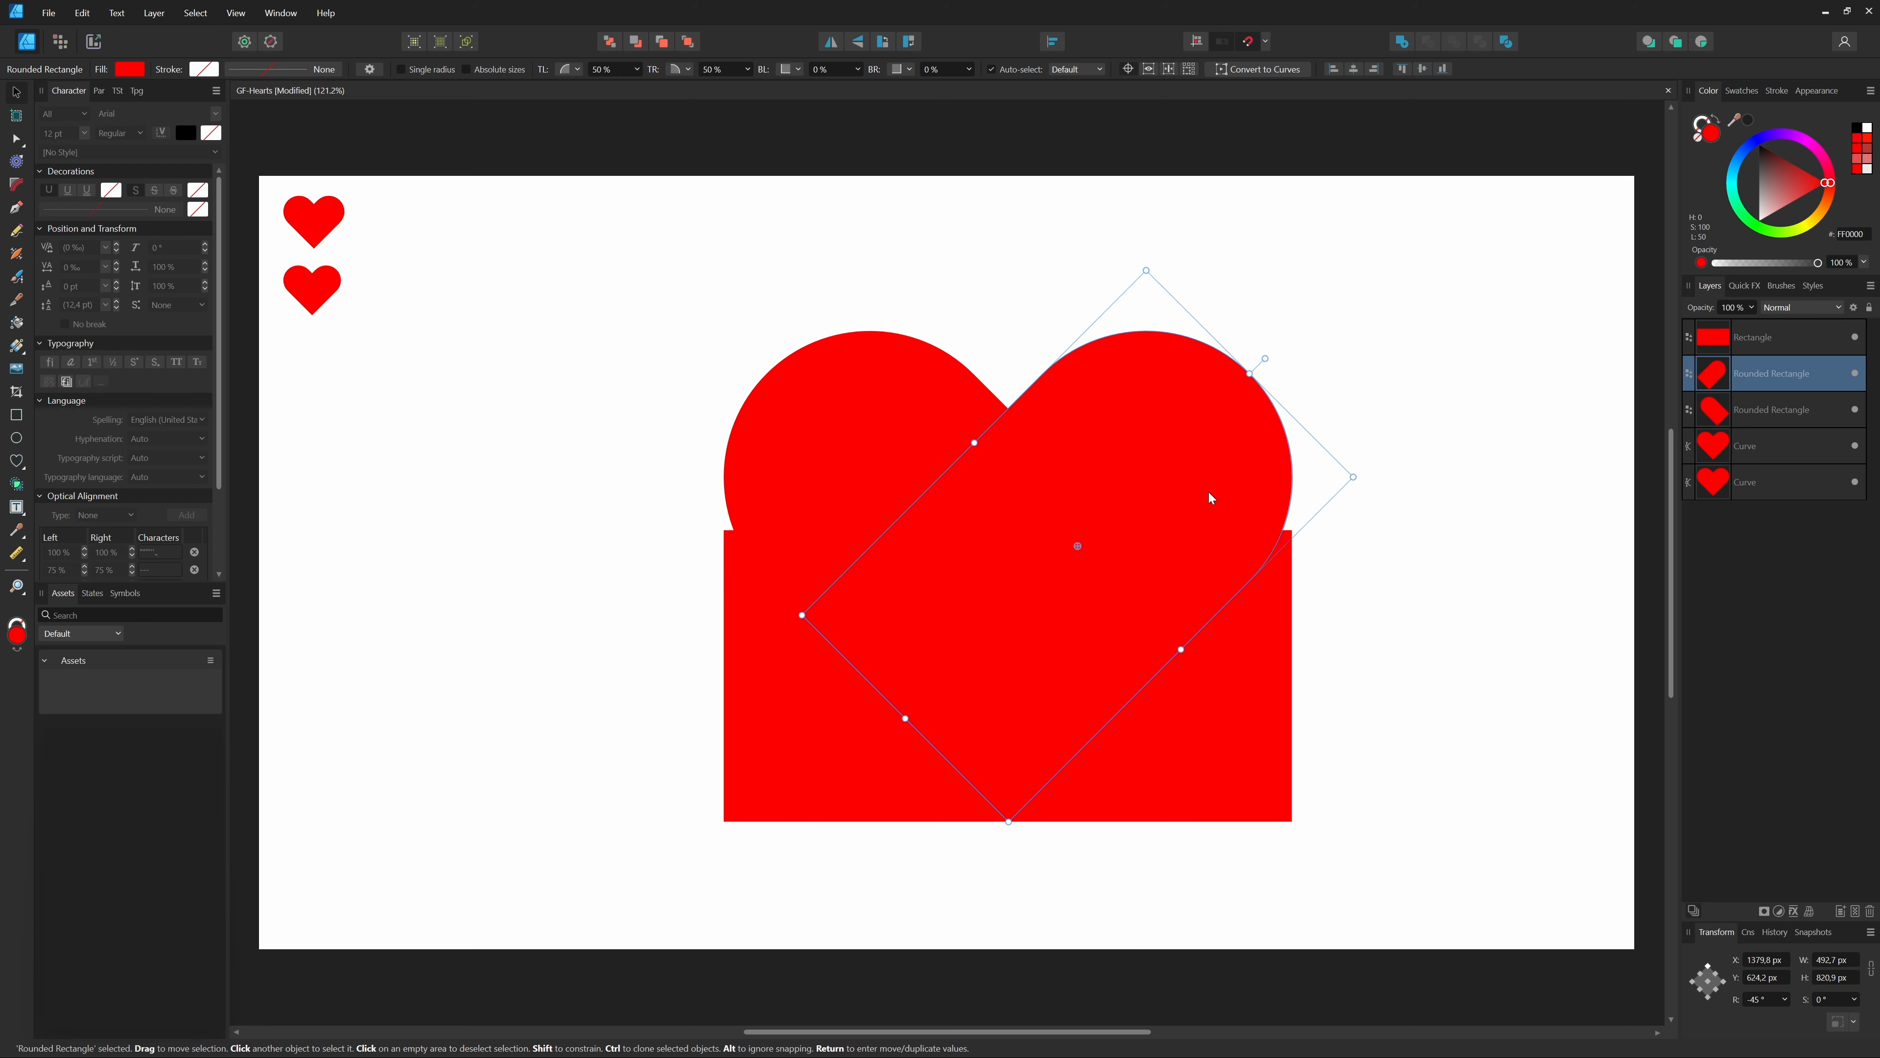
- Delete the guide rectangle covering the lower part of the heart
click(1266, 716)
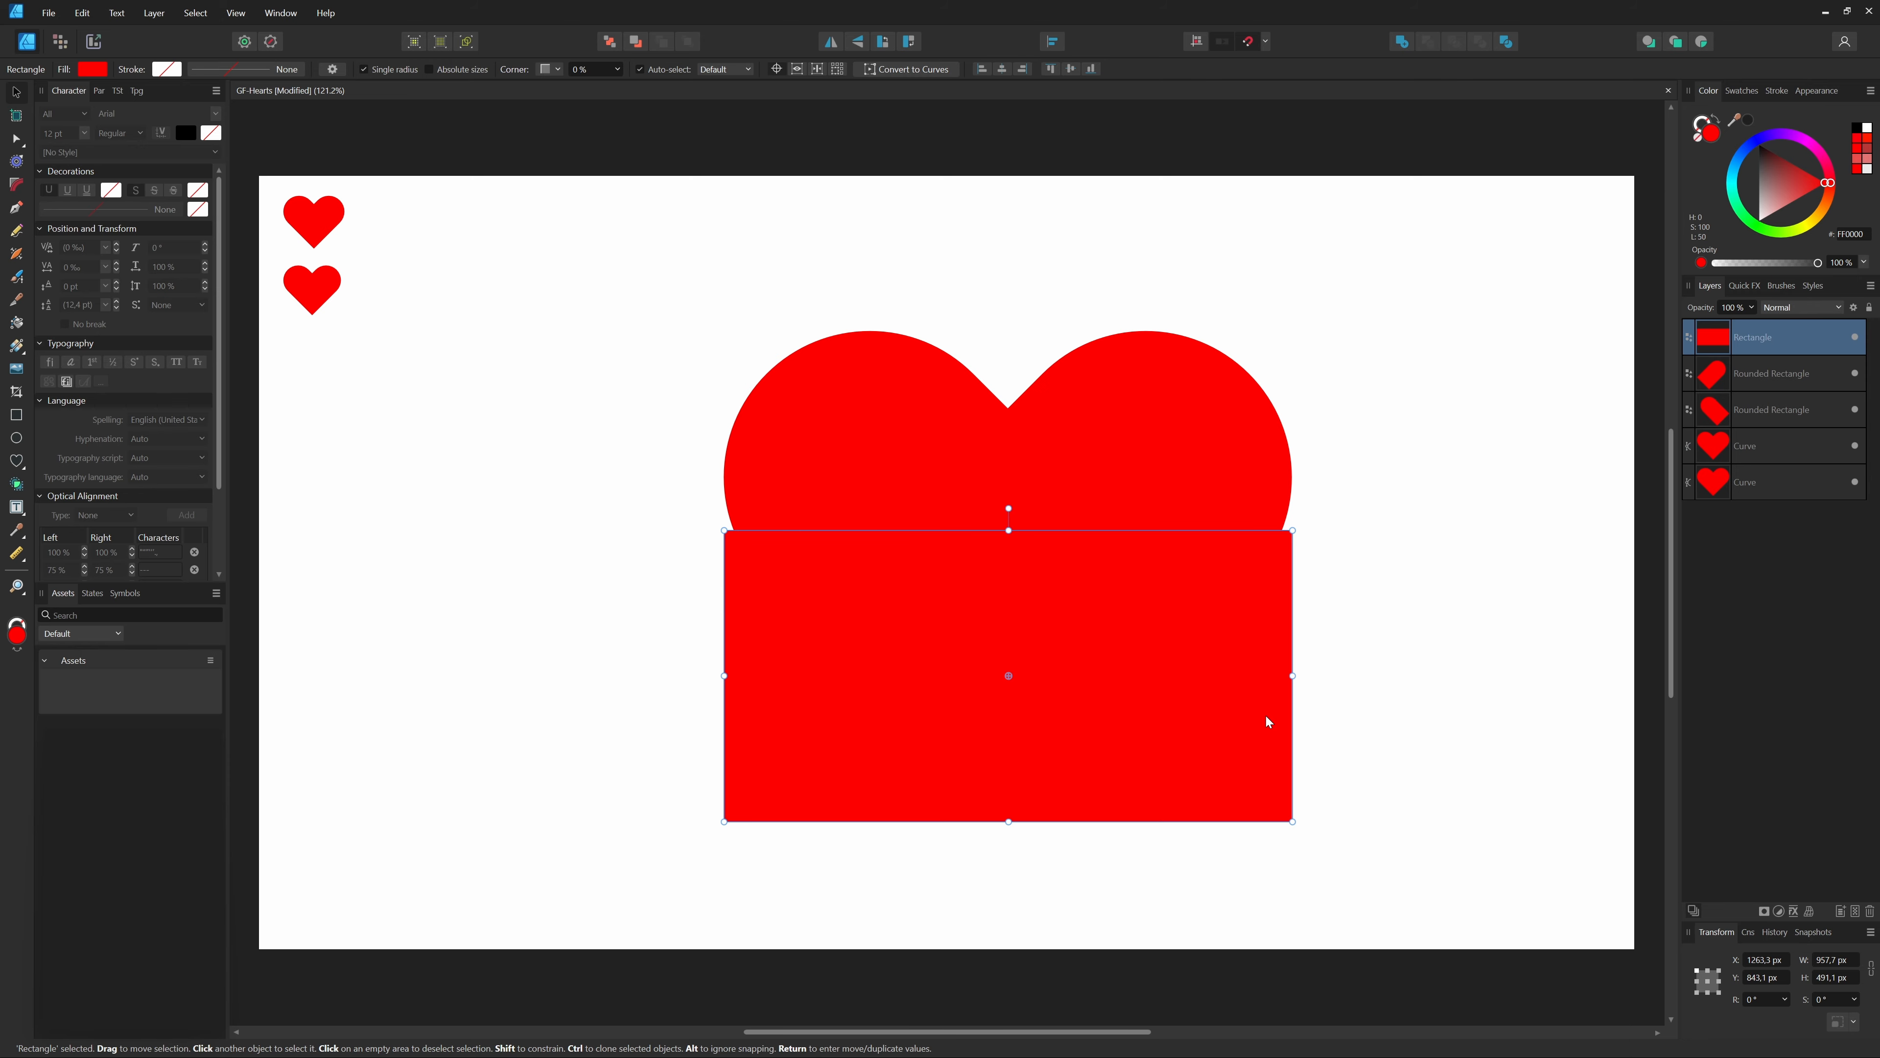
mouse_move(1268, 722)
mouse_down()
mouse_move(752, 770)
mouse_move(1302, 729)
mouse_up()
key(Delete)
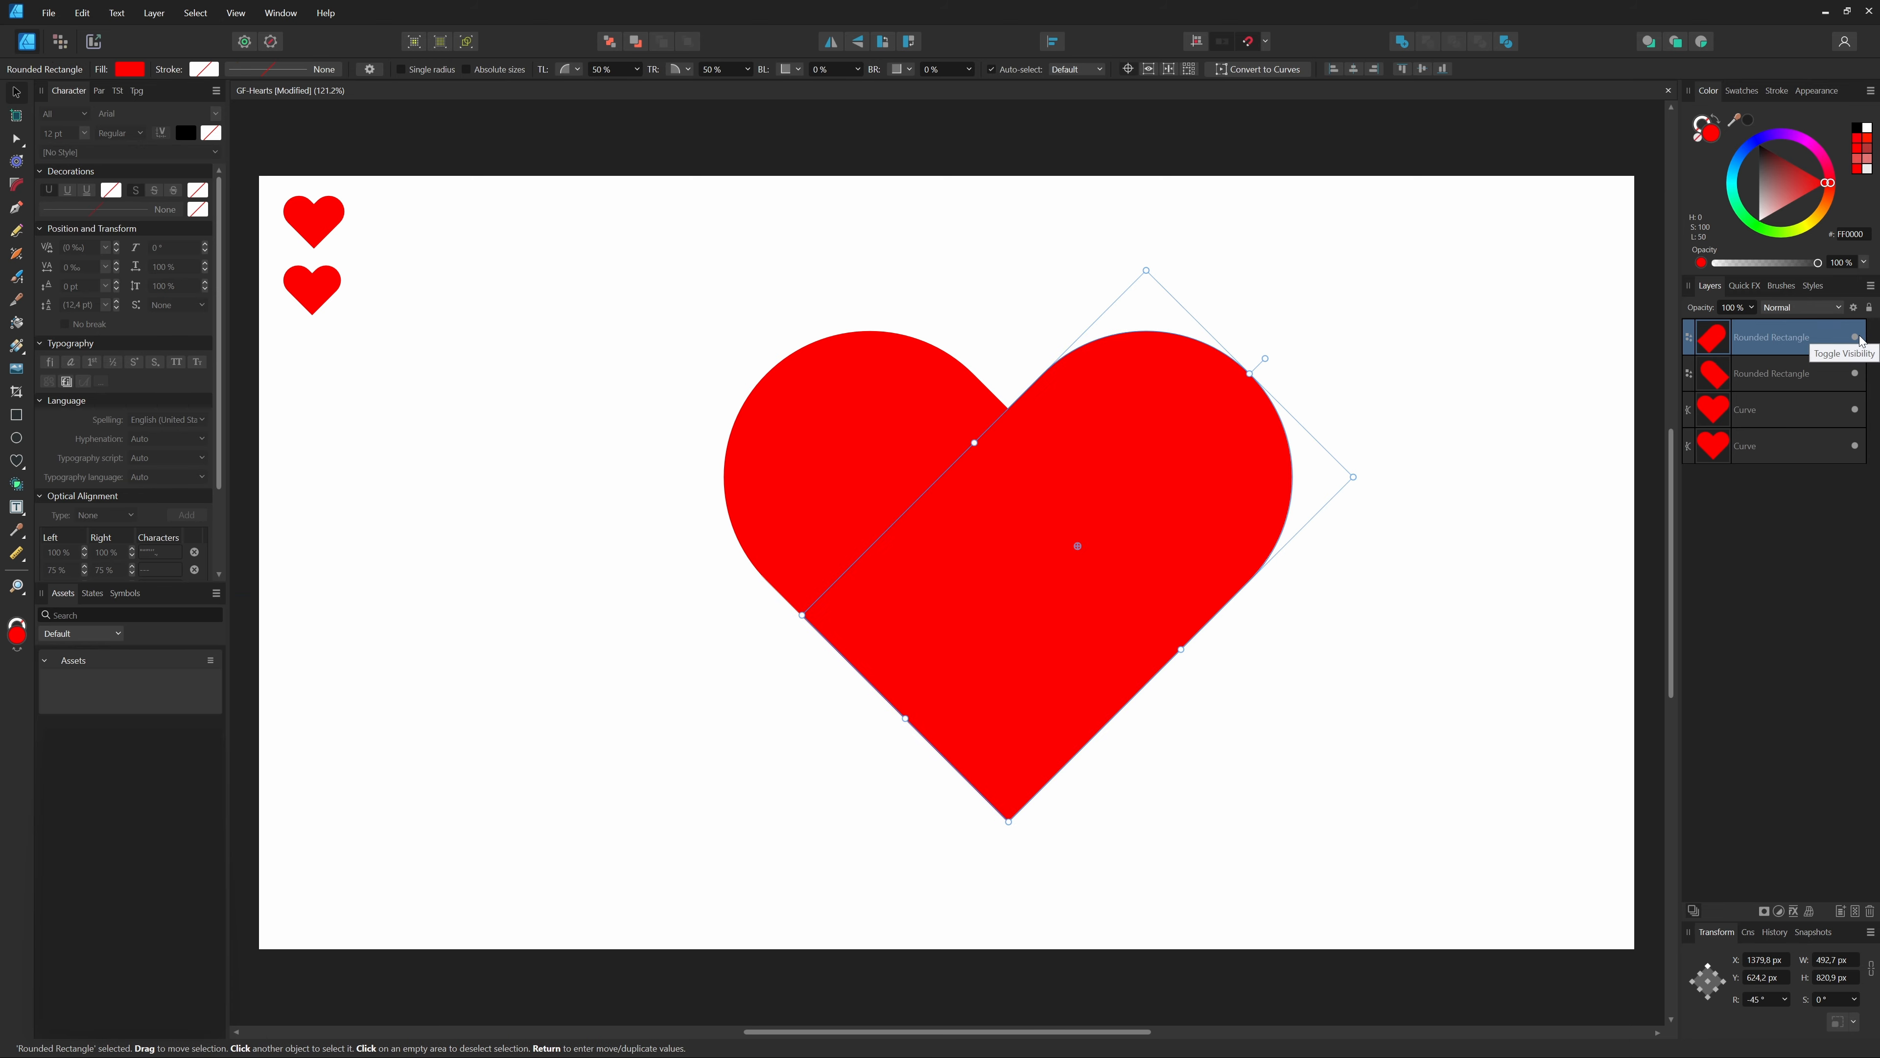
- Merge both rounded rectangles into one heart with the Shape Builder tool and shrink it to sit below the two small hearts
shift+click(1740, 344)
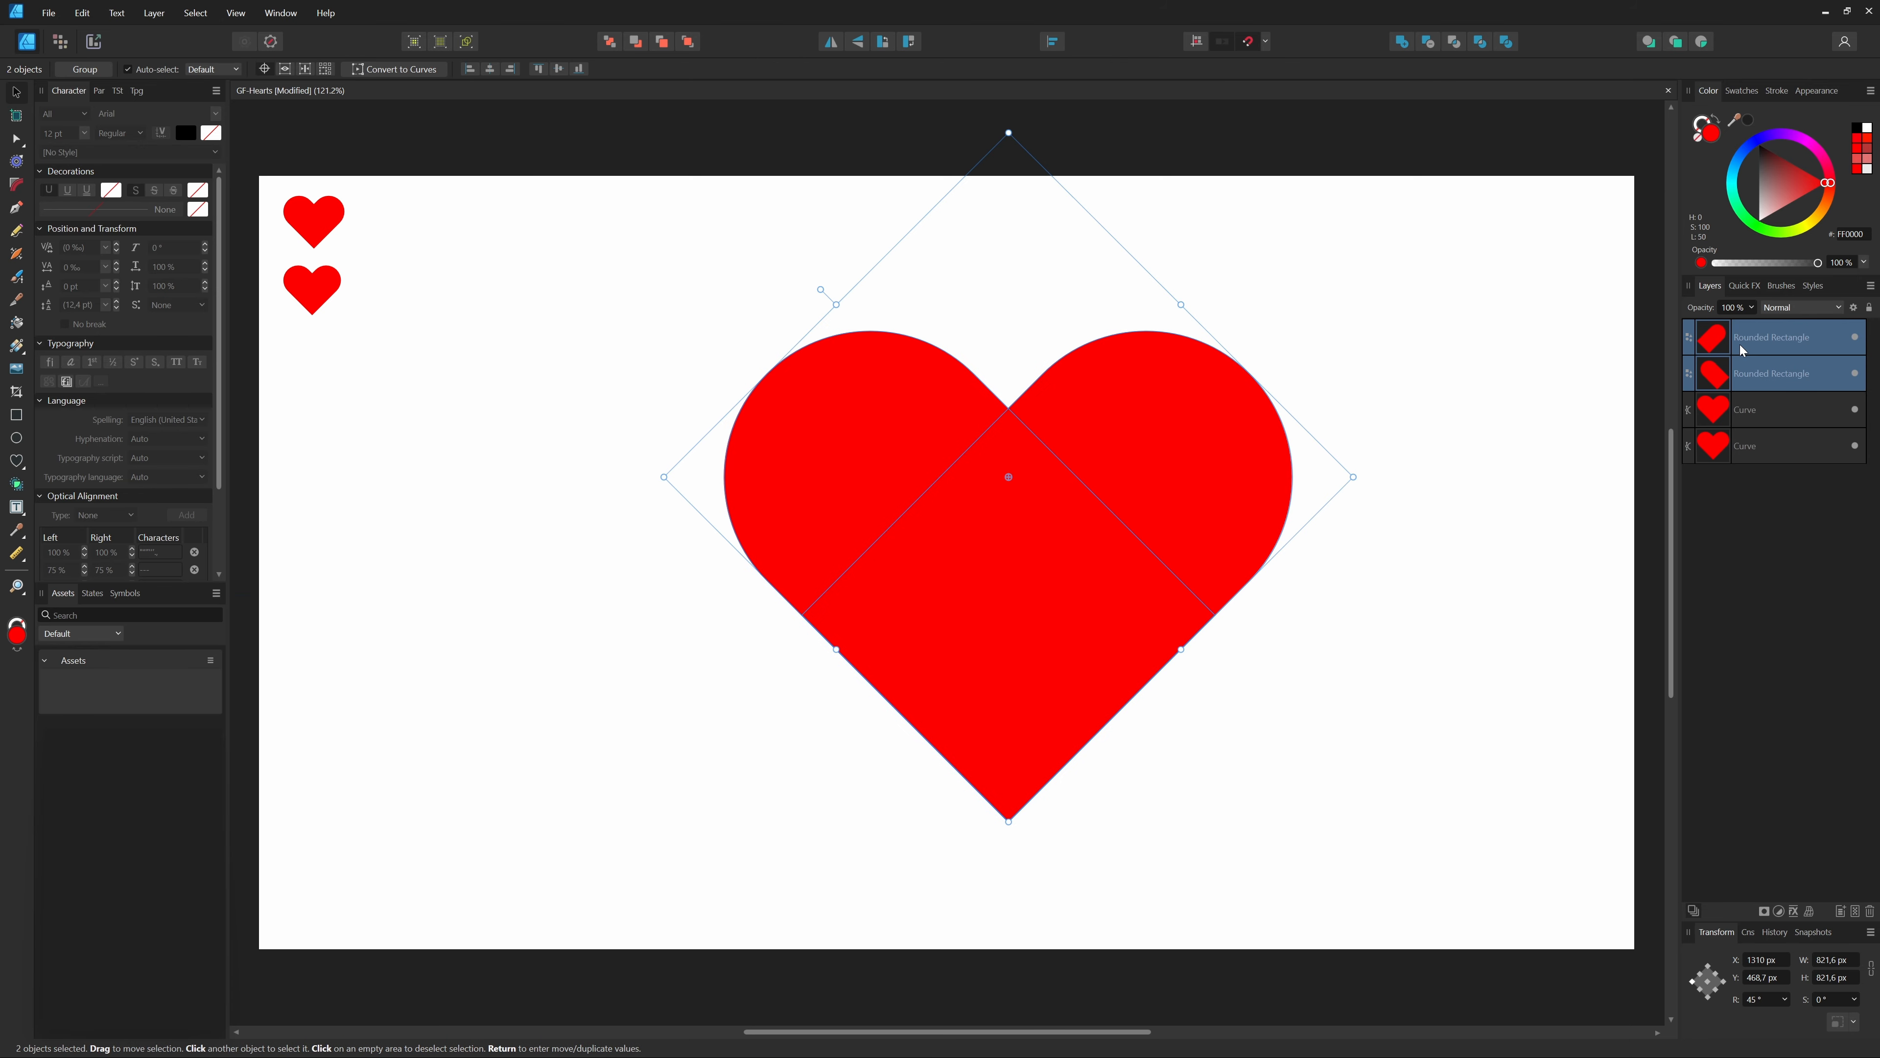
click(16, 484)
drag(814, 499, 1213, 499)
click(16, 93)
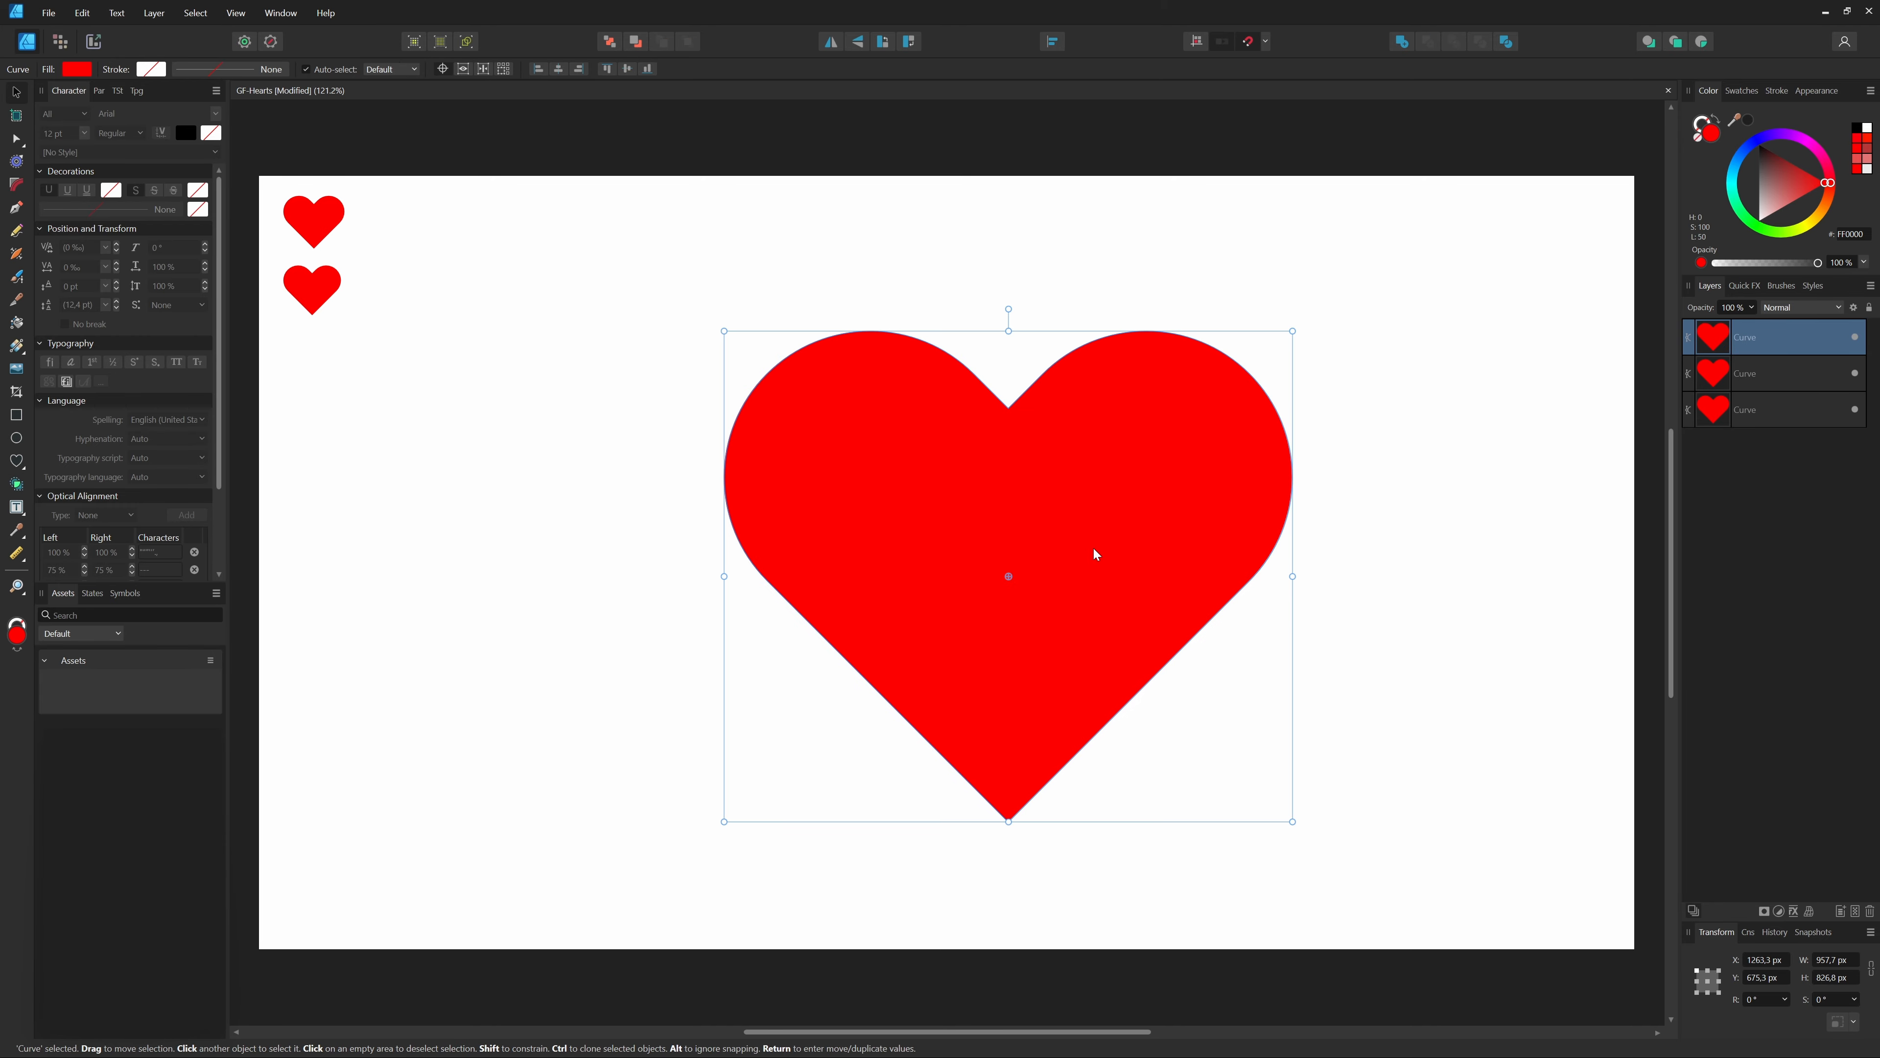
drag(1293, 821, 333, 354)
click(466, 400)
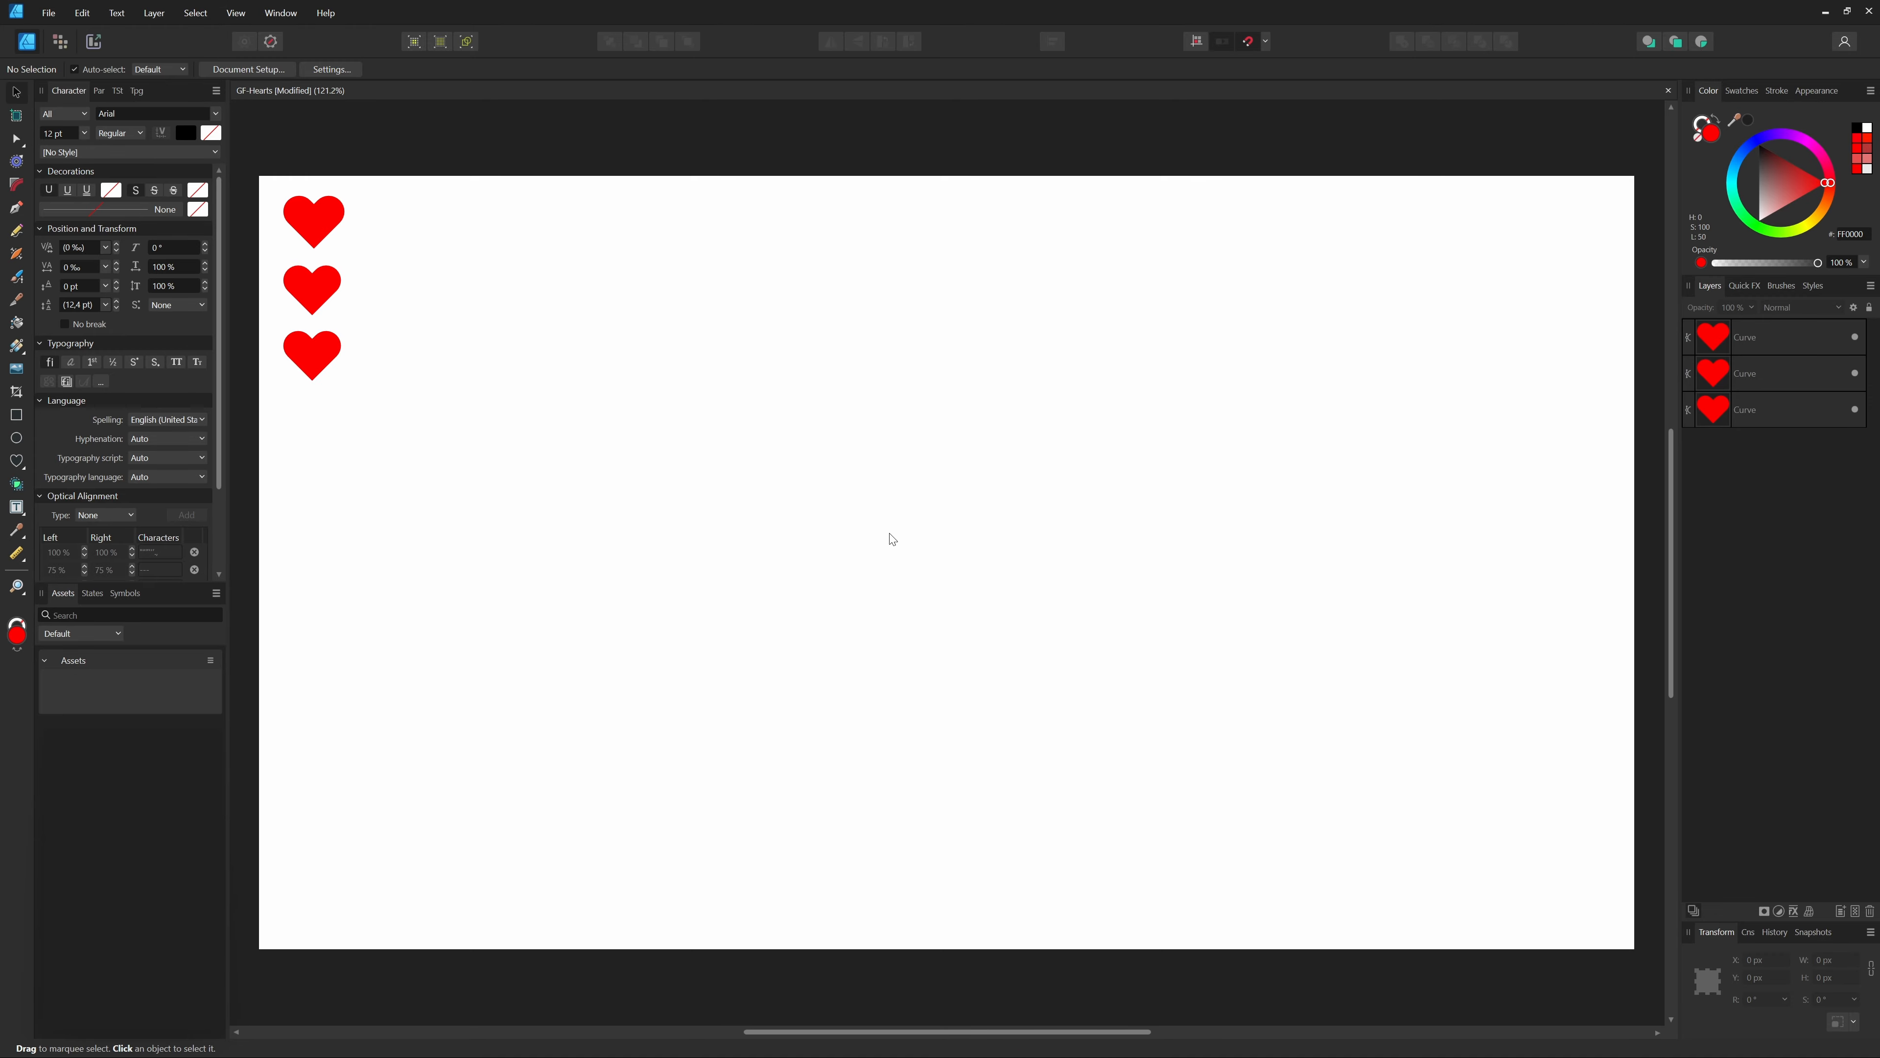
- Draw a tall rectangle about 329 px wide and 827 px high in the middle of the page and duplicate it
click(26, 419)
drag(785, 296, 979, 787)
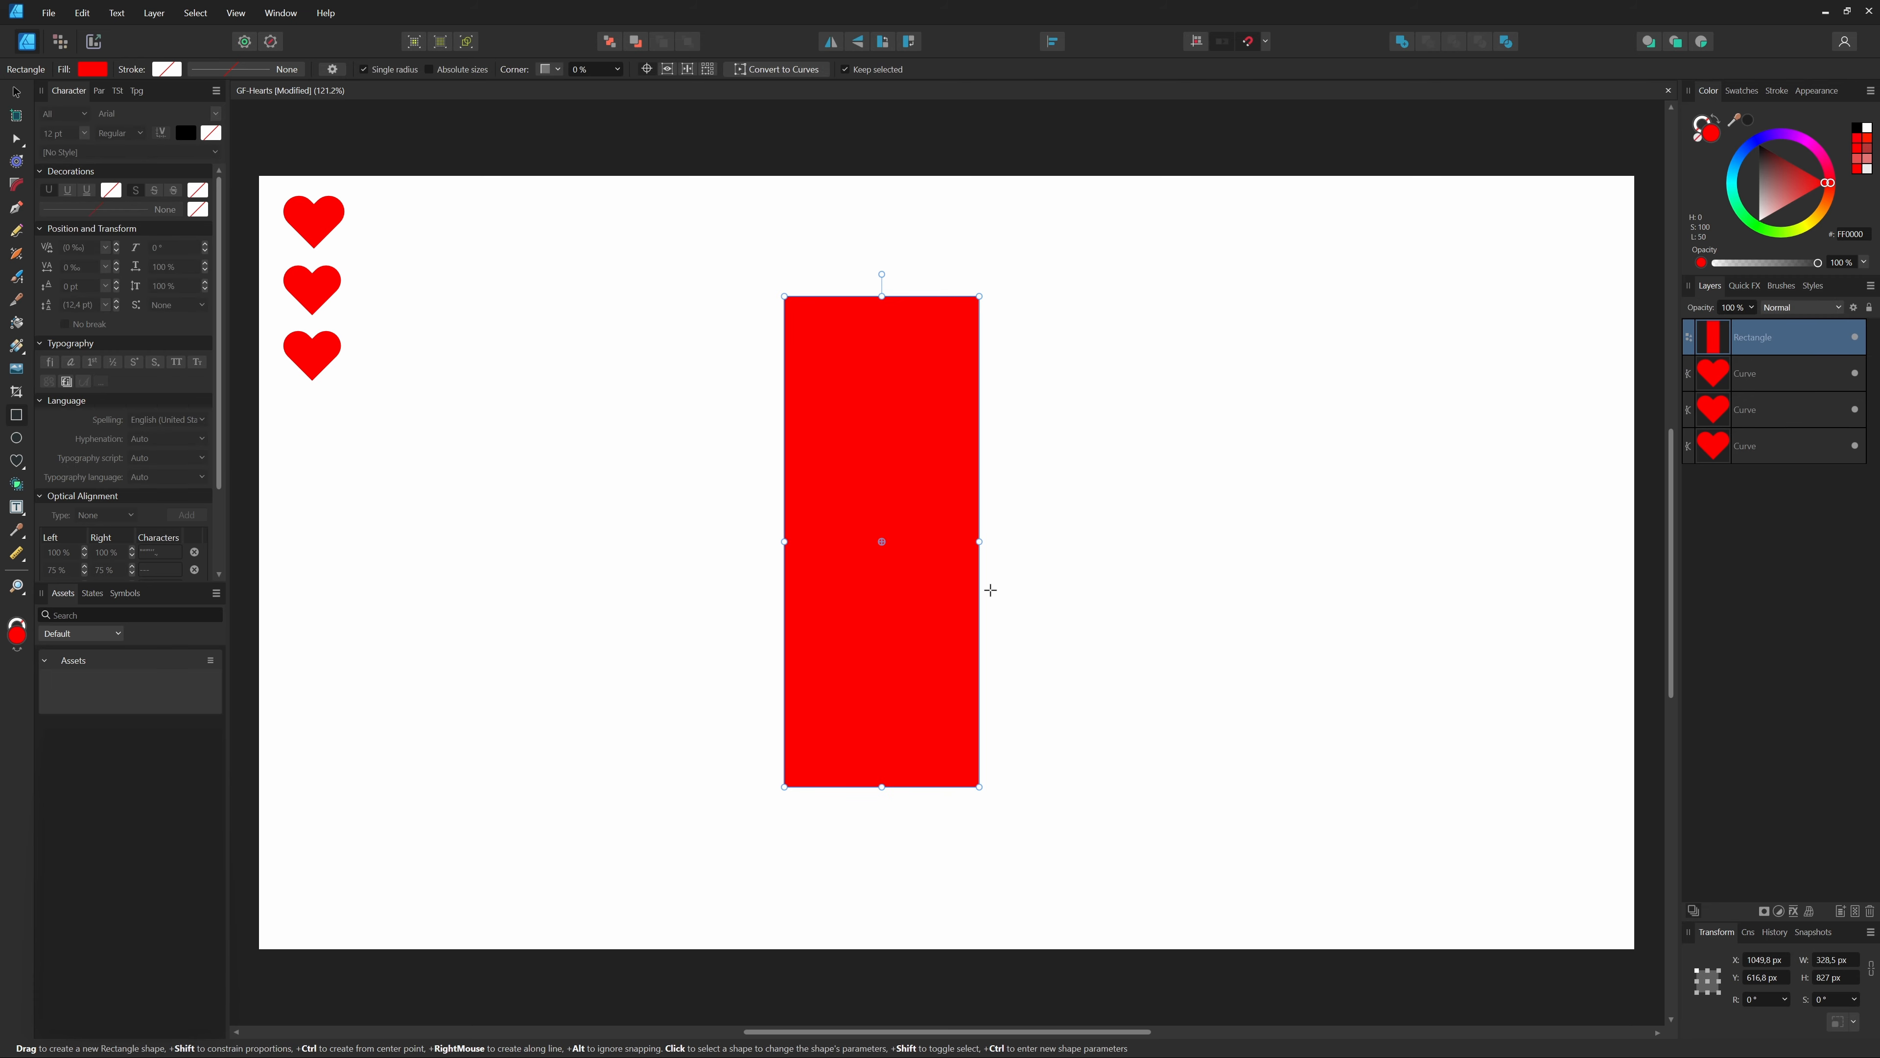
key(ctrl+j)
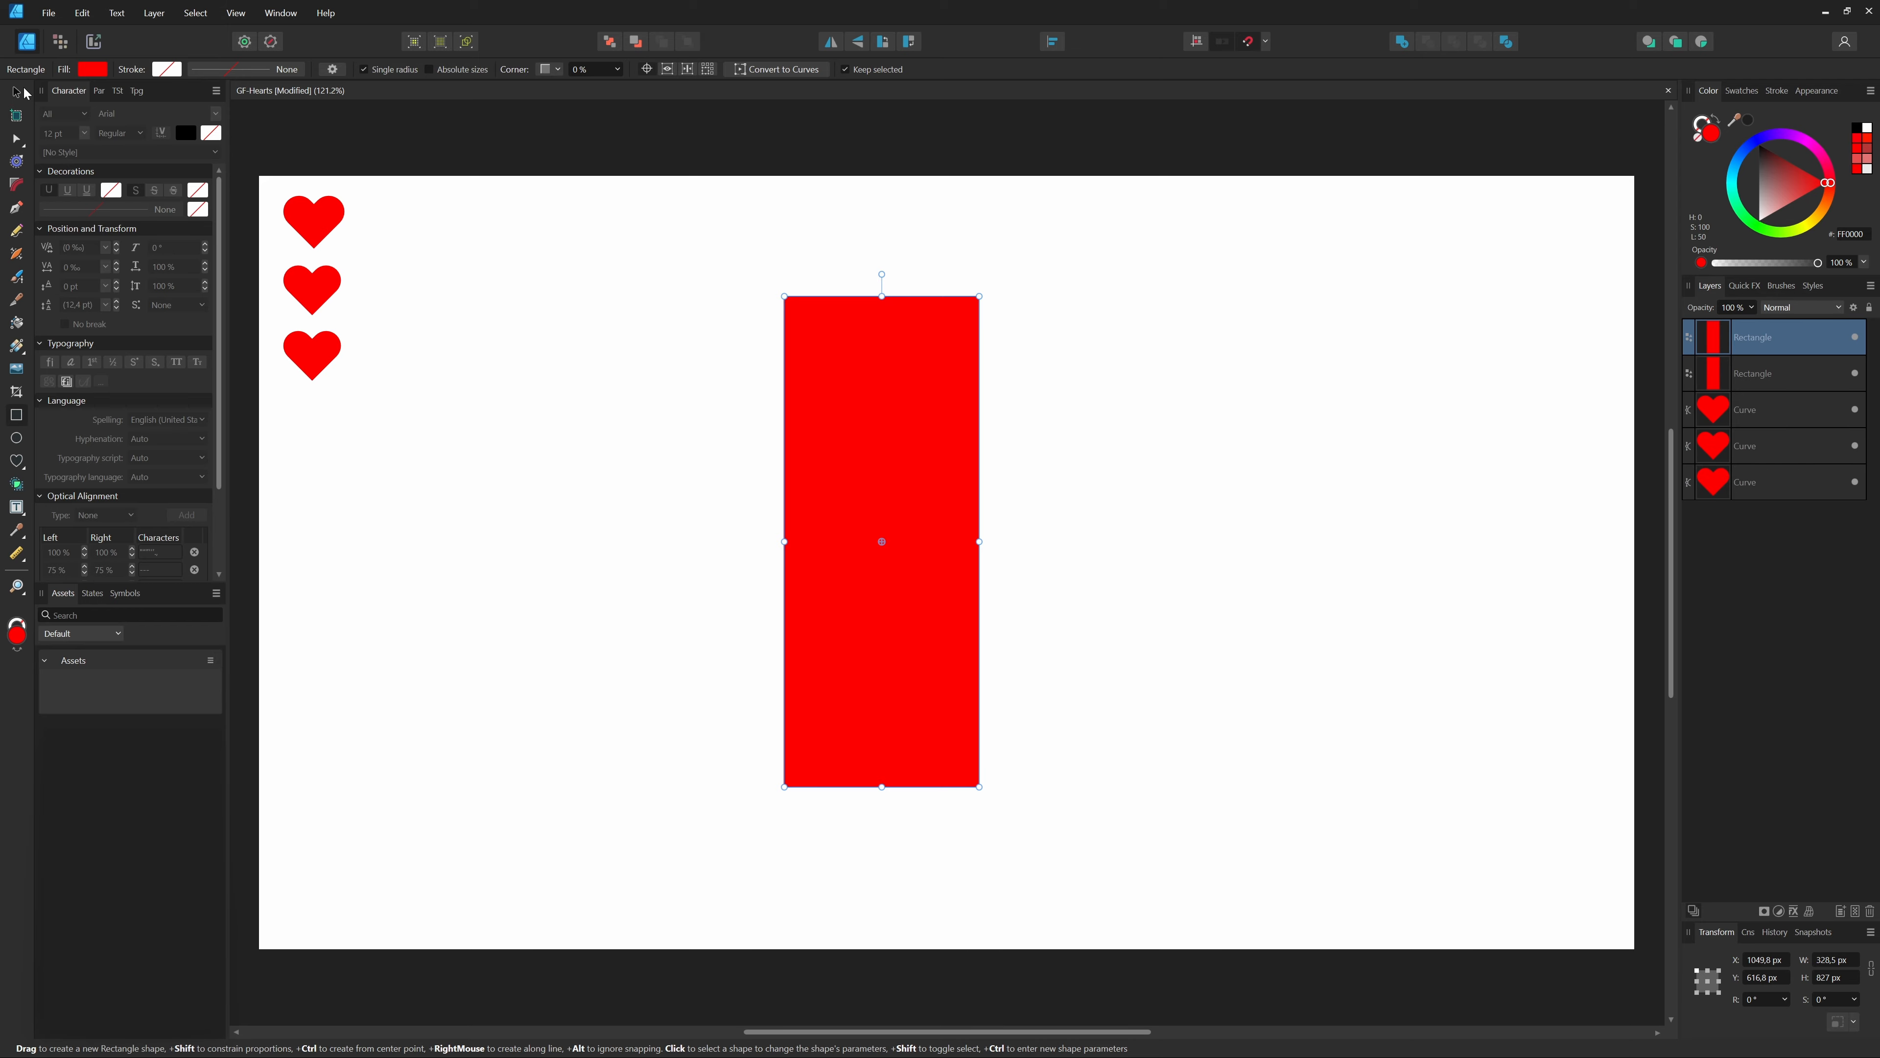
- Move the duplicate flush against the original rectangle's left side and set its fill opacity to 58 %
key(v)
drag(810, 580, 642, 591)
key(5)
key(8)
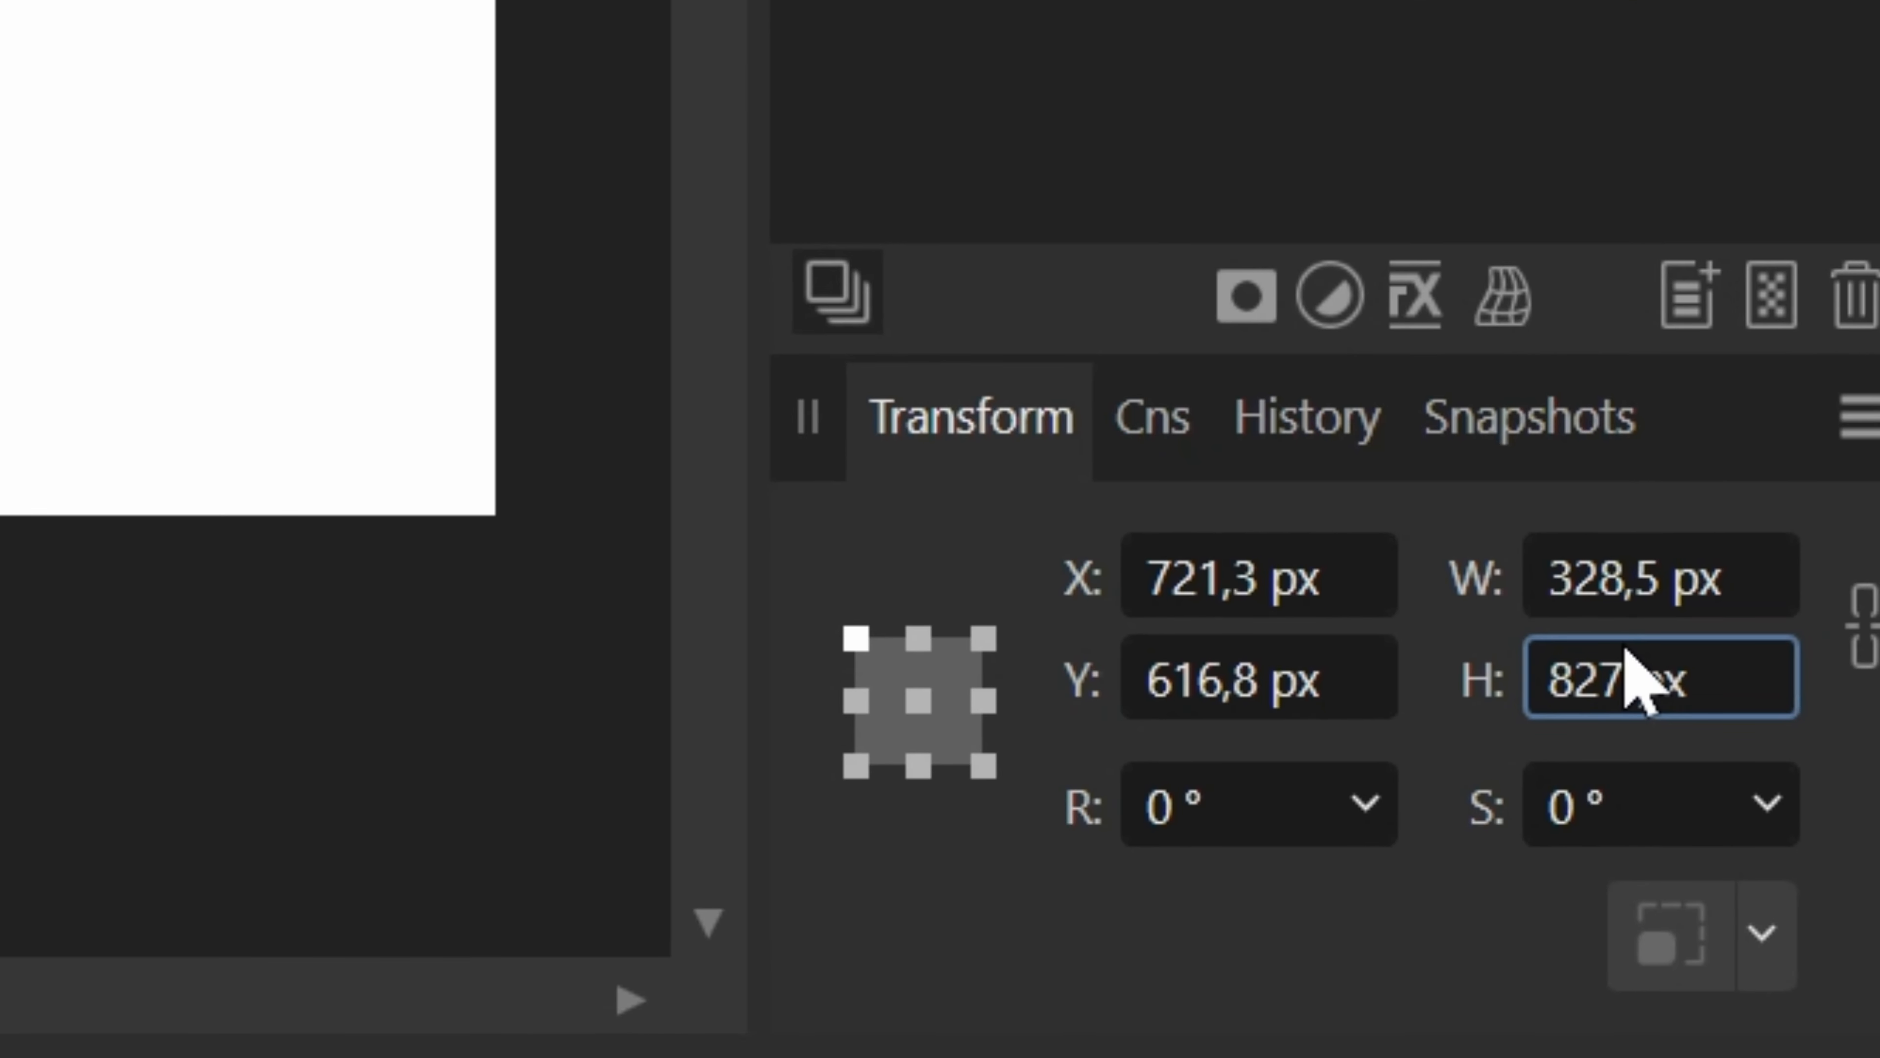
- Set the left rectangle's height to h/1.4 and align its bottom edge with the tall rectangle's bottom edge
click(1625, 649)
text(h)
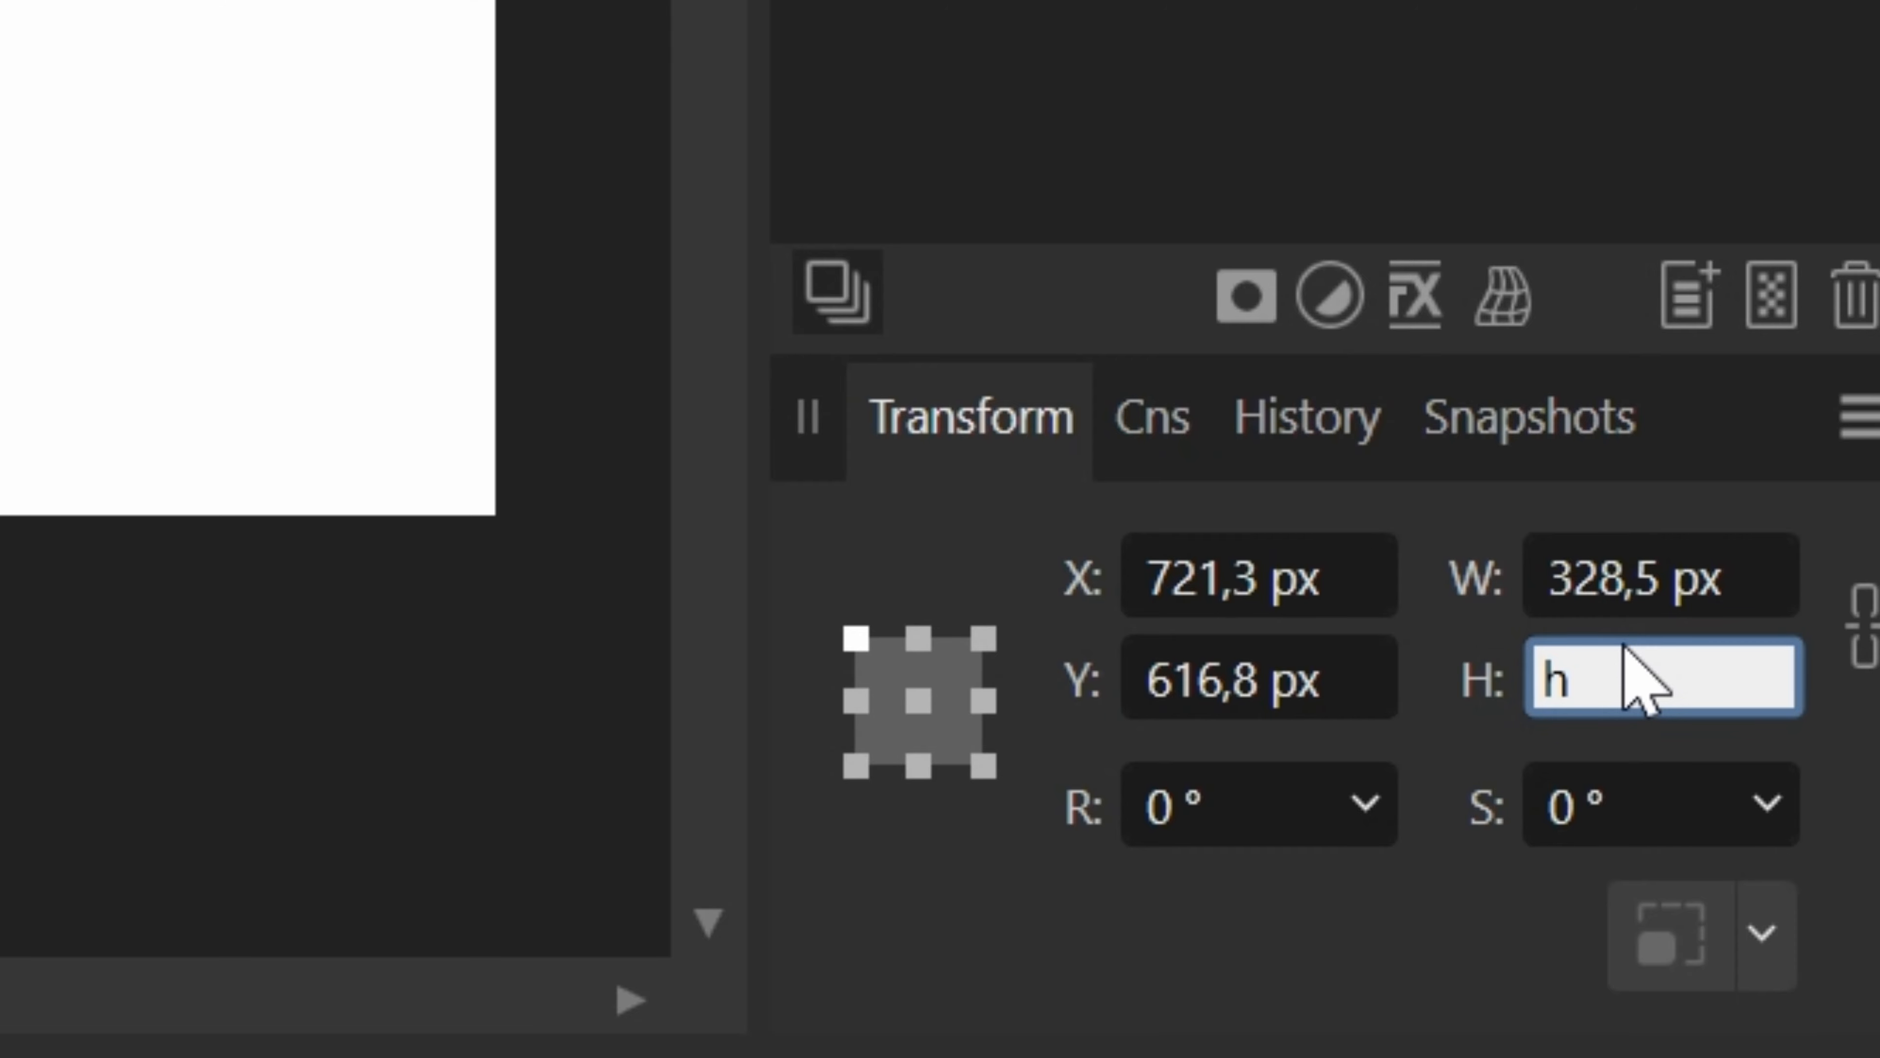
text(/1)
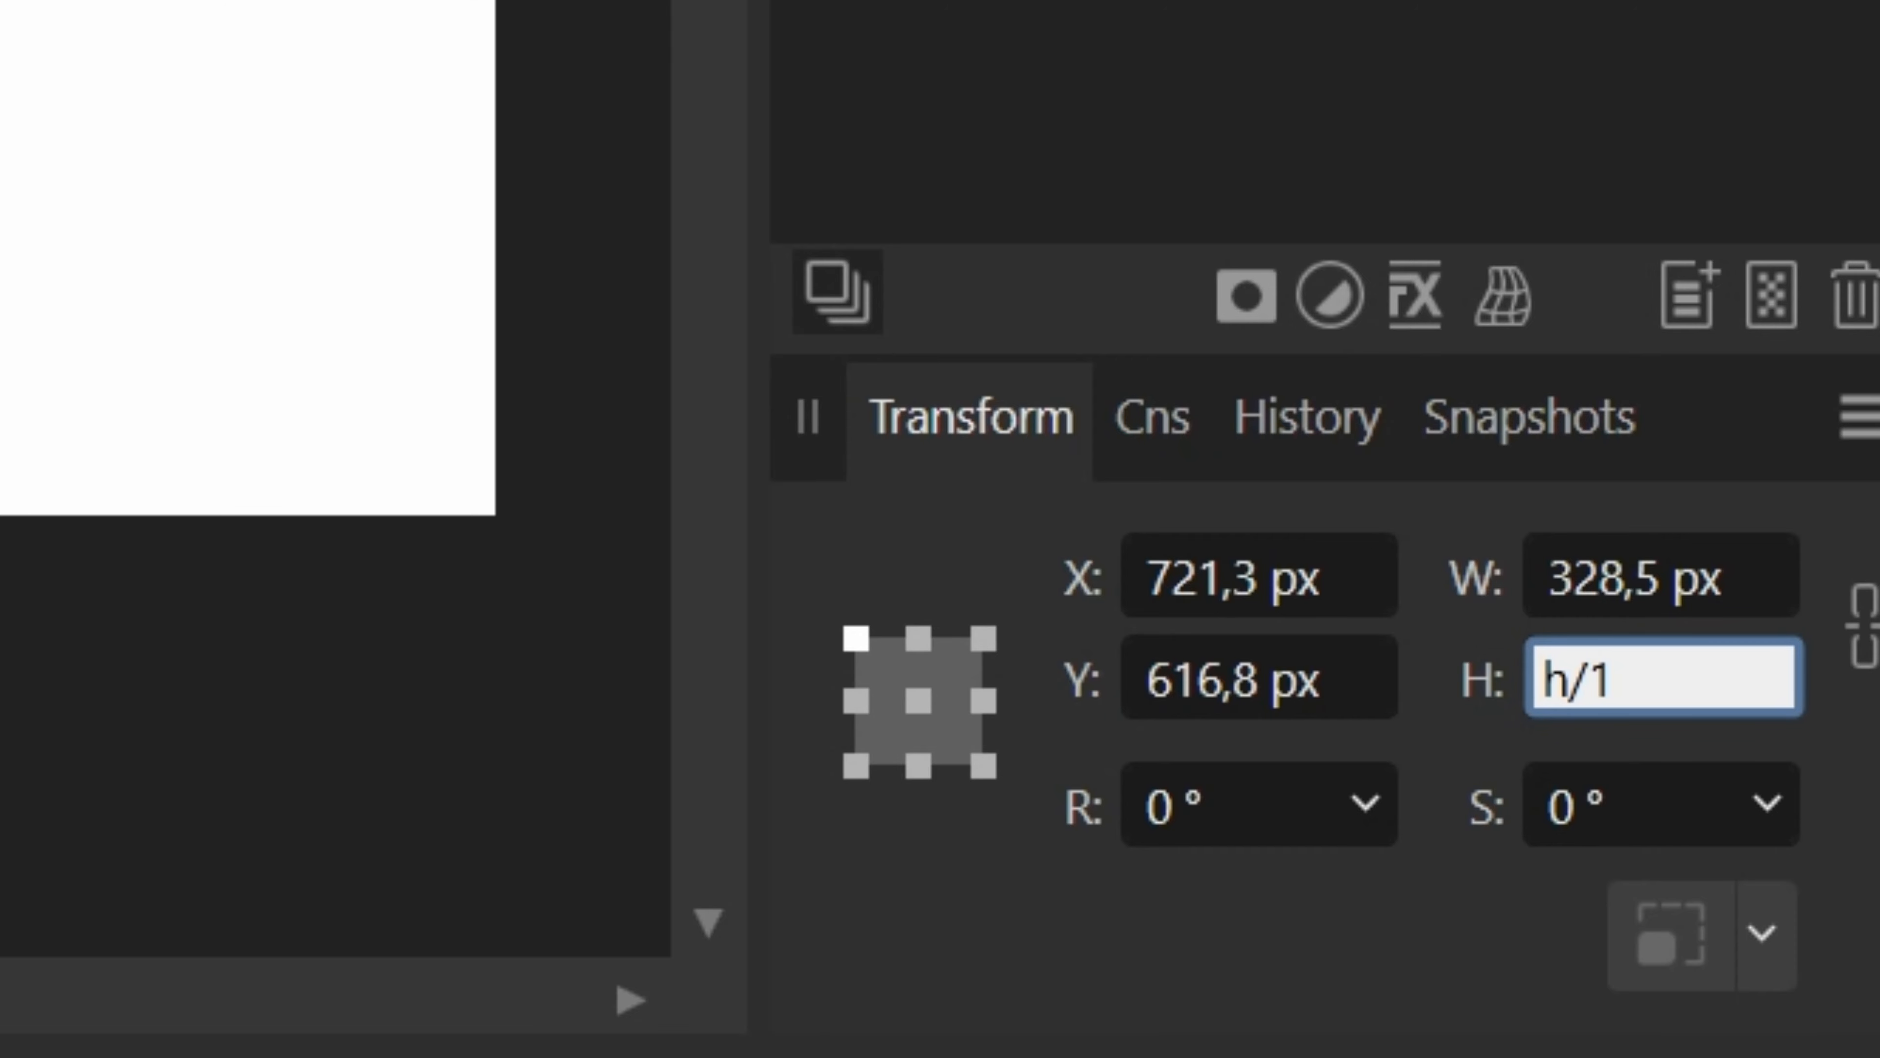
text(.4)
key(Return)
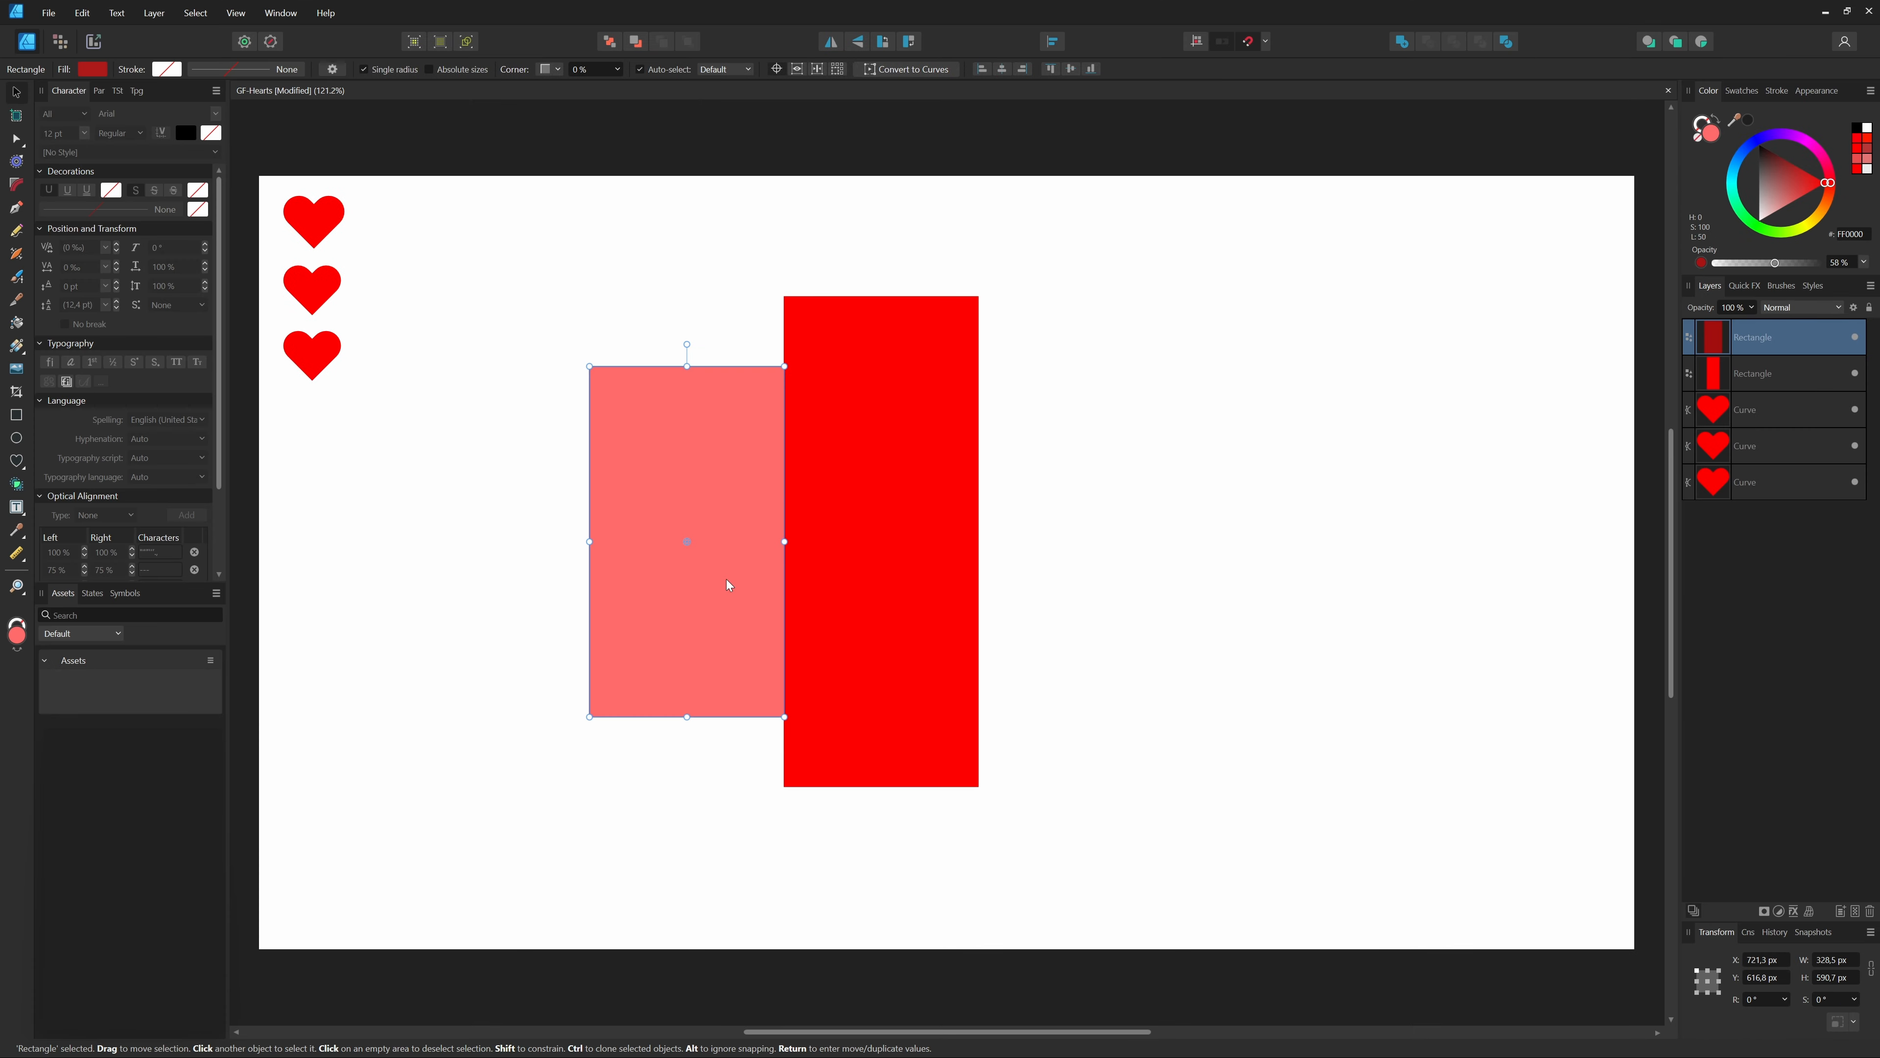
drag(725, 579, 726, 650)
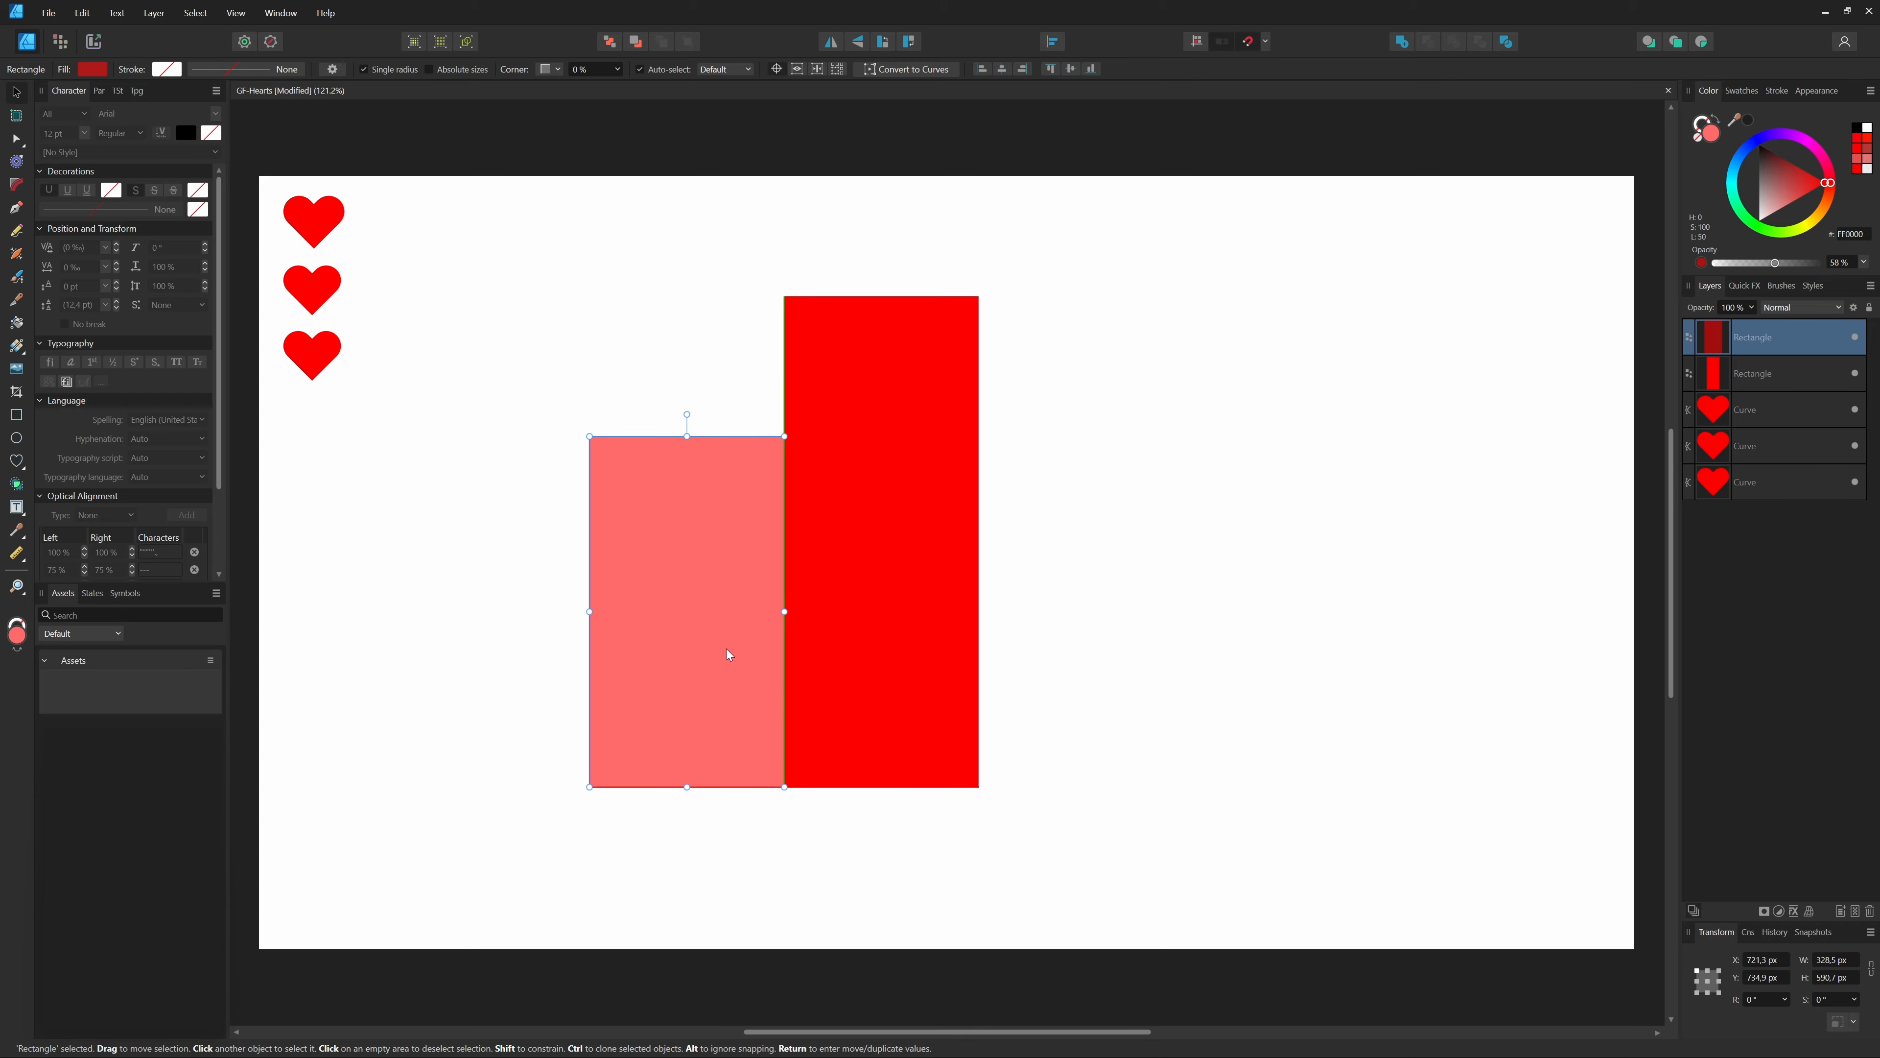
- Duplicate the tall rectangle, place the copy flush against its right side and set the copy's fill opacity to 53 %
click(841, 643)
key(ctrl+j)
drag(842, 643, 1037, 651)
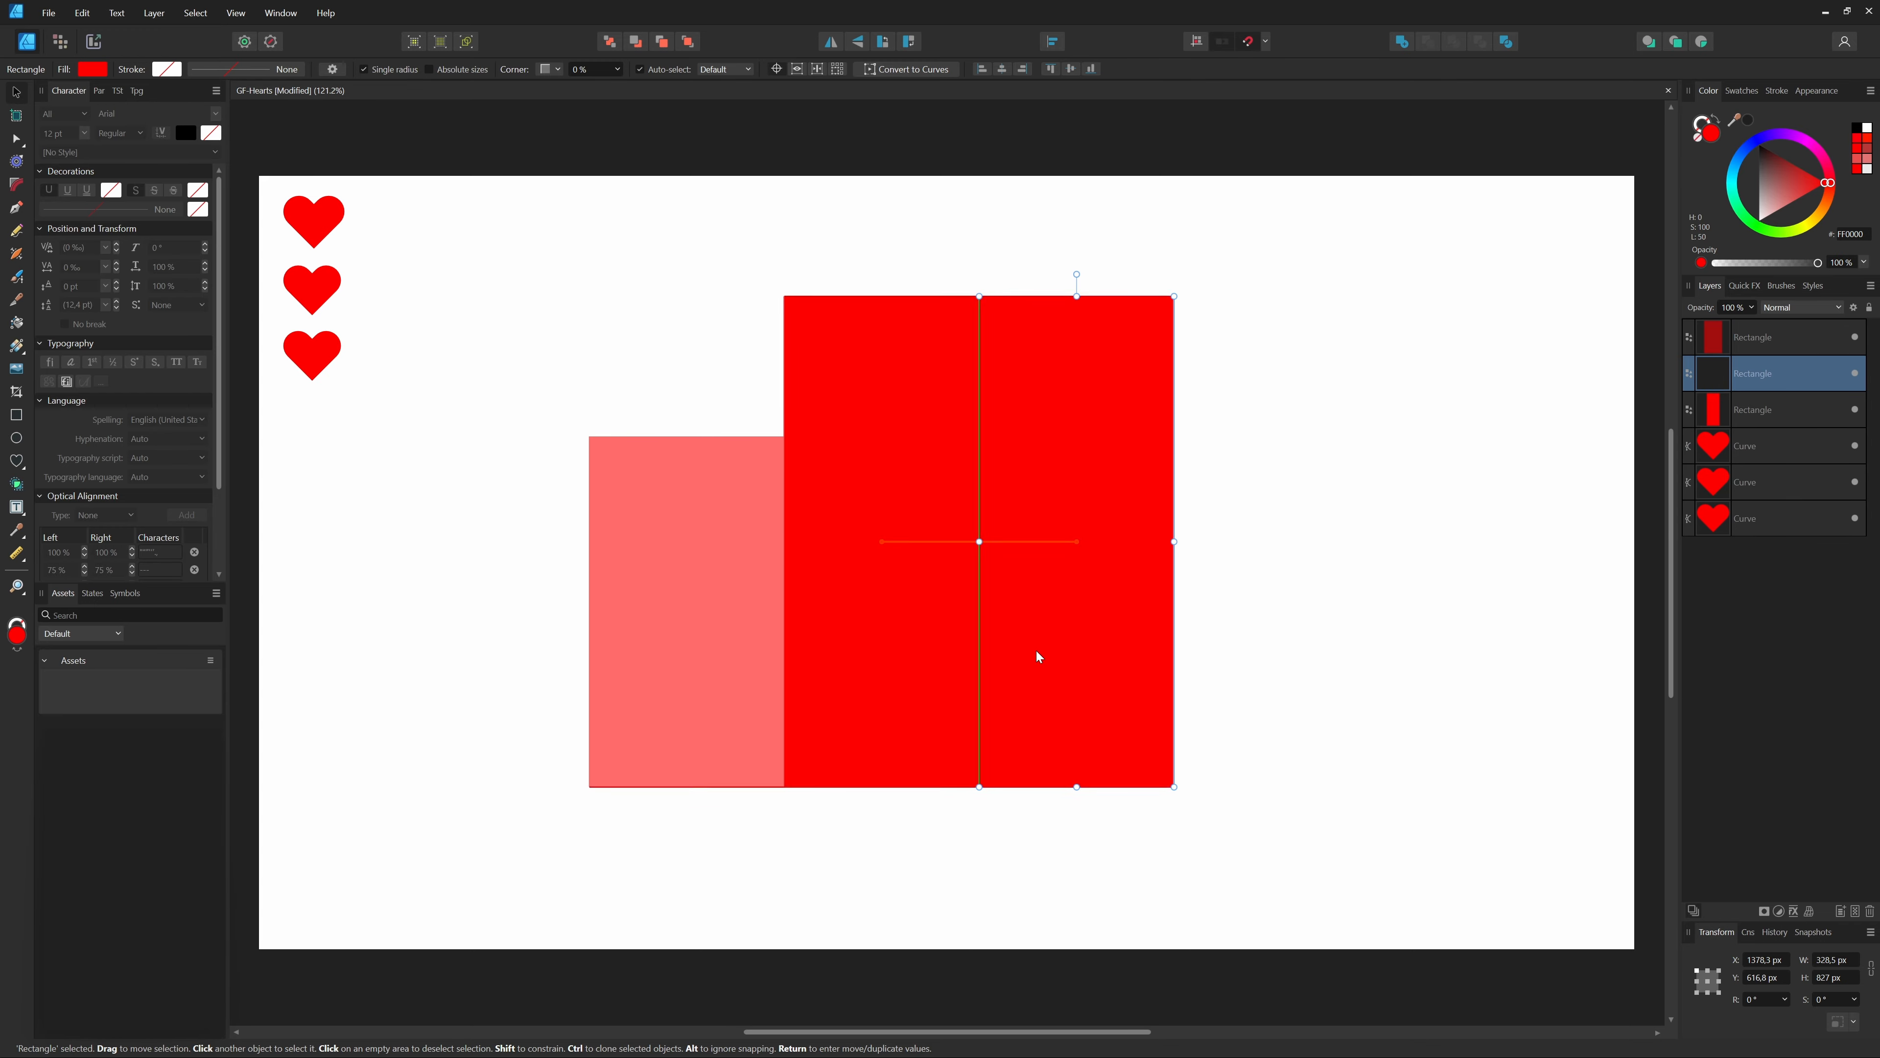
click(1772, 263)
- Set the right rectangle's height to h/1.16 and align its bottom edge with the tall rectangle's bottom edge
click(1840, 976)
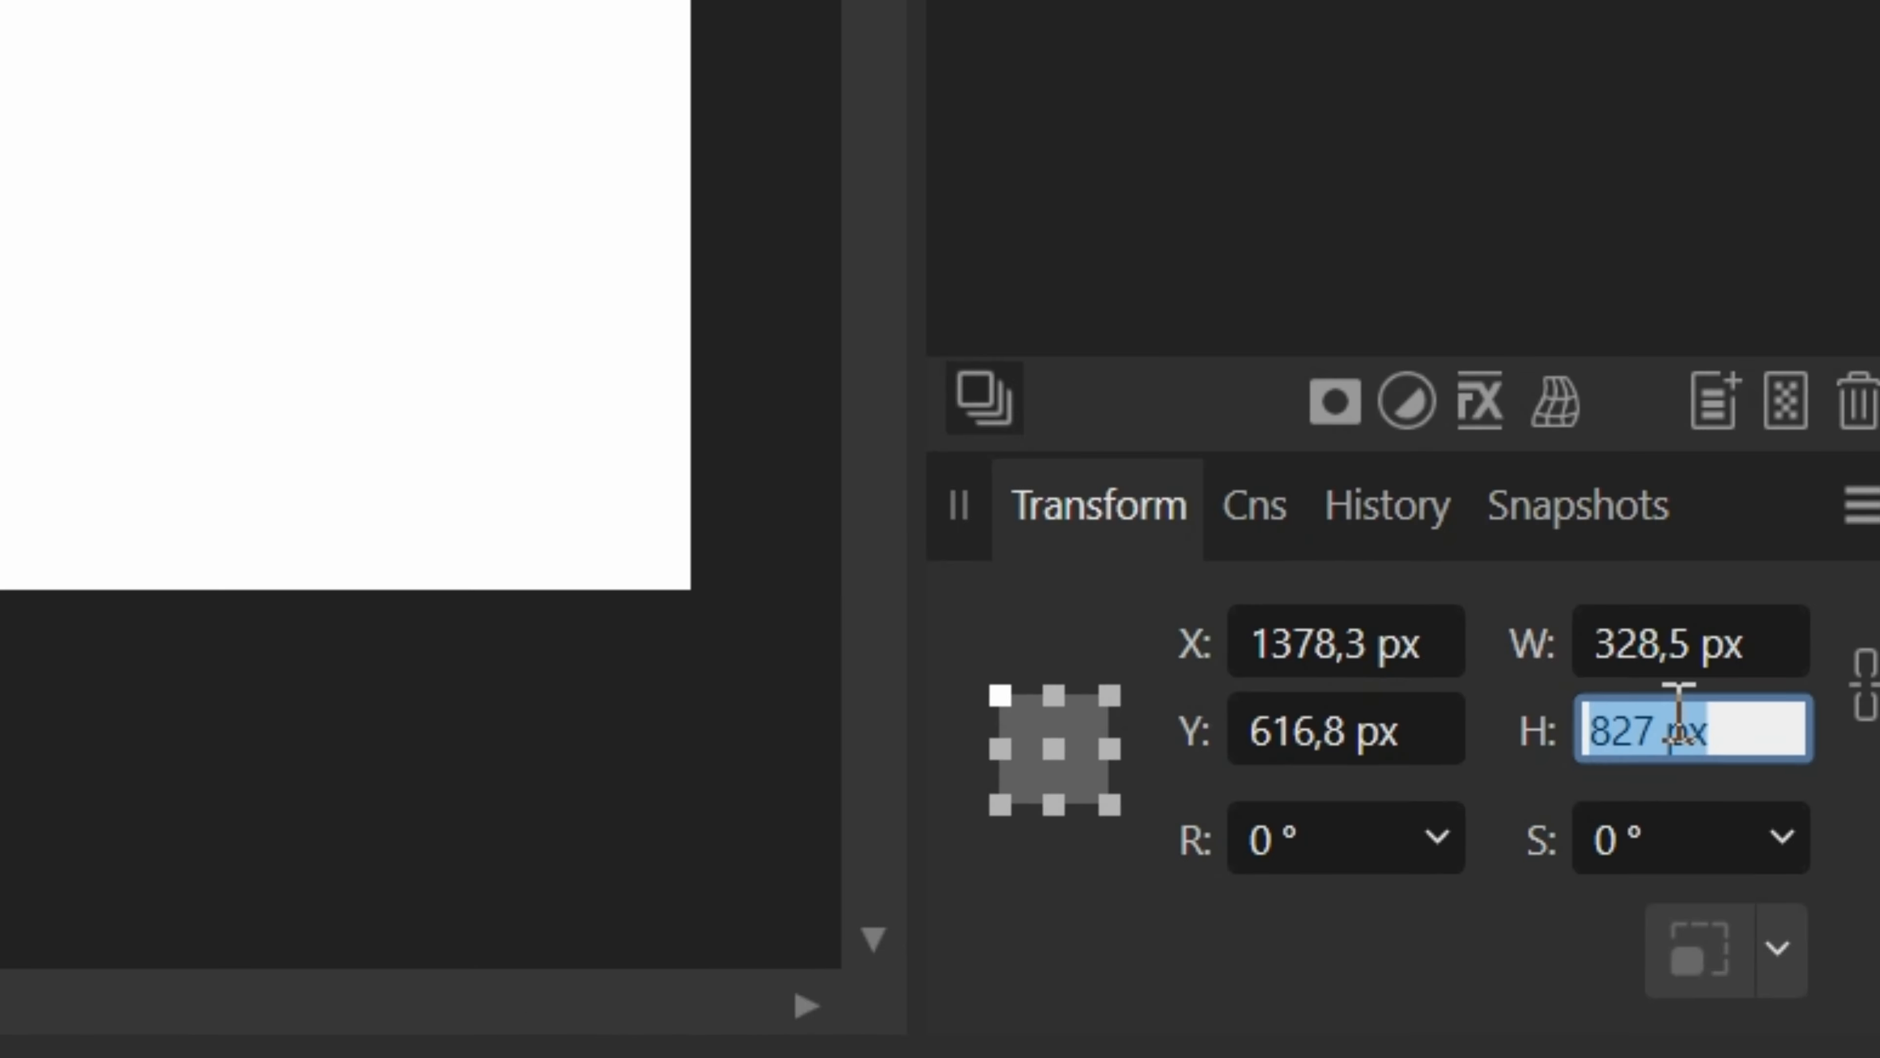
text(h/1.)
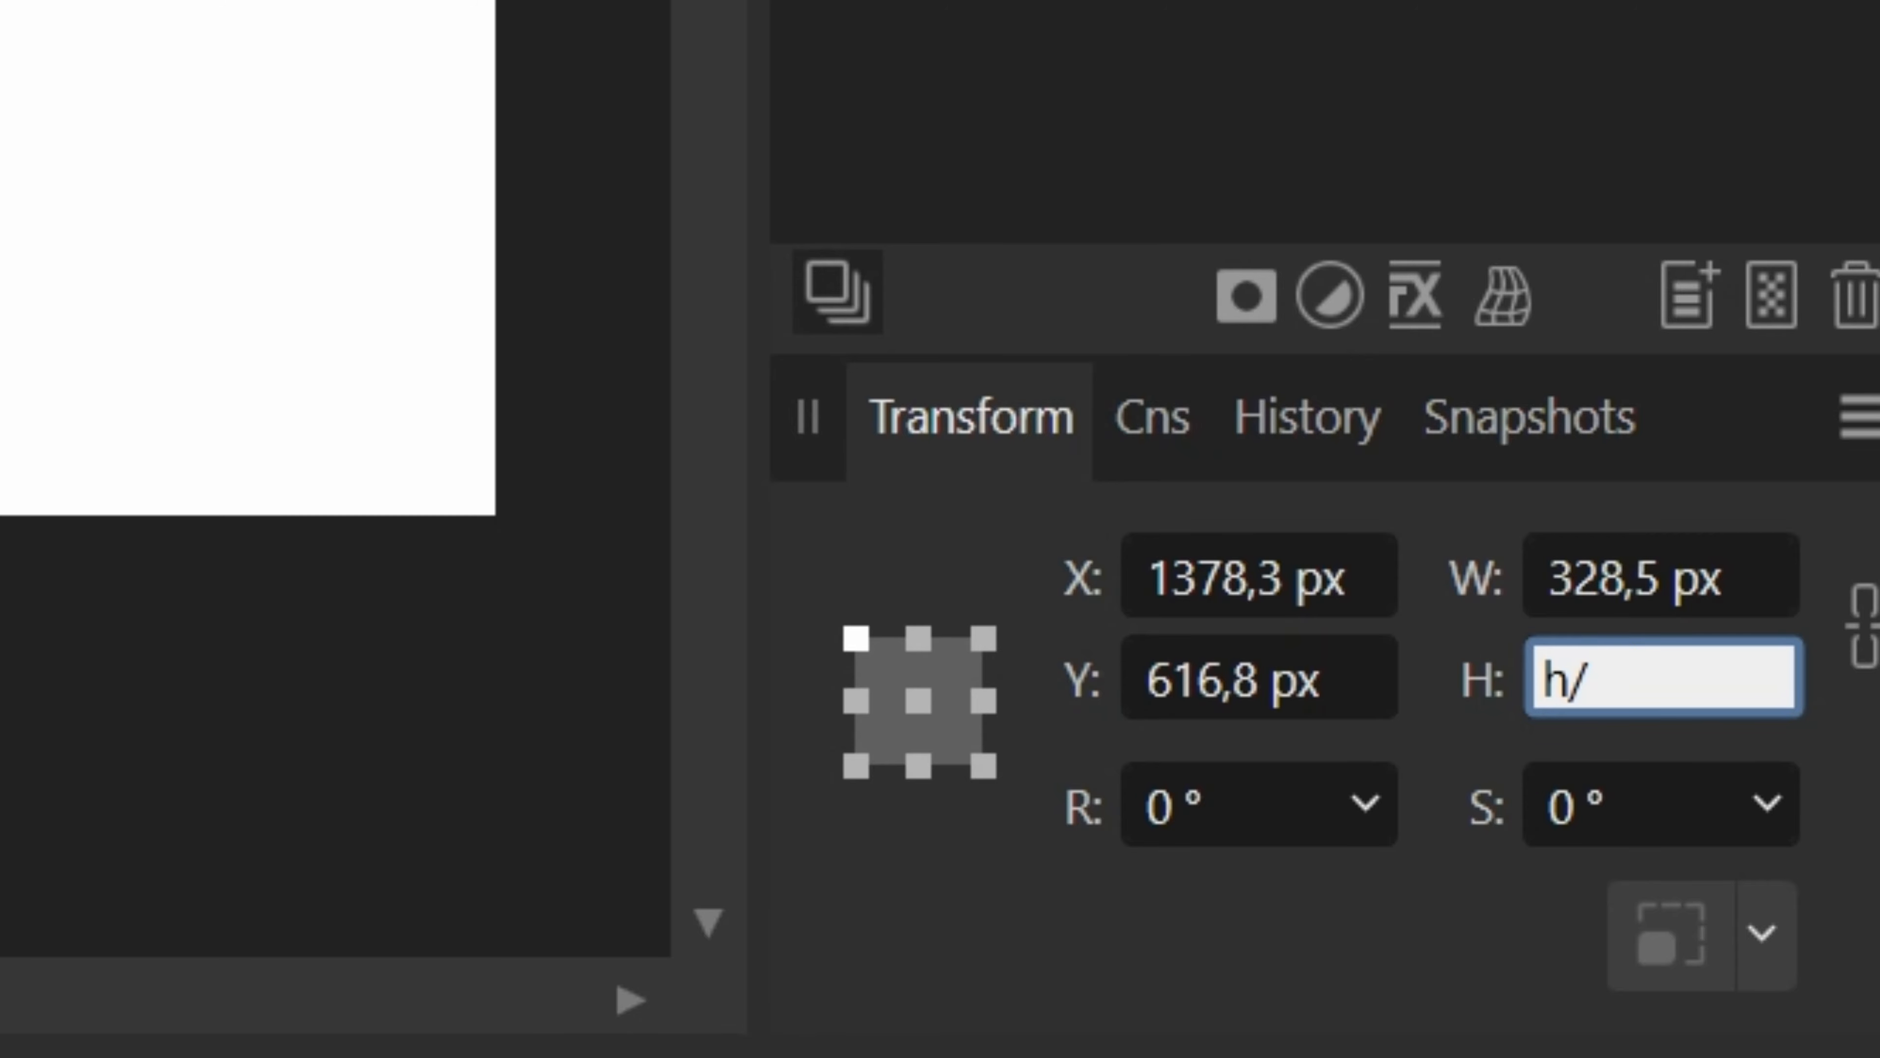
text(16)
key(Return)
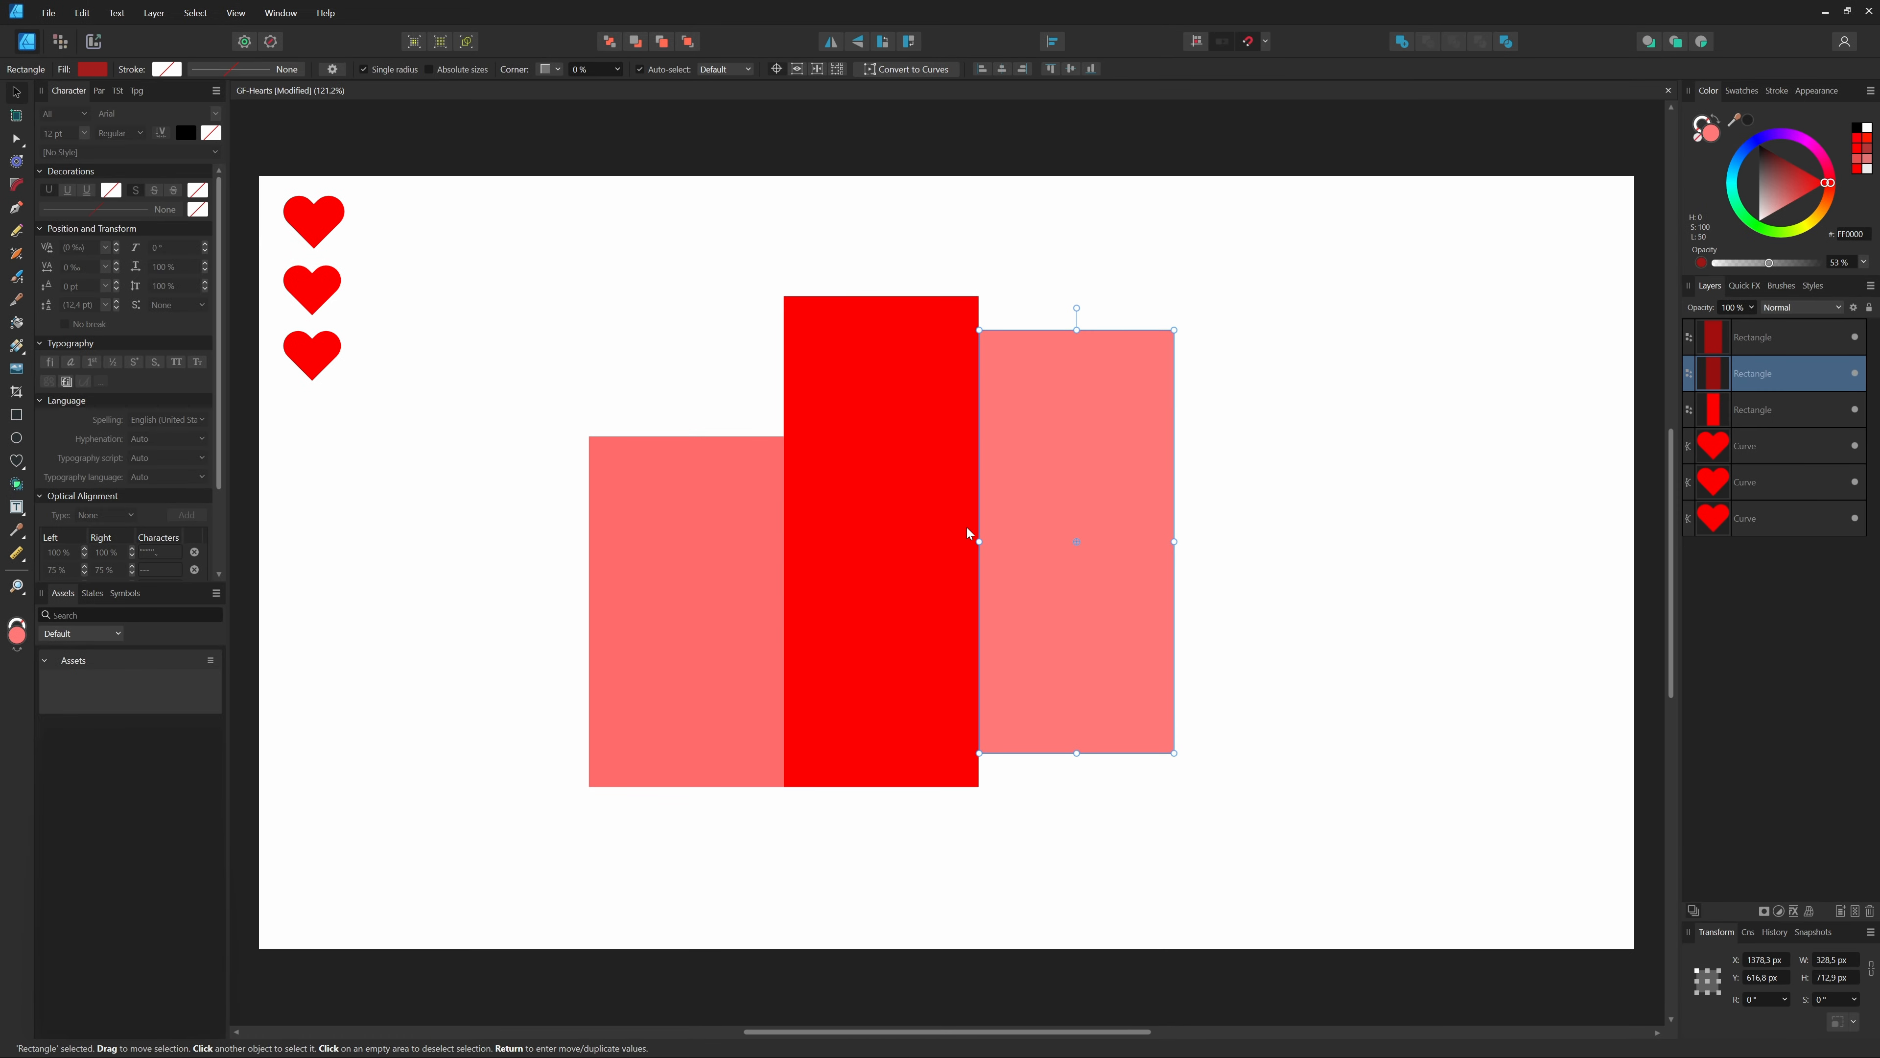
key(Escape)
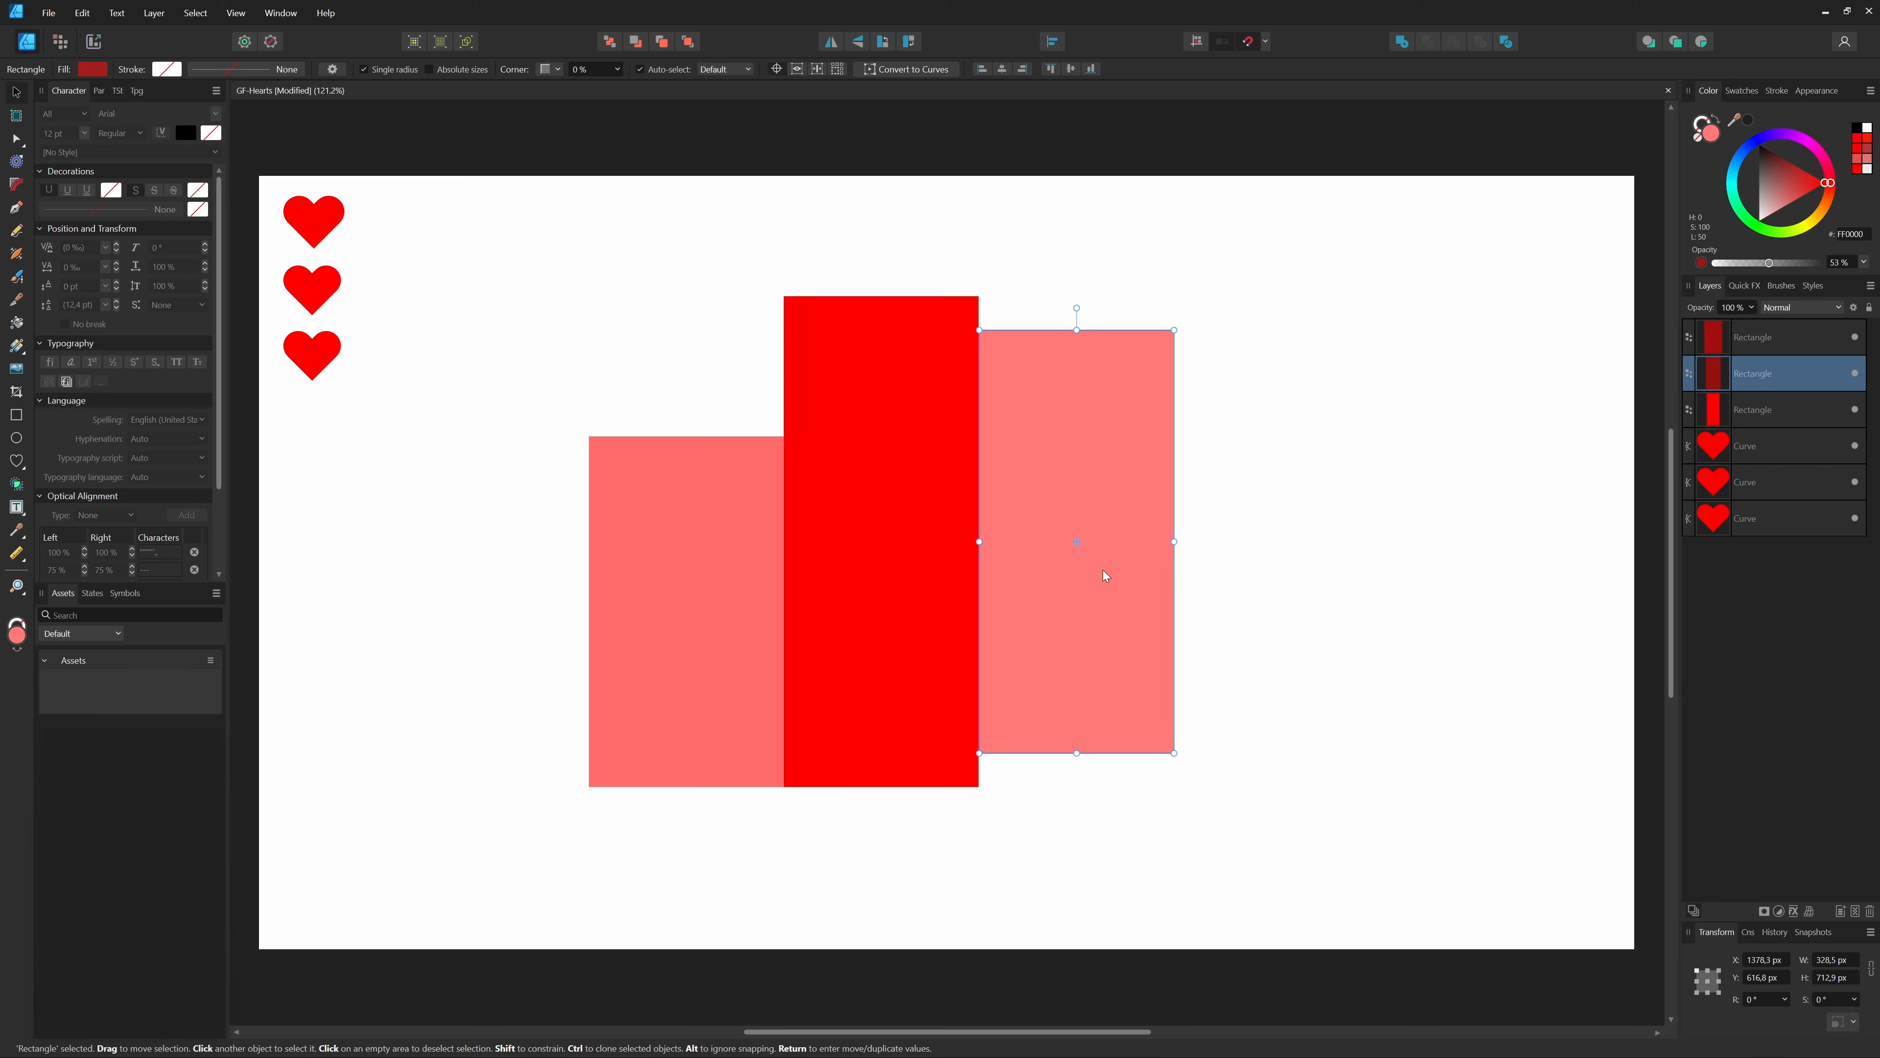
drag(1104, 571, 1102, 607)
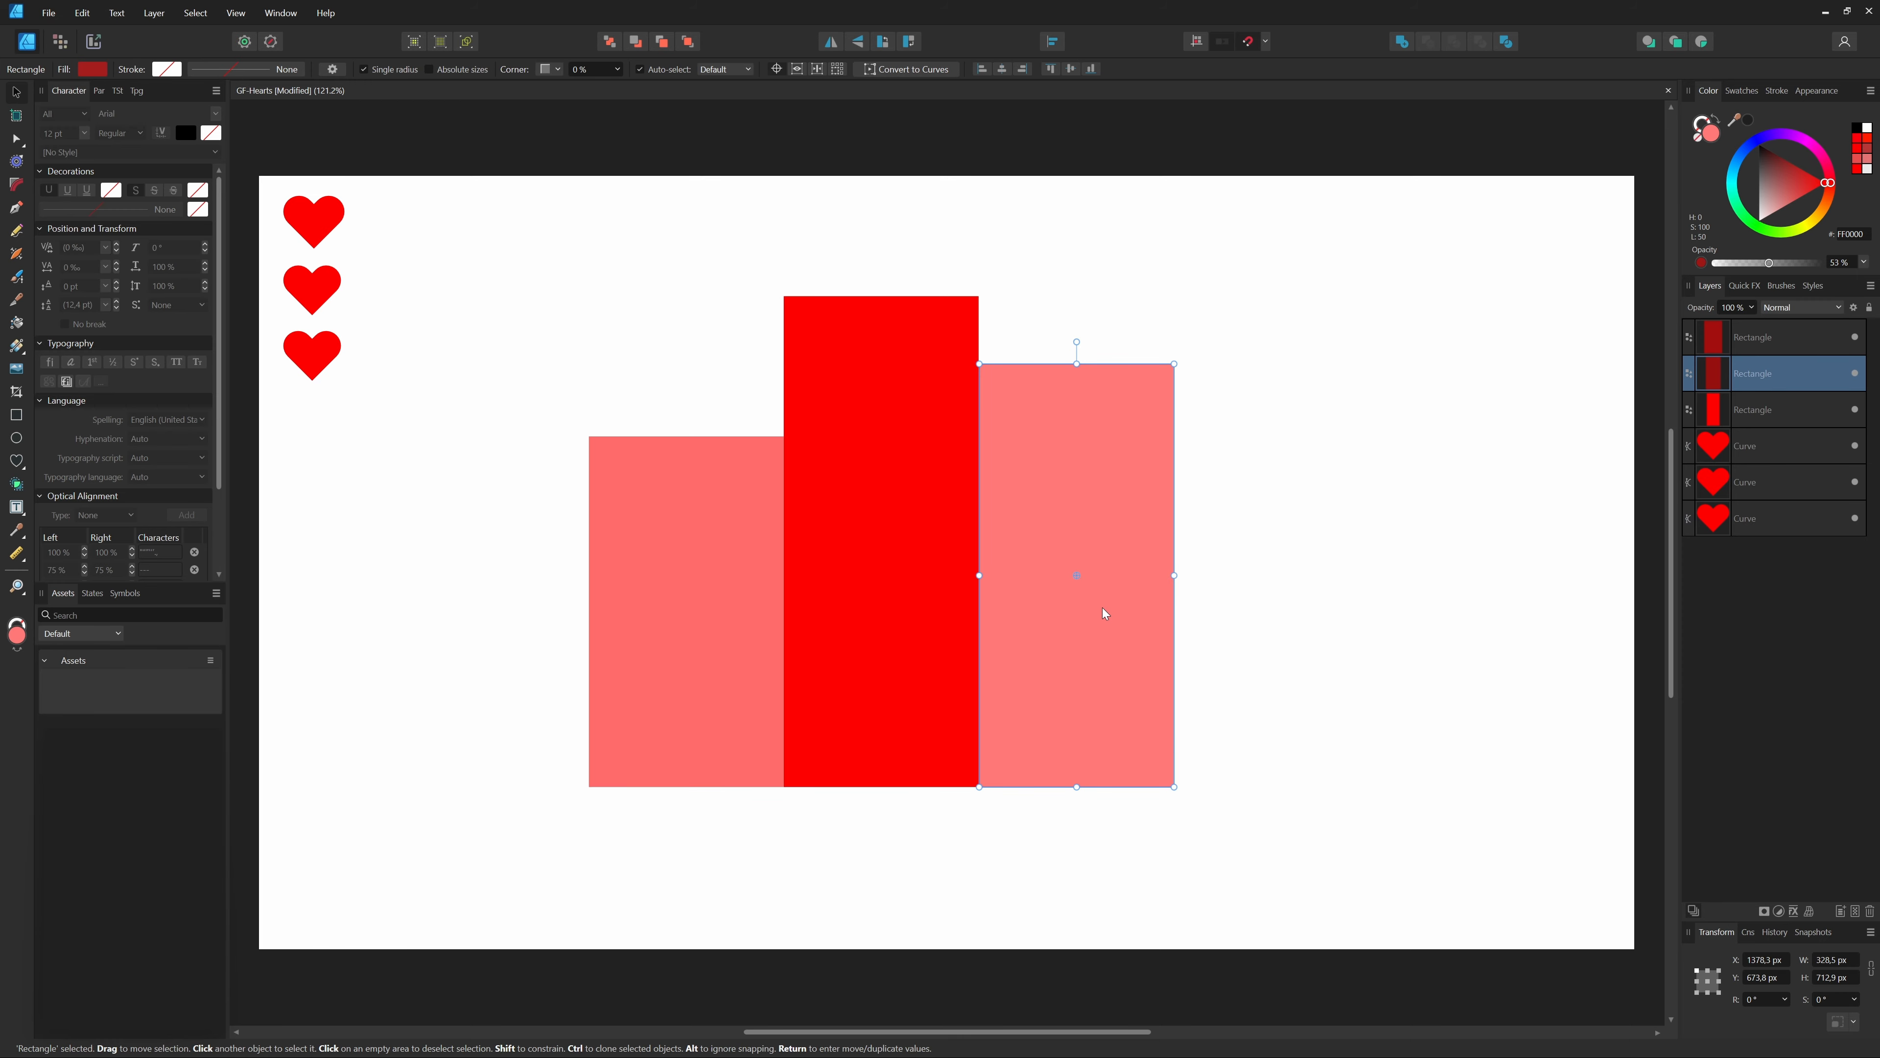
- Set the middle rectangle's width to h*0,6, keep it flush with the left rectangle, and move the right rectangle against its right edge
click(966, 552)
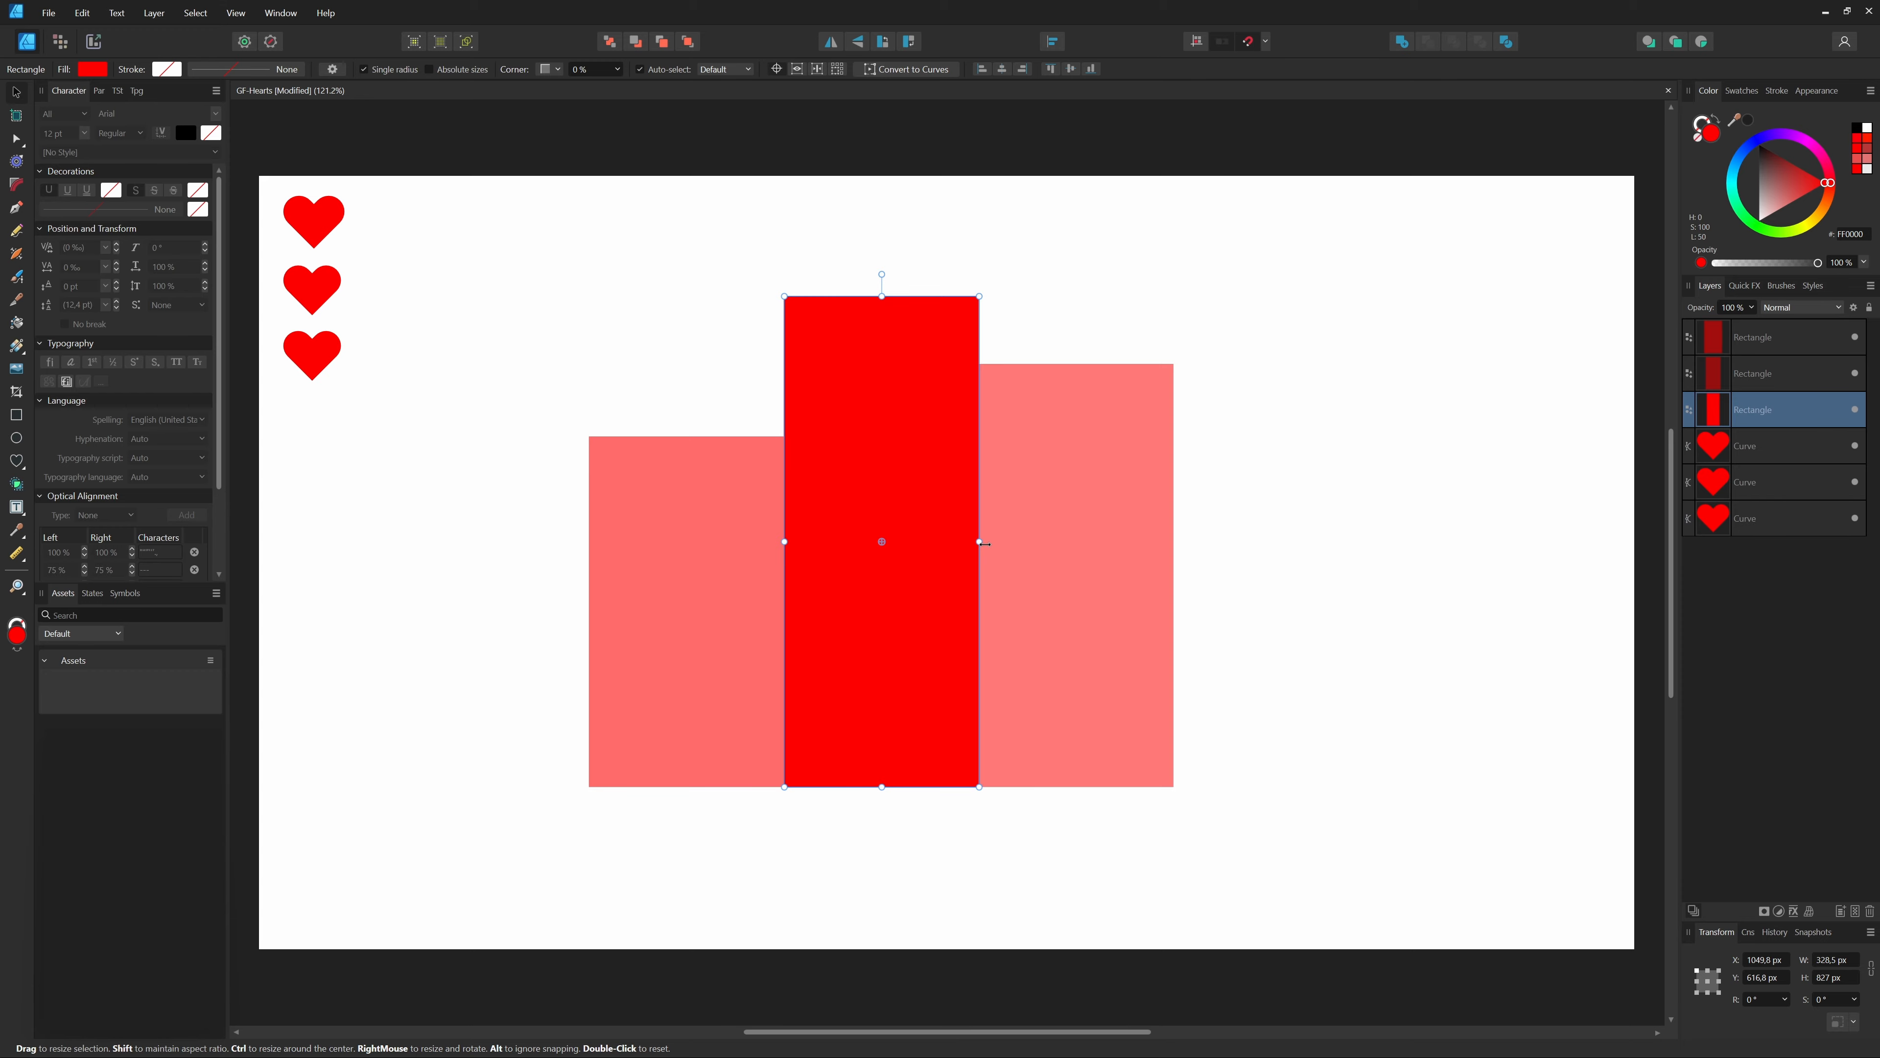
click(1834, 960)
text(h*0)
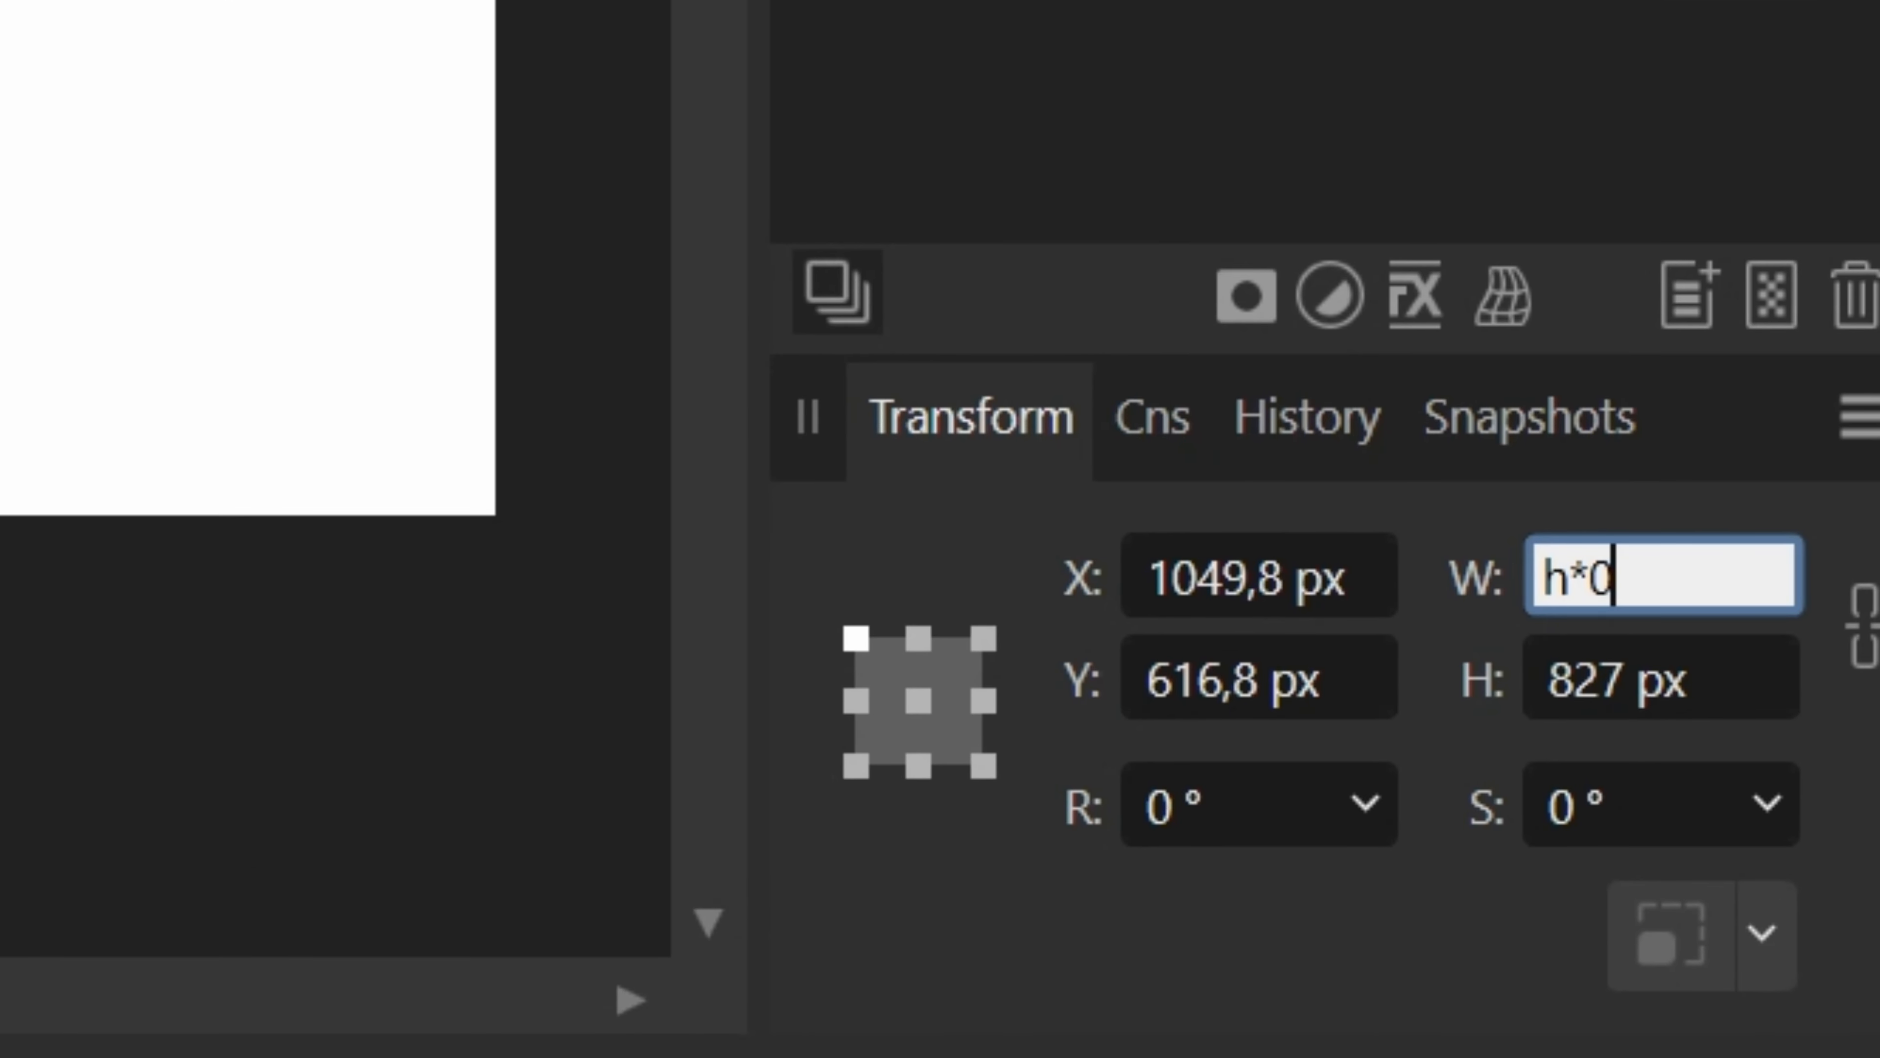
text(,6)
key(Return)
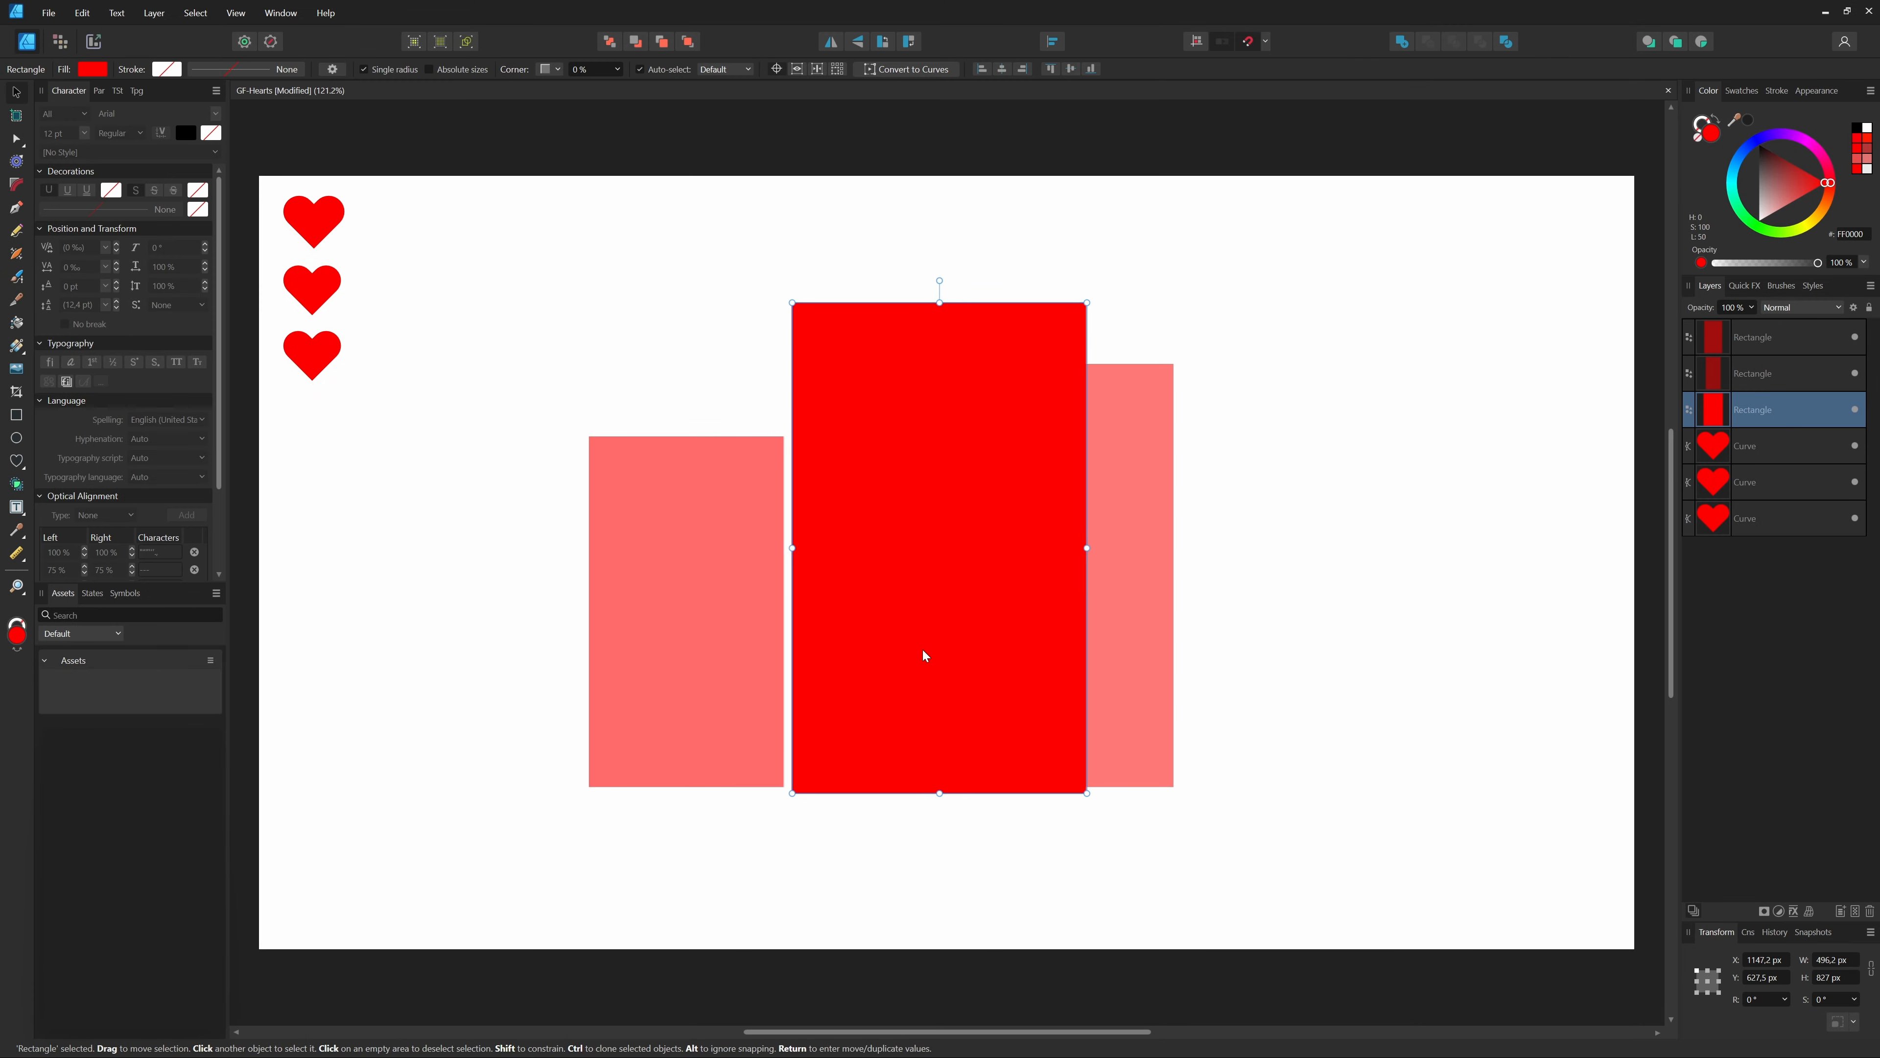
drag(923, 650, 916, 645)
drag(1112, 639, 1216, 639)
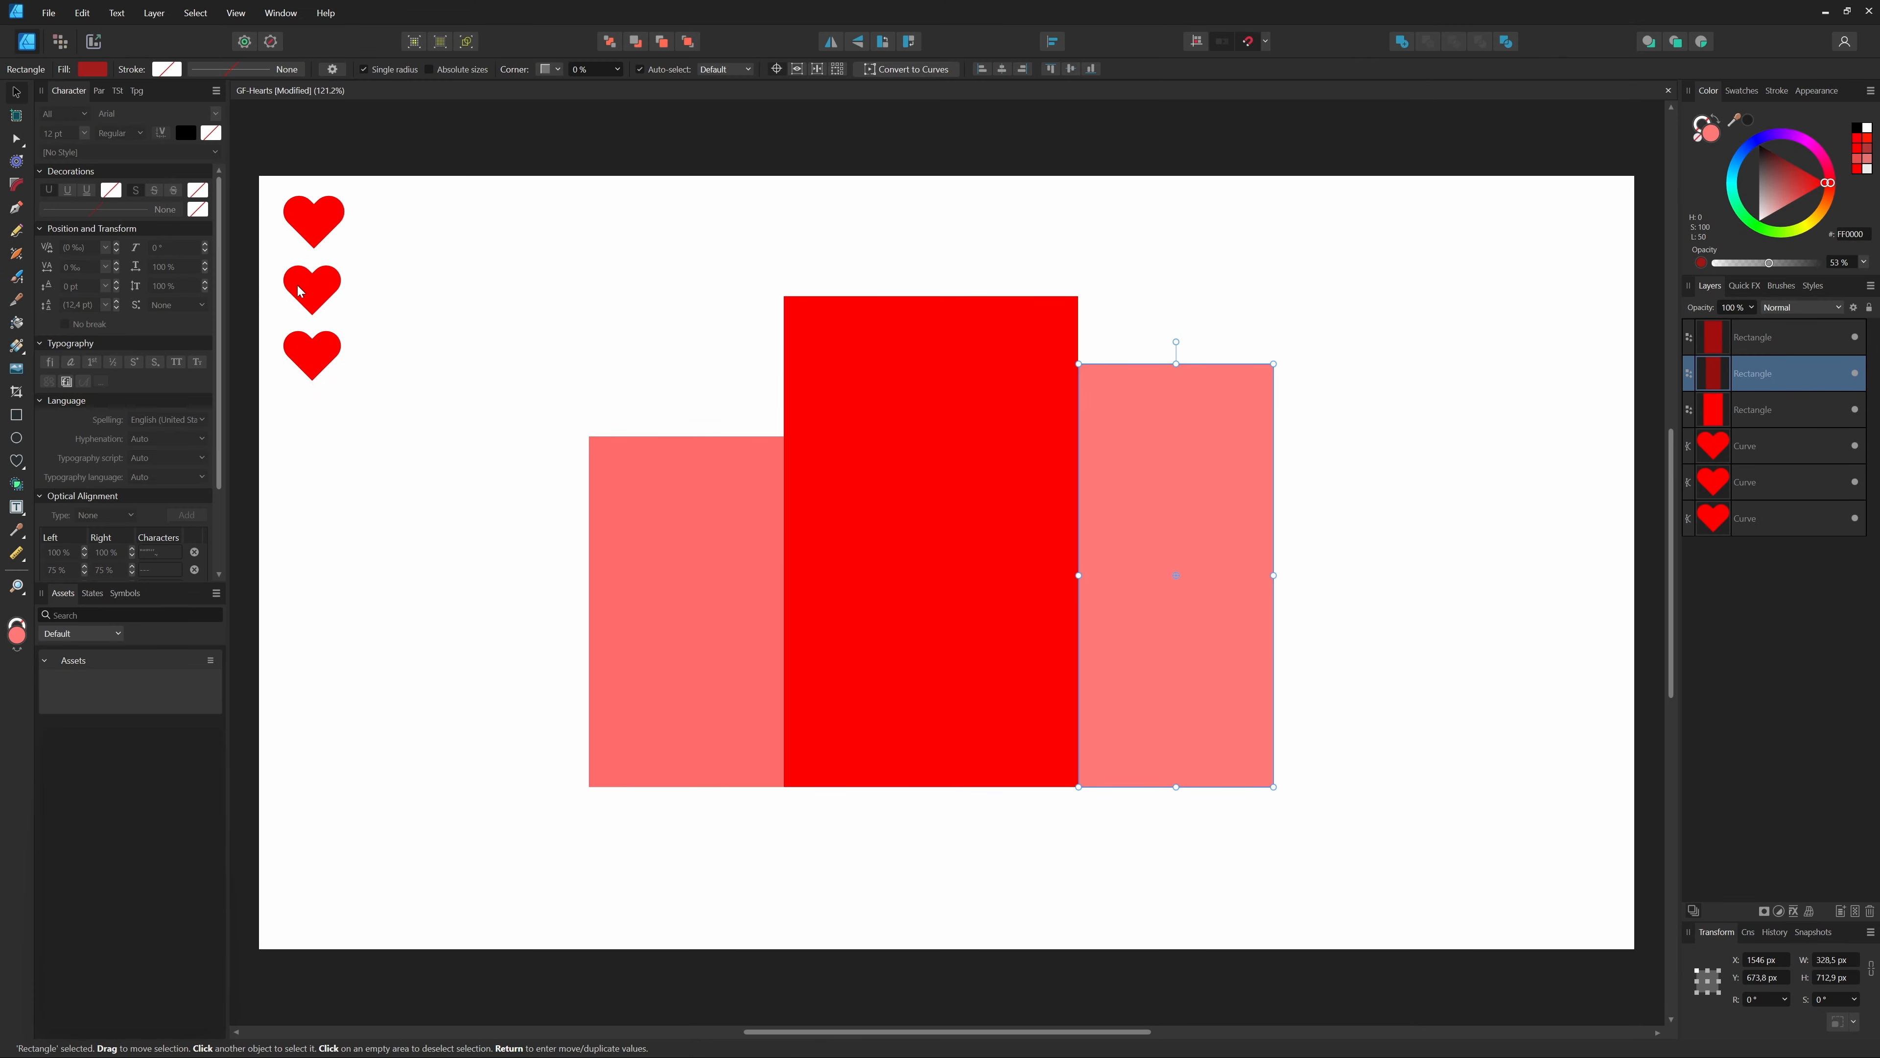
- Draw a closed four-point Pen curve joining the middle rectangle's bottom-right corner, left rectangle's top-right corner, middle rectangle's top midpoint and right rectangle's top-left corner
click(16, 208)
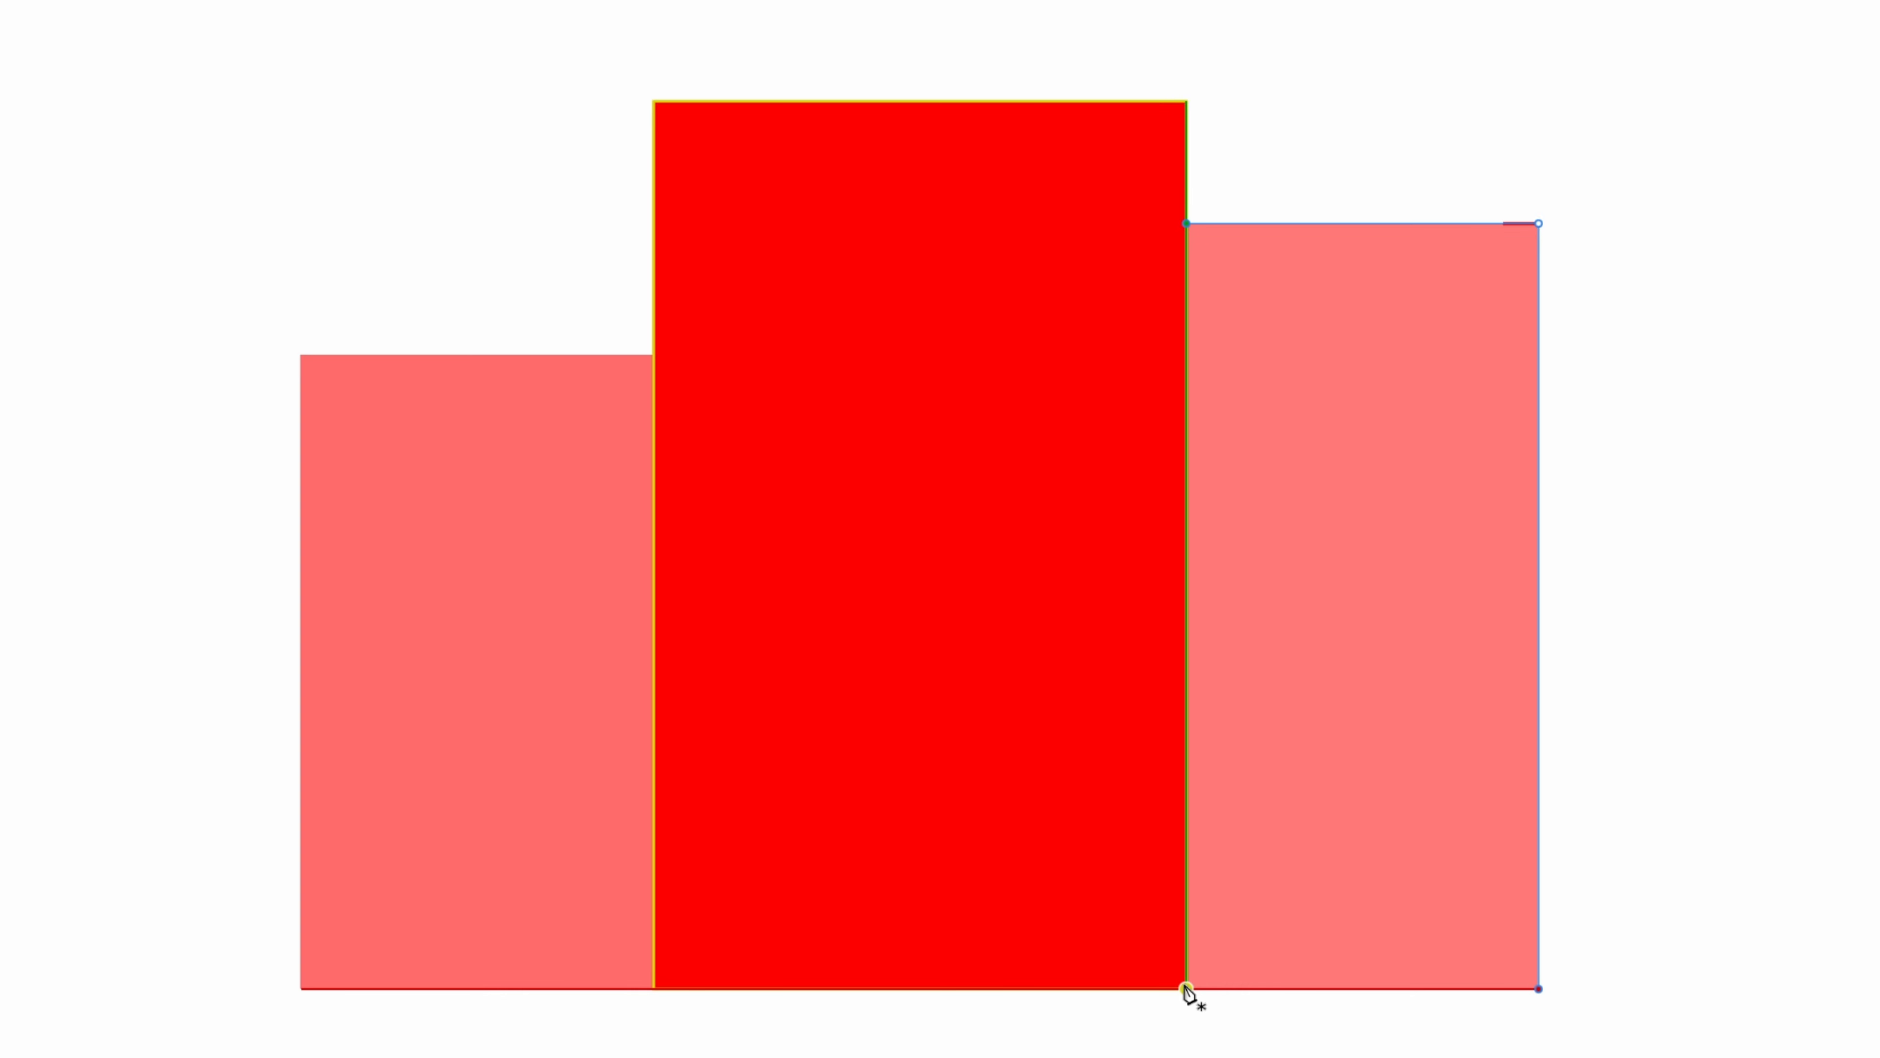
click(1186, 989)
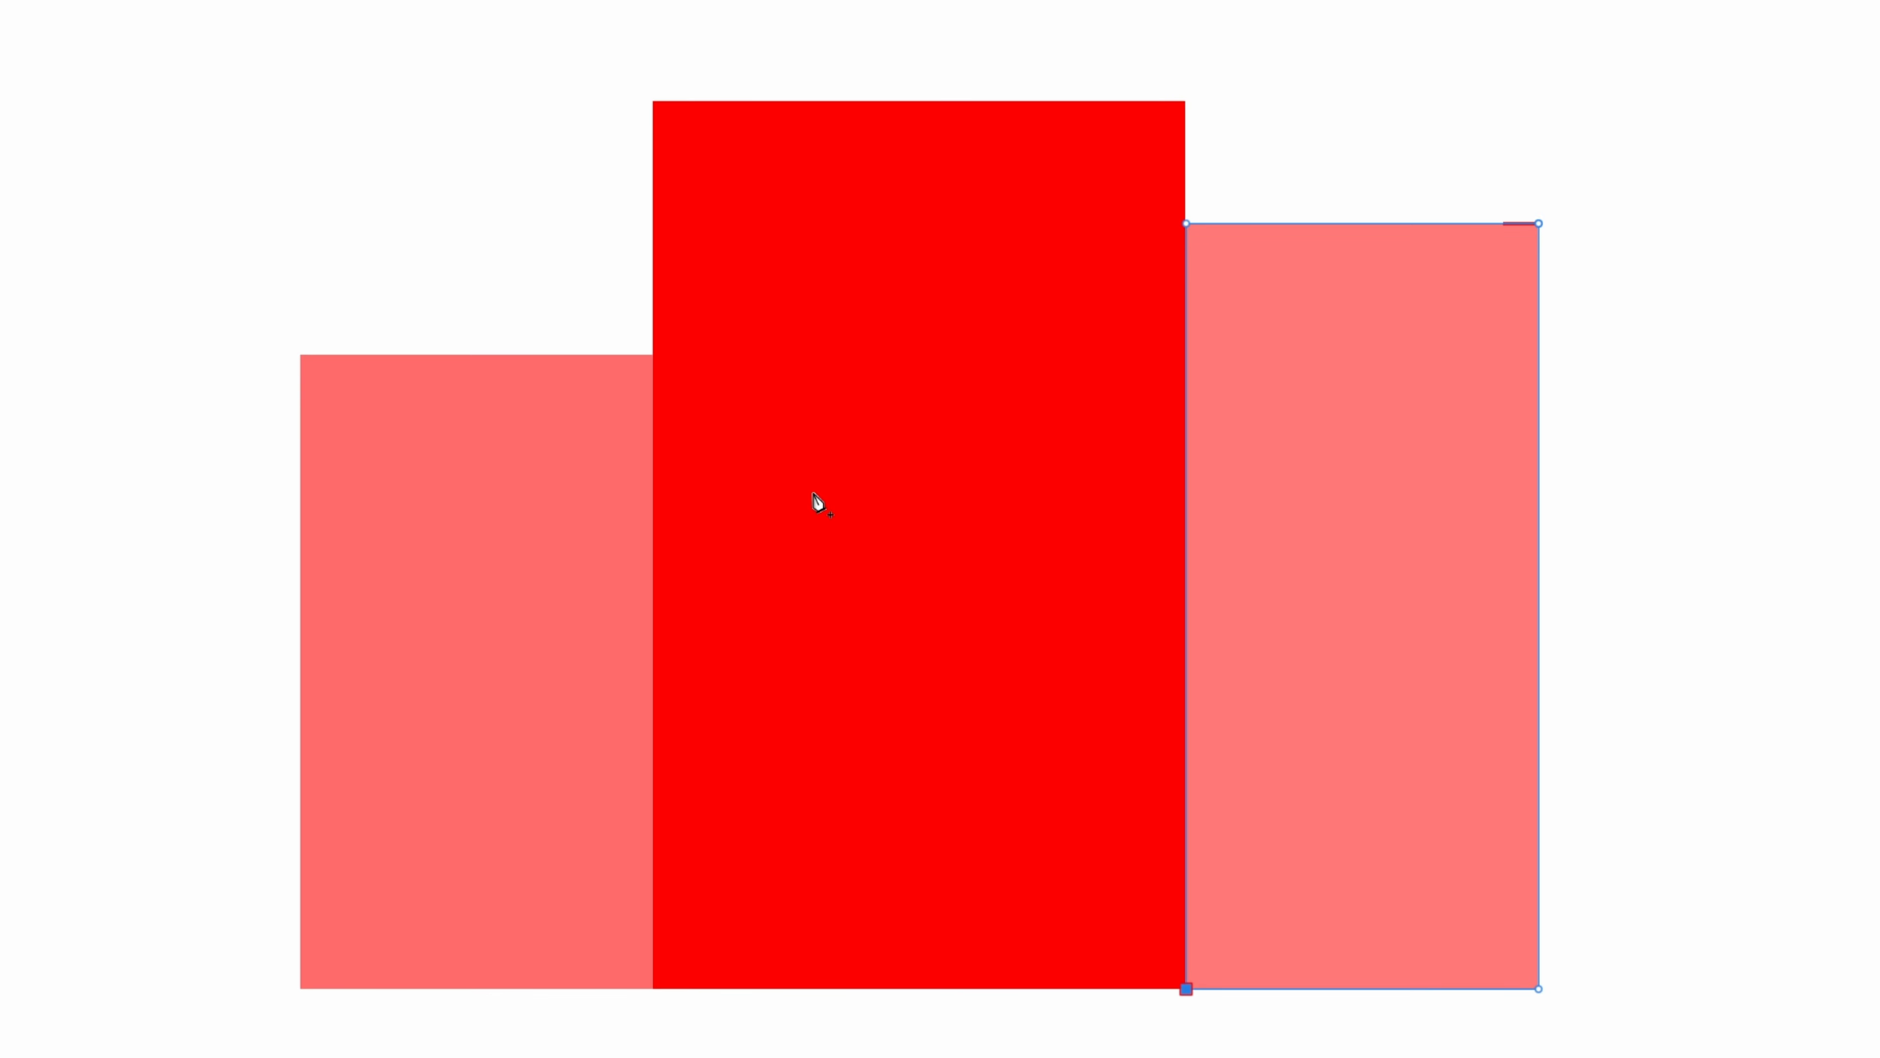
double_click(653, 355)
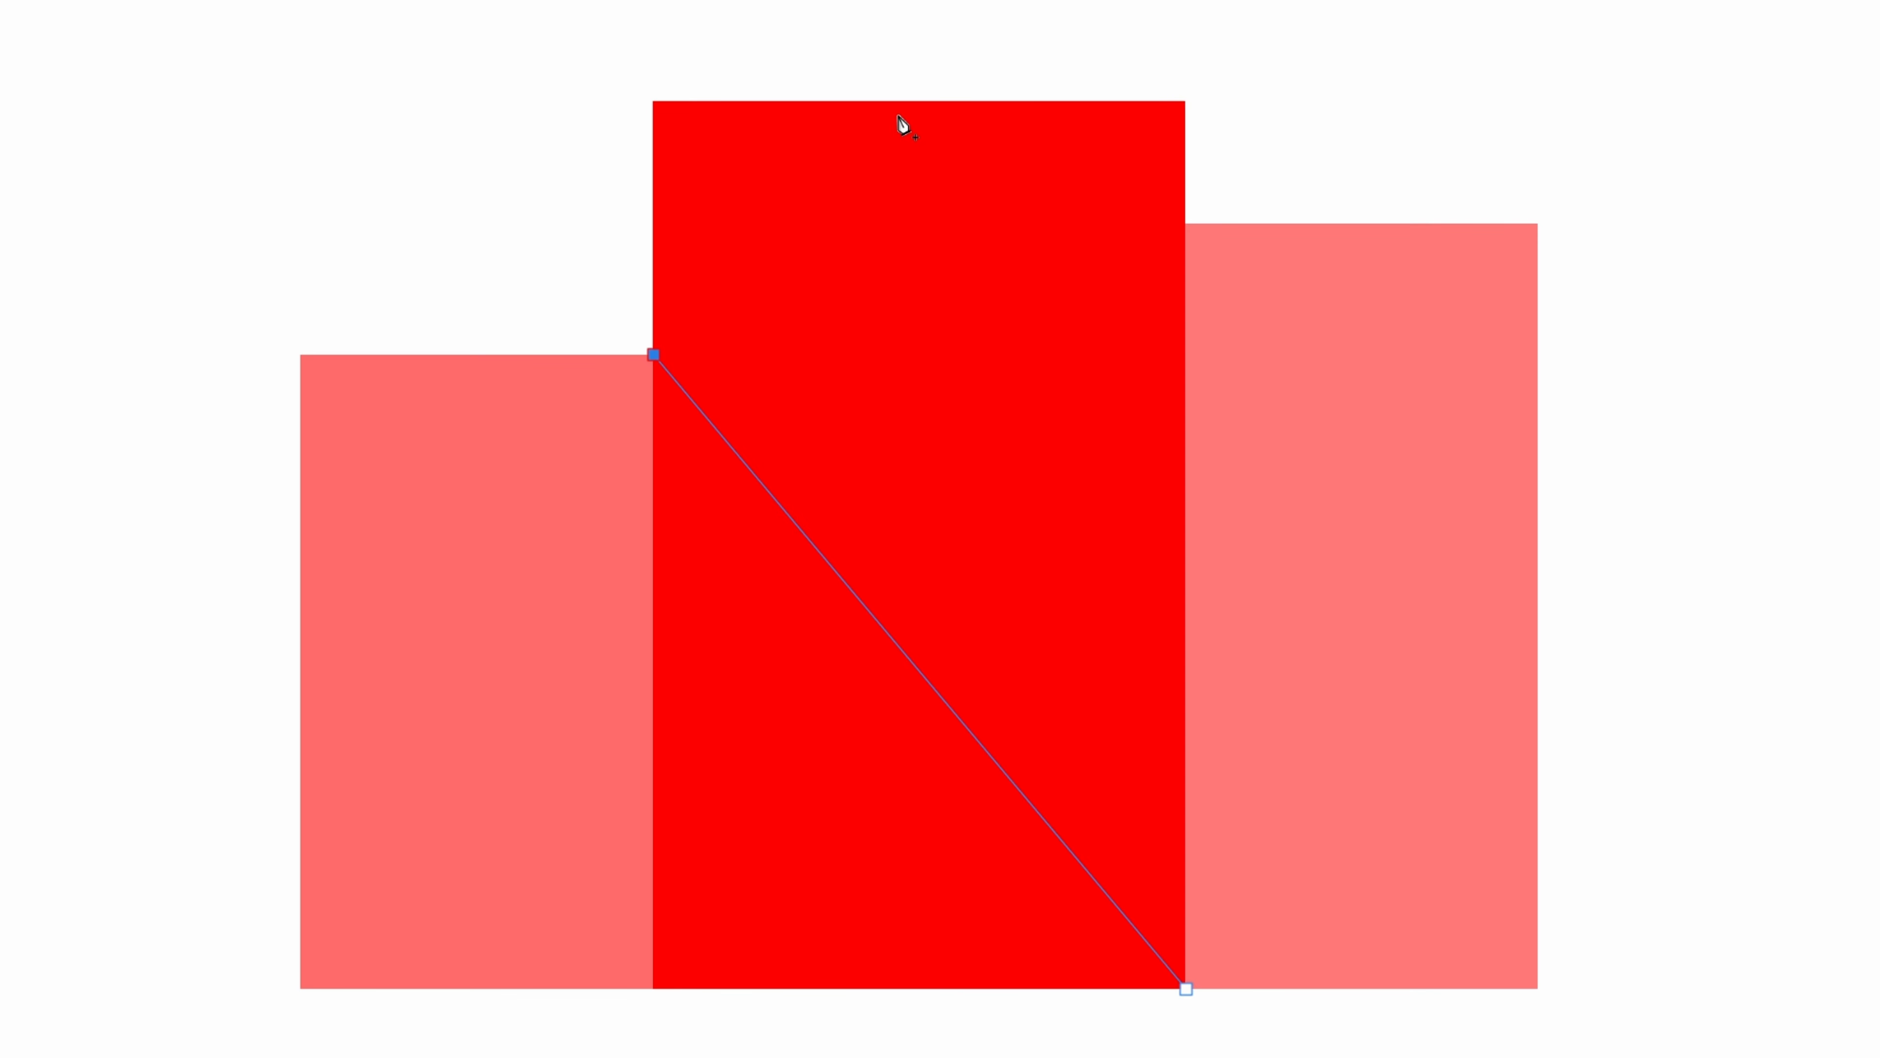
double_click(920, 101)
double_click(1187, 224)
click(1186, 990)
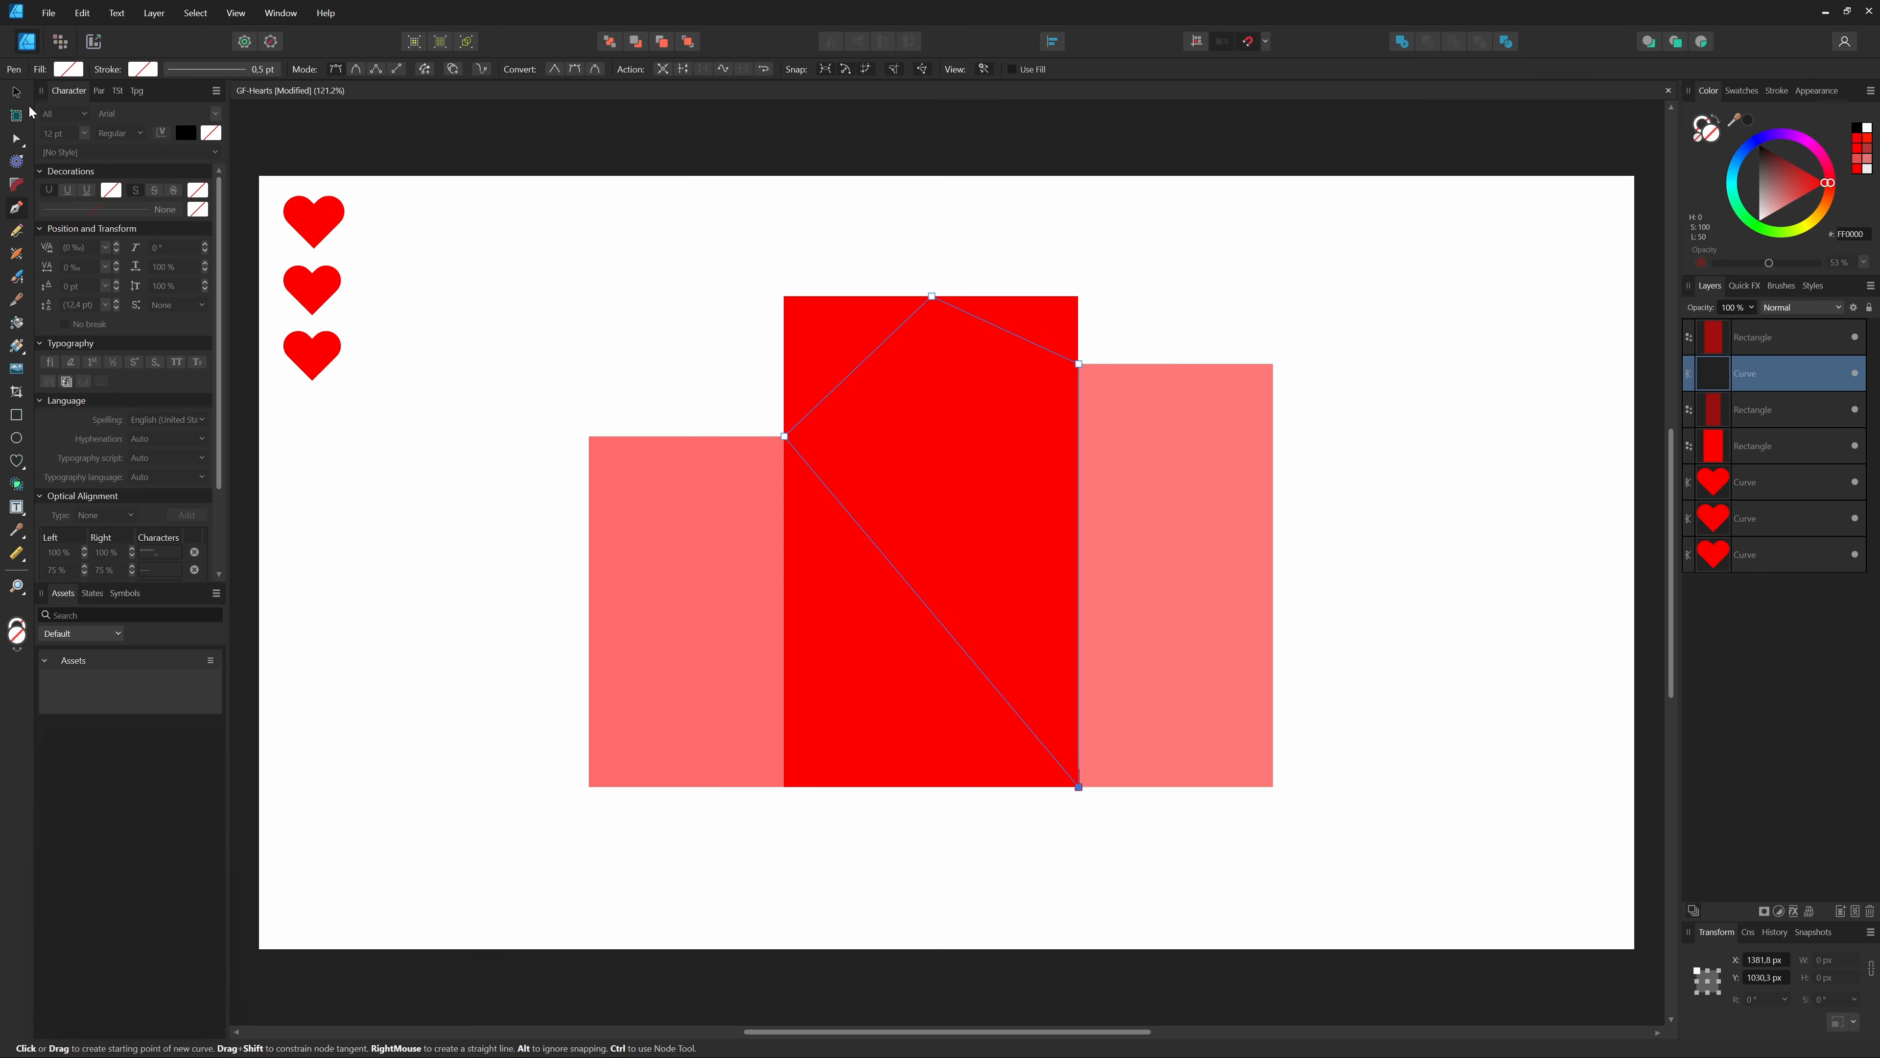
- Make the middle rectangle's fill semi-transparent and fill the new four-point curve with red at 100 % opacity
click(18, 93)
click(1745, 373)
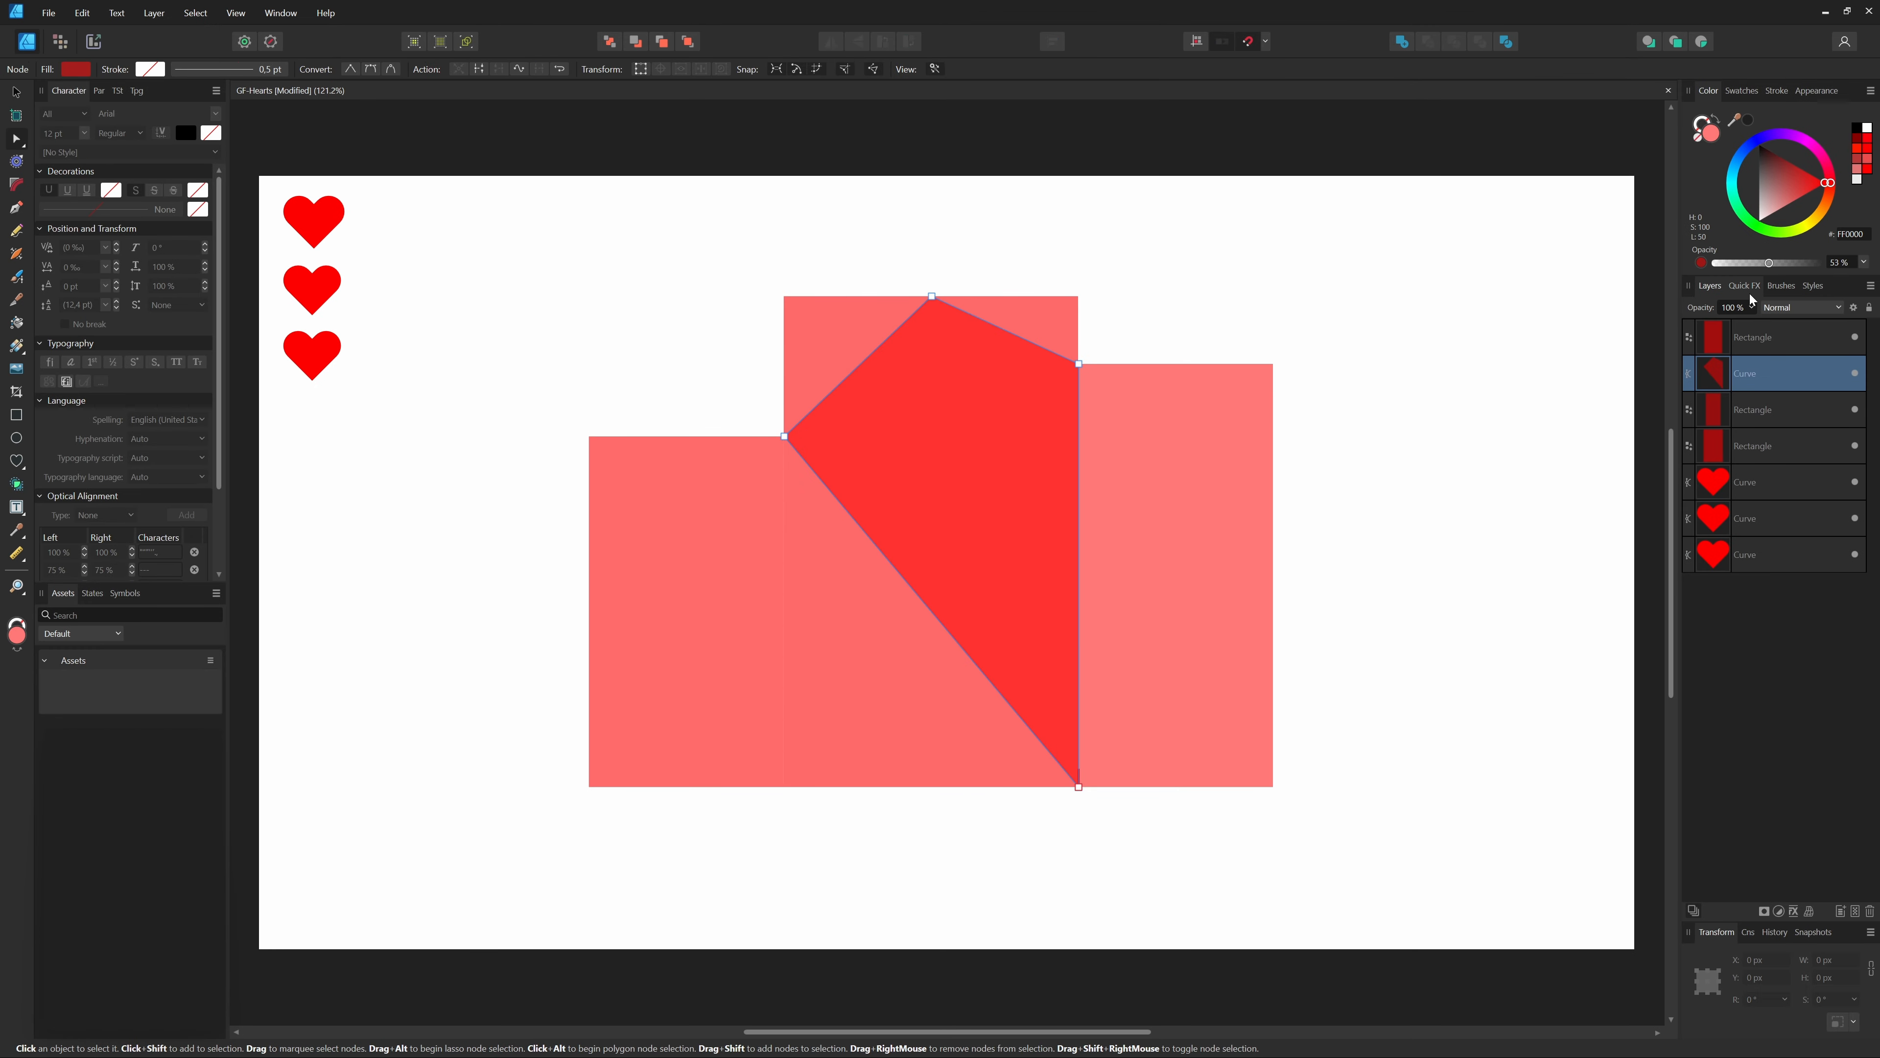
drag(1770, 263, 1818, 263)
- Hide the right and left guide rectangles, leaving the middle one visible behind the curve
click(1793, 410)
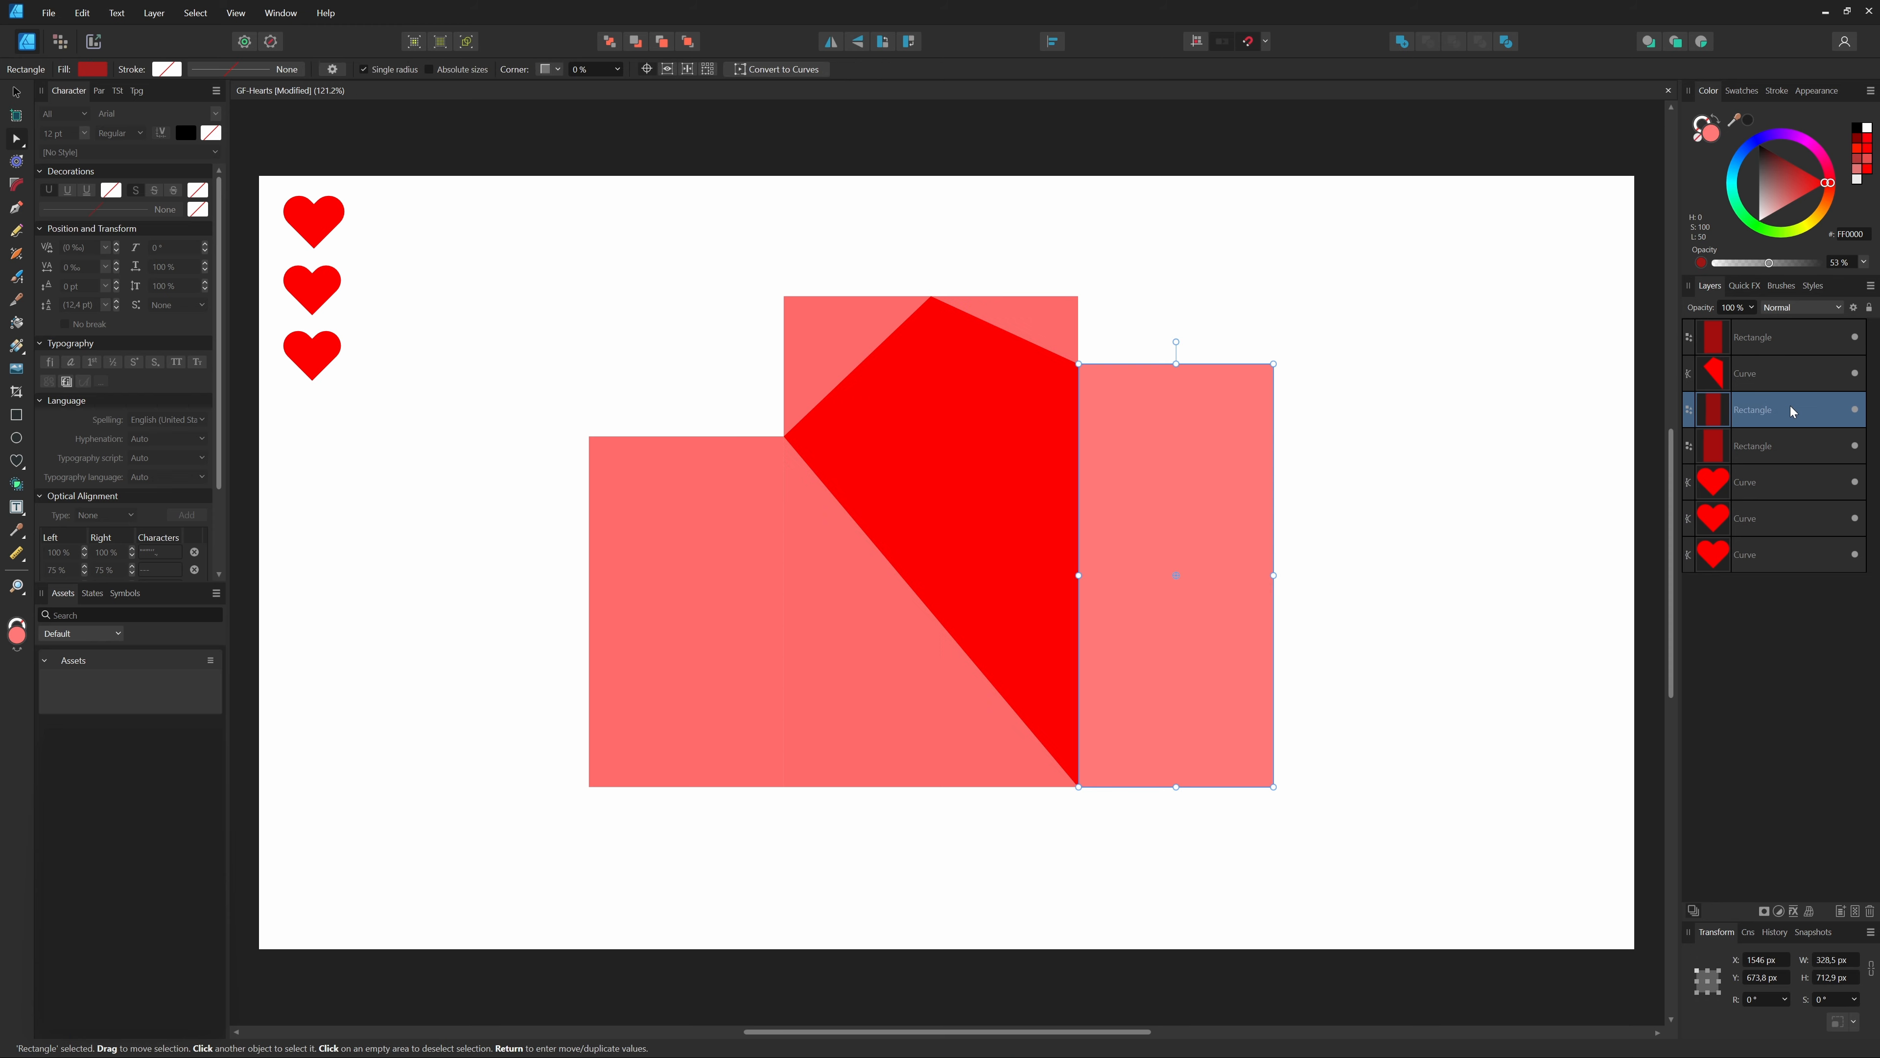
click(1855, 409)
click(1854, 336)
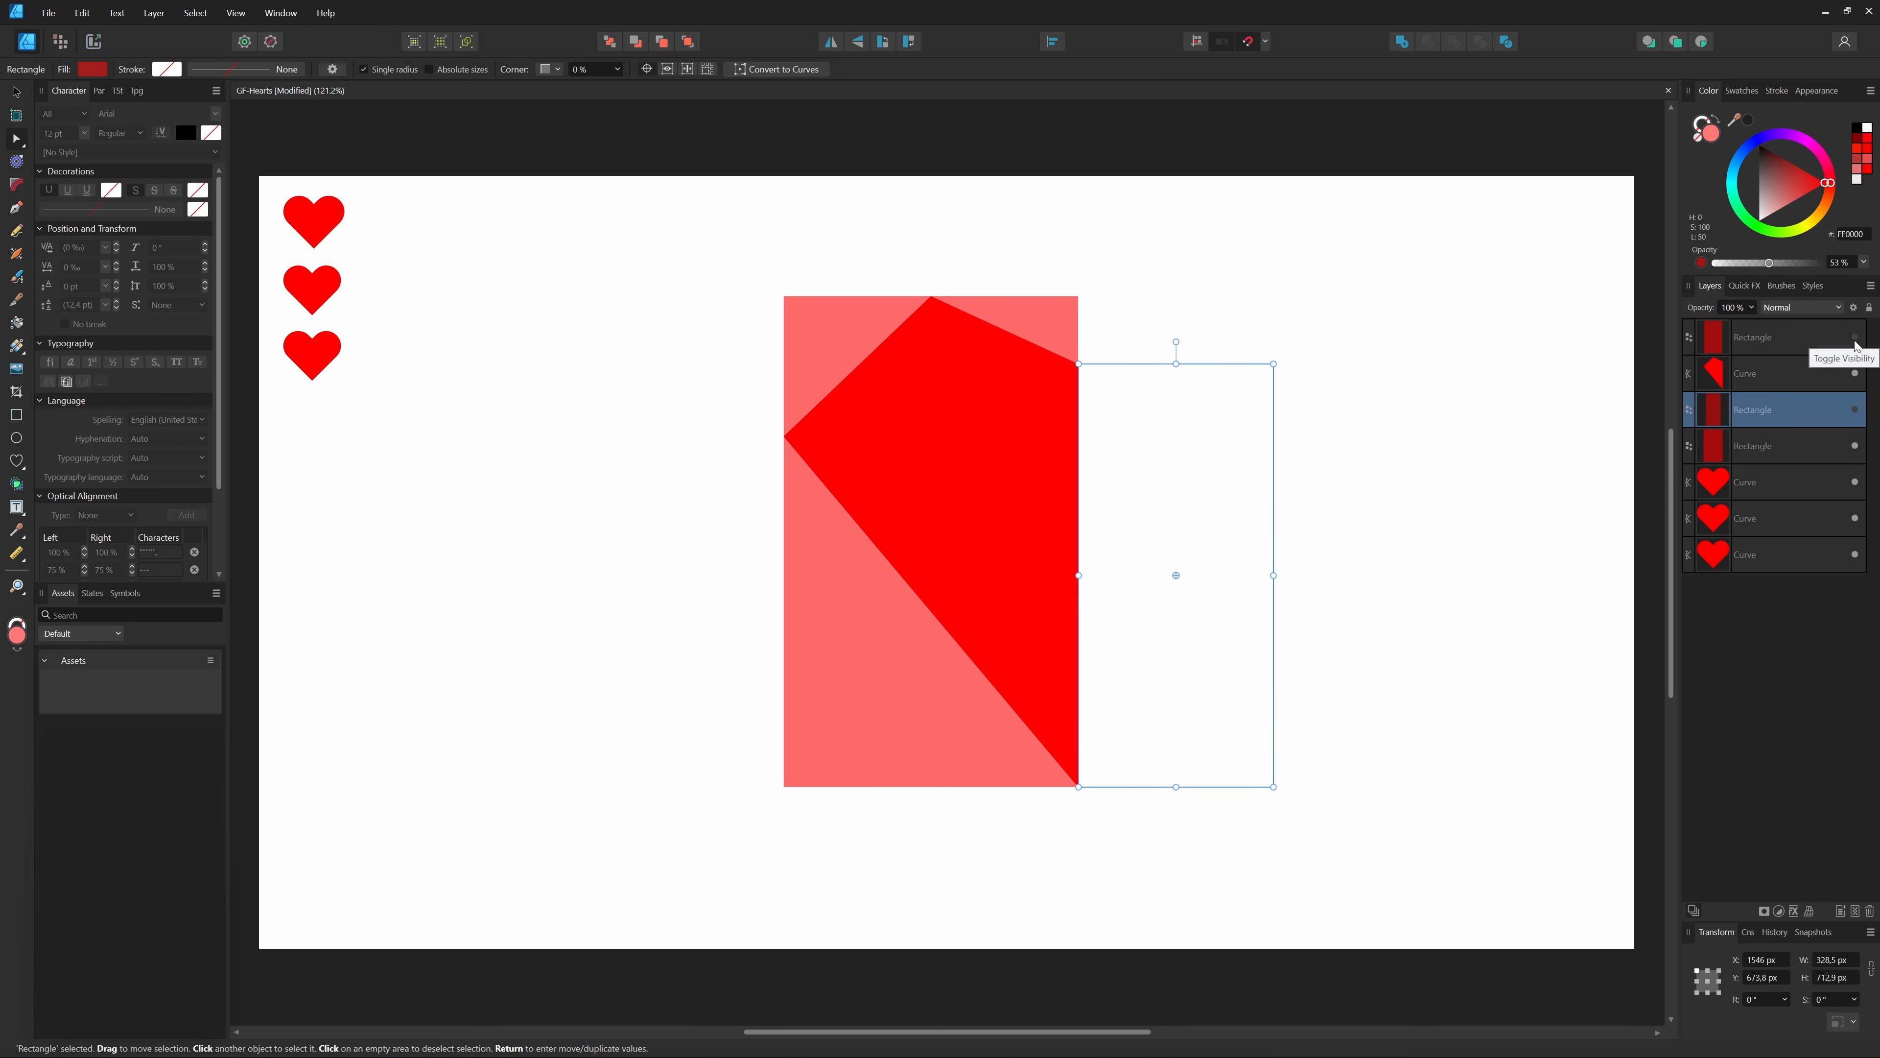
- Round the curve's top node with the Corner tool and raise the node until the arc meets the middle rectangle's top edge
click(1736, 383)
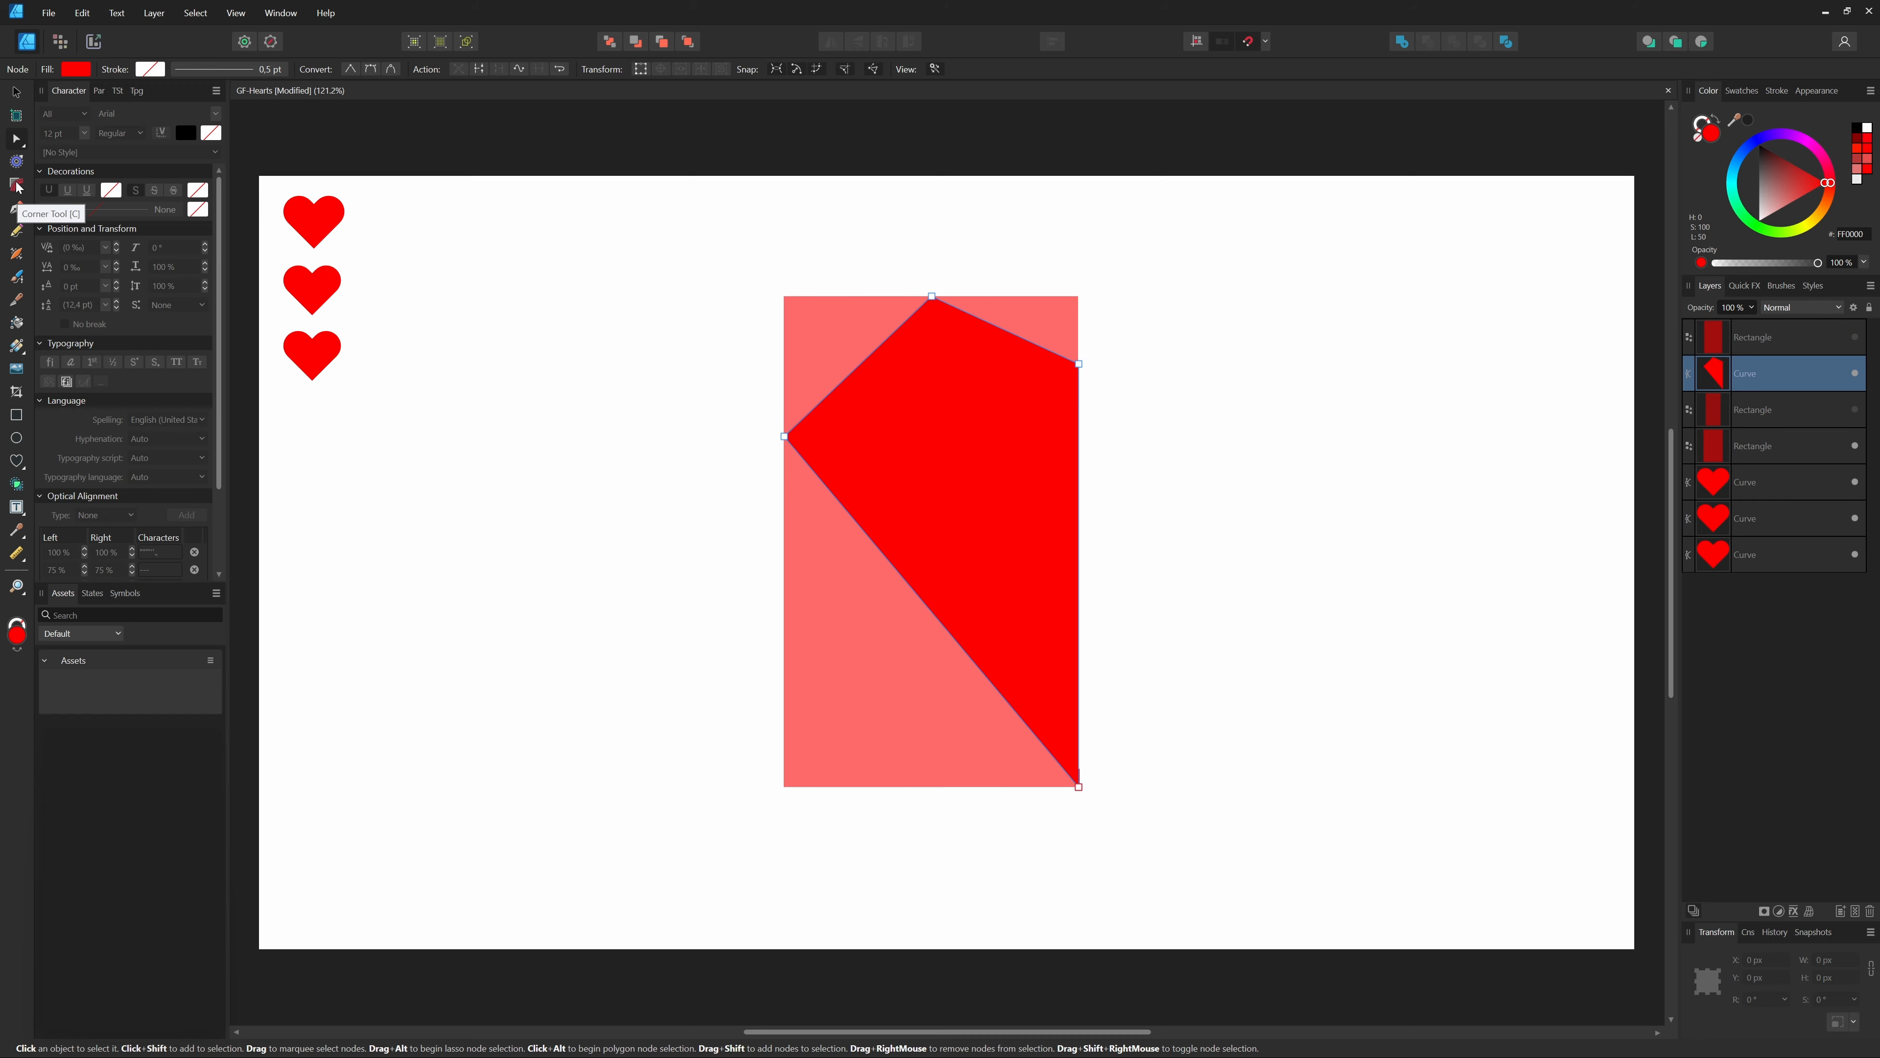
click(932, 296)
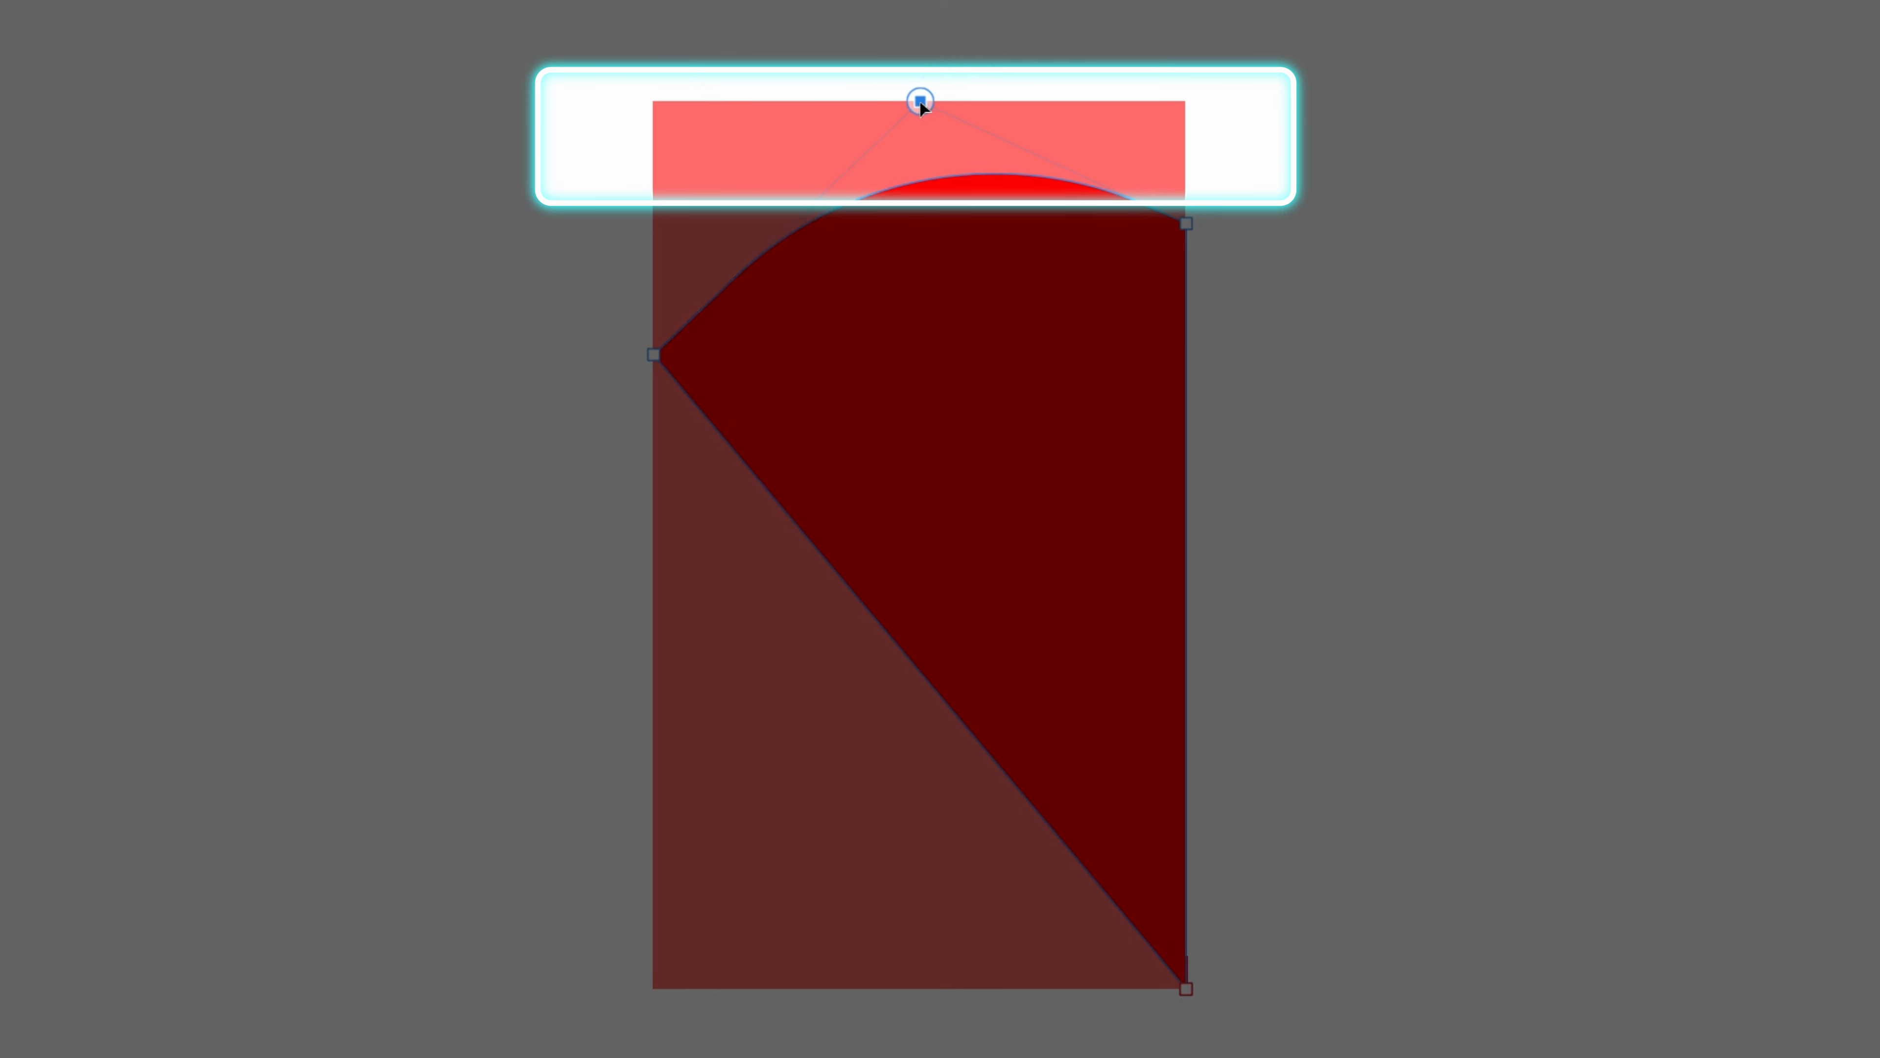
drag(925, 99, 925, 0)
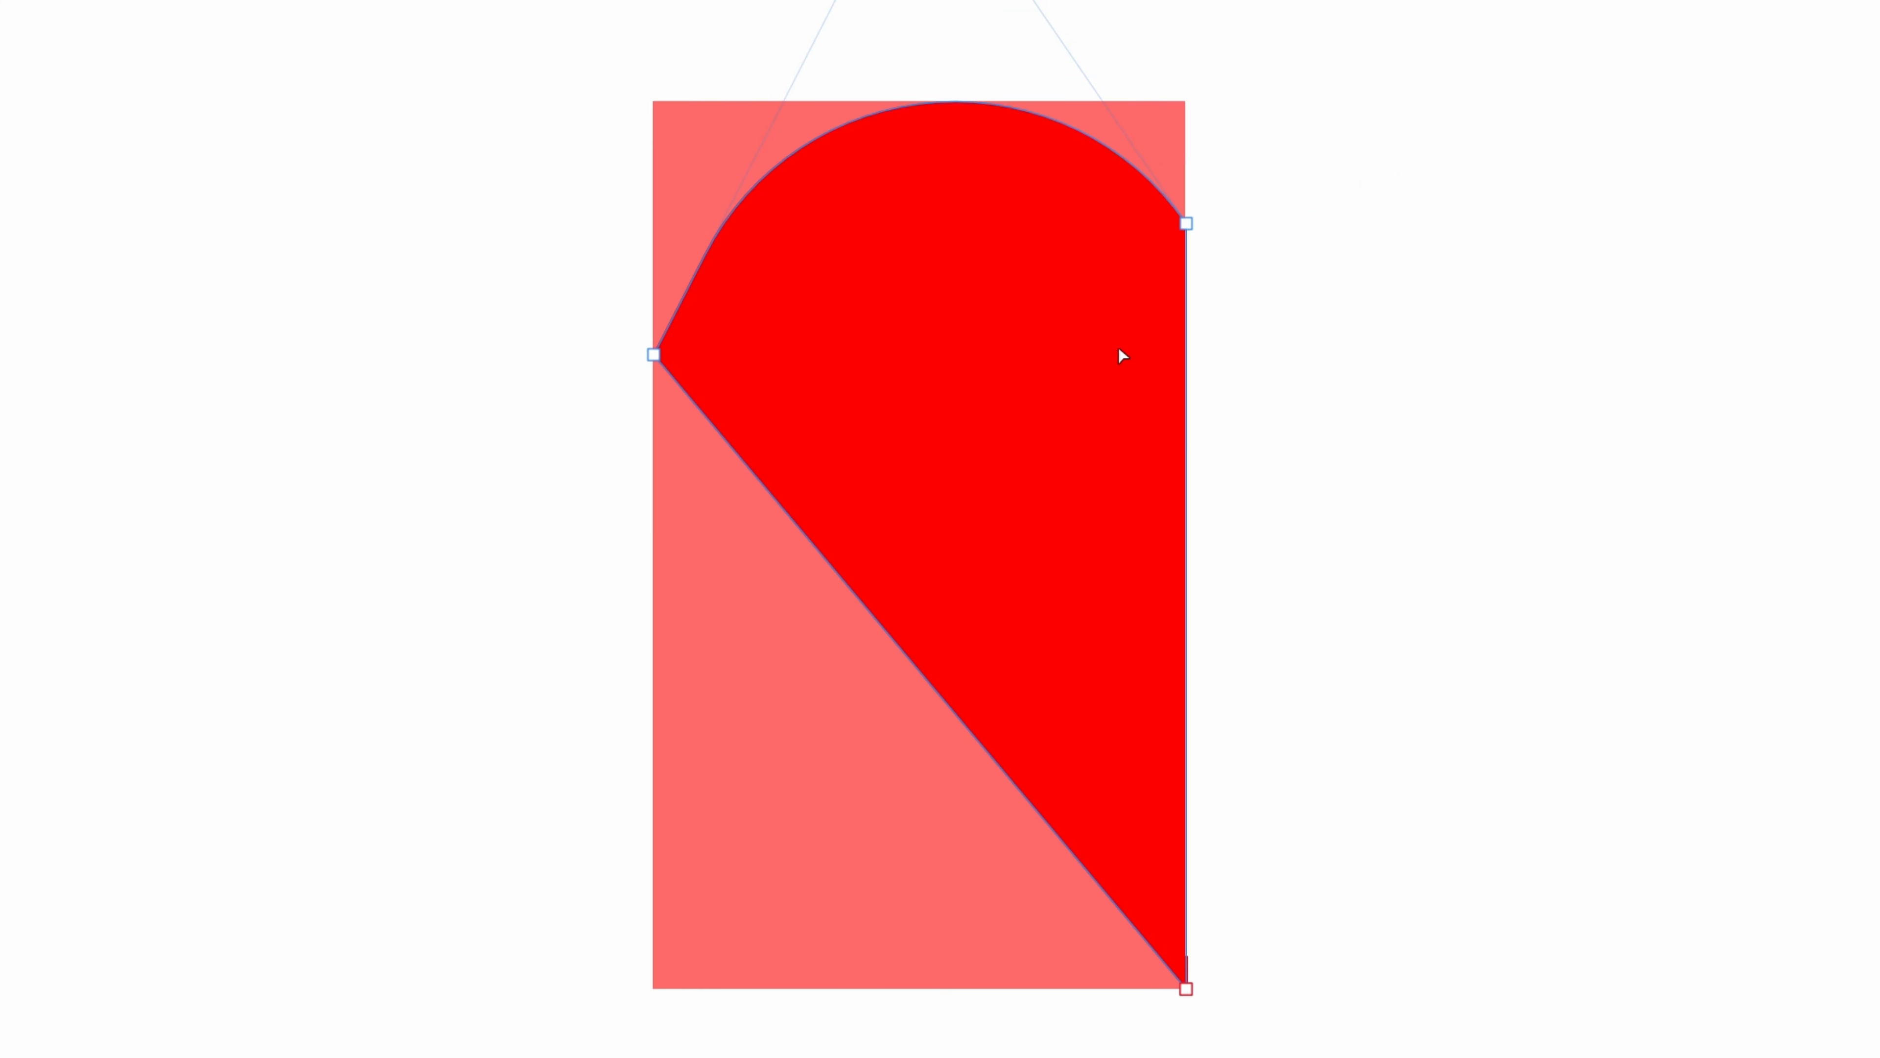
- Convert the curve's left node to Smart and pull its lower handle straight down to the midpoint of the left rectangle's right edge
right_click(655, 361)
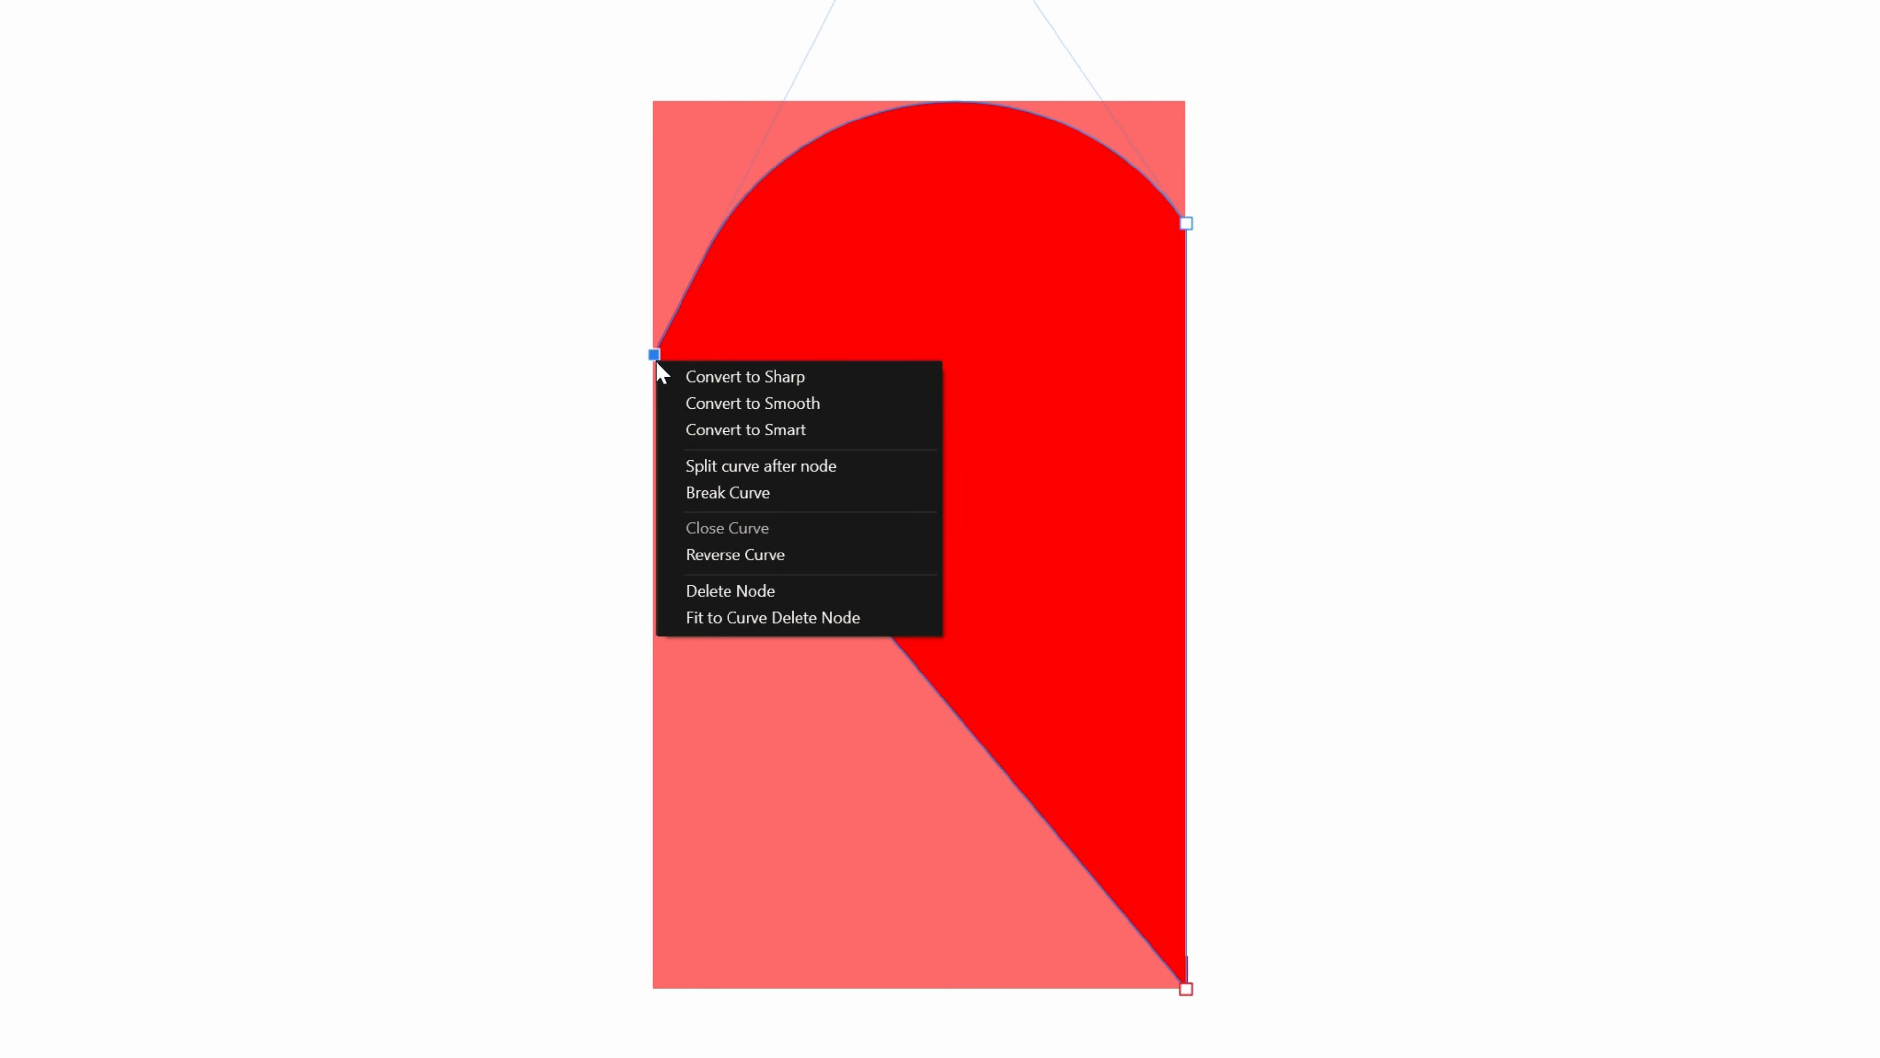
click(796, 430)
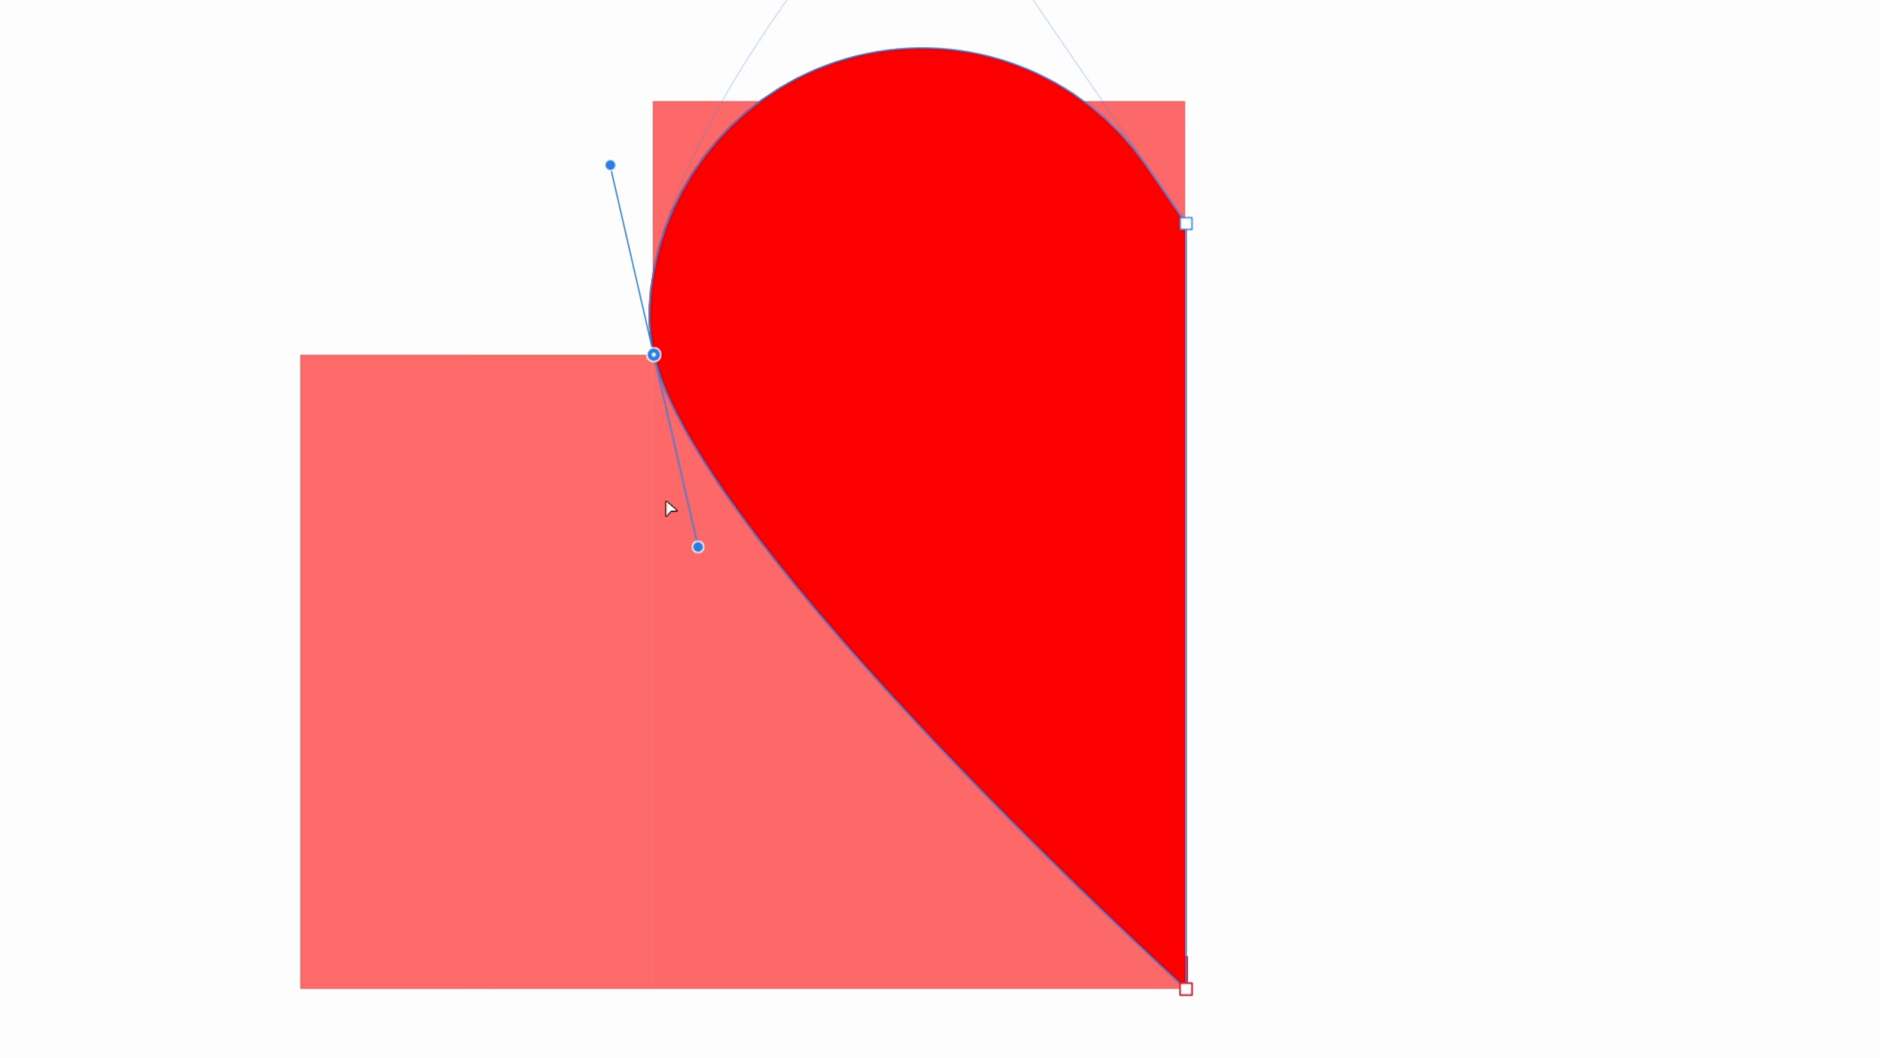
drag(696, 552, 654, 675)
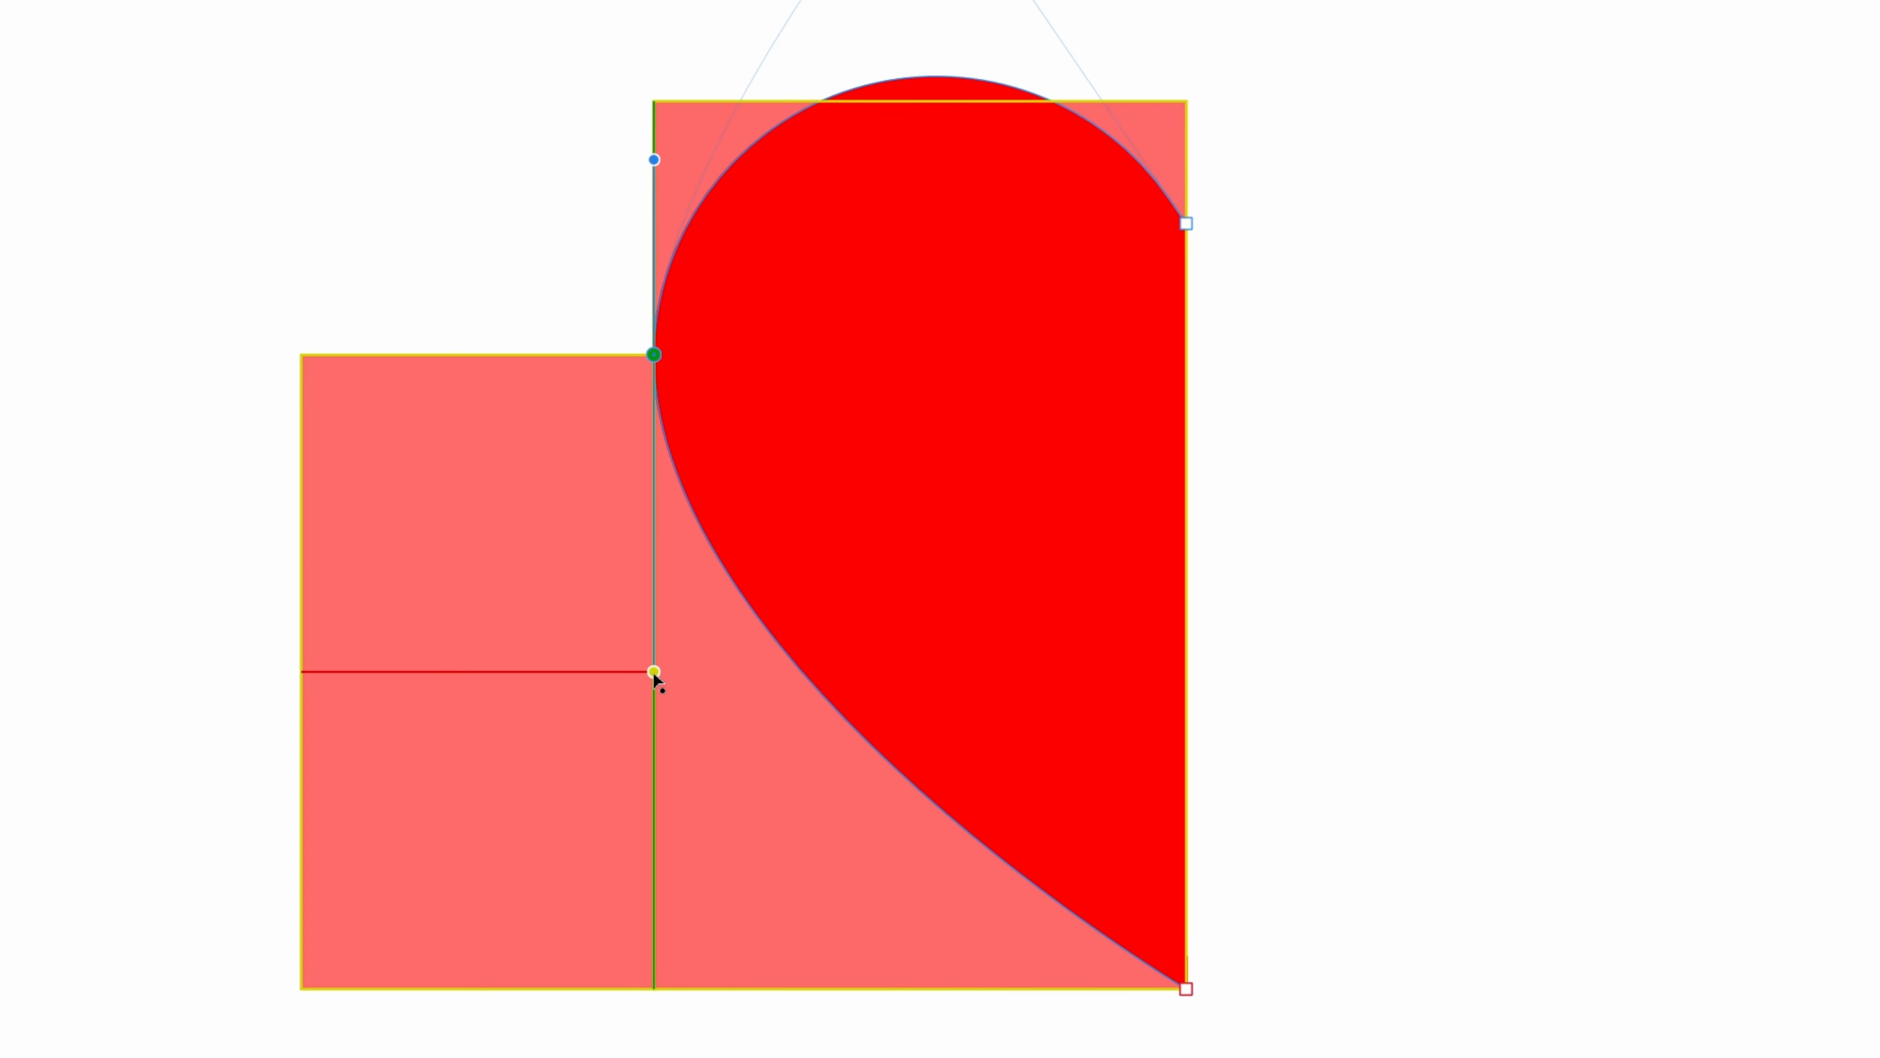
drag(654, 675, 652, 672)
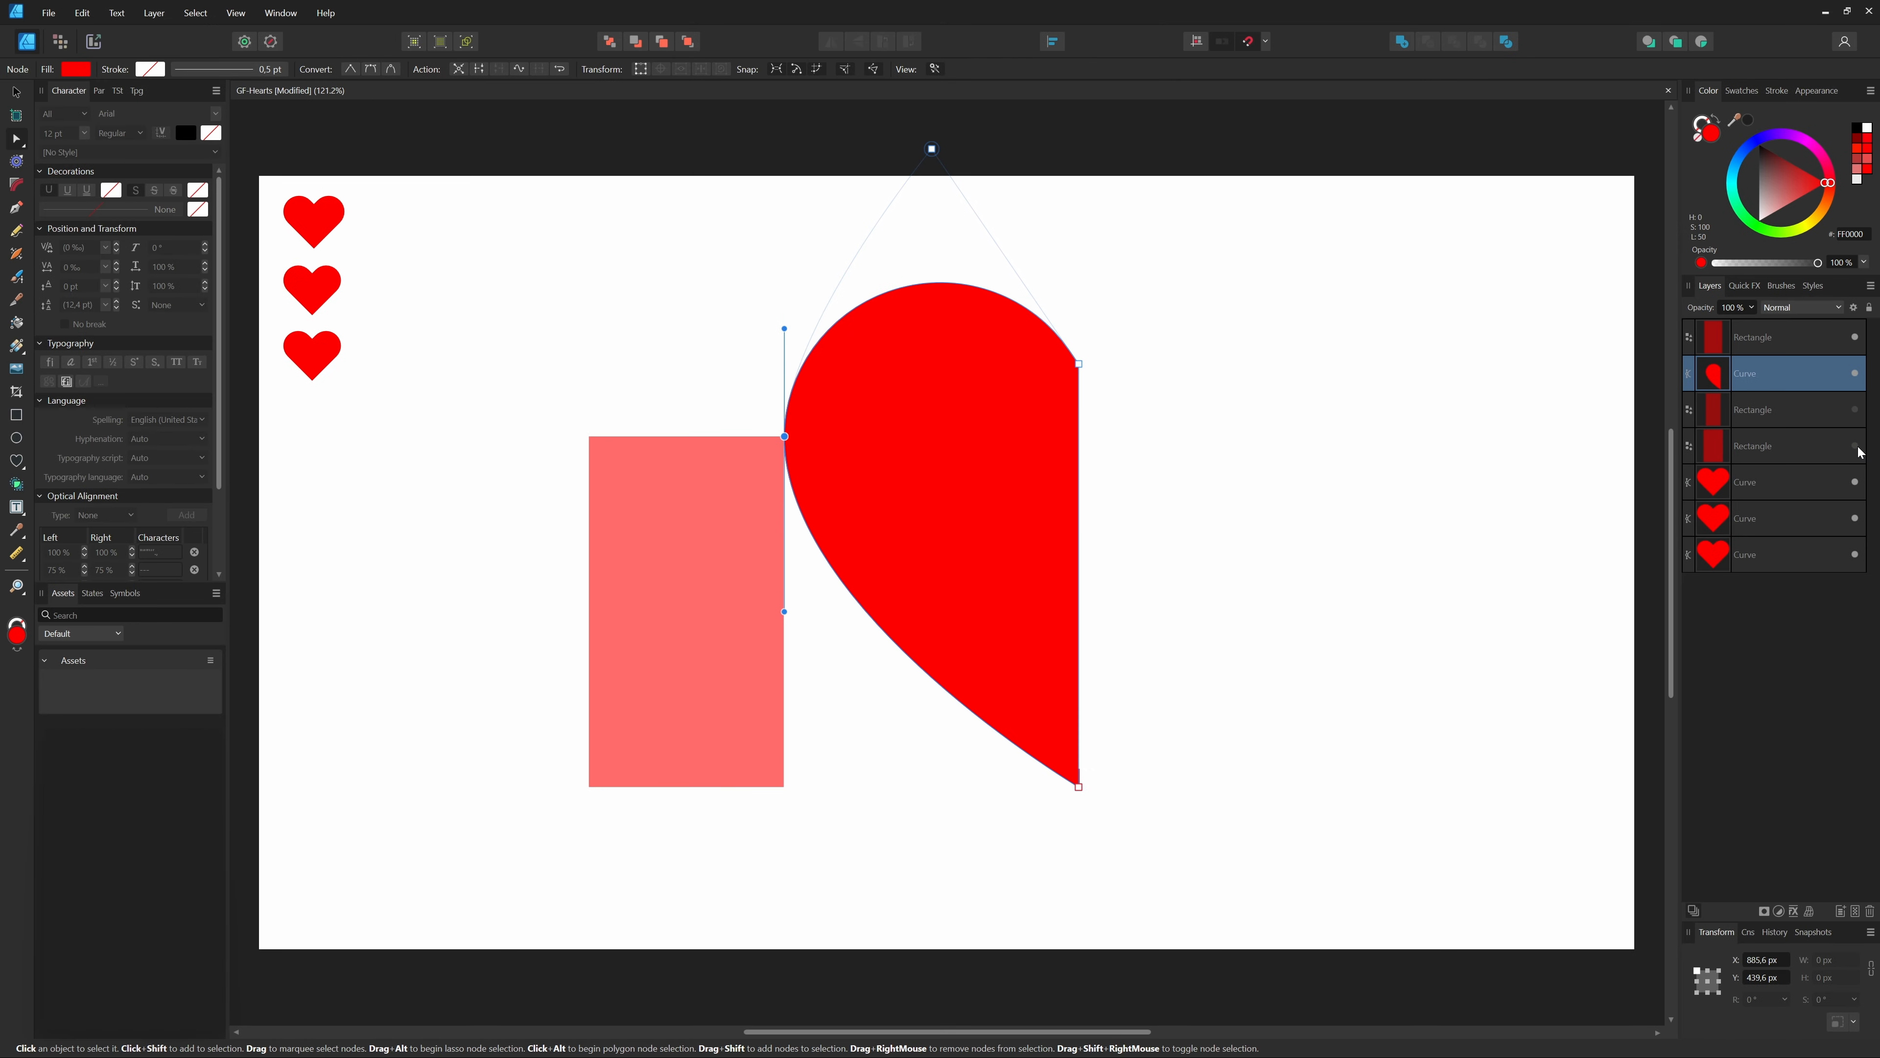
- With all guide rectangles hidden, duplicate the half heart, flip the copy horizontally and snap it against the original's straight edge
click(1856, 337)
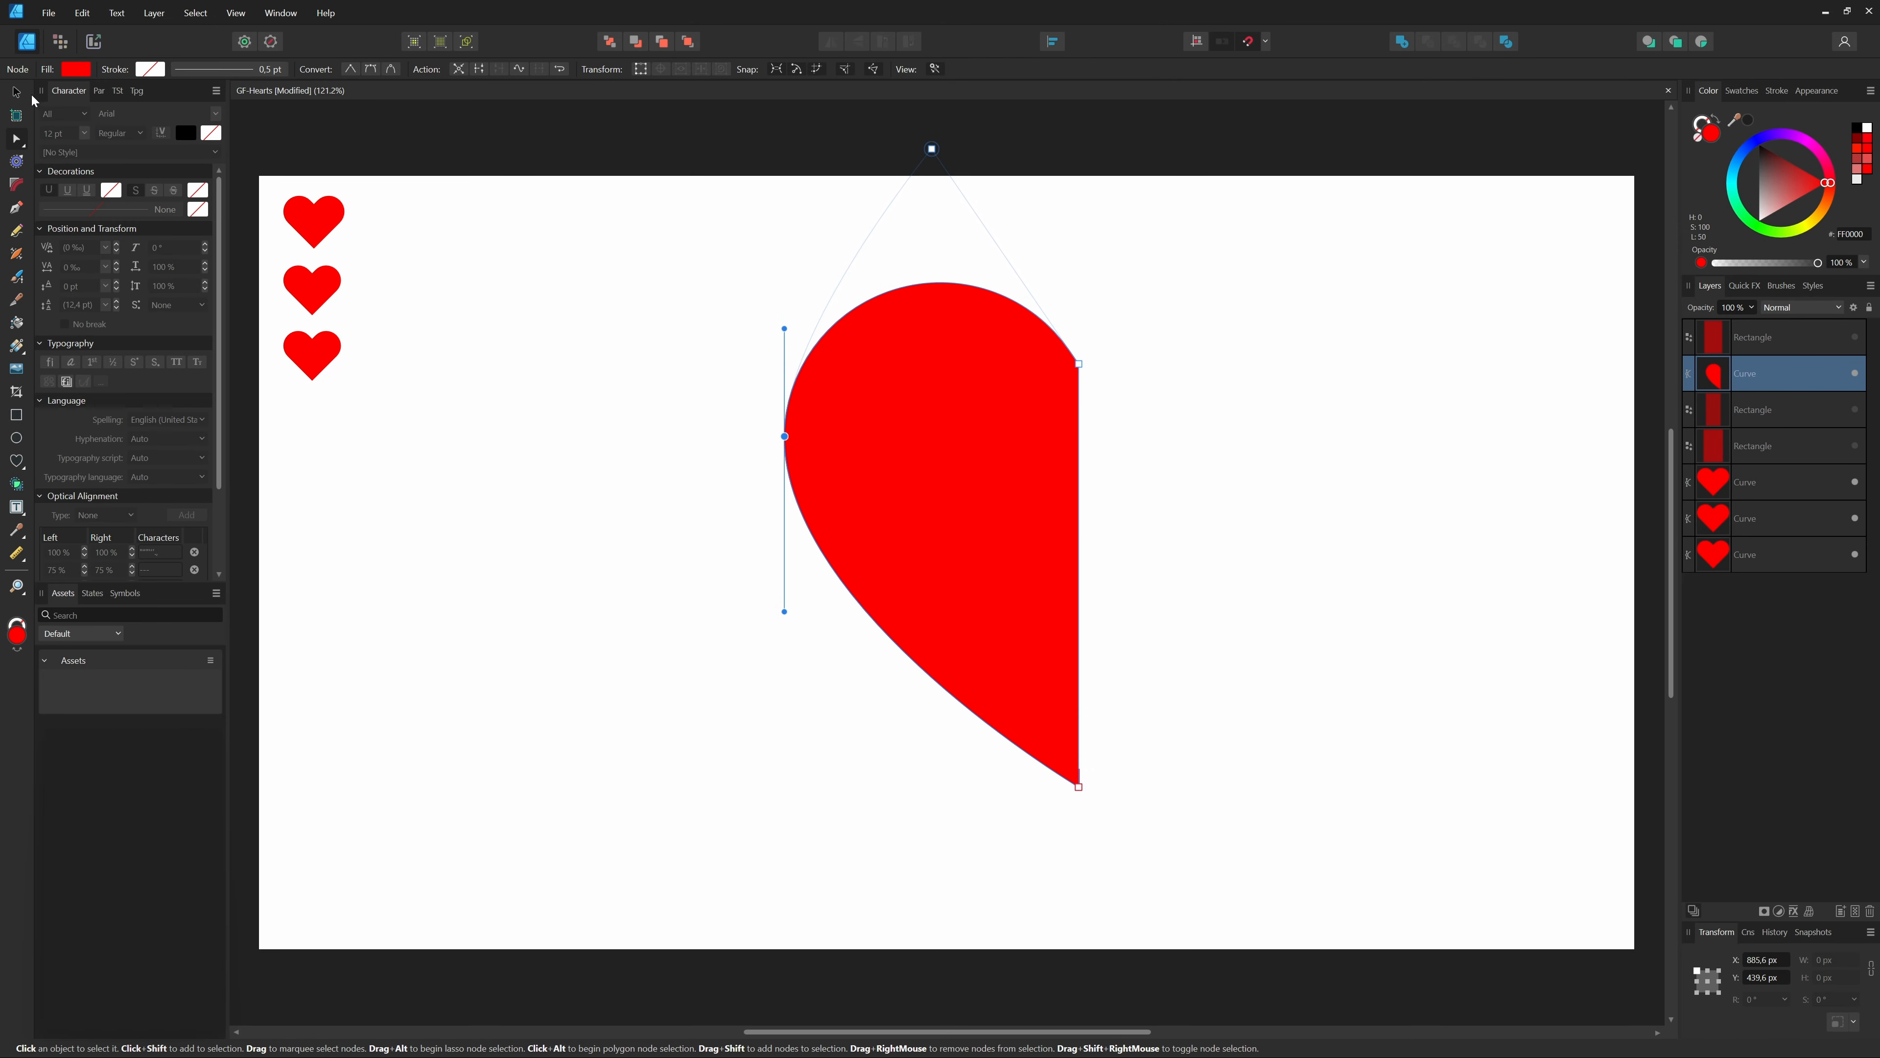
click(17, 92)
key(ctrl+j)
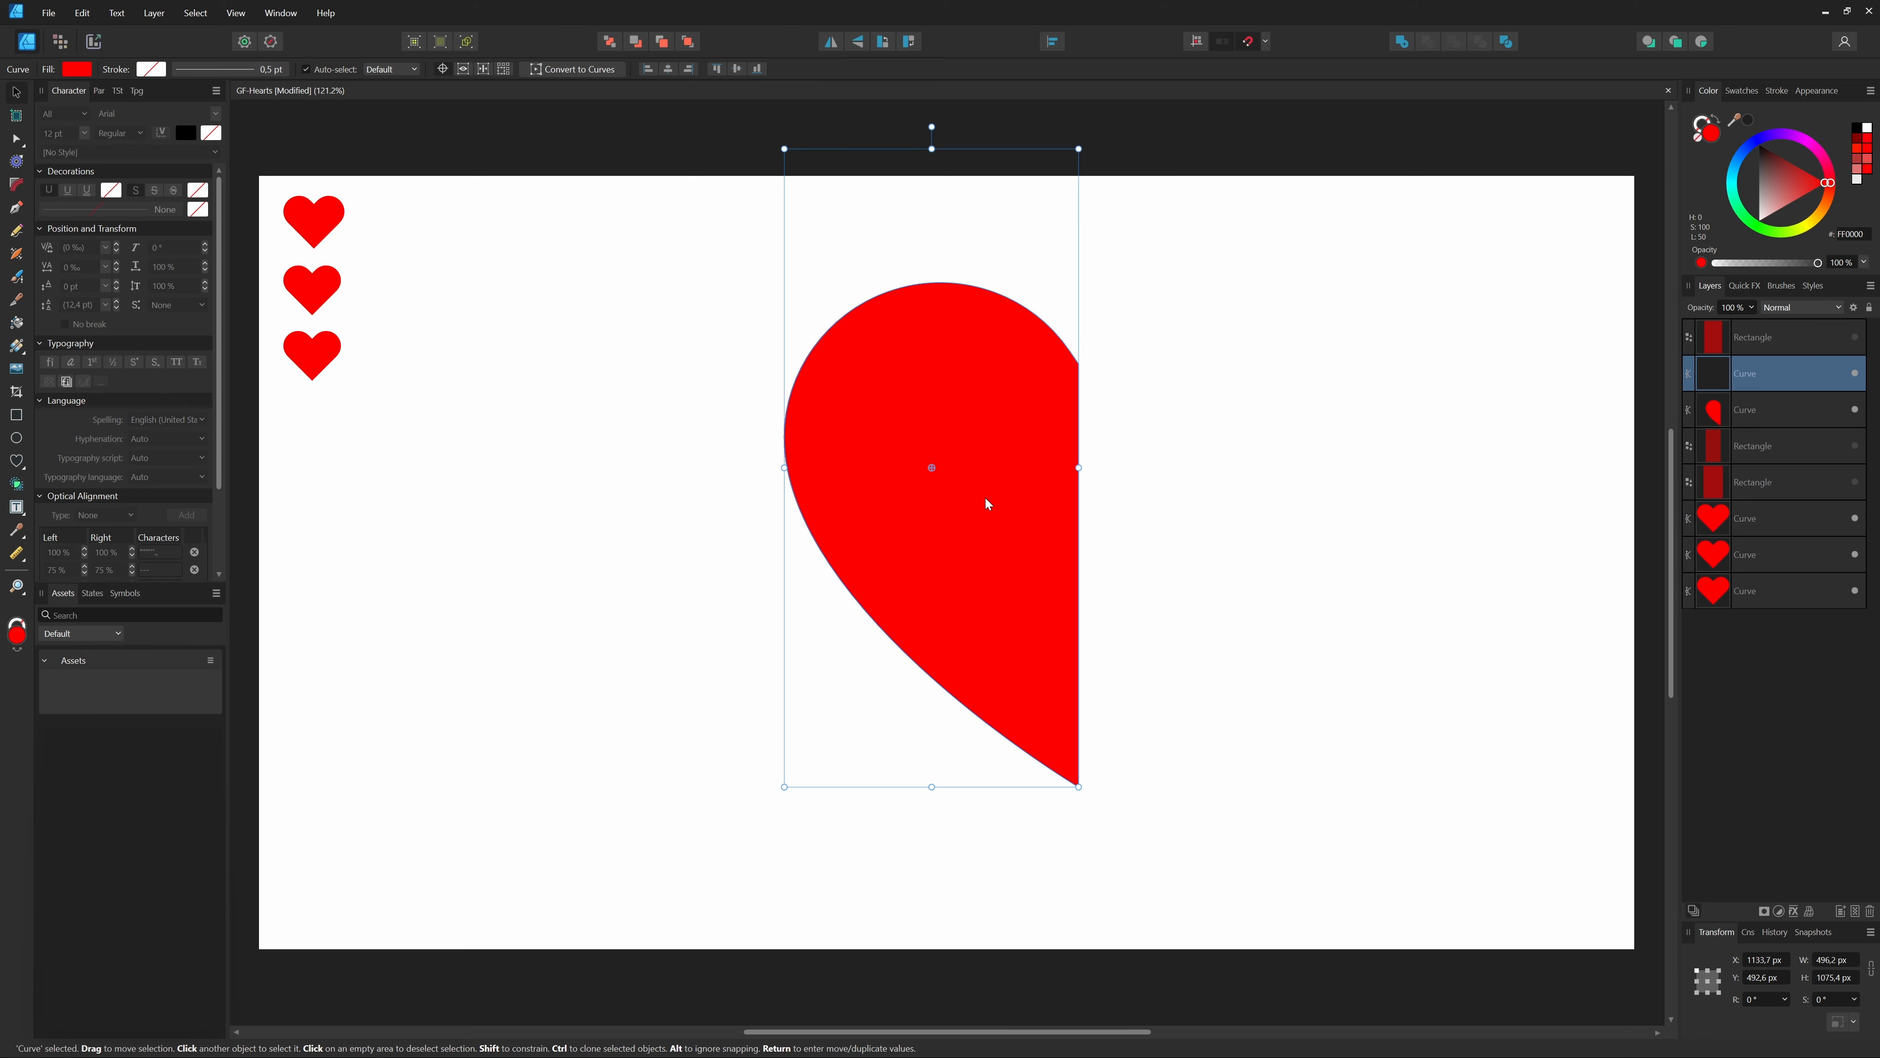
click(831, 41)
drag(938, 467, 1227, 490)
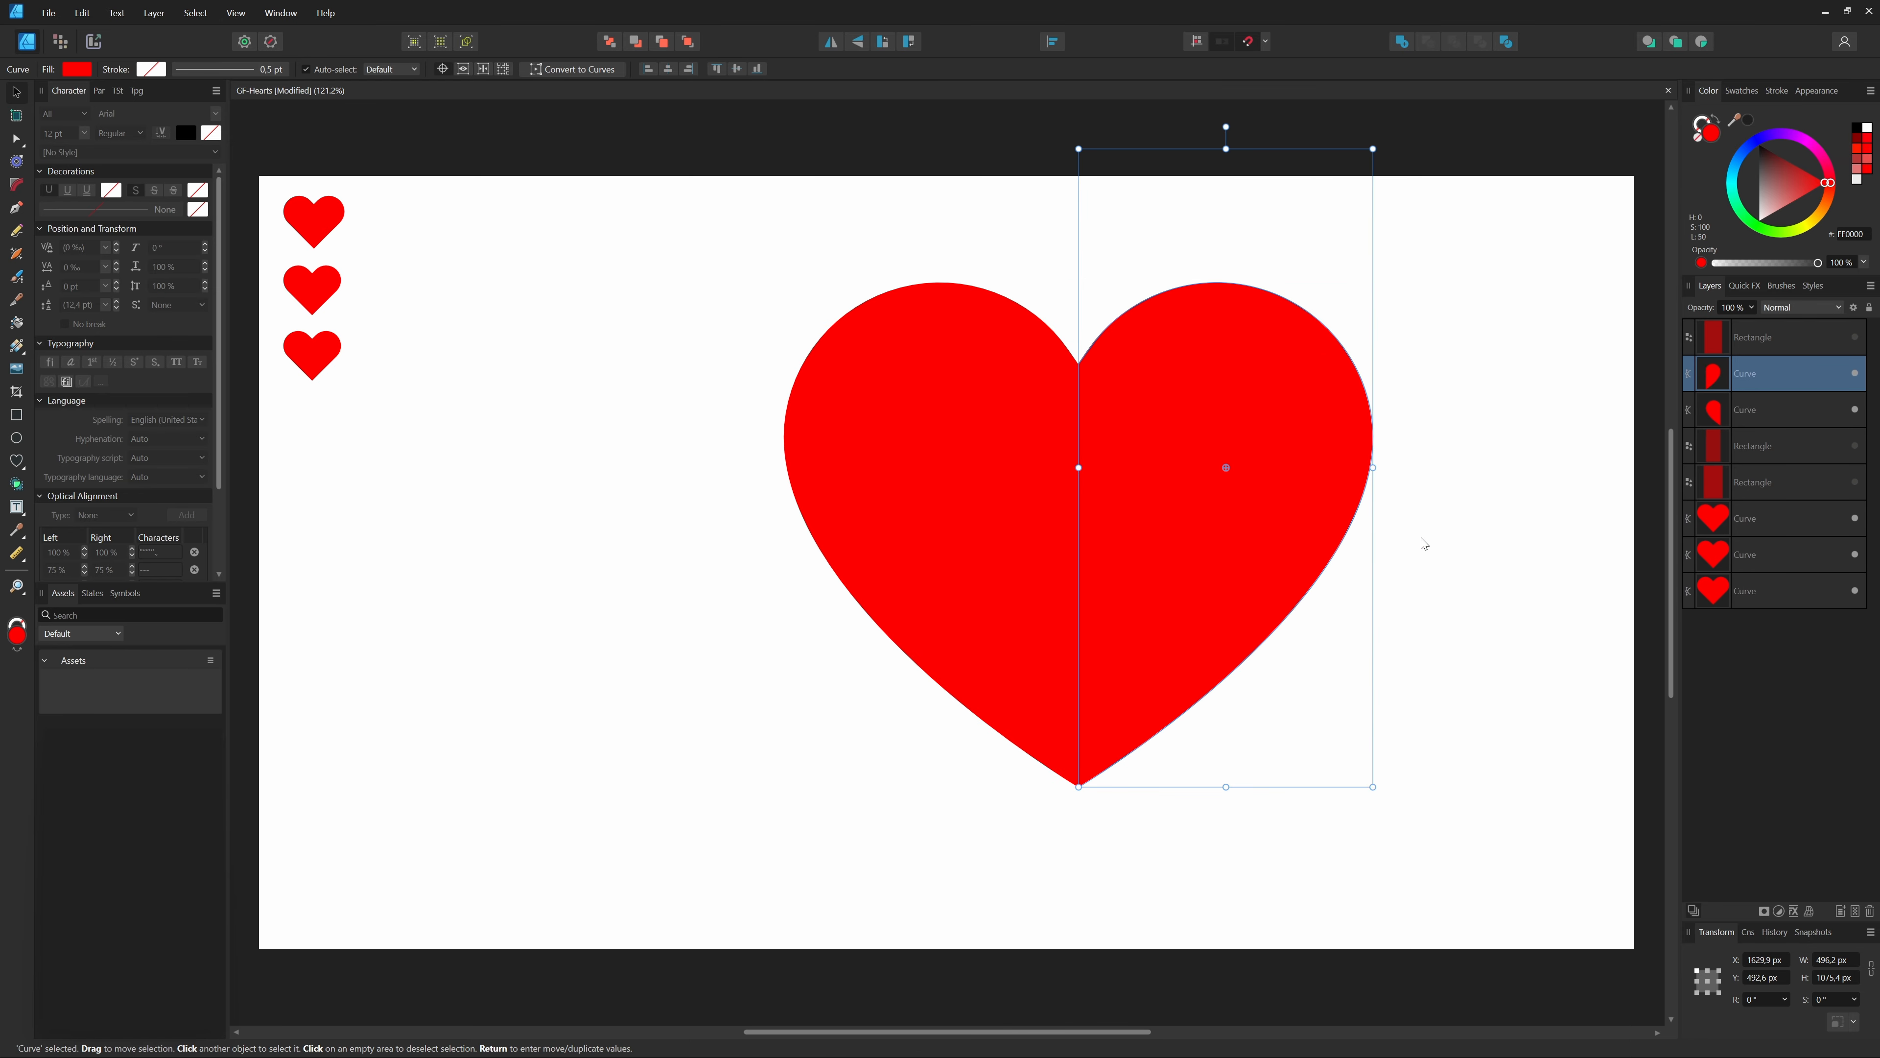
- Merge the two heart halves into a single shape with the Shape Builder
click(1423, 543)
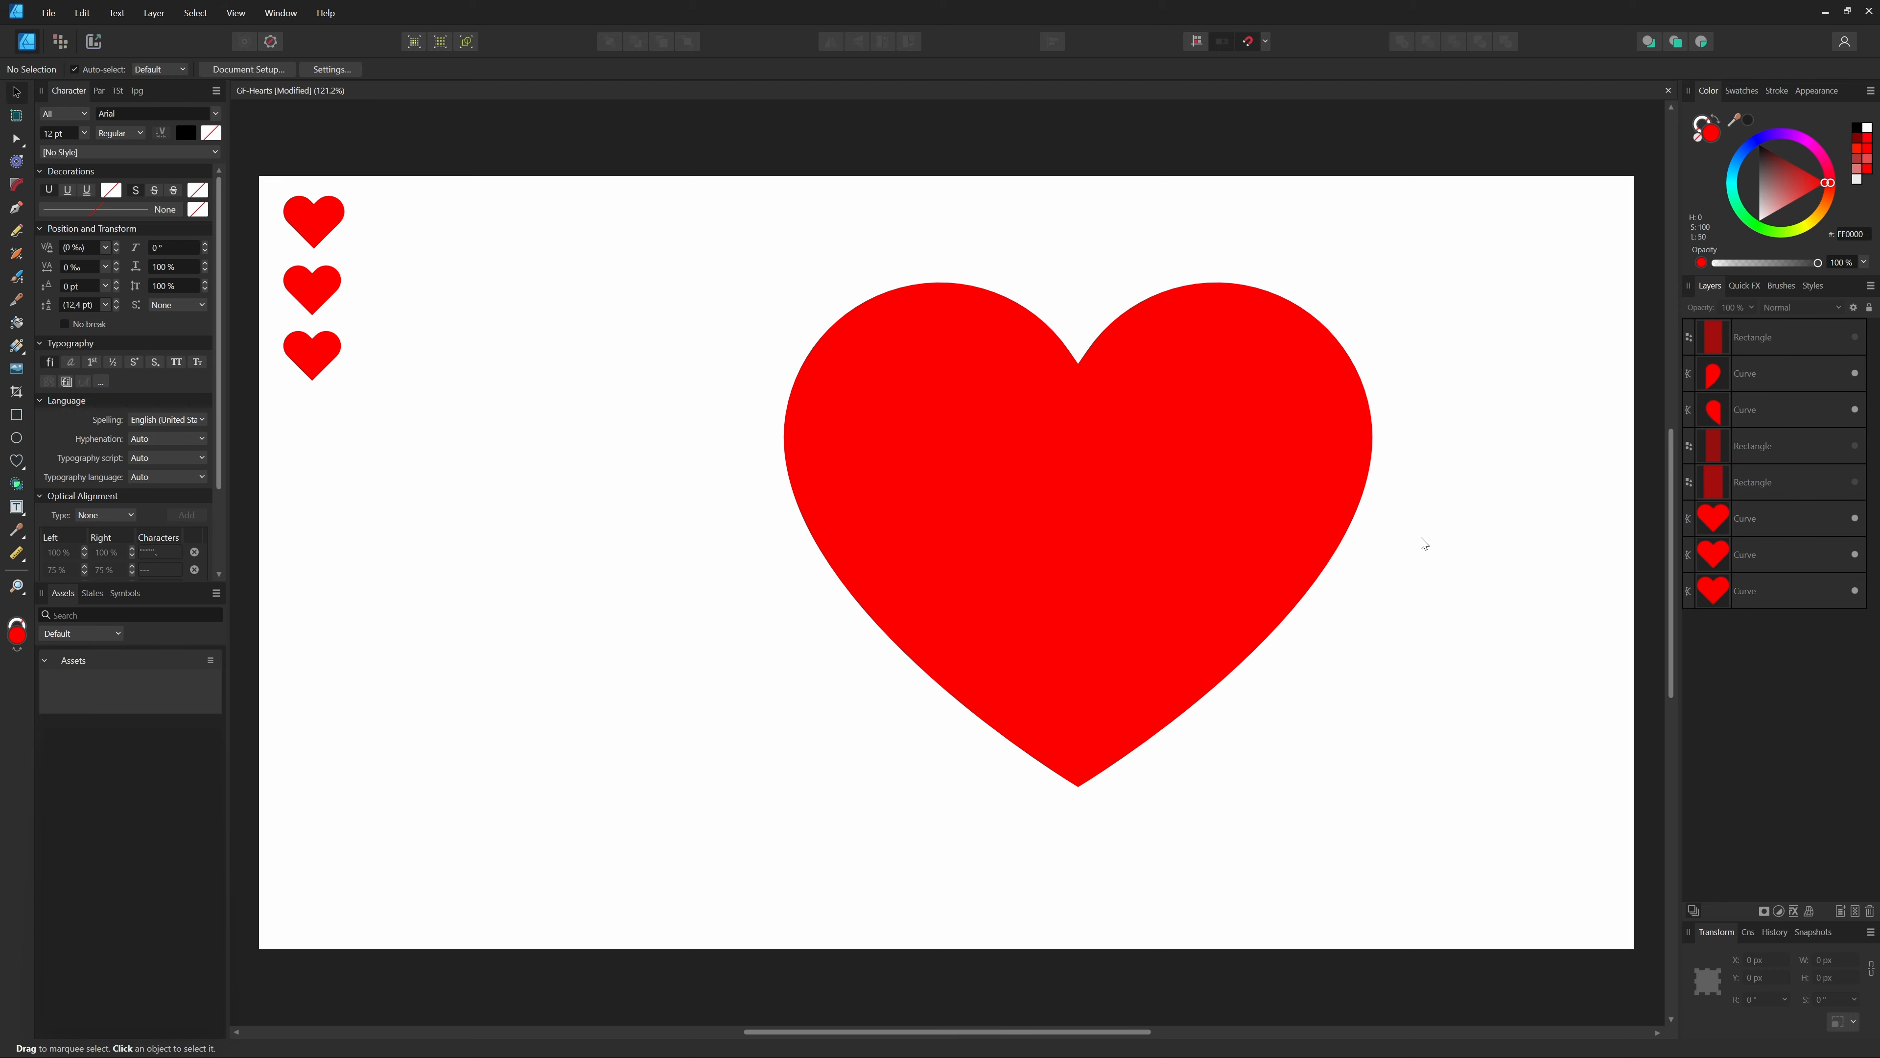
click(1131, 397)
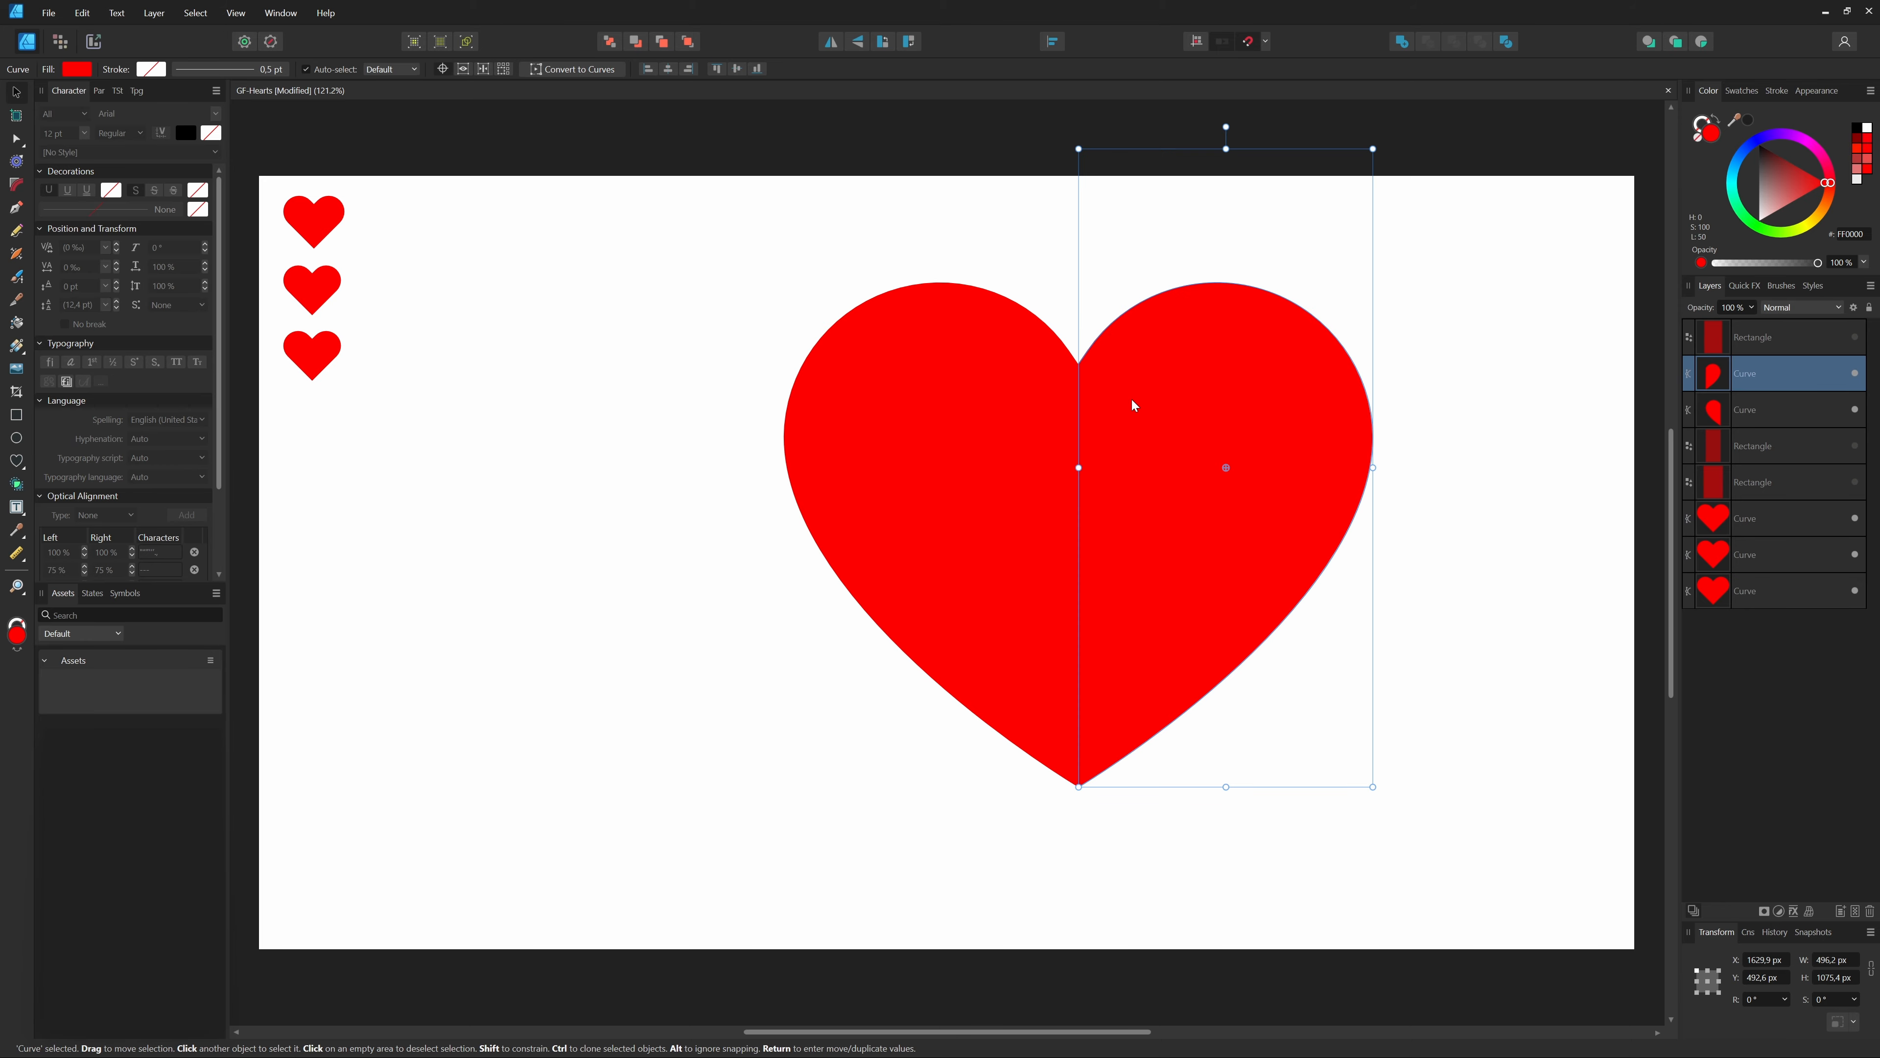
shift+click(1019, 412)
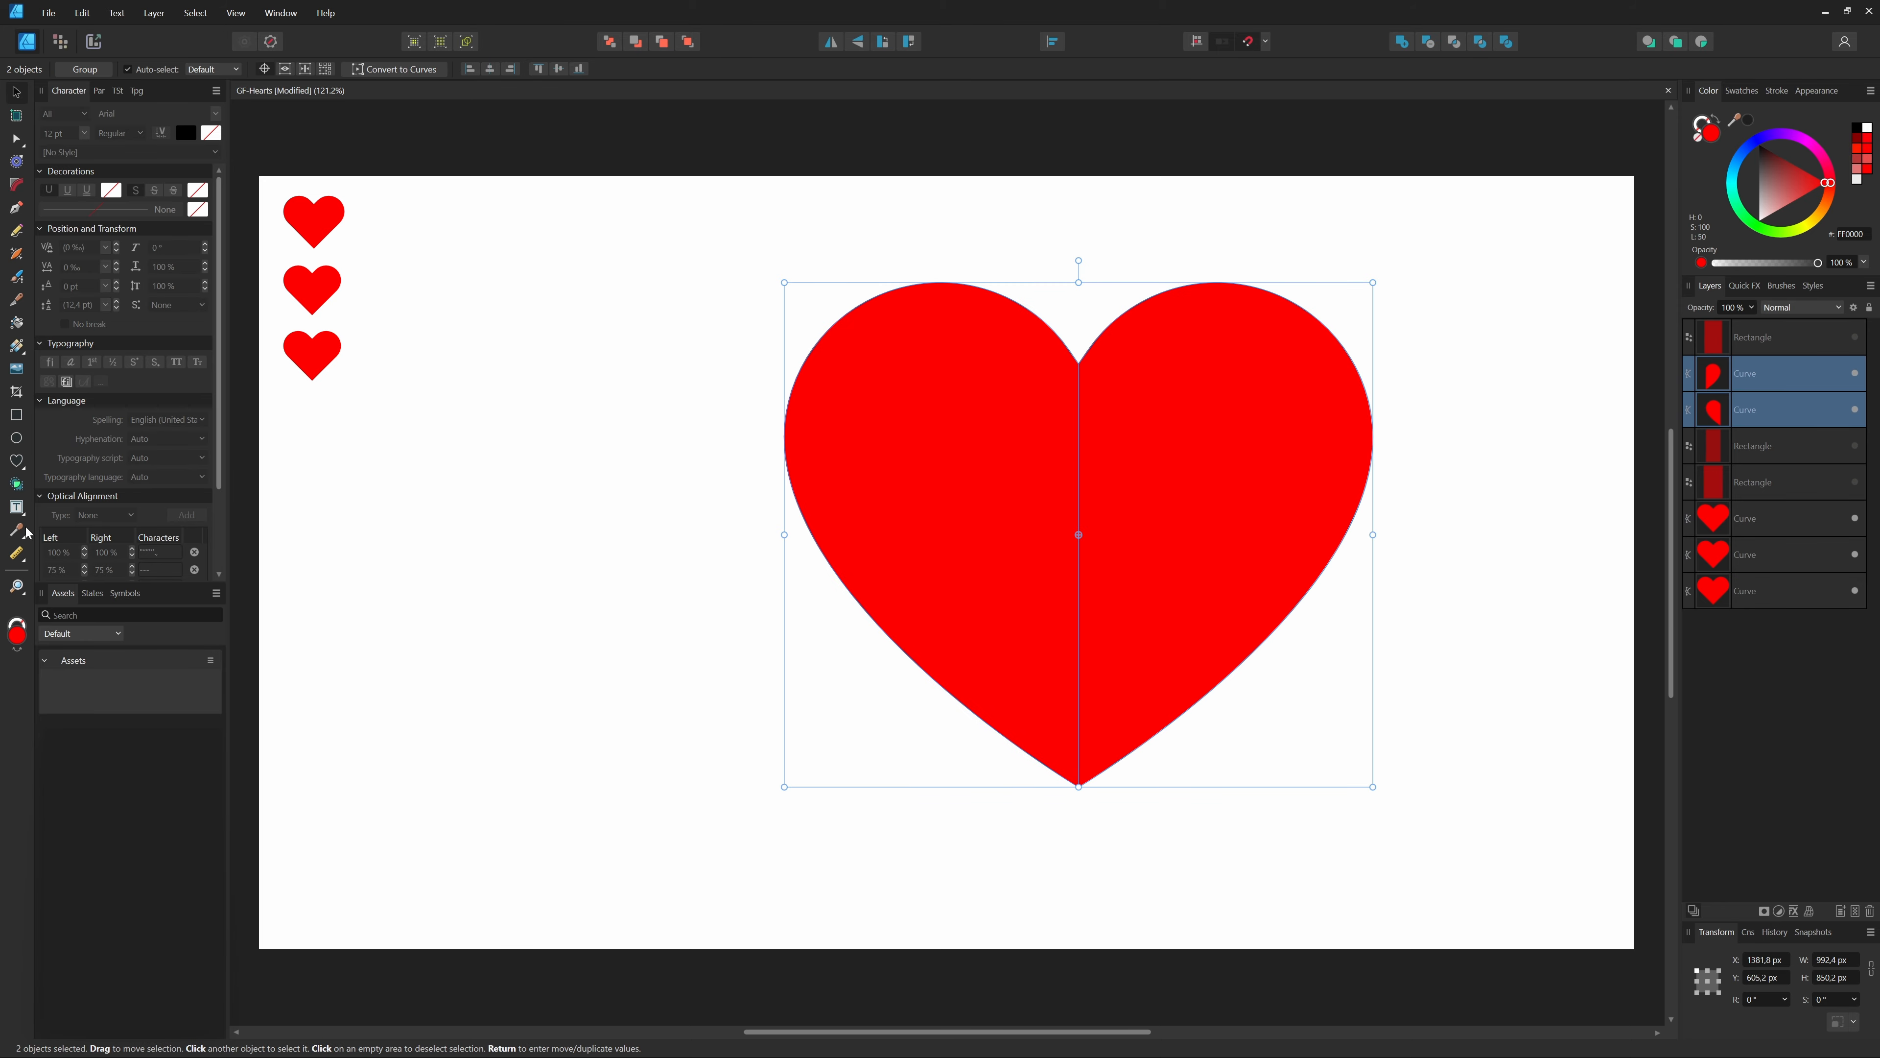
click(17, 483)
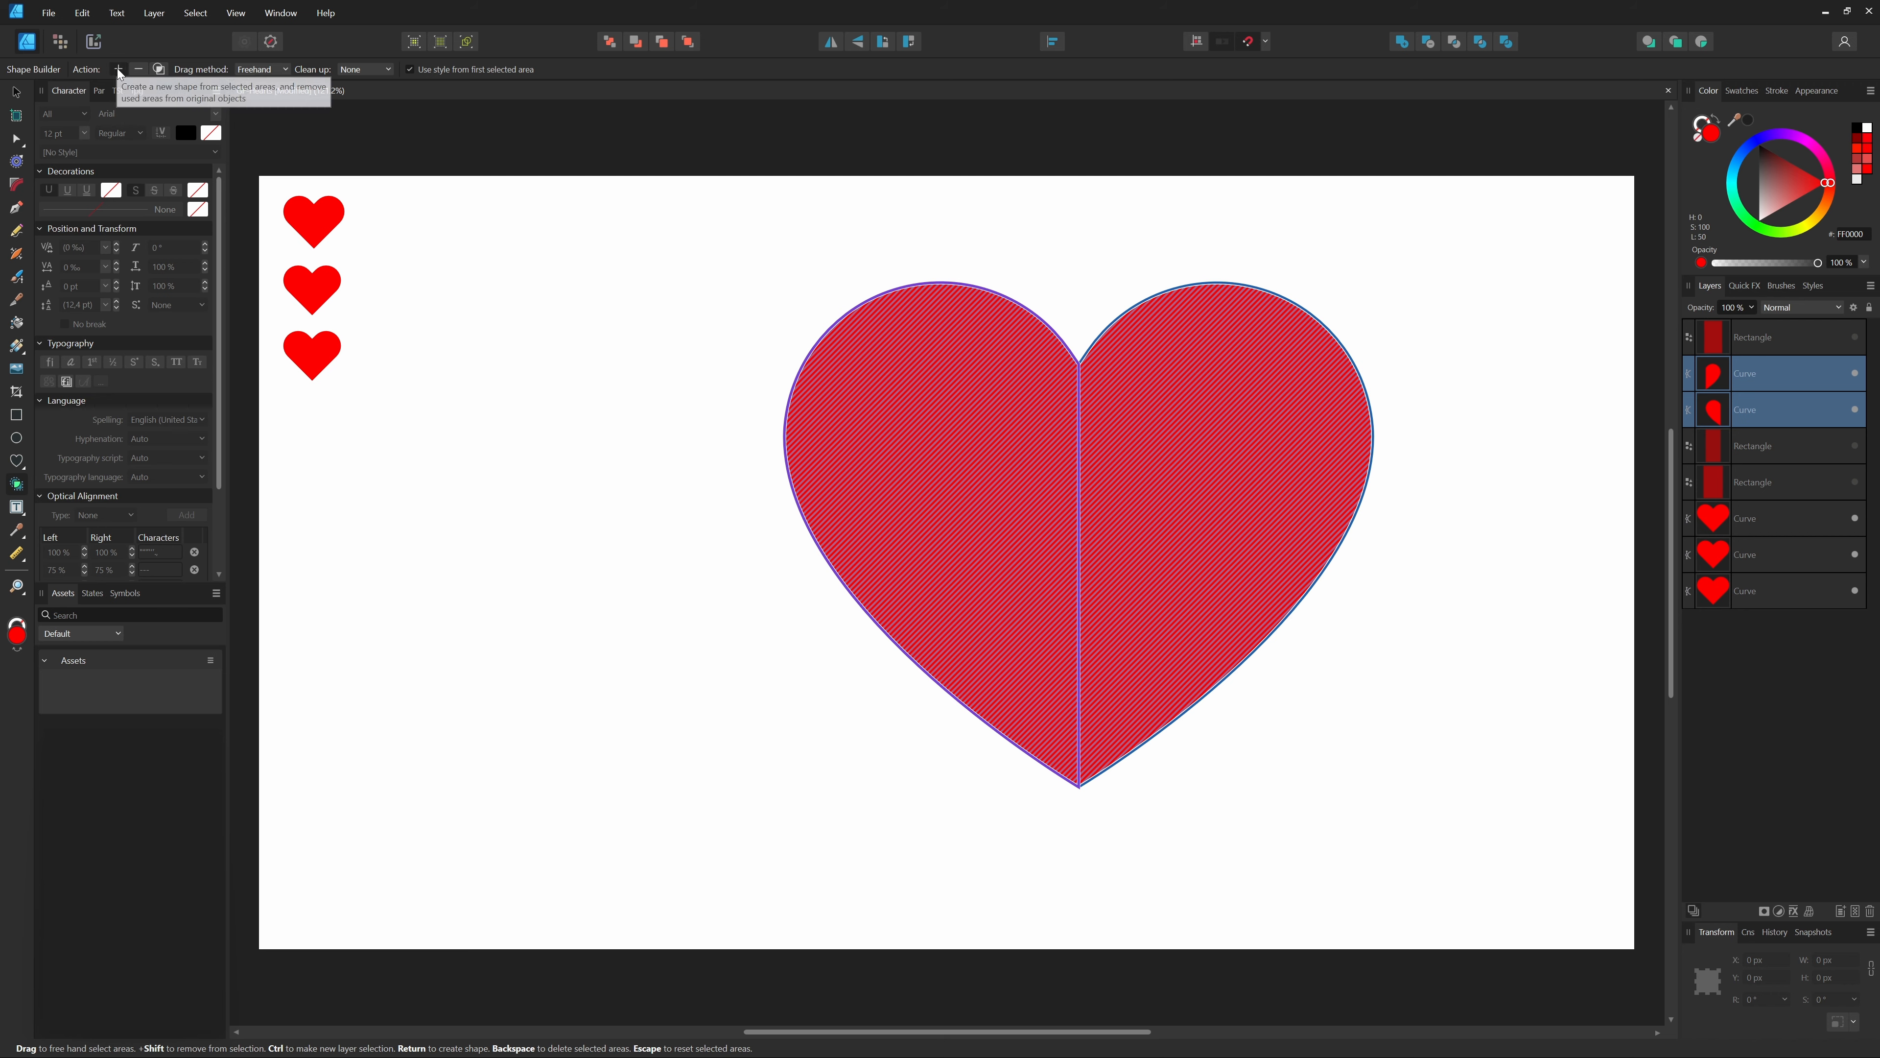
click(118, 69)
key(v)
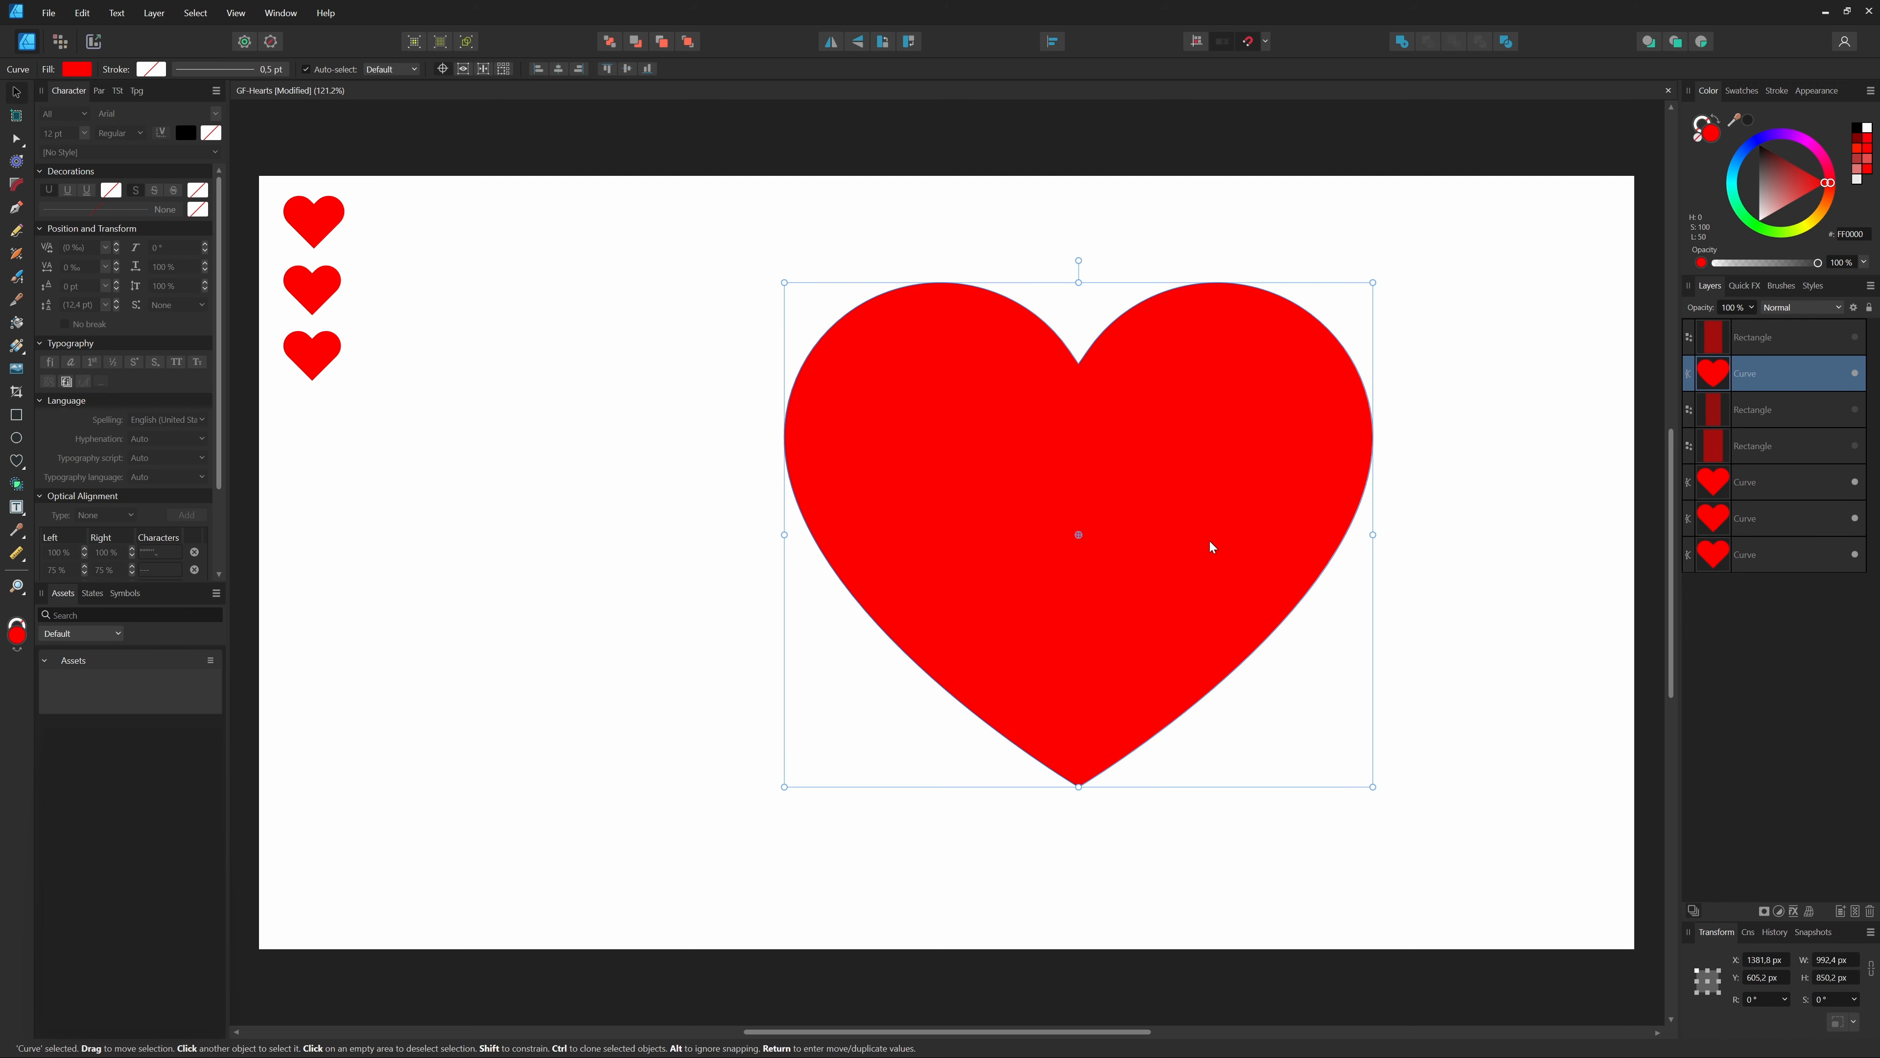
- Scale the finished heart down to match the small hearts and place it beneath them in the column
drag(1371, 786, 424, 448)
click(899, 421)
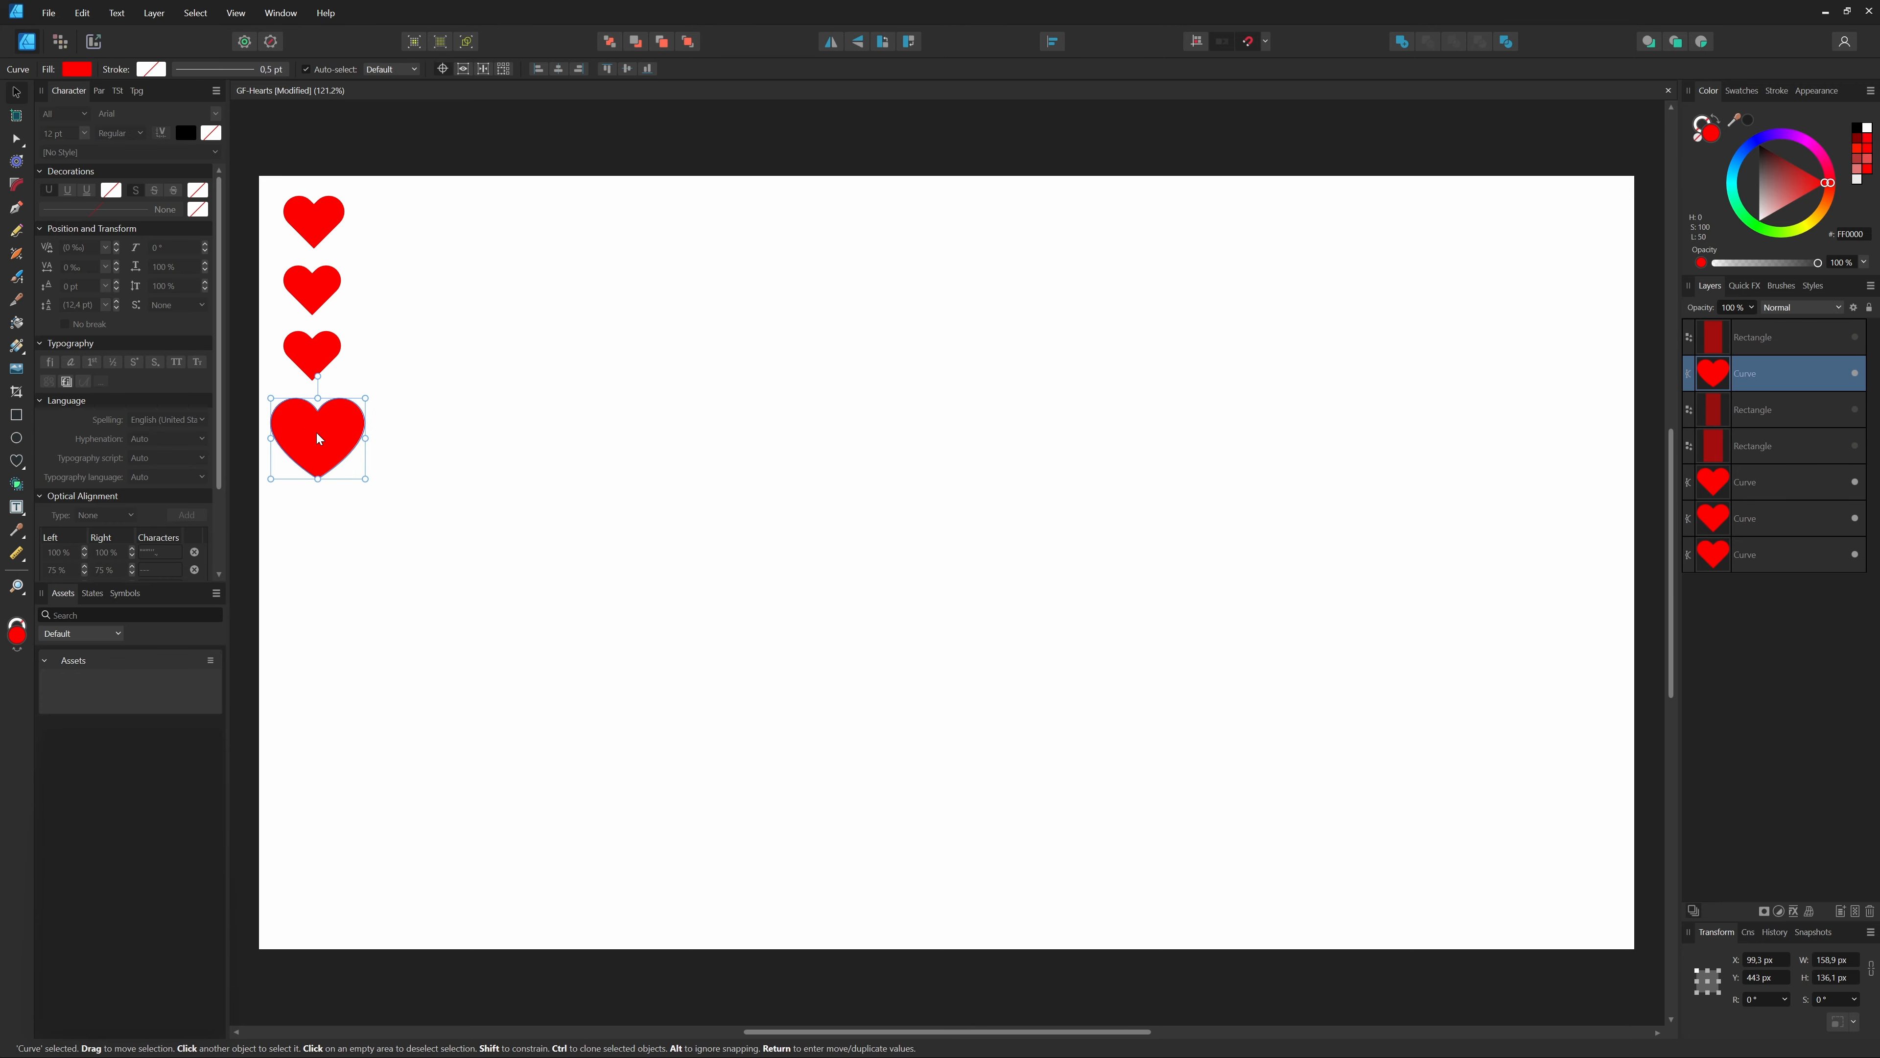
drag(365, 479, 323, 416)
click(619, 566)
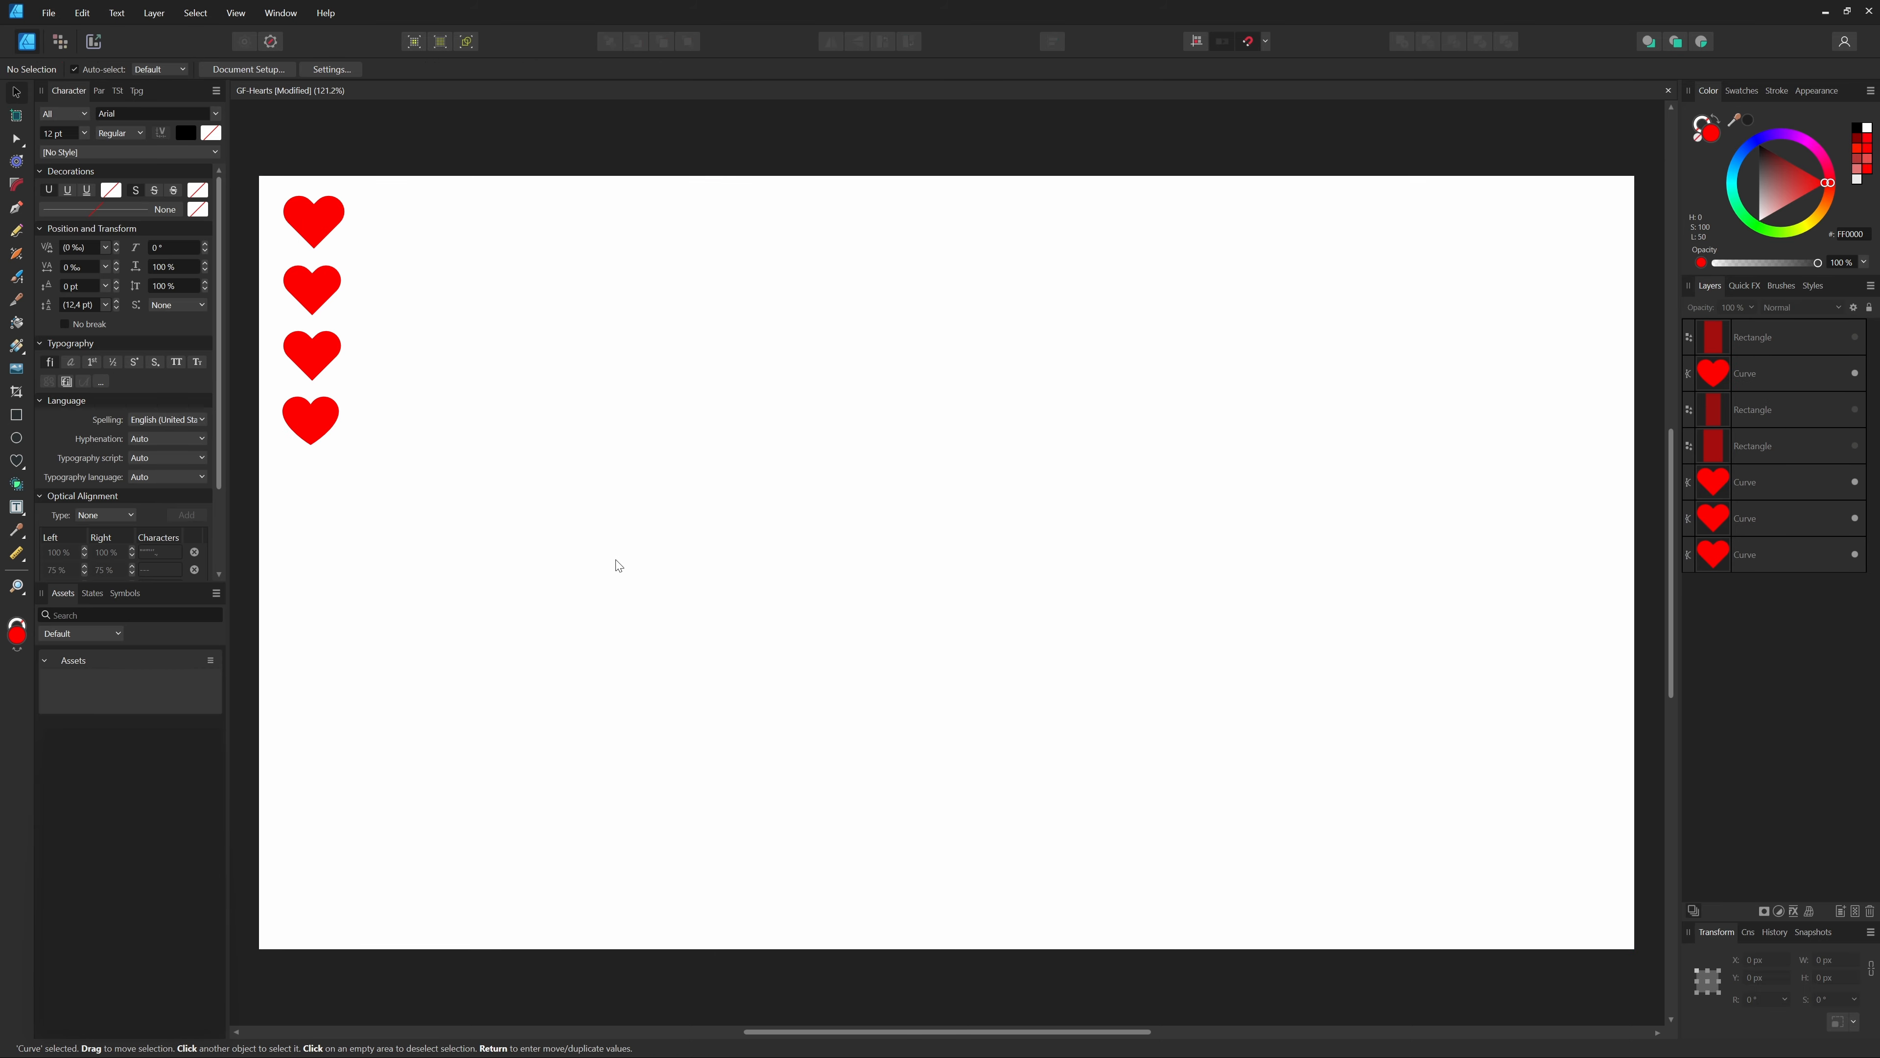
- Draw a red circle about 470 px across and place a duplicate beside it, partly overlapping at the same height
key(m)
drag(746, 362, 1020, 636)
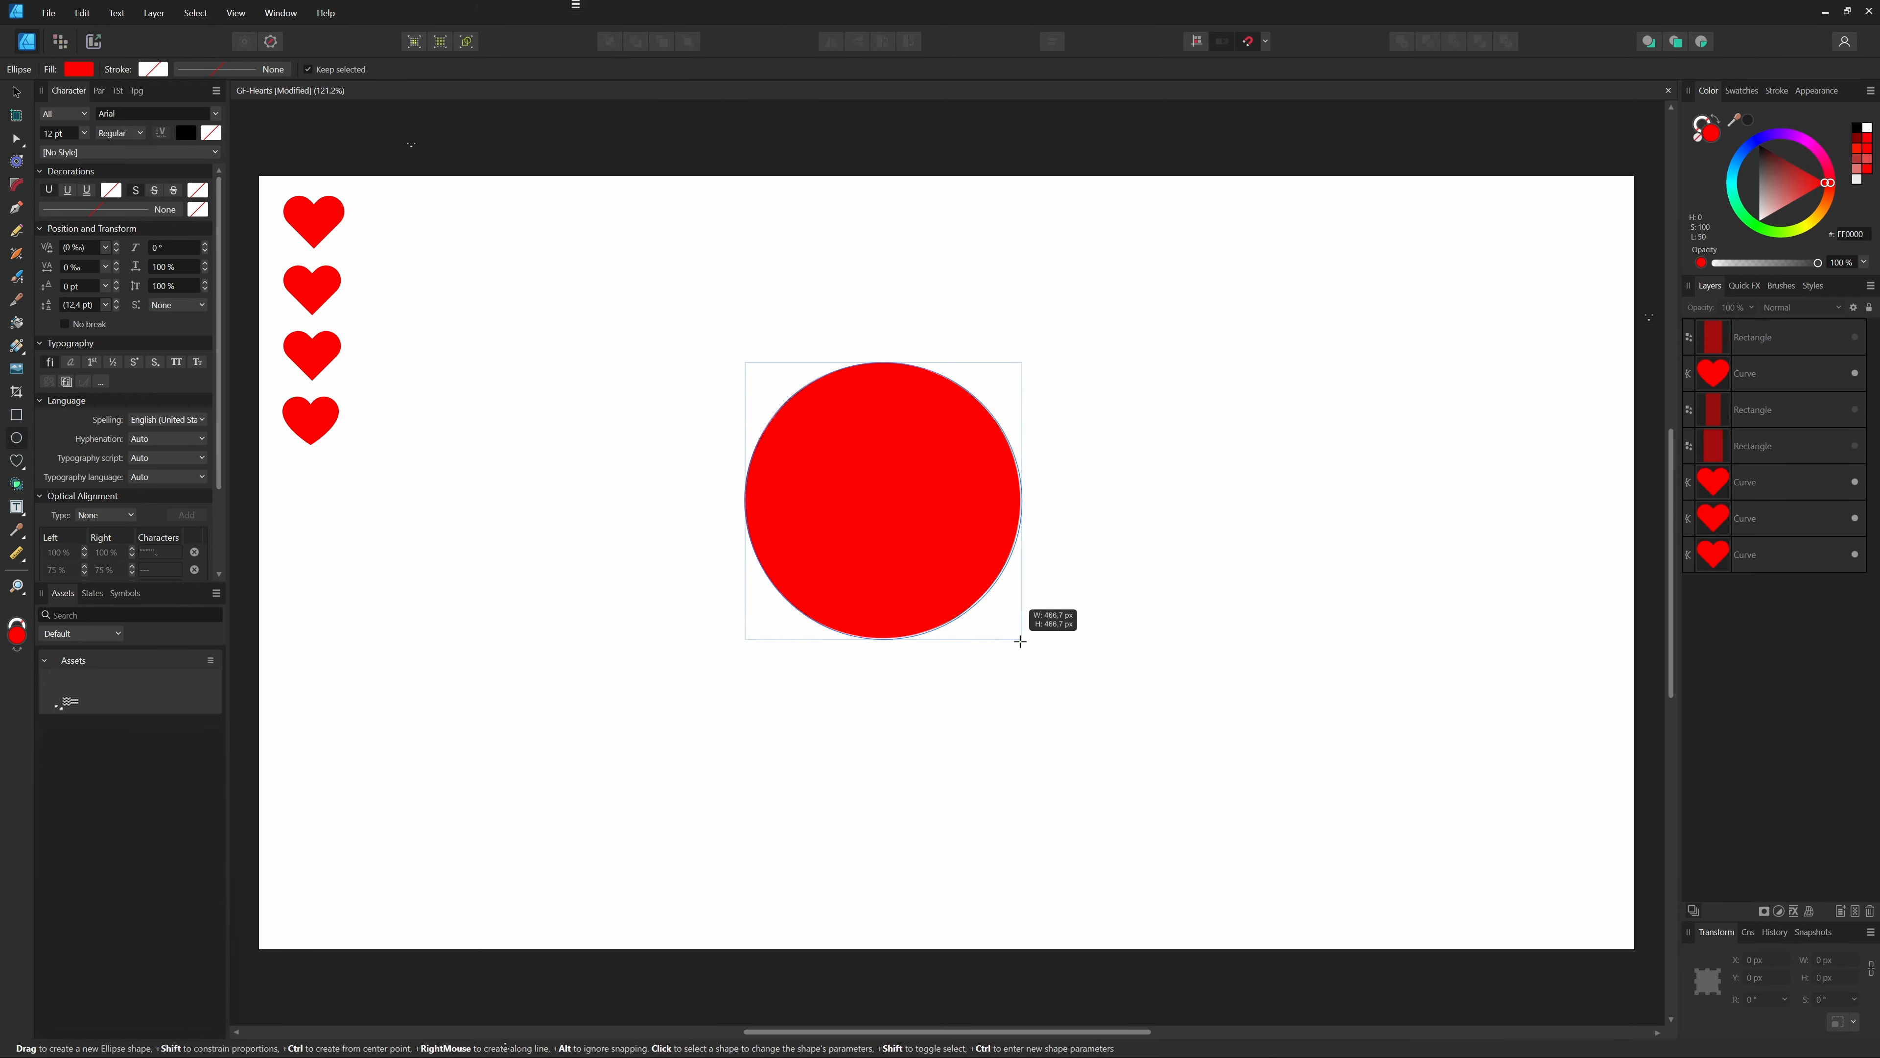
key(v)
mouse_move(959, 510)
mouse_down()
mouse_move(858, 500)
mouse_move(1100, 510)
mouse_up()
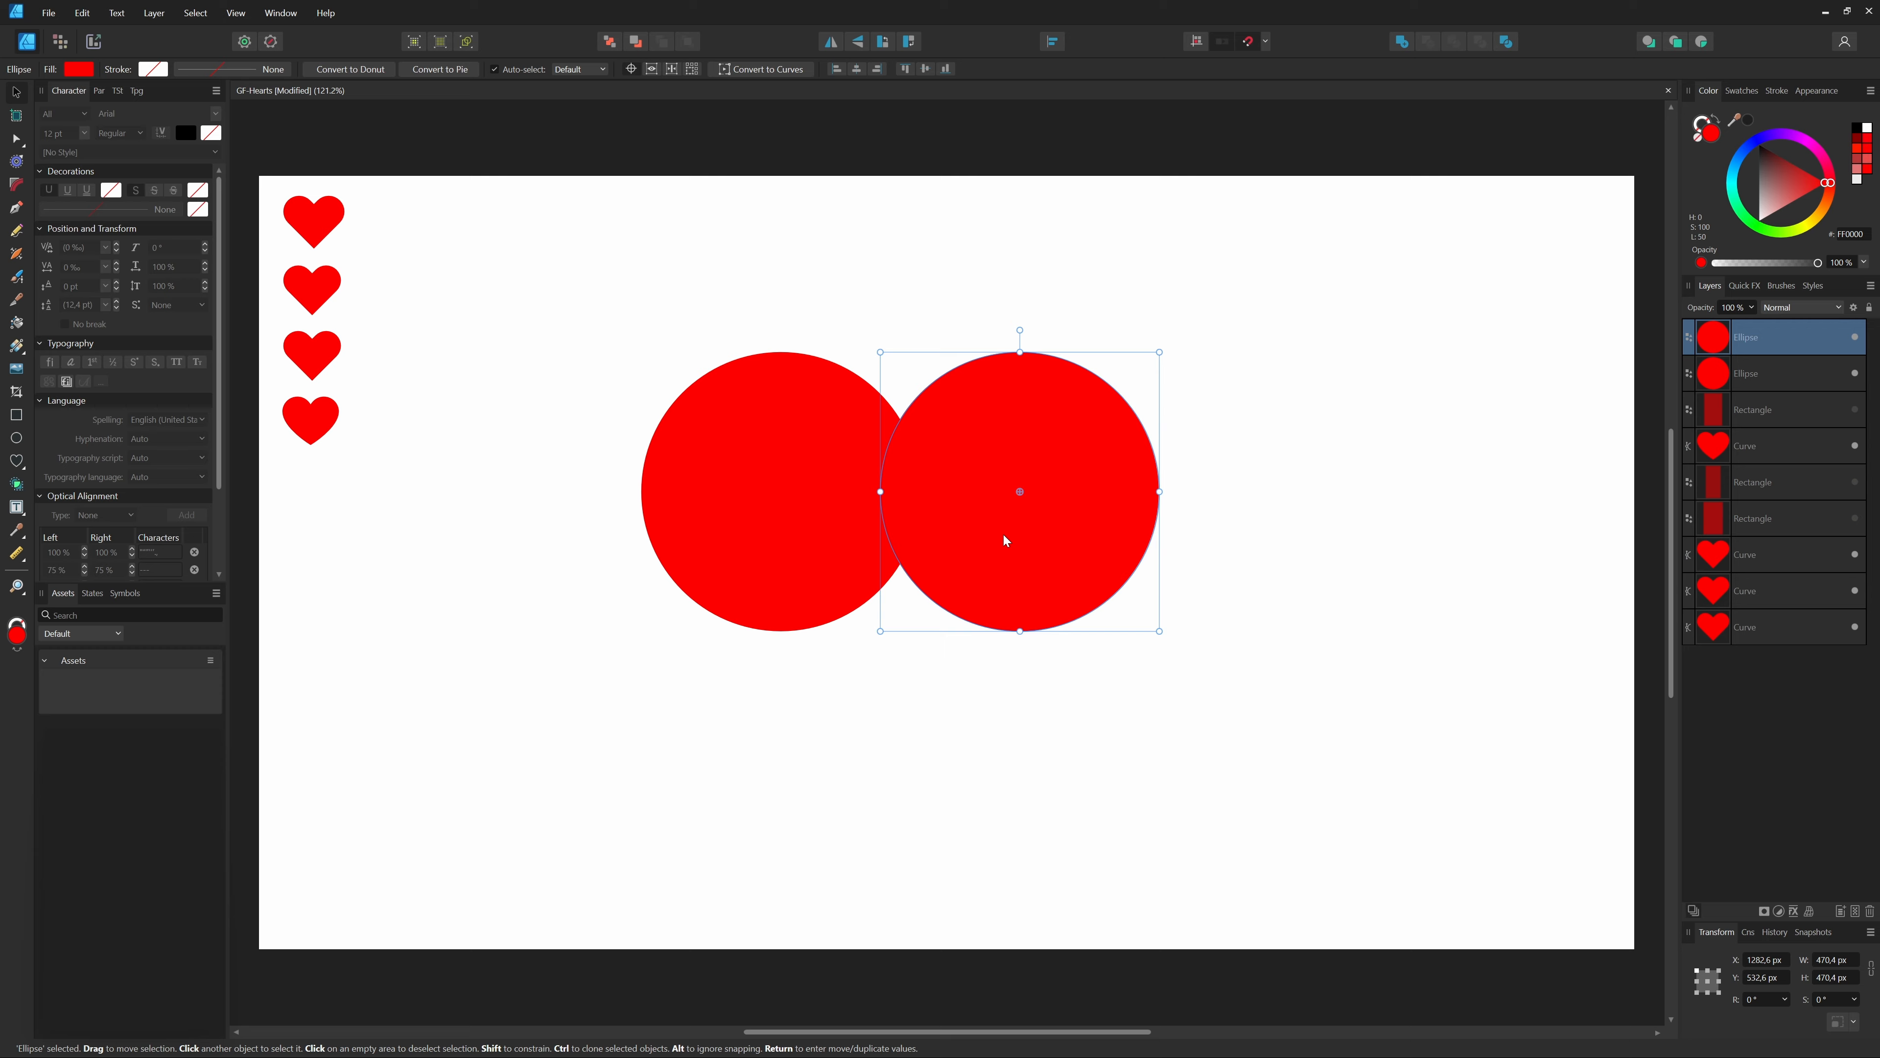
- Duplicate the right circle and scale the copy proportionally to 872,4 px so it spans both small circles' full width
key(ctrl+j)
drag(881, 630, 553, 781)
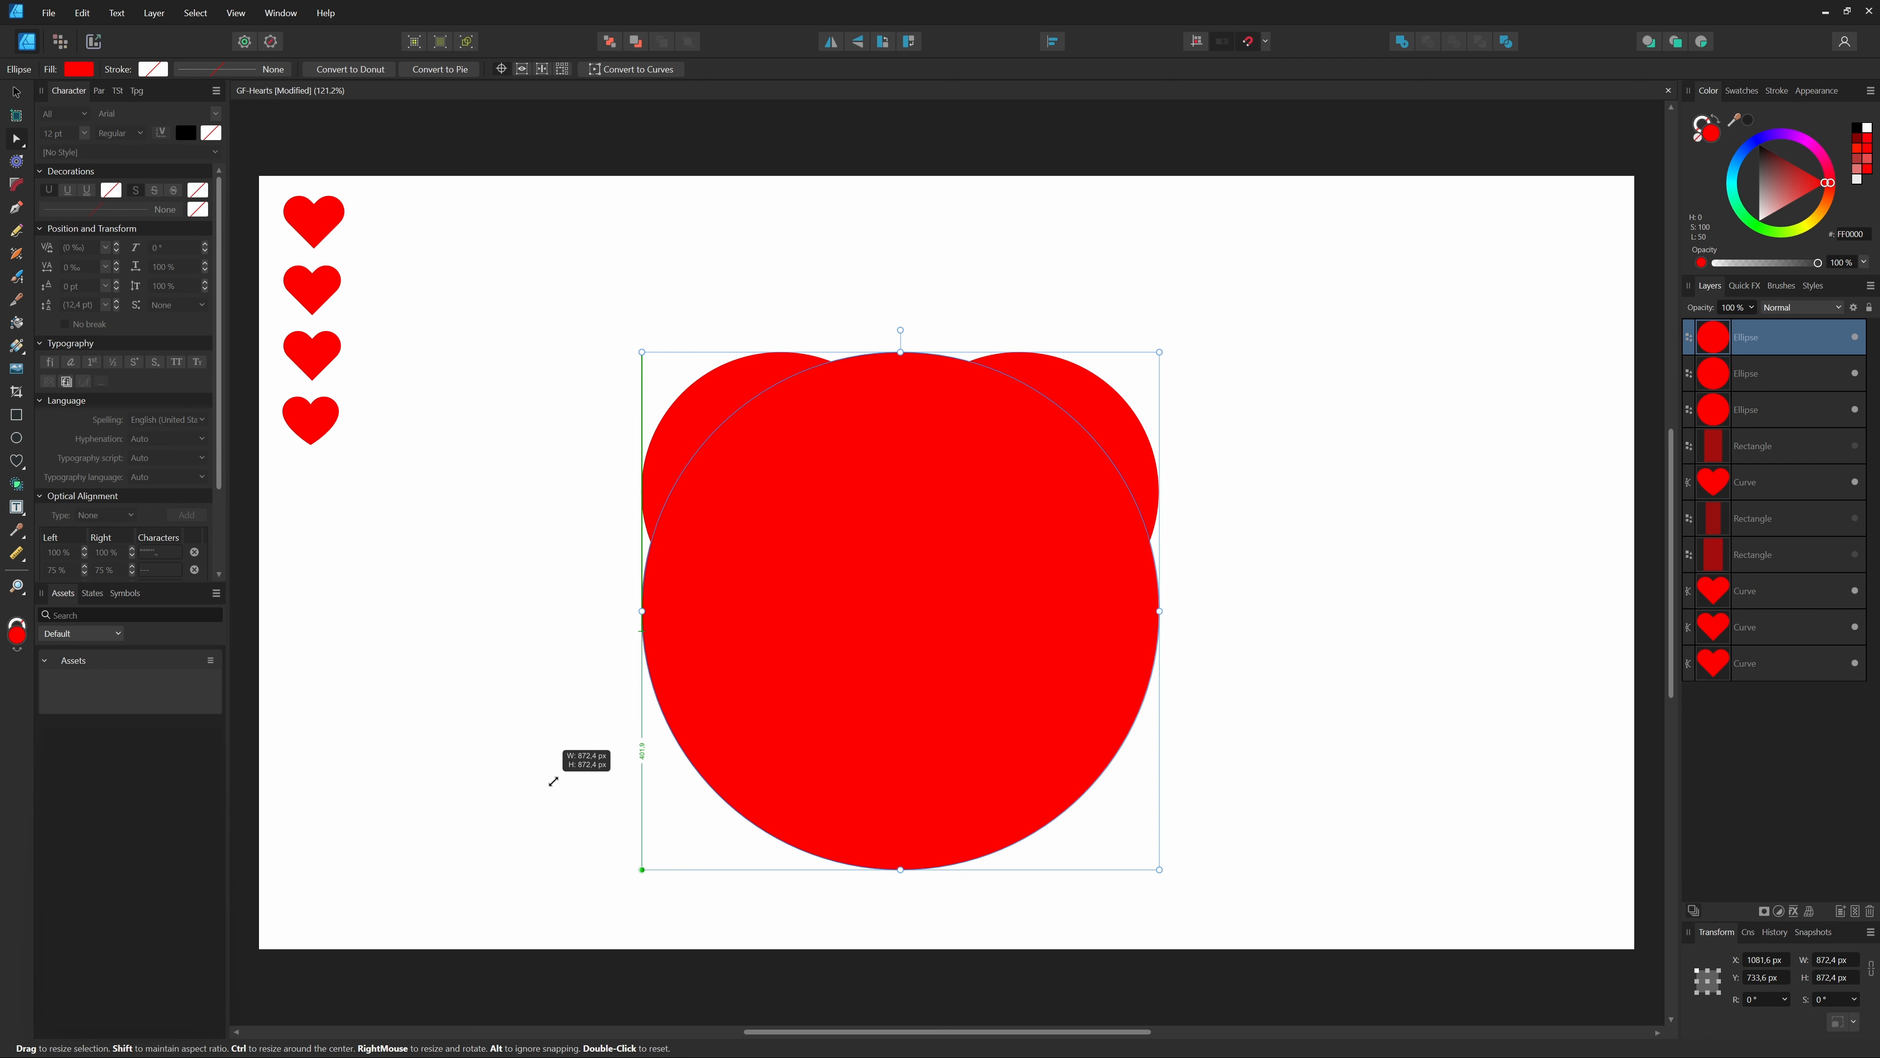
drag(553, 780, 553, 781)
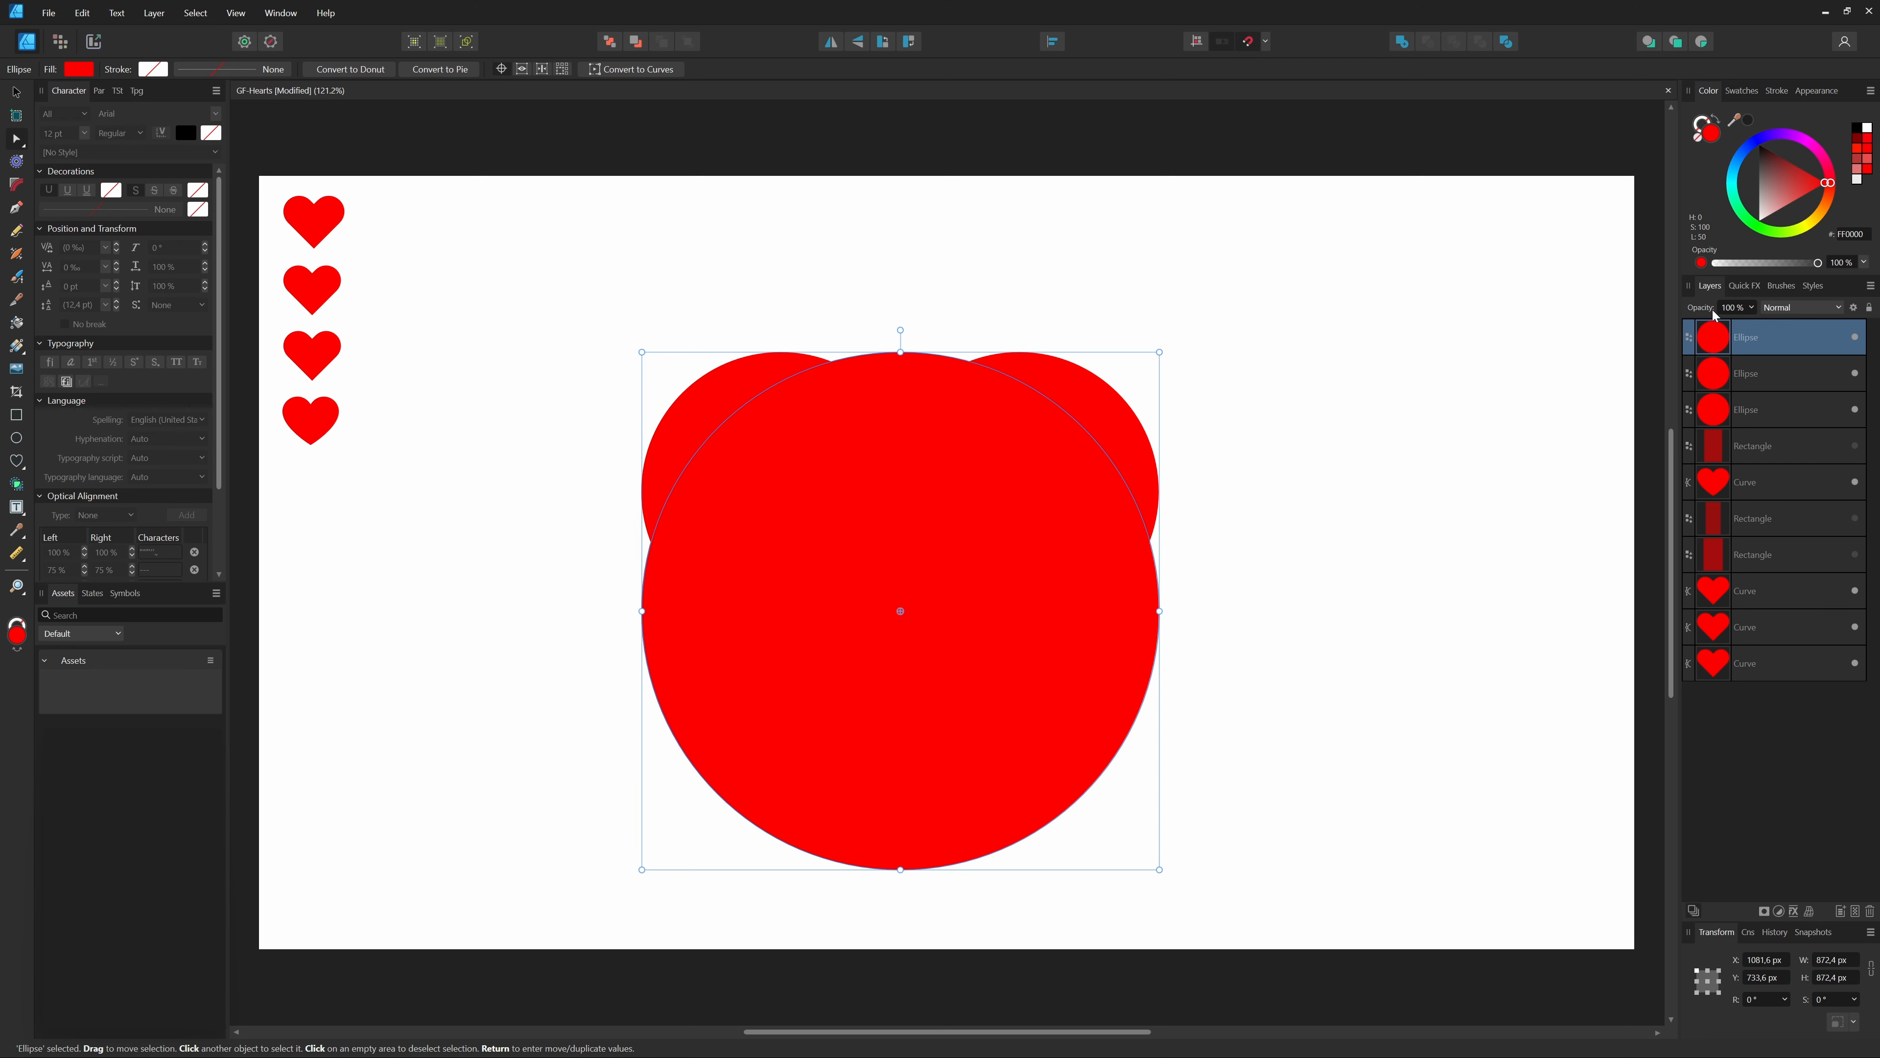
- Set the large circle's layer opacity to 26 % and move it straight up to the canvas's vertical centre
drag(1714, 315, 1633, 306)
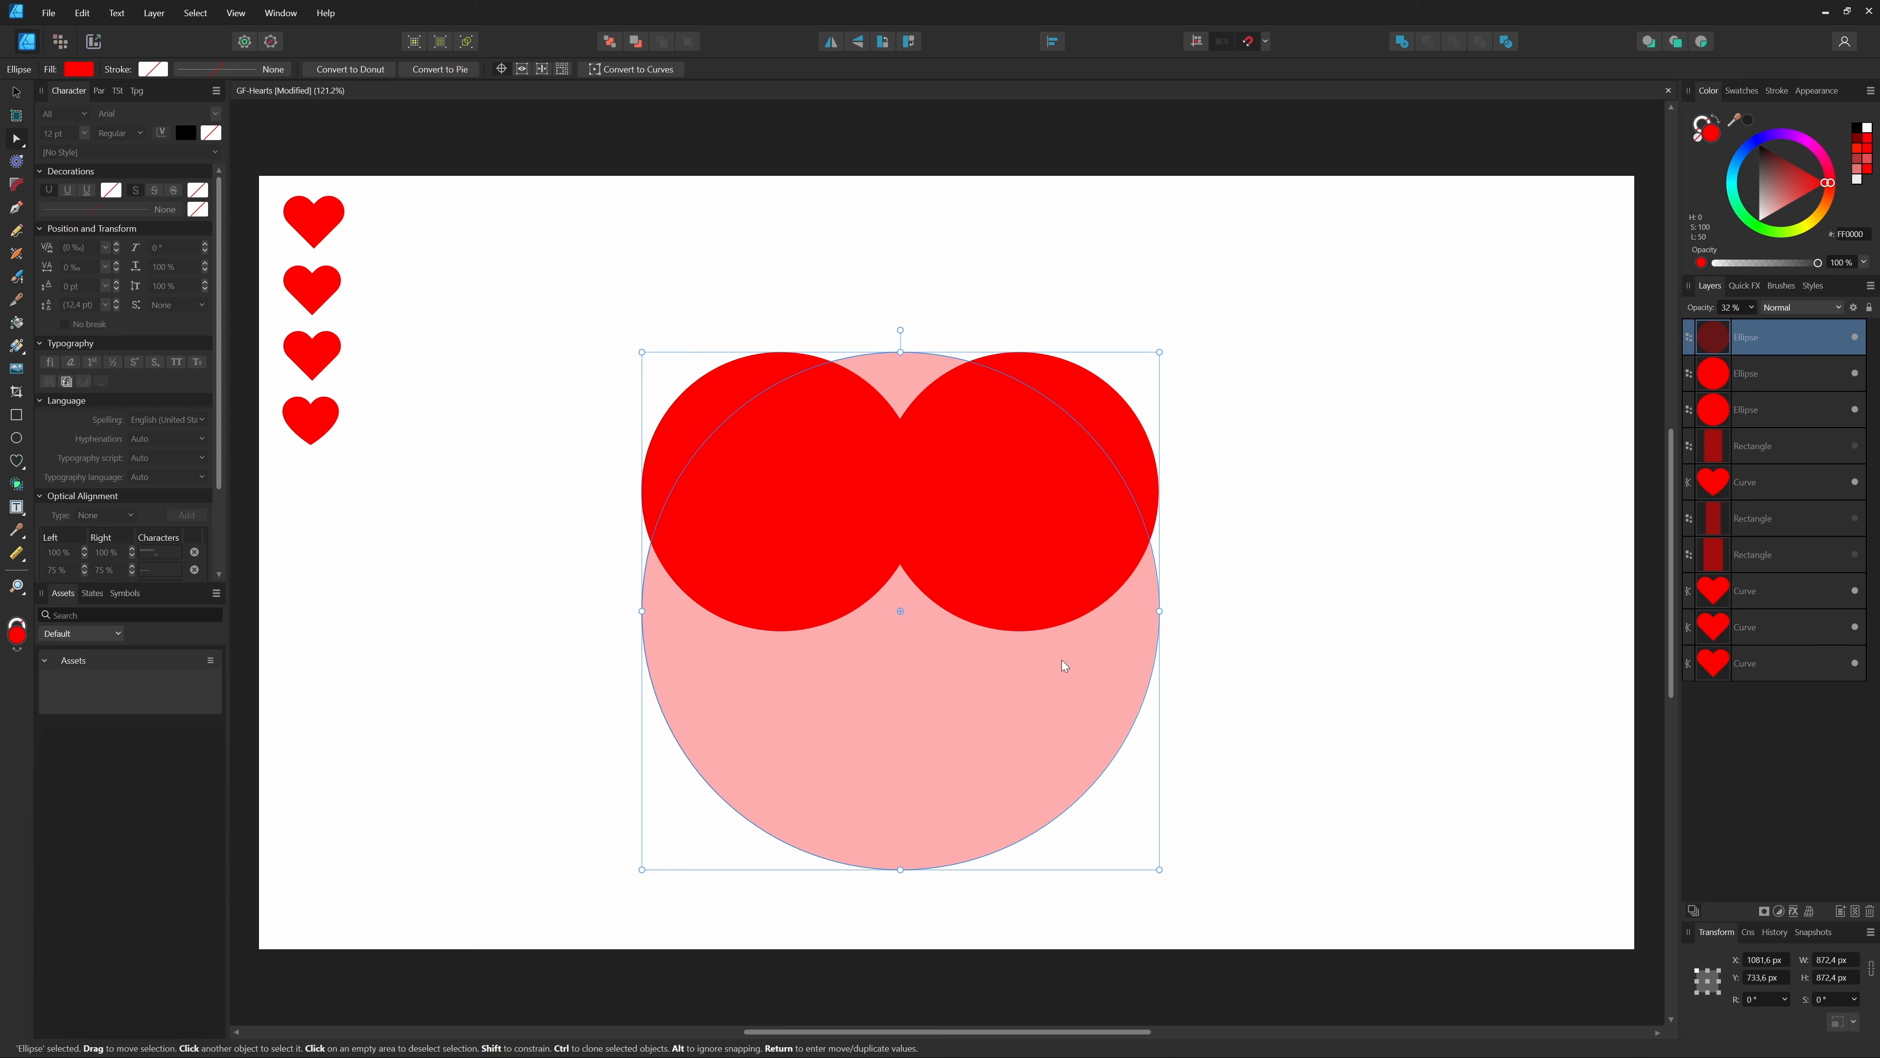
drag(1064, 665, 924, 779)
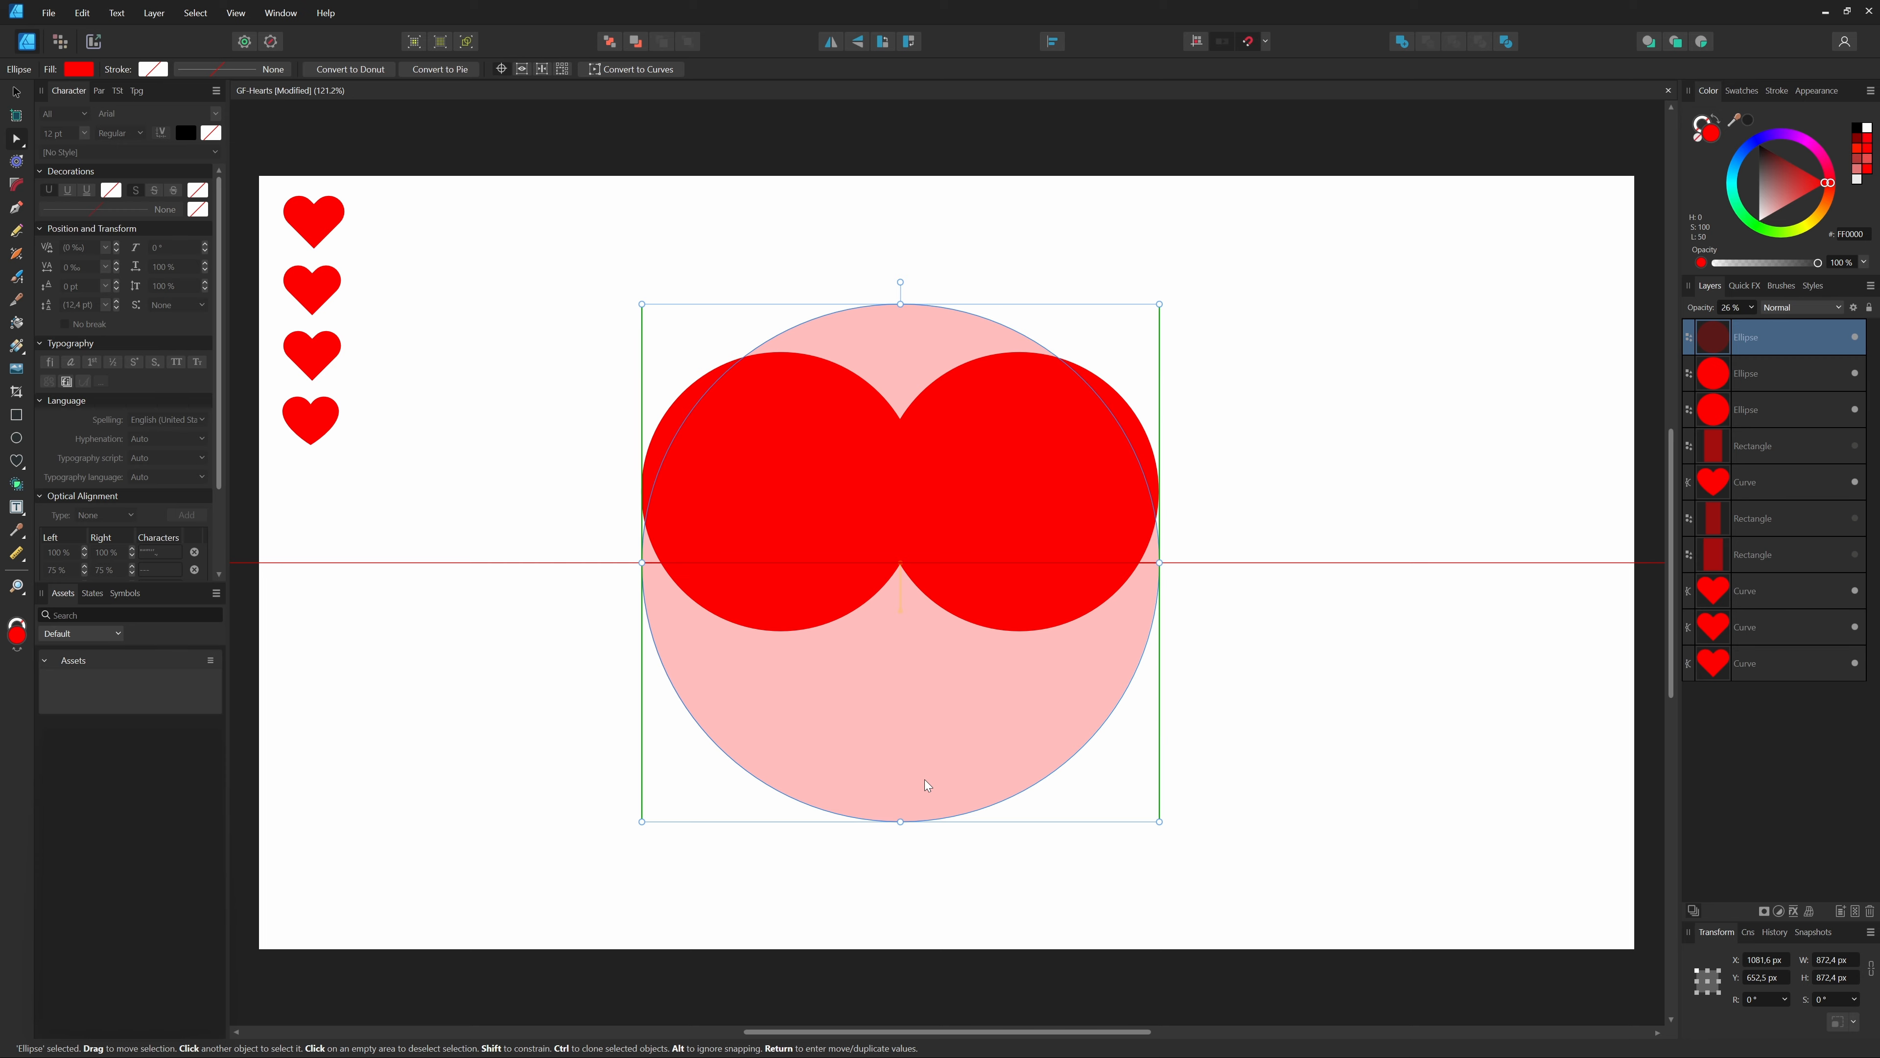
- Draw a closed Pen triangle through the left circle's leftmost point, the right circle's rightmost point and the large circle's lowest point
key(p)
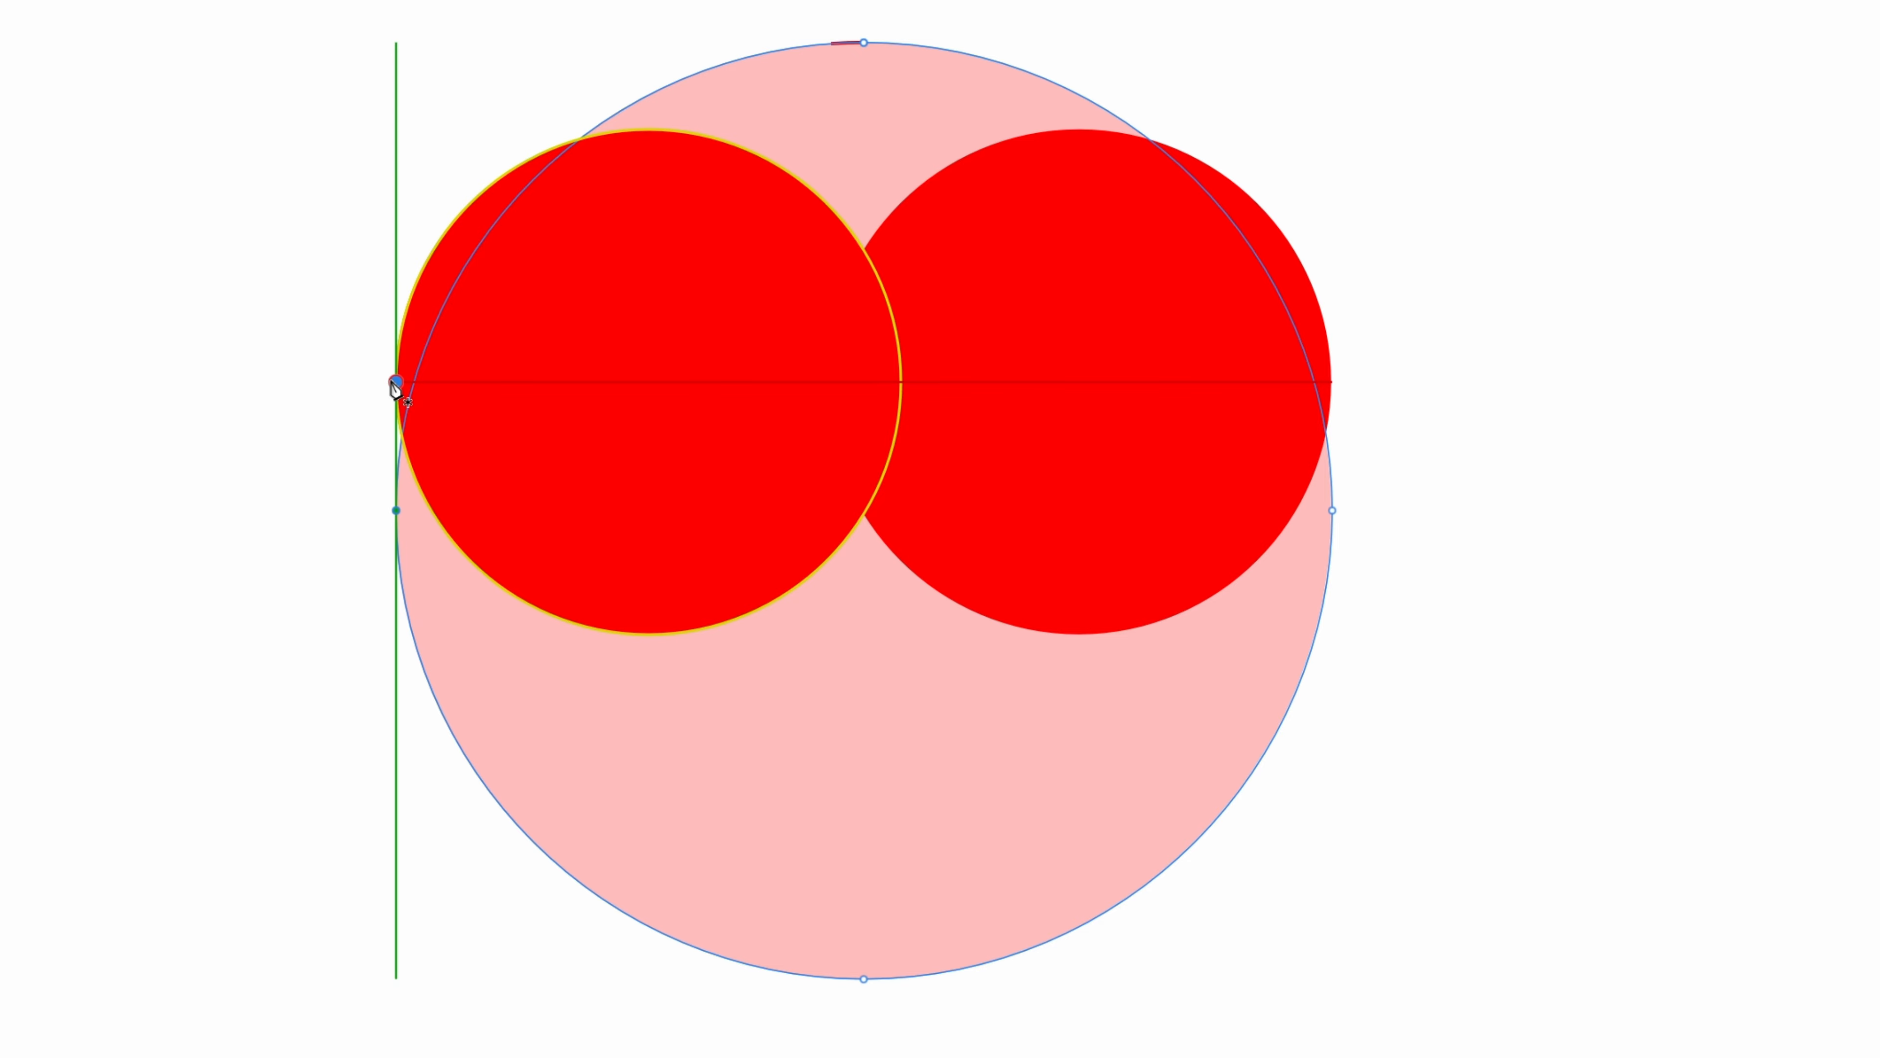
click(396, 381)
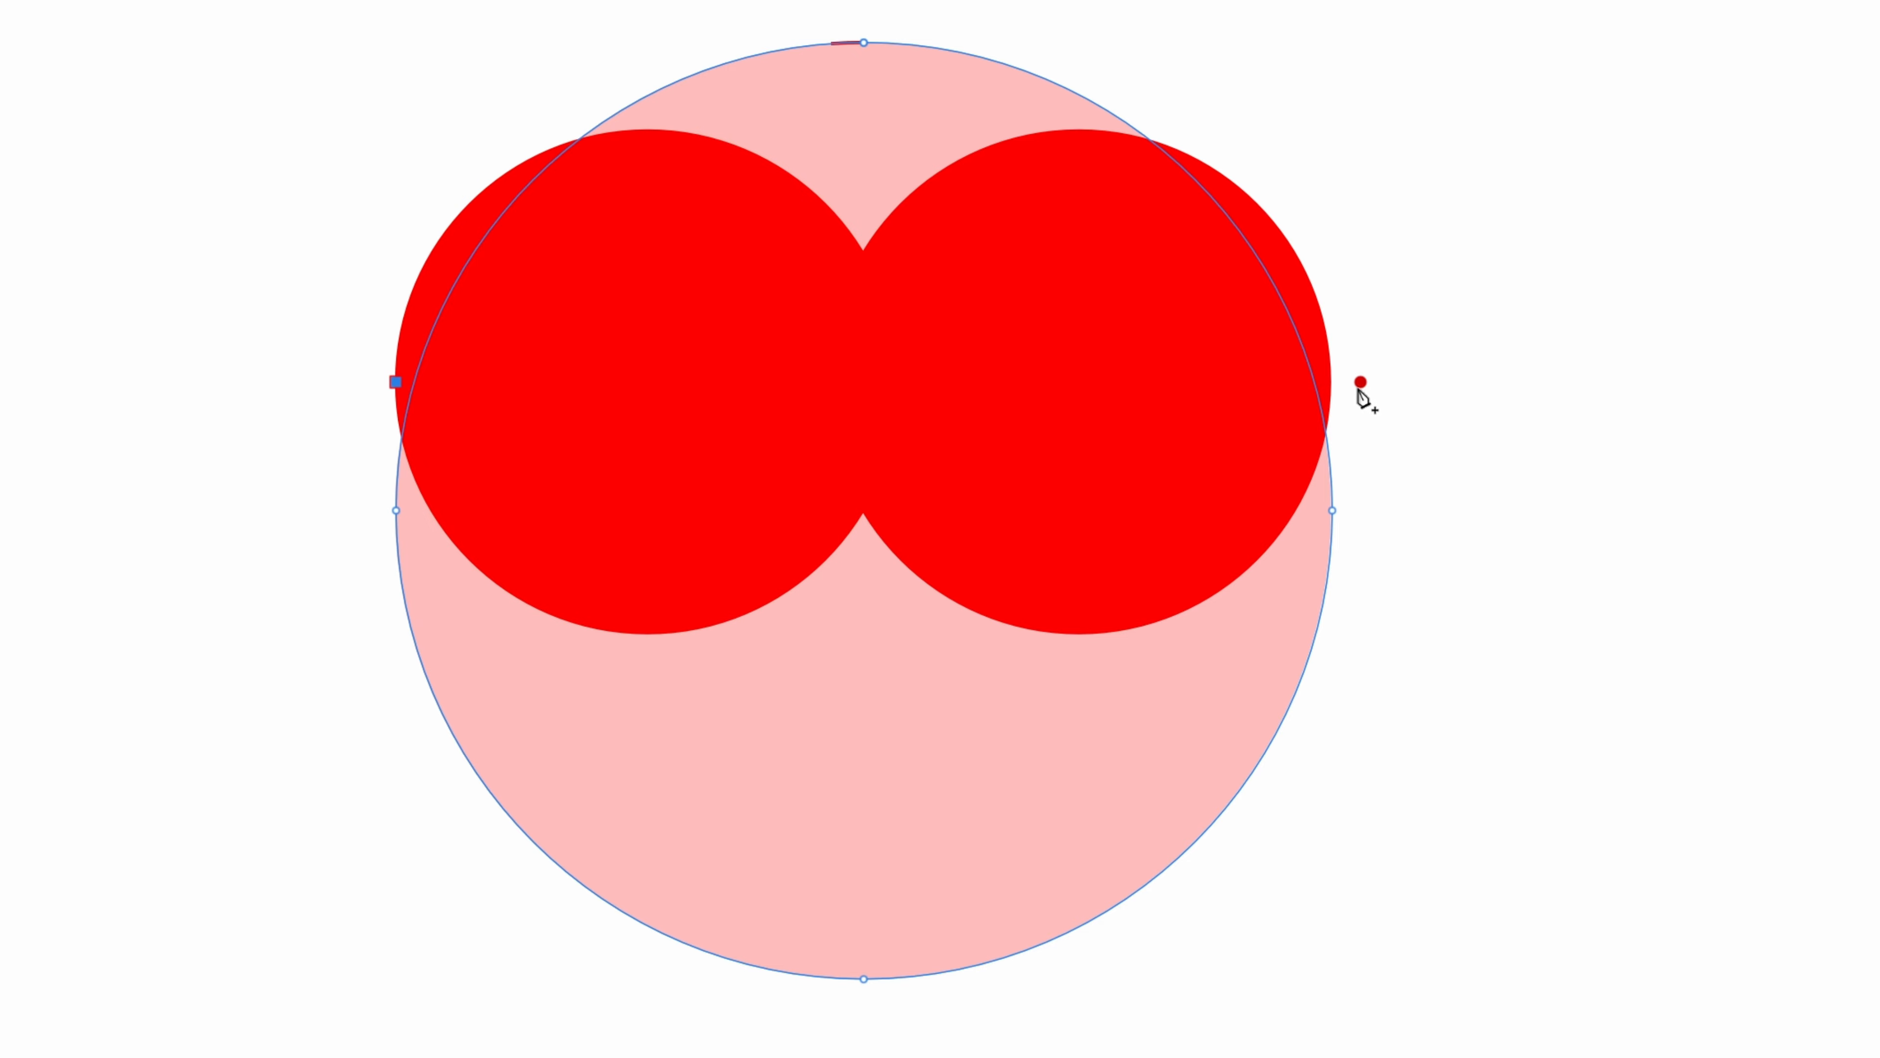
click(1332, 381)
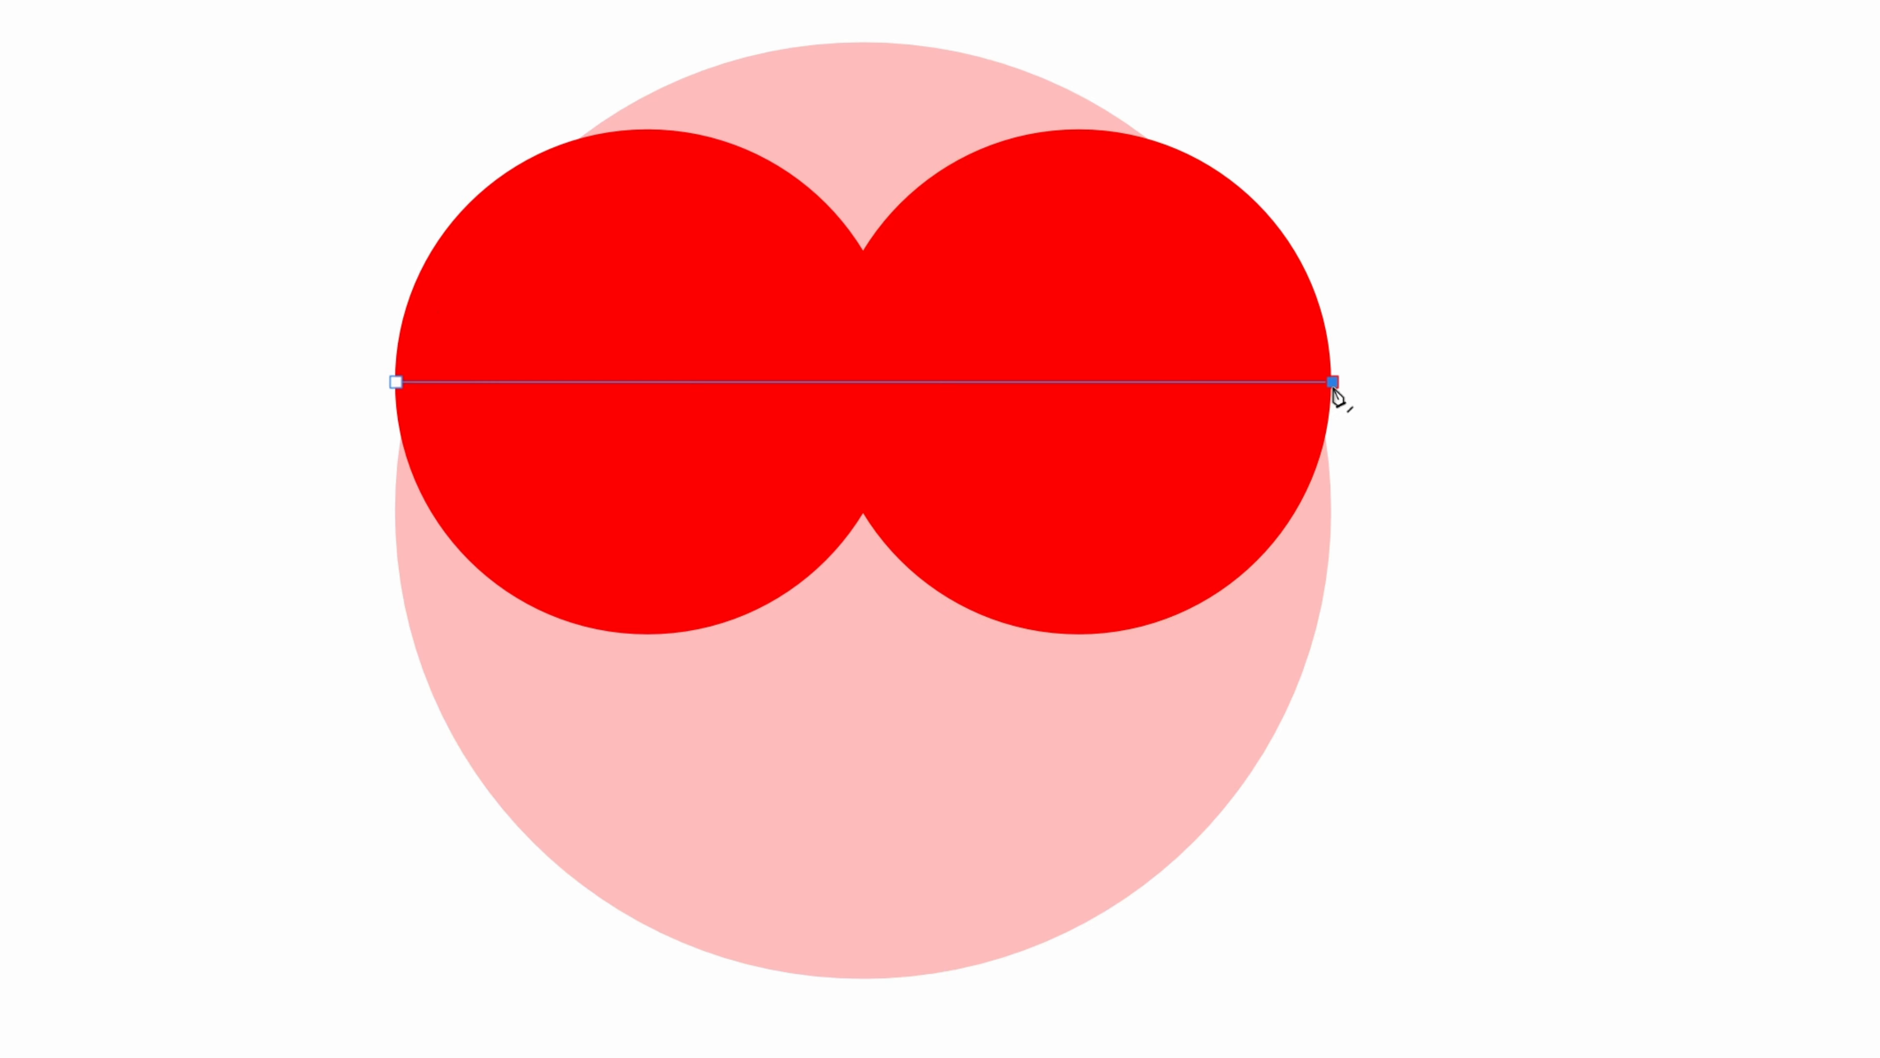
click(864, 979)
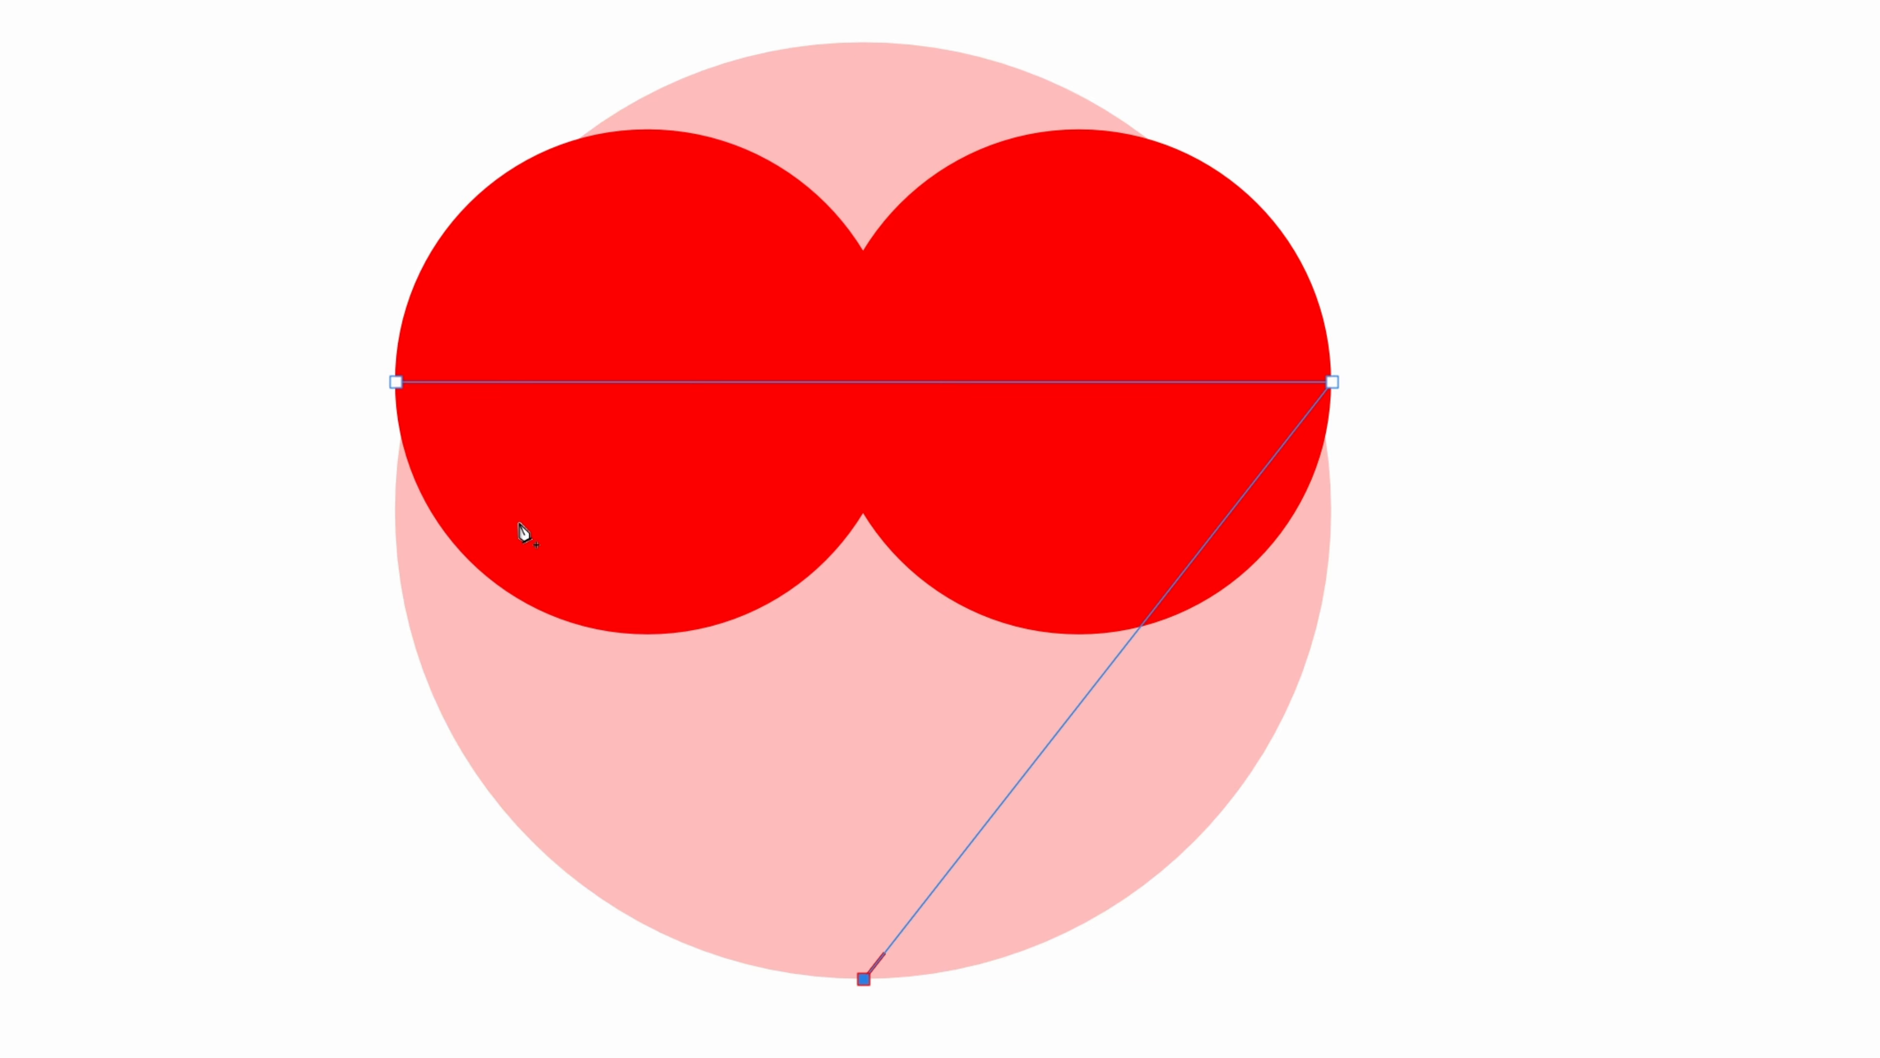
click(397, 383)
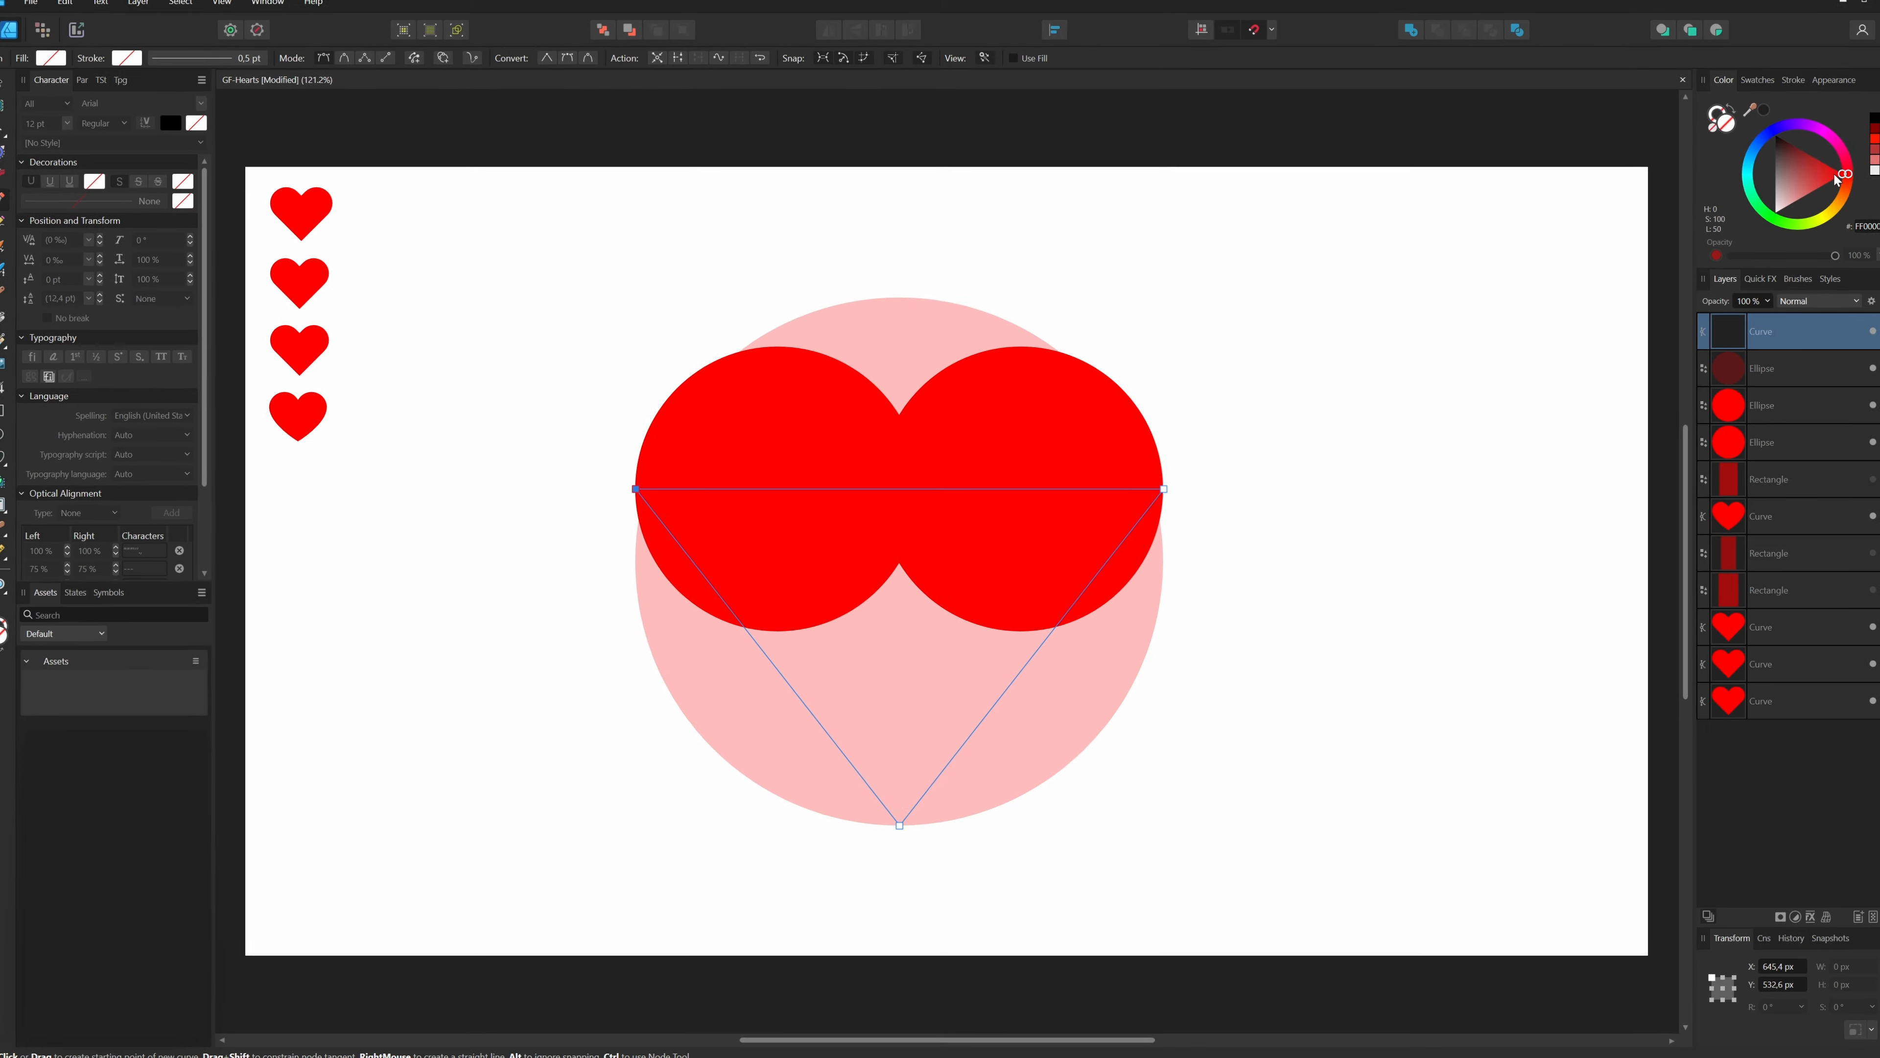
- Fill the triangle with solid red and delete the large translucent circle
click(1864, 169)
key(v)
click(1774, 376)
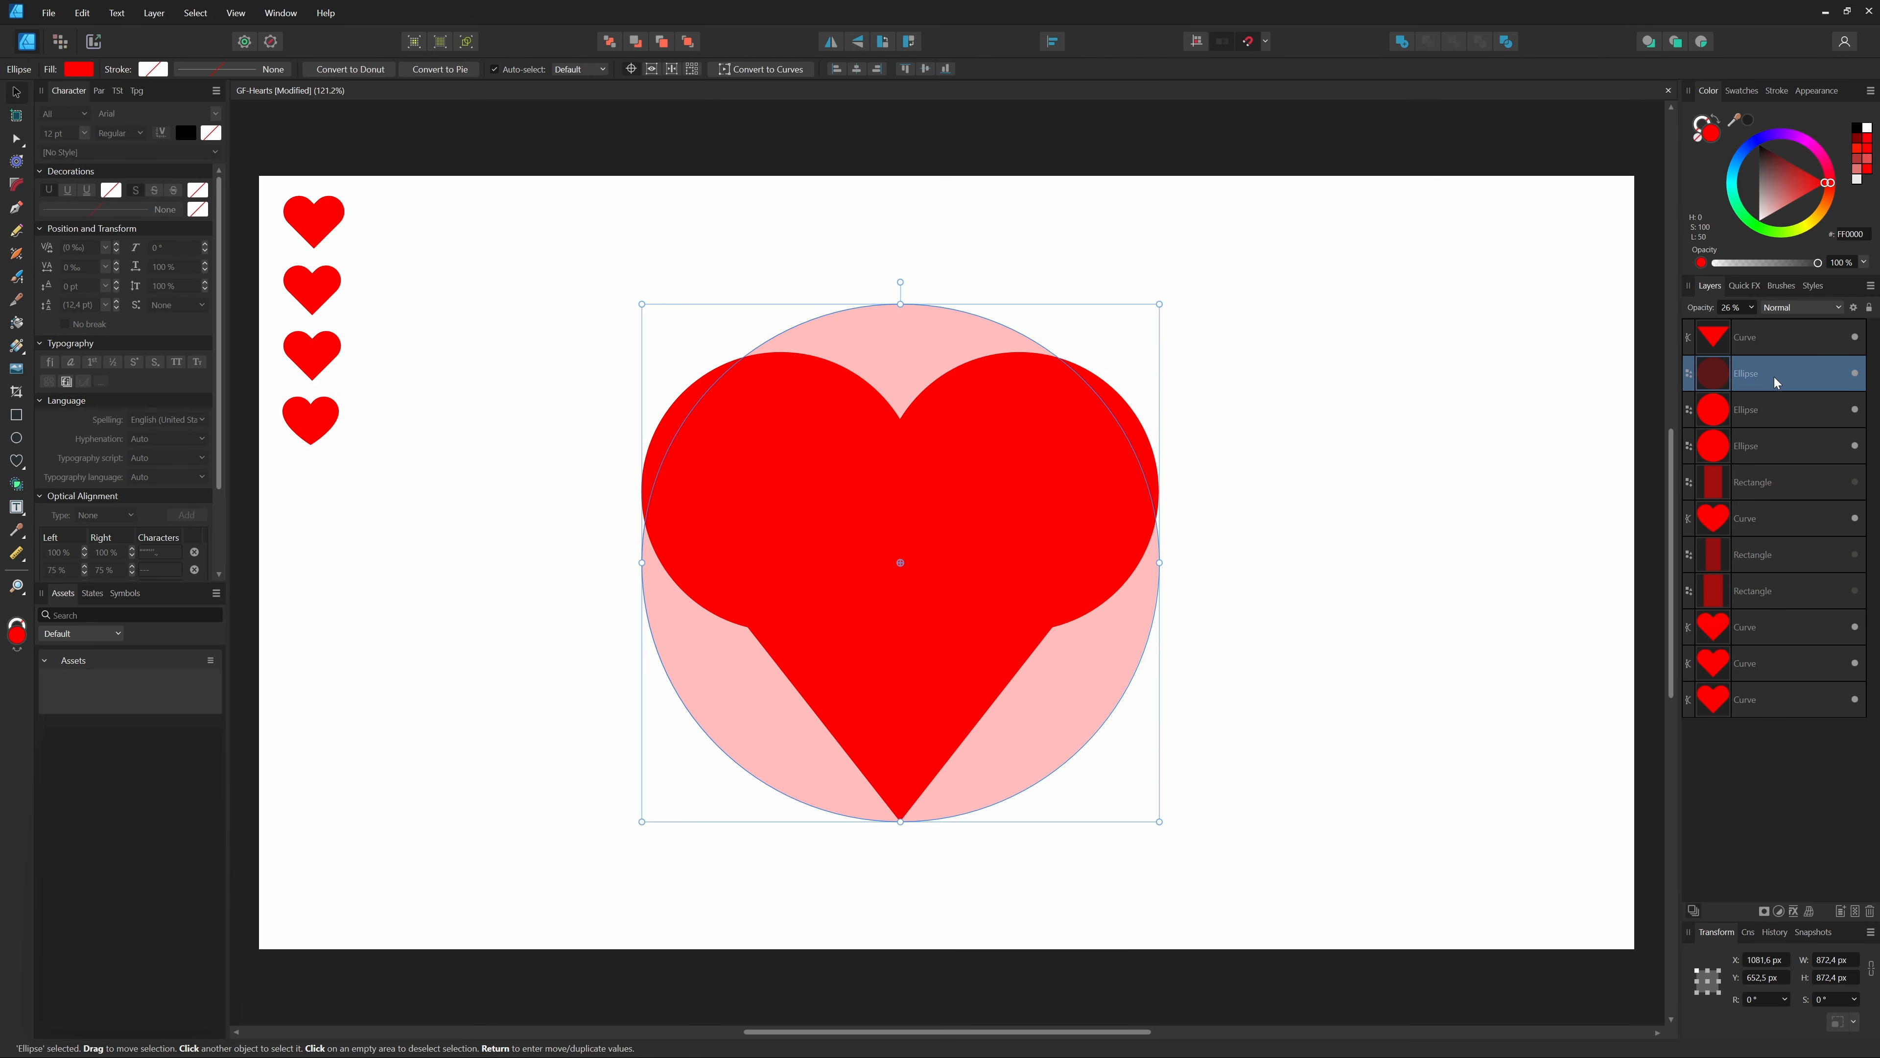
key(Delete)
- Merge both circles and the triangle with Shape Builder, excluding the slivers outside the triangle's slanted sides, and delete those slivers
click(1785, 409)
shift+click(1779, 345)
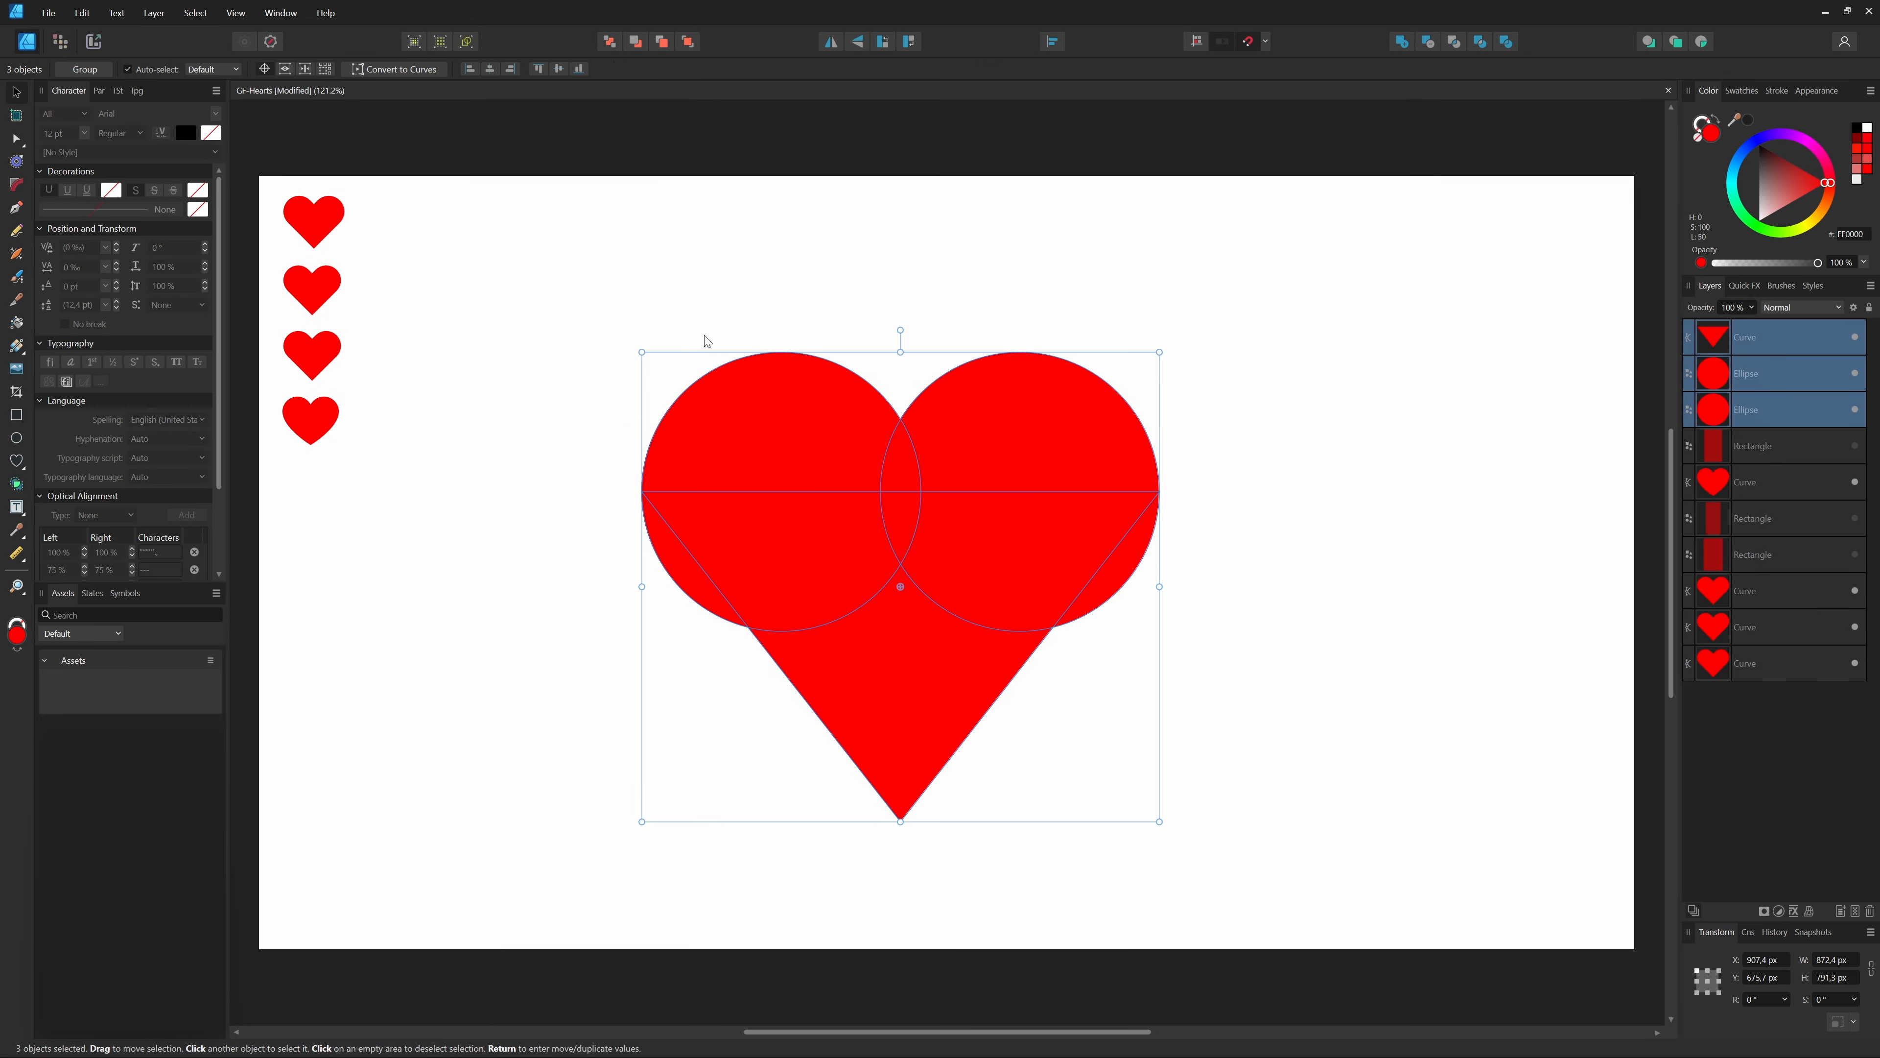
key(x)
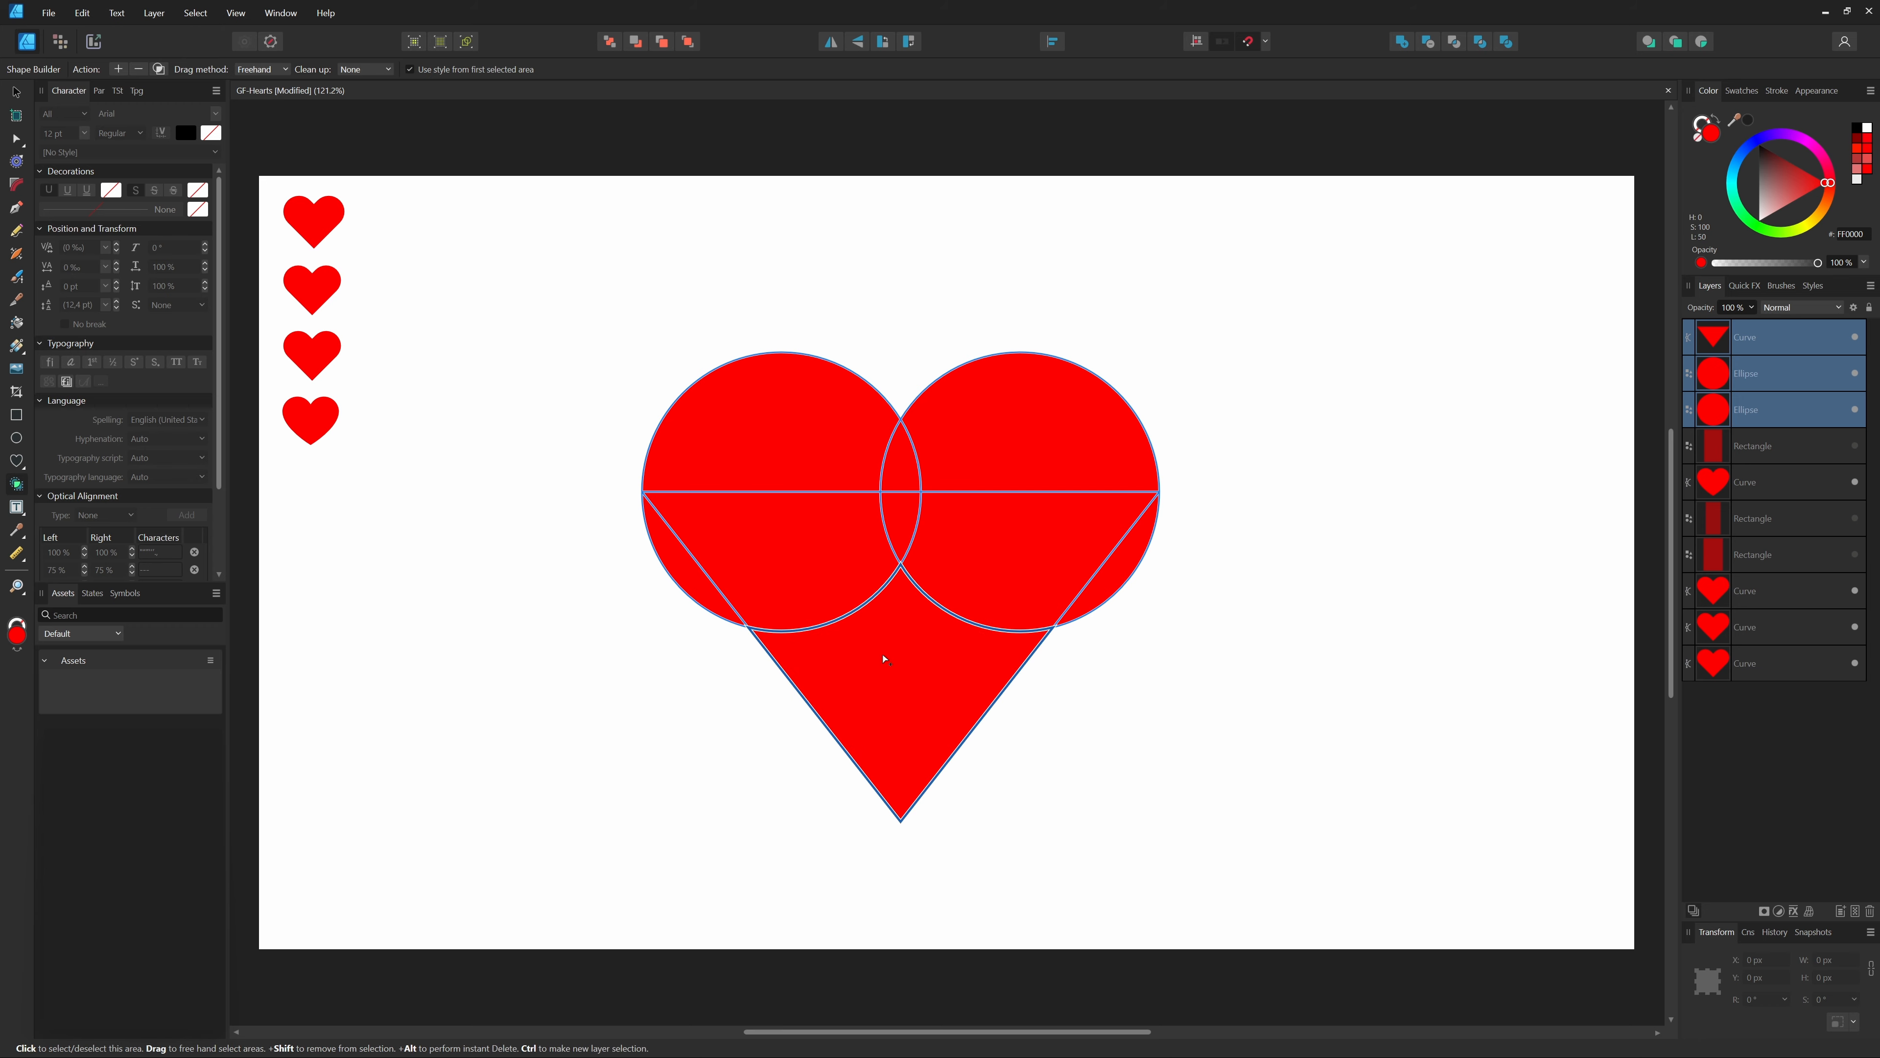
mouse_move(881, 654)
mouse_down()
mouse_move(877, 466)
mouse_move(1400, 399)
mouse_up()
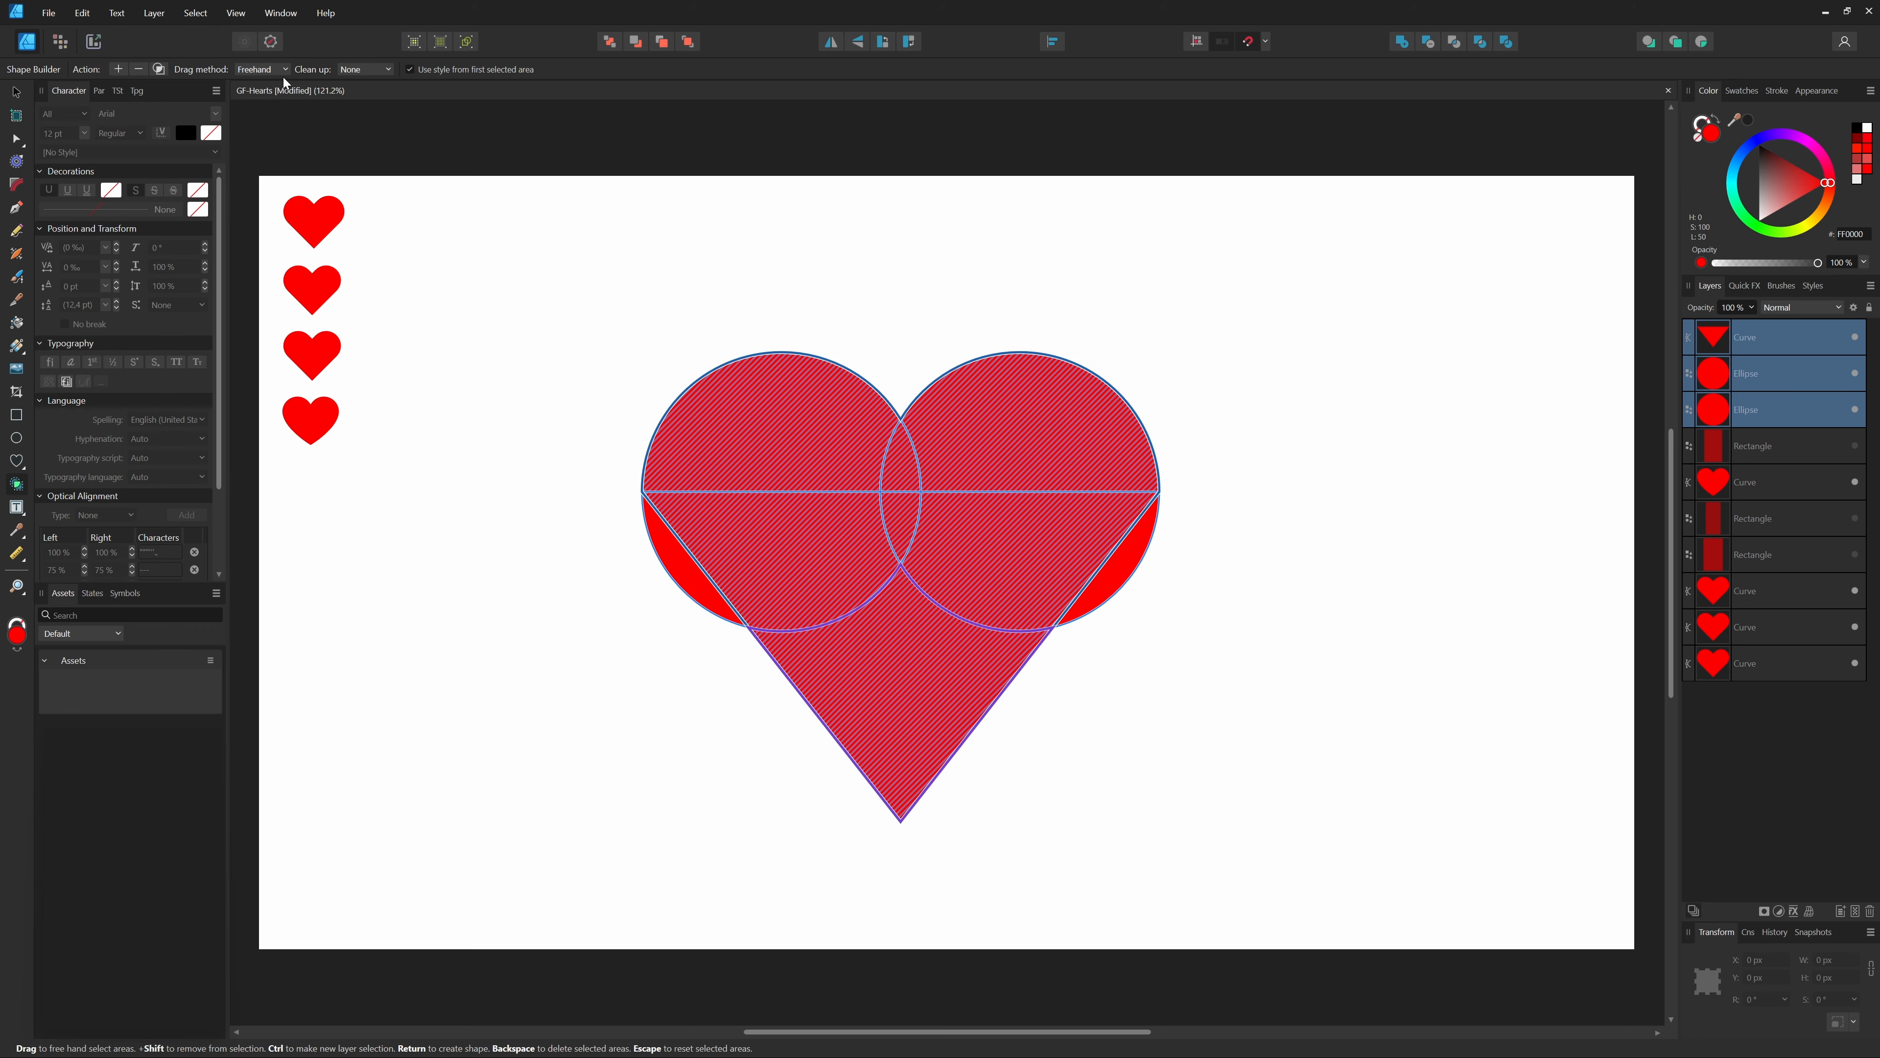
key(Return)
click(1778, 399)
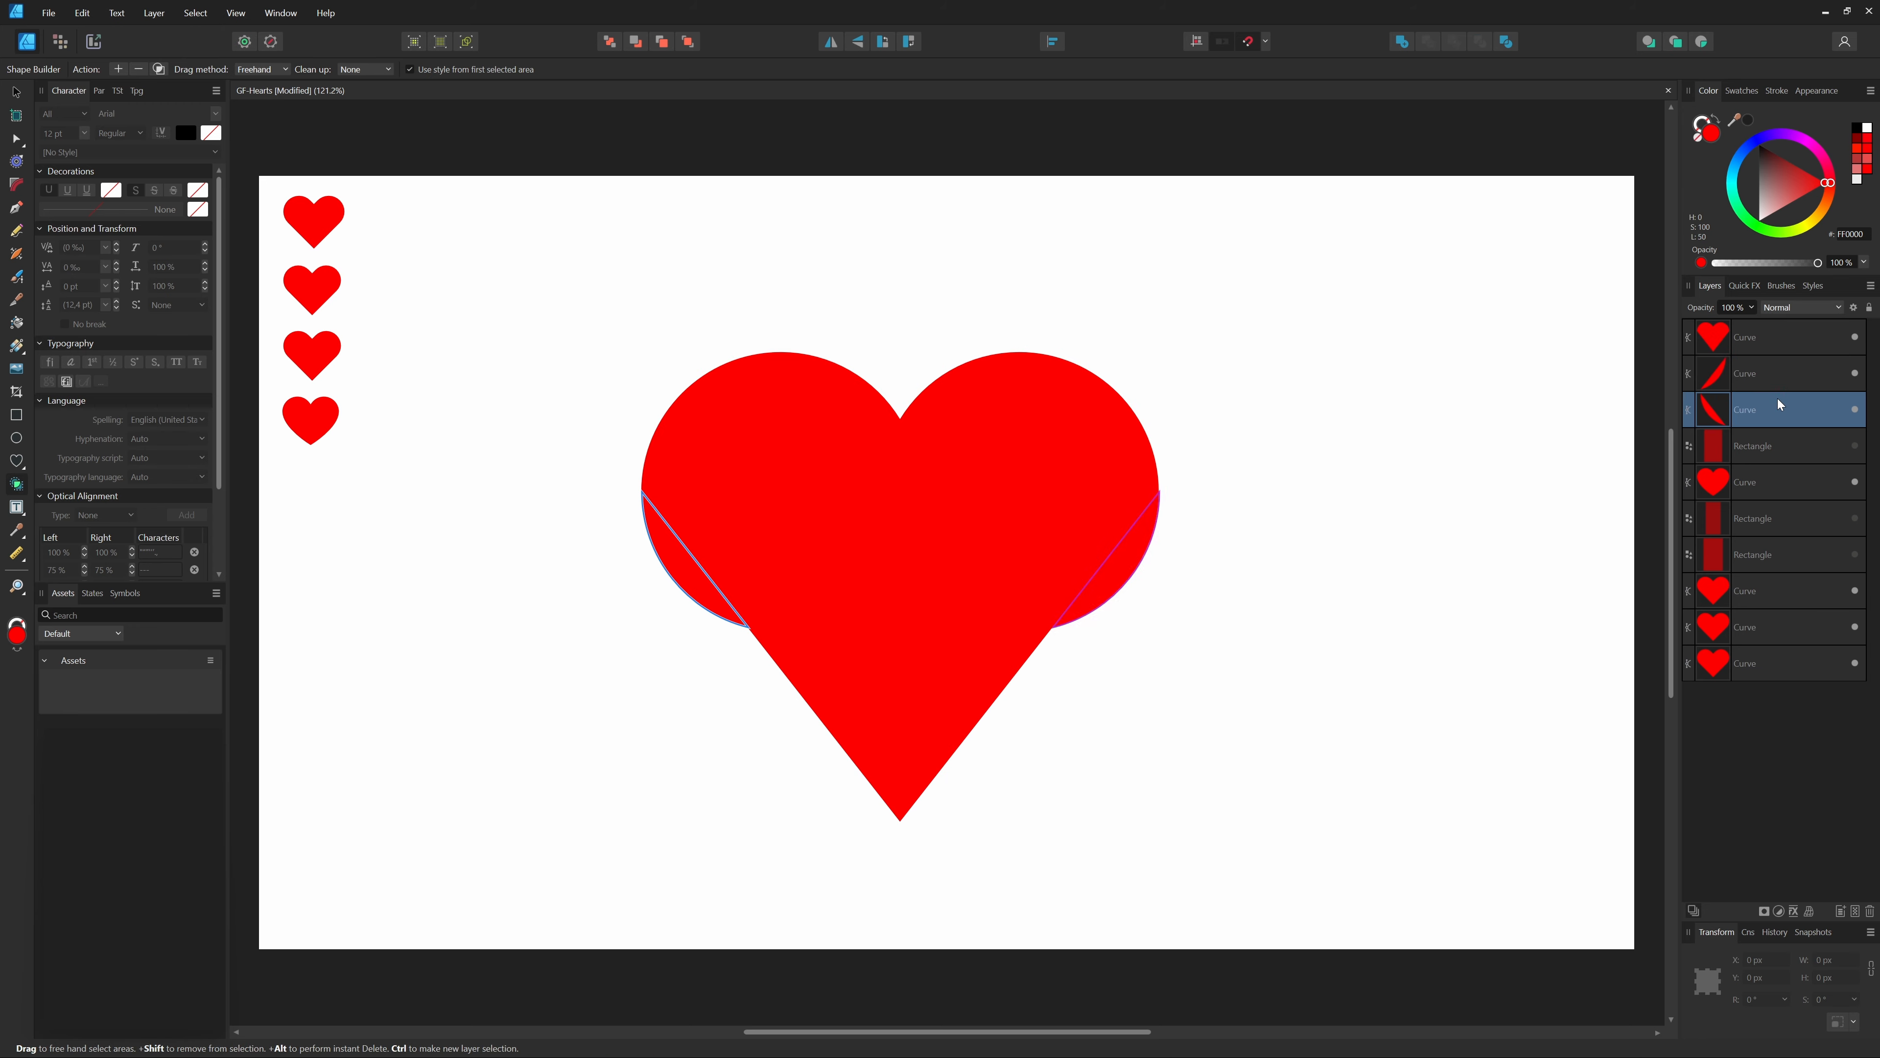
key(Delete)
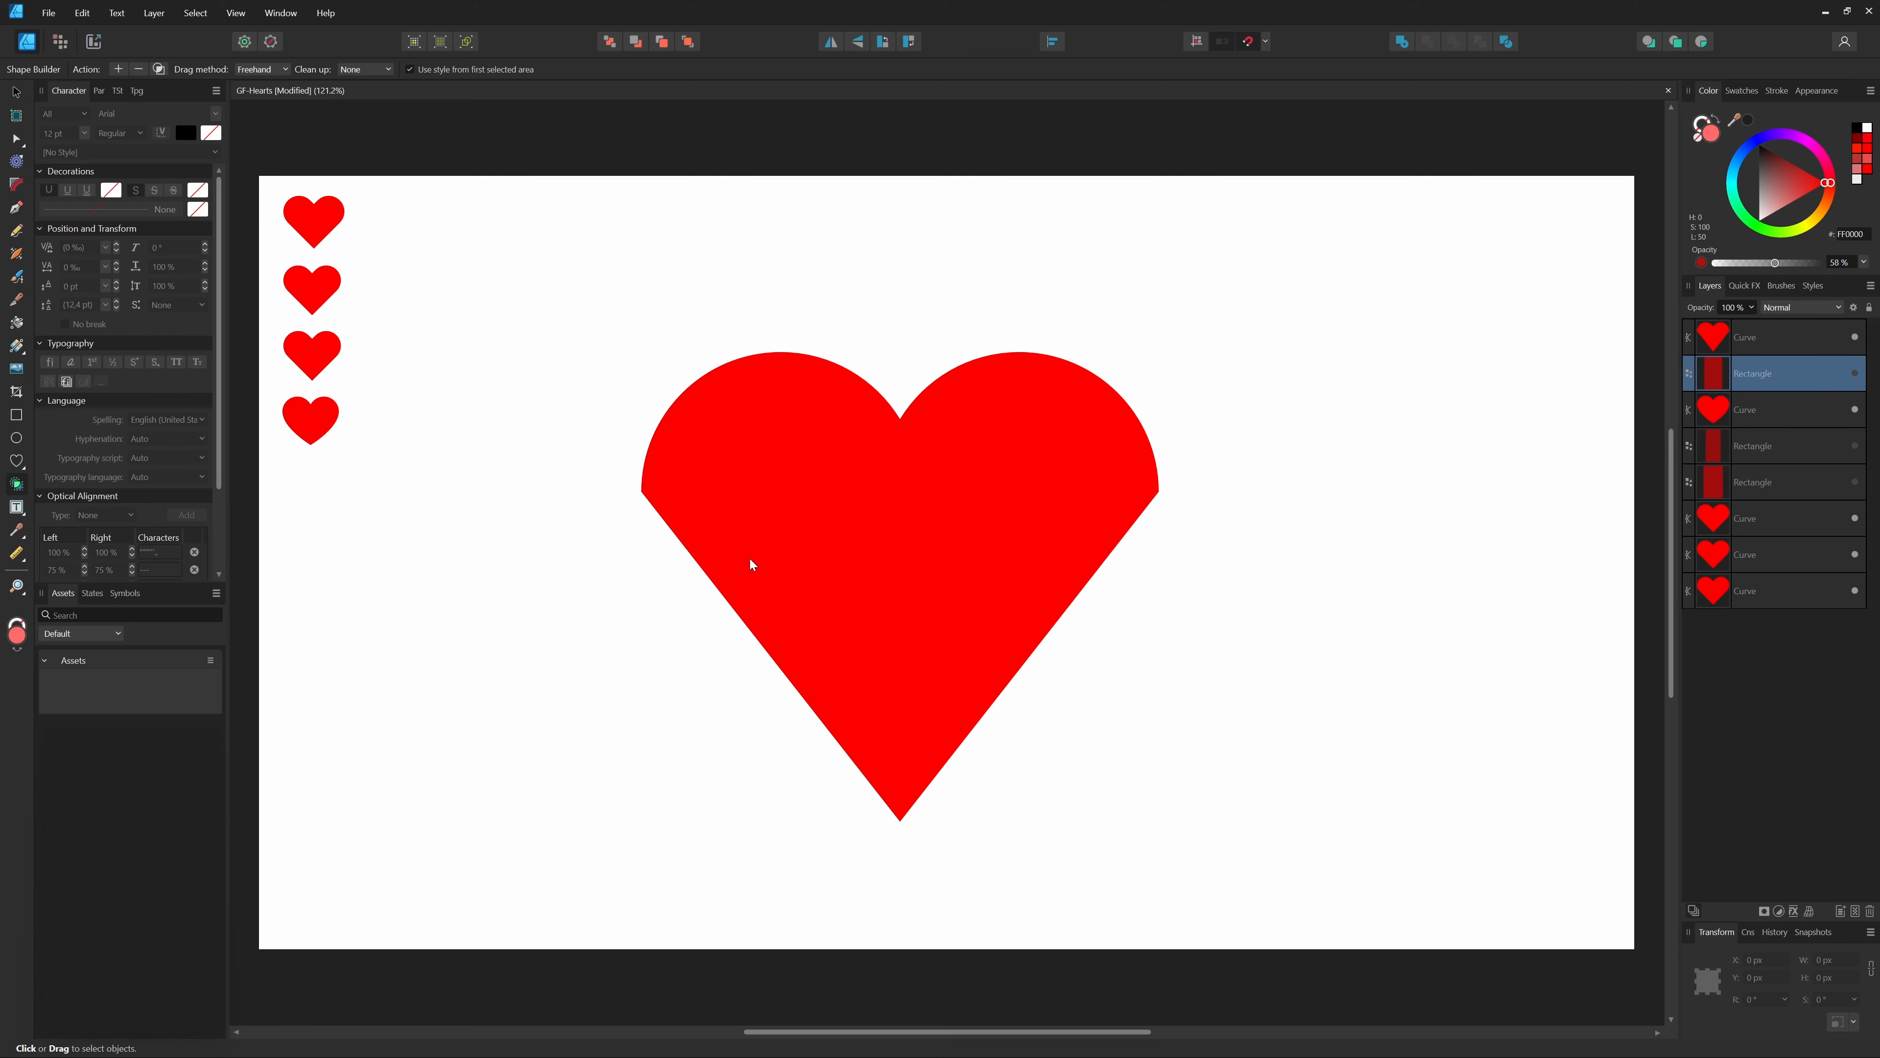
- Convert the heart's outermost left and right nodes to smooth
click(651, 495)
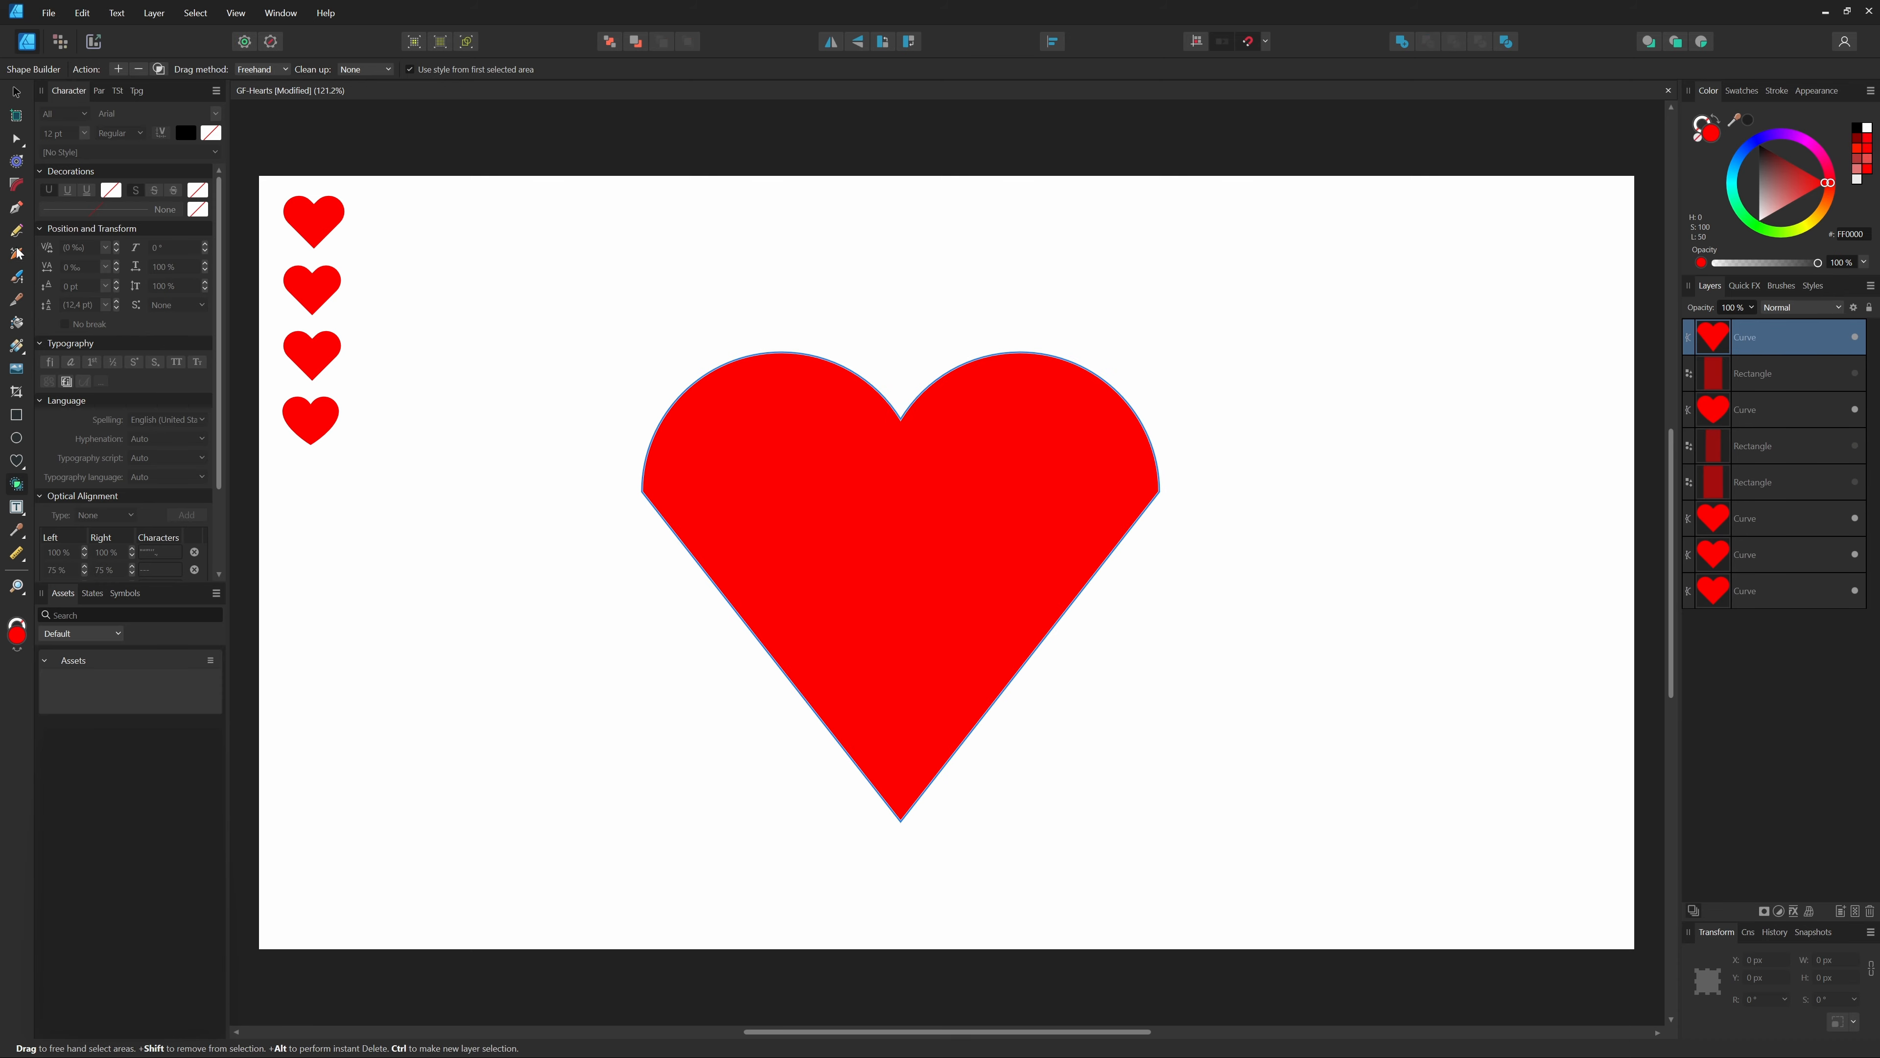
click(18, 141)
drag(595, 464, 1384, 560)
drag(1738, 502, 1739, 504)
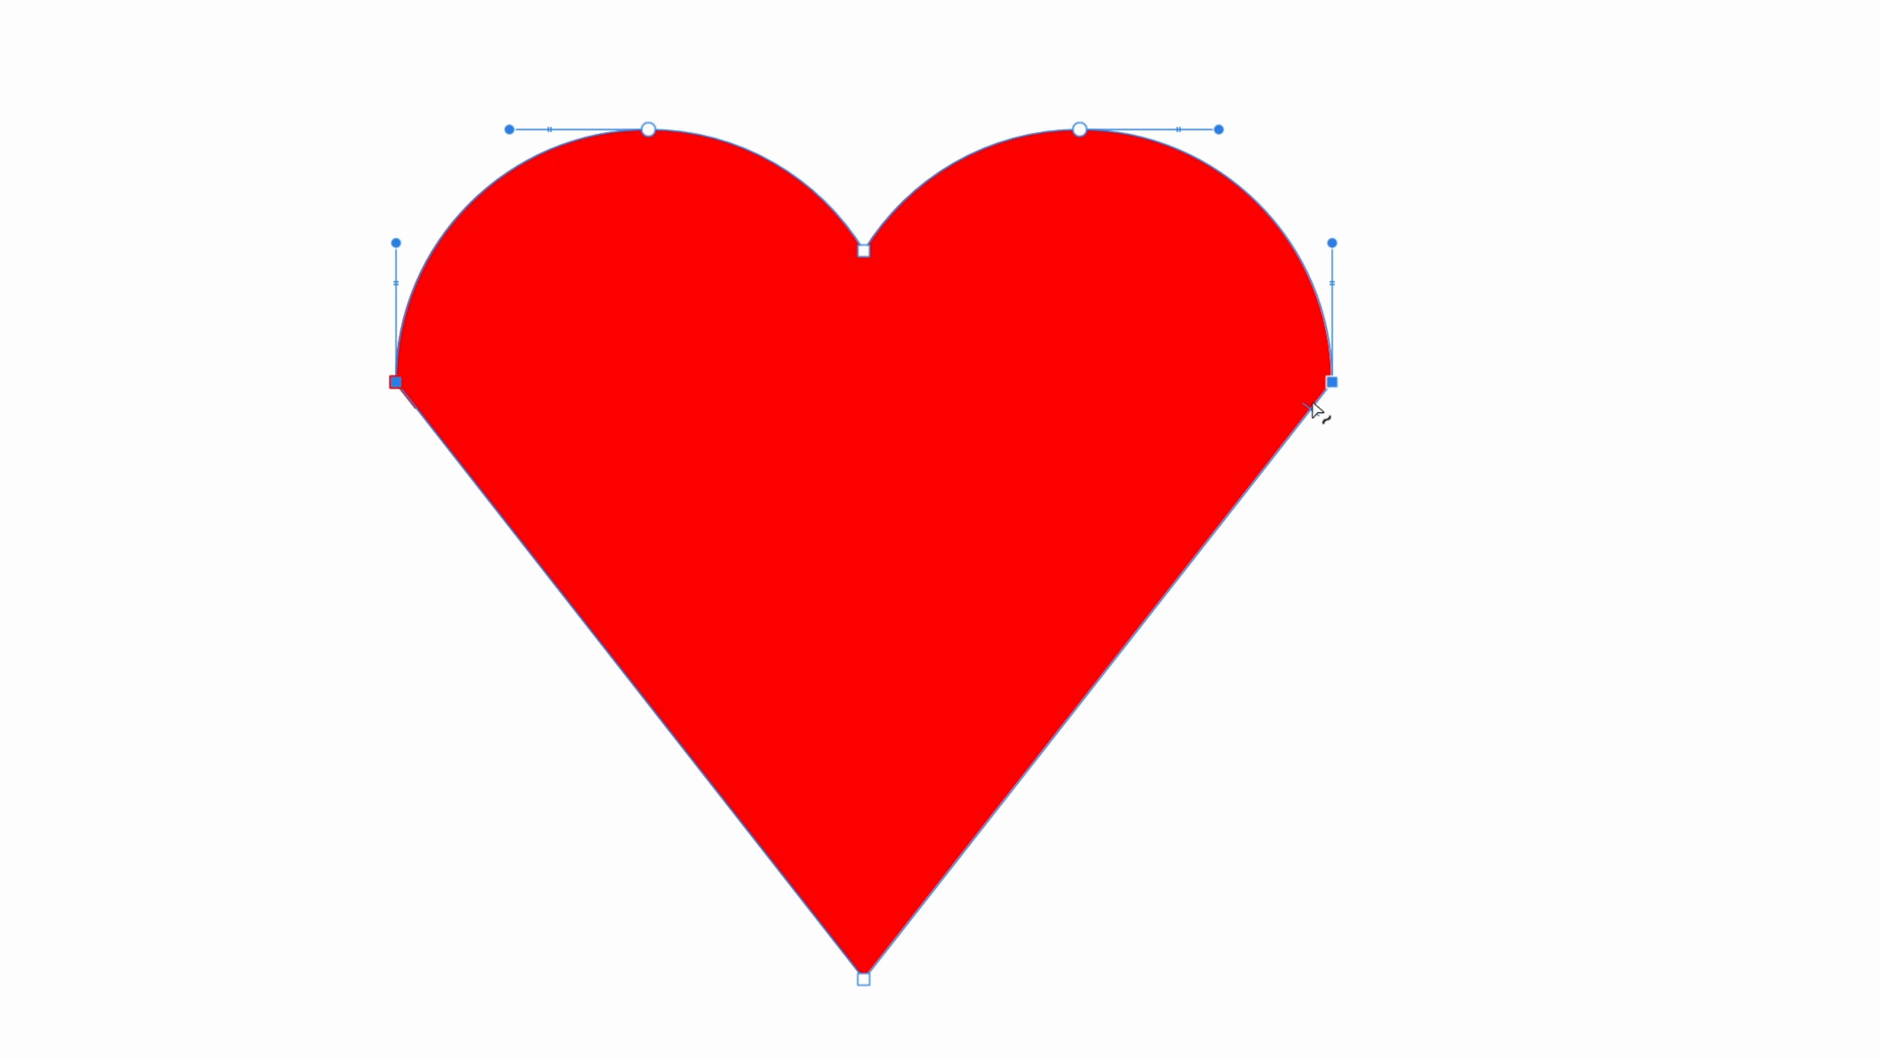
right_click(1334, 384)
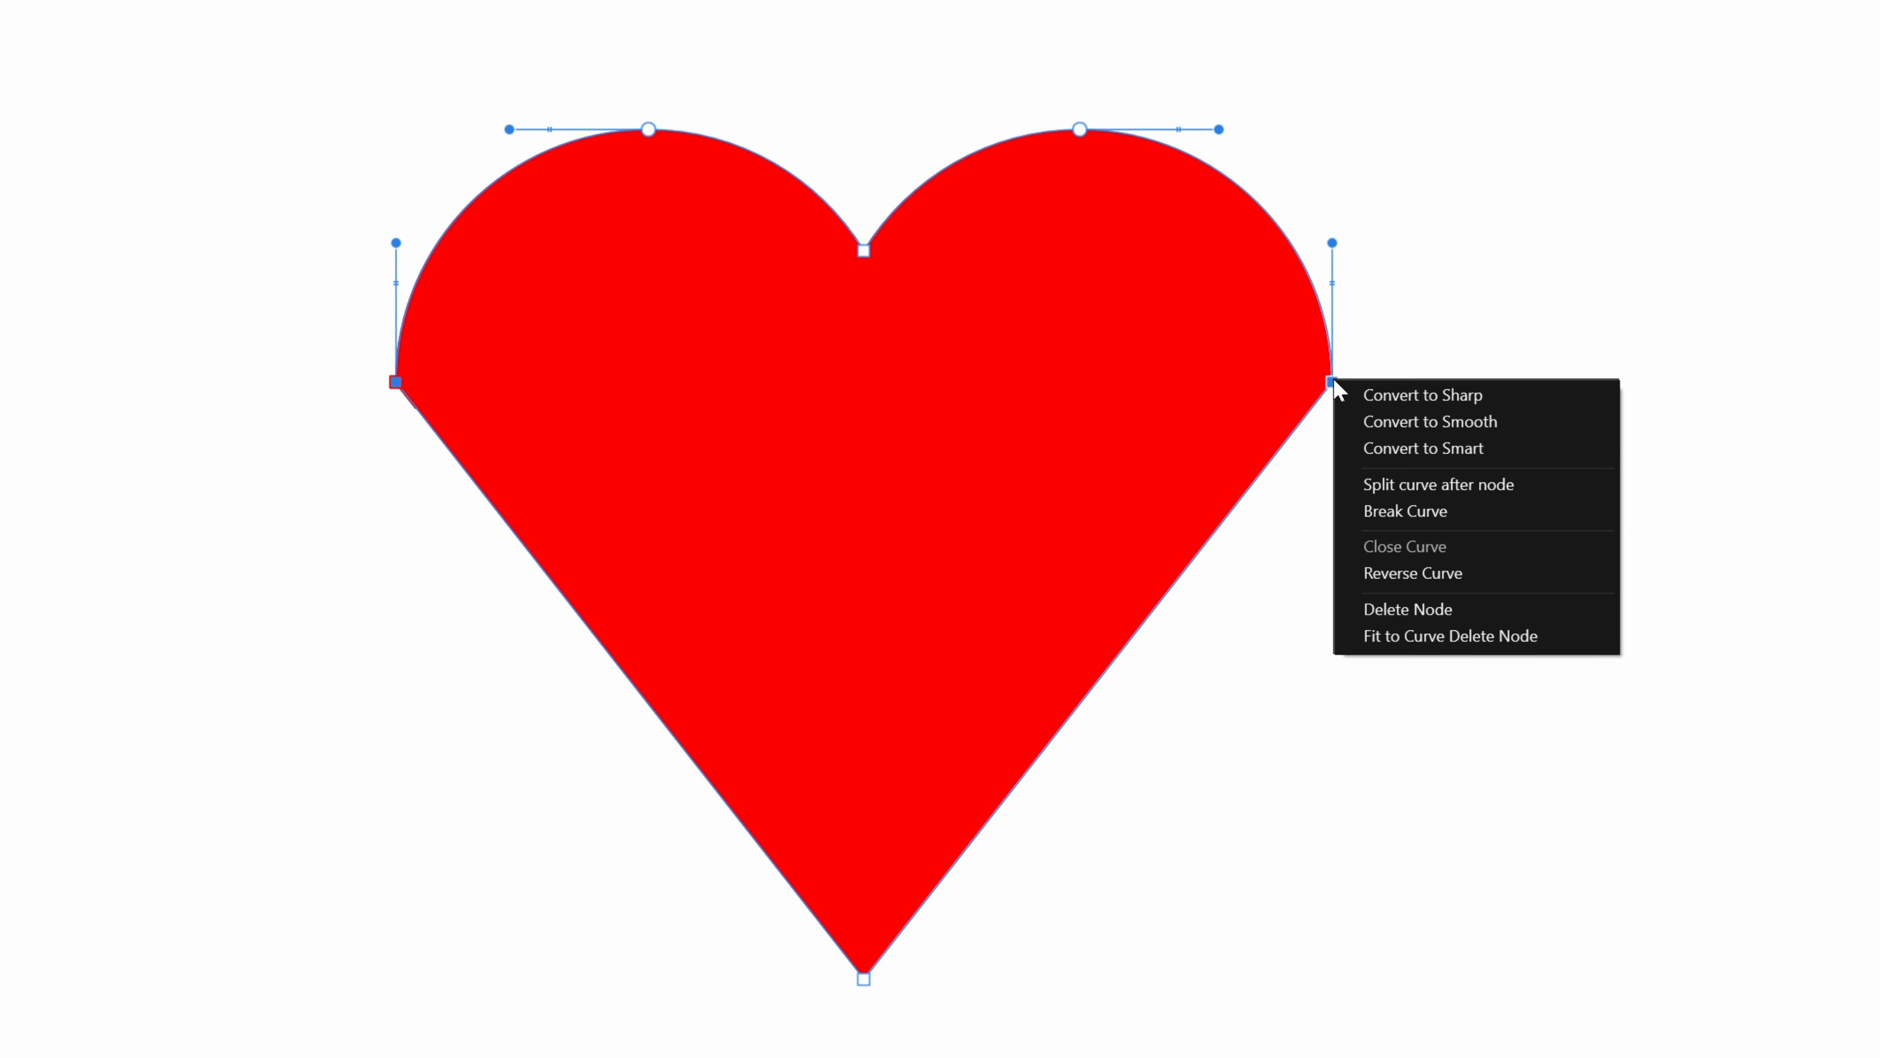
click(1449, 424)
- Extend the lower handles of the heart's two side nodes straight down so both lower sides bulge outward evenly
drag(1296, 523, 1331, 644)
drag(432, 523, 399, 680)
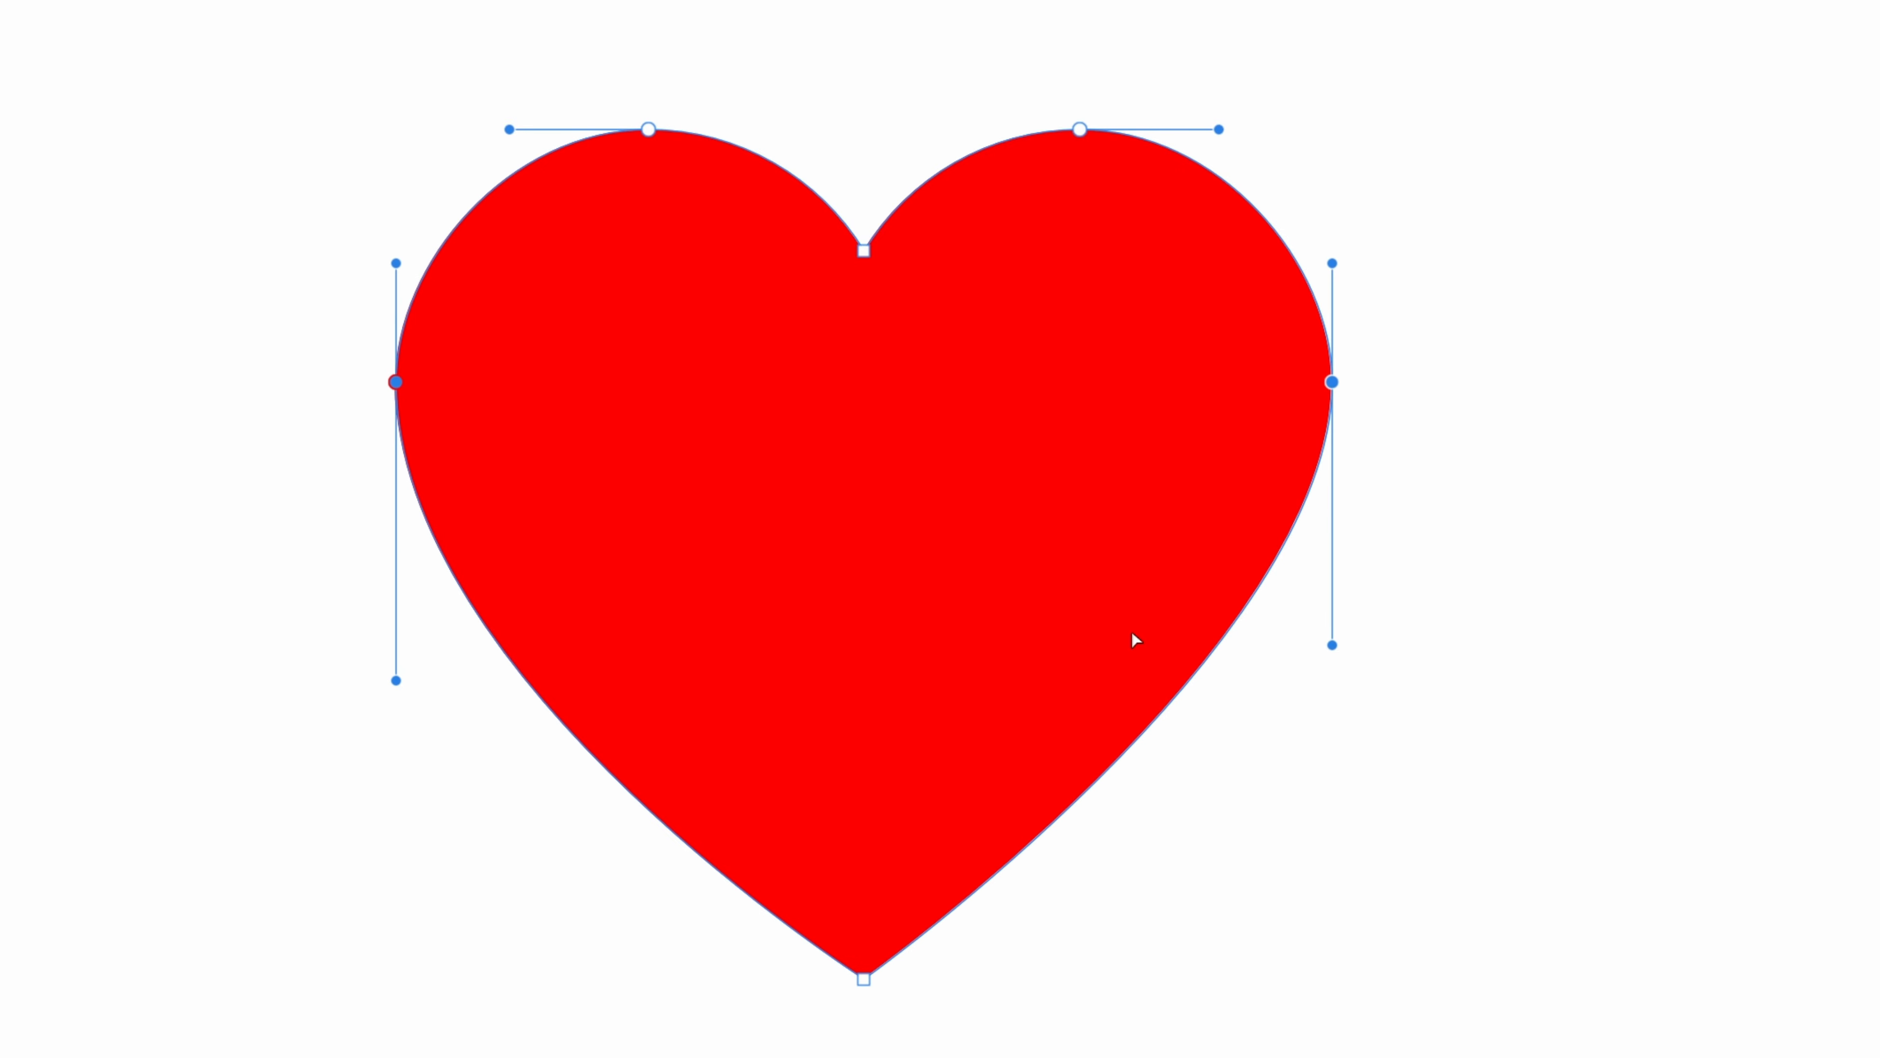
drag(1333, 645, 1341, 684)
click(1510, 708)
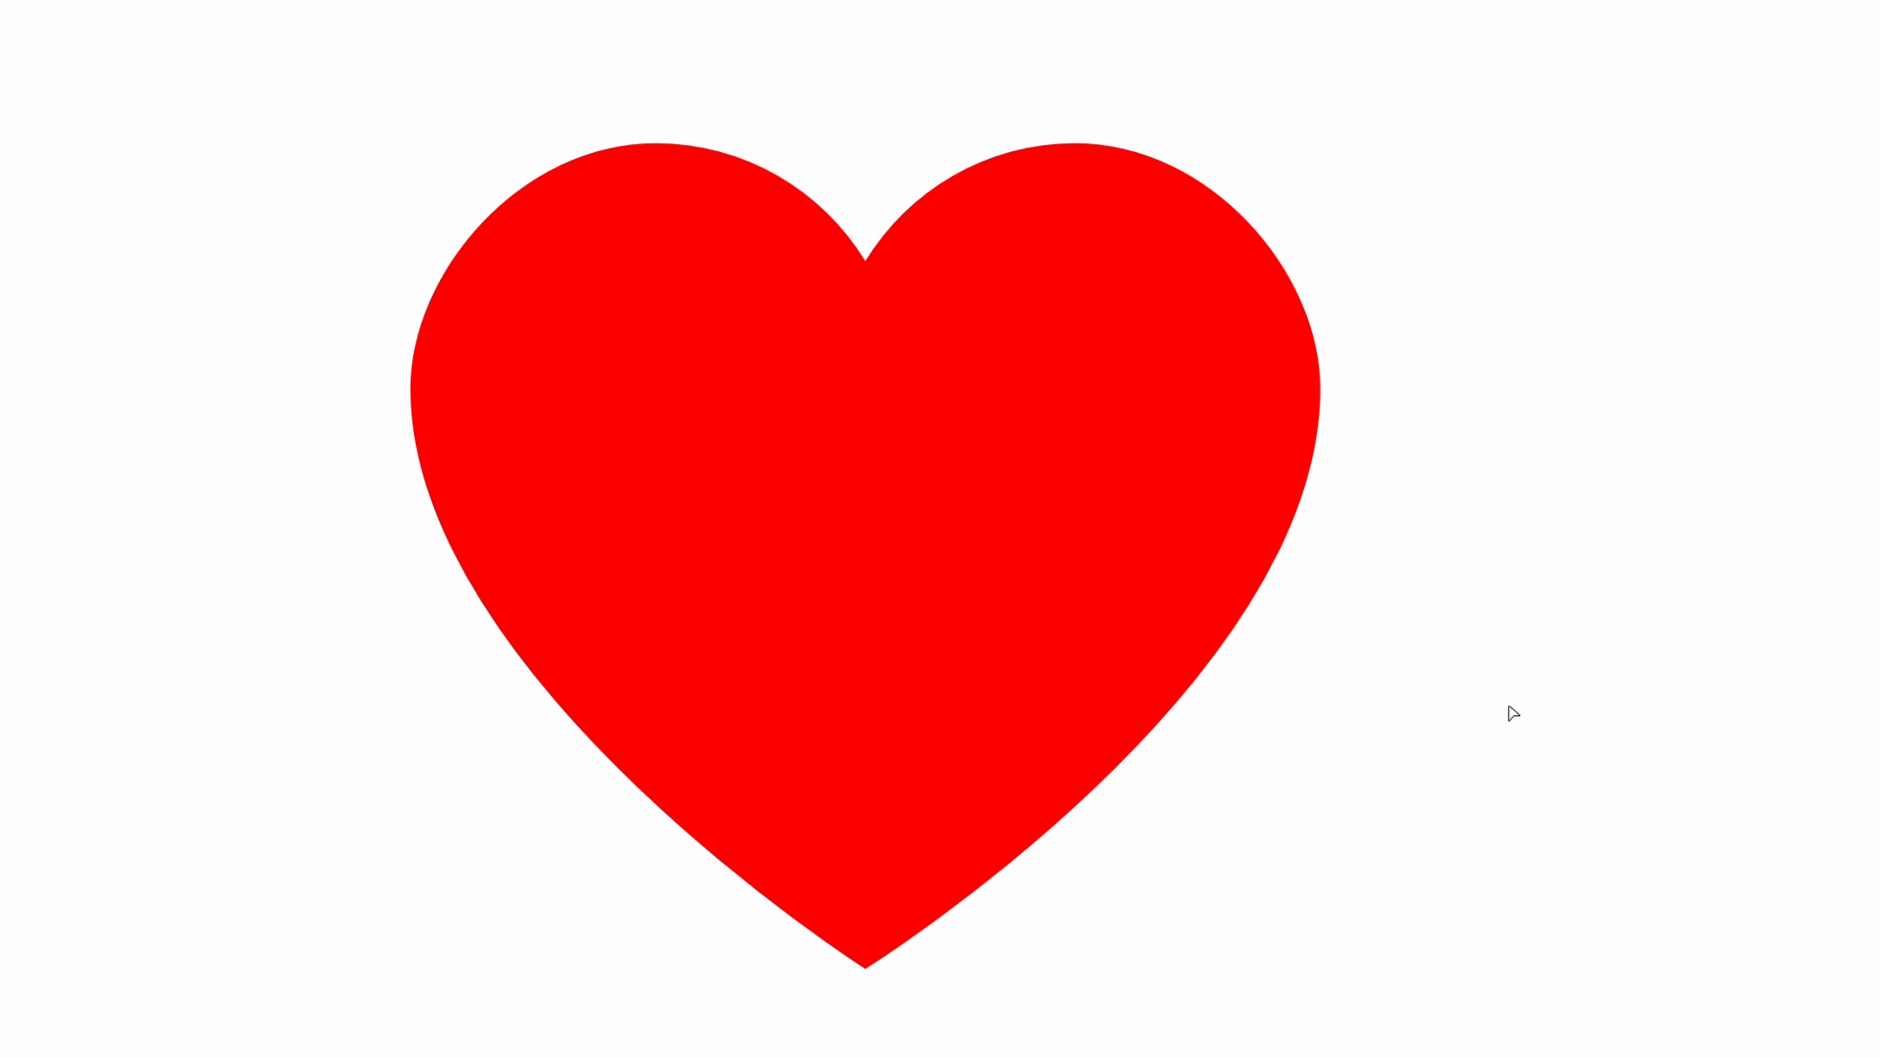
- Scale the finished heart down proportionally and place it below the column of small hearts, leaving it deselected
key(v)
click(1064, 461)
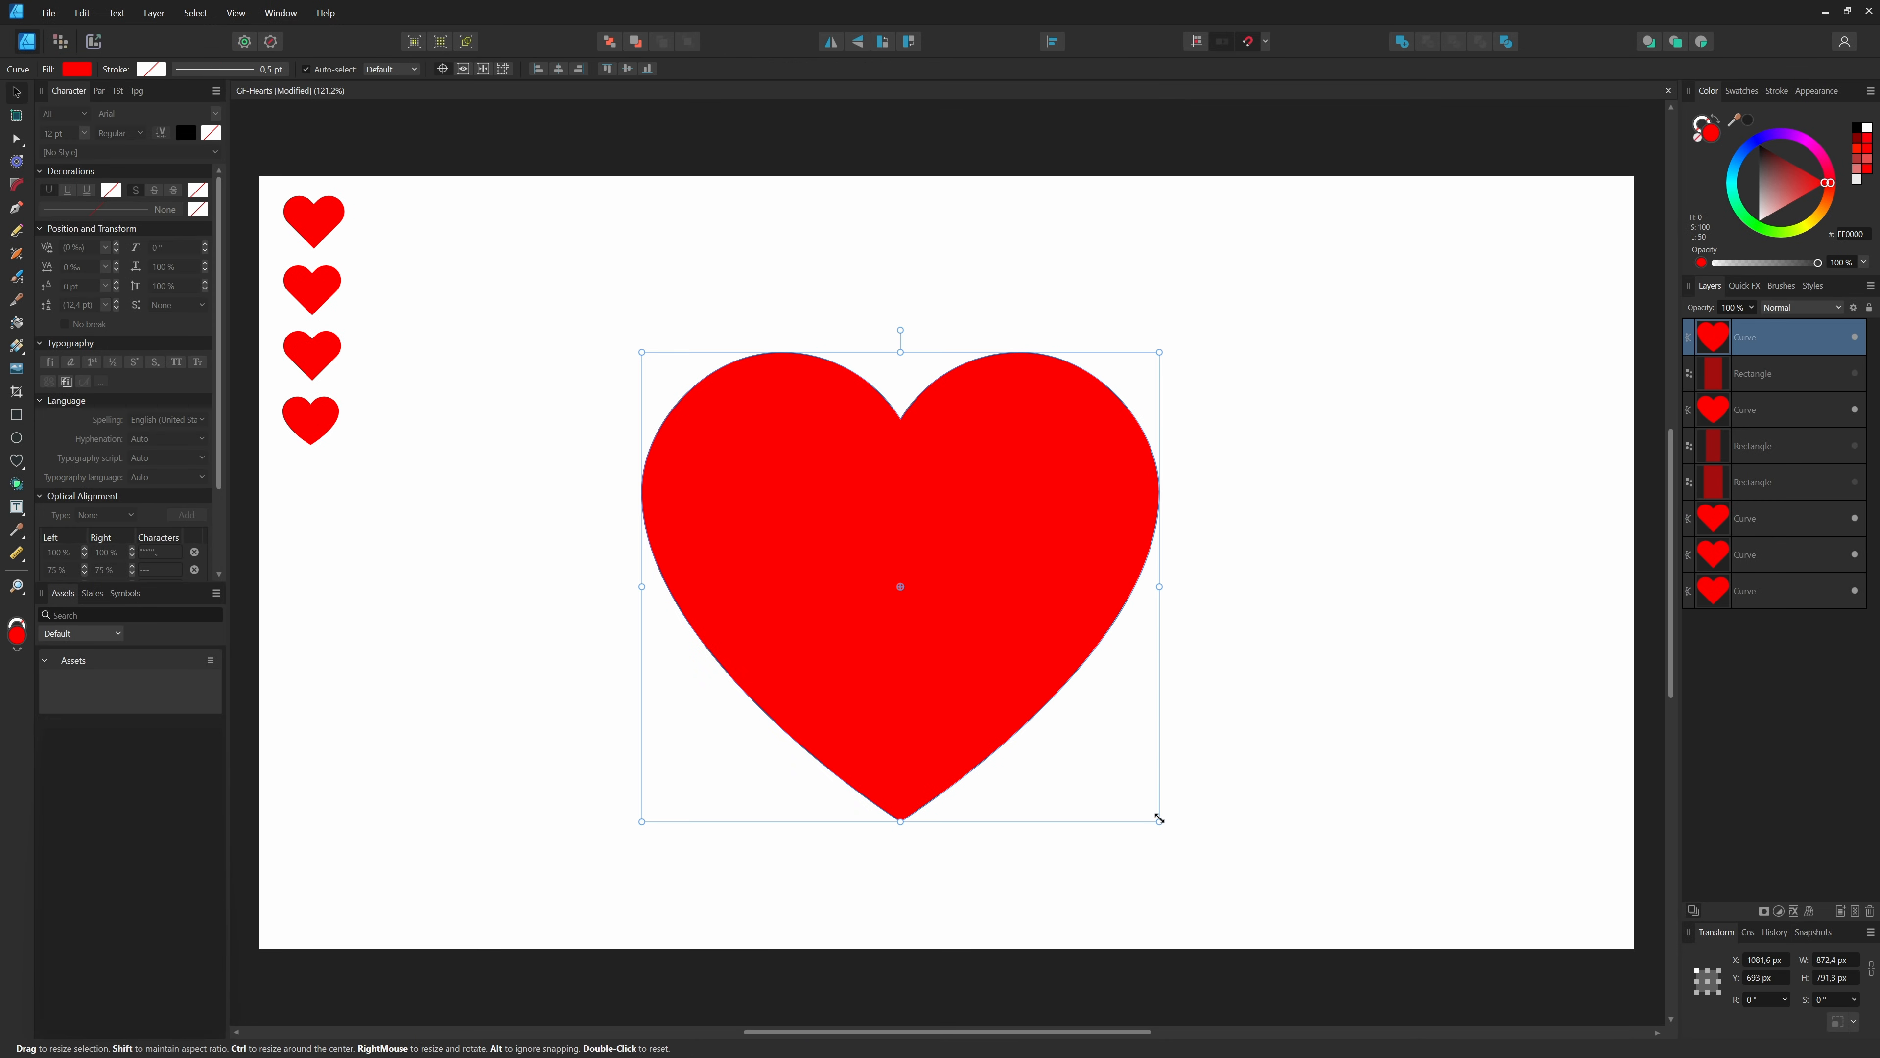
drag(1161, 822, 336, 504)
key(ctrl+d)
key(ctrl+d)
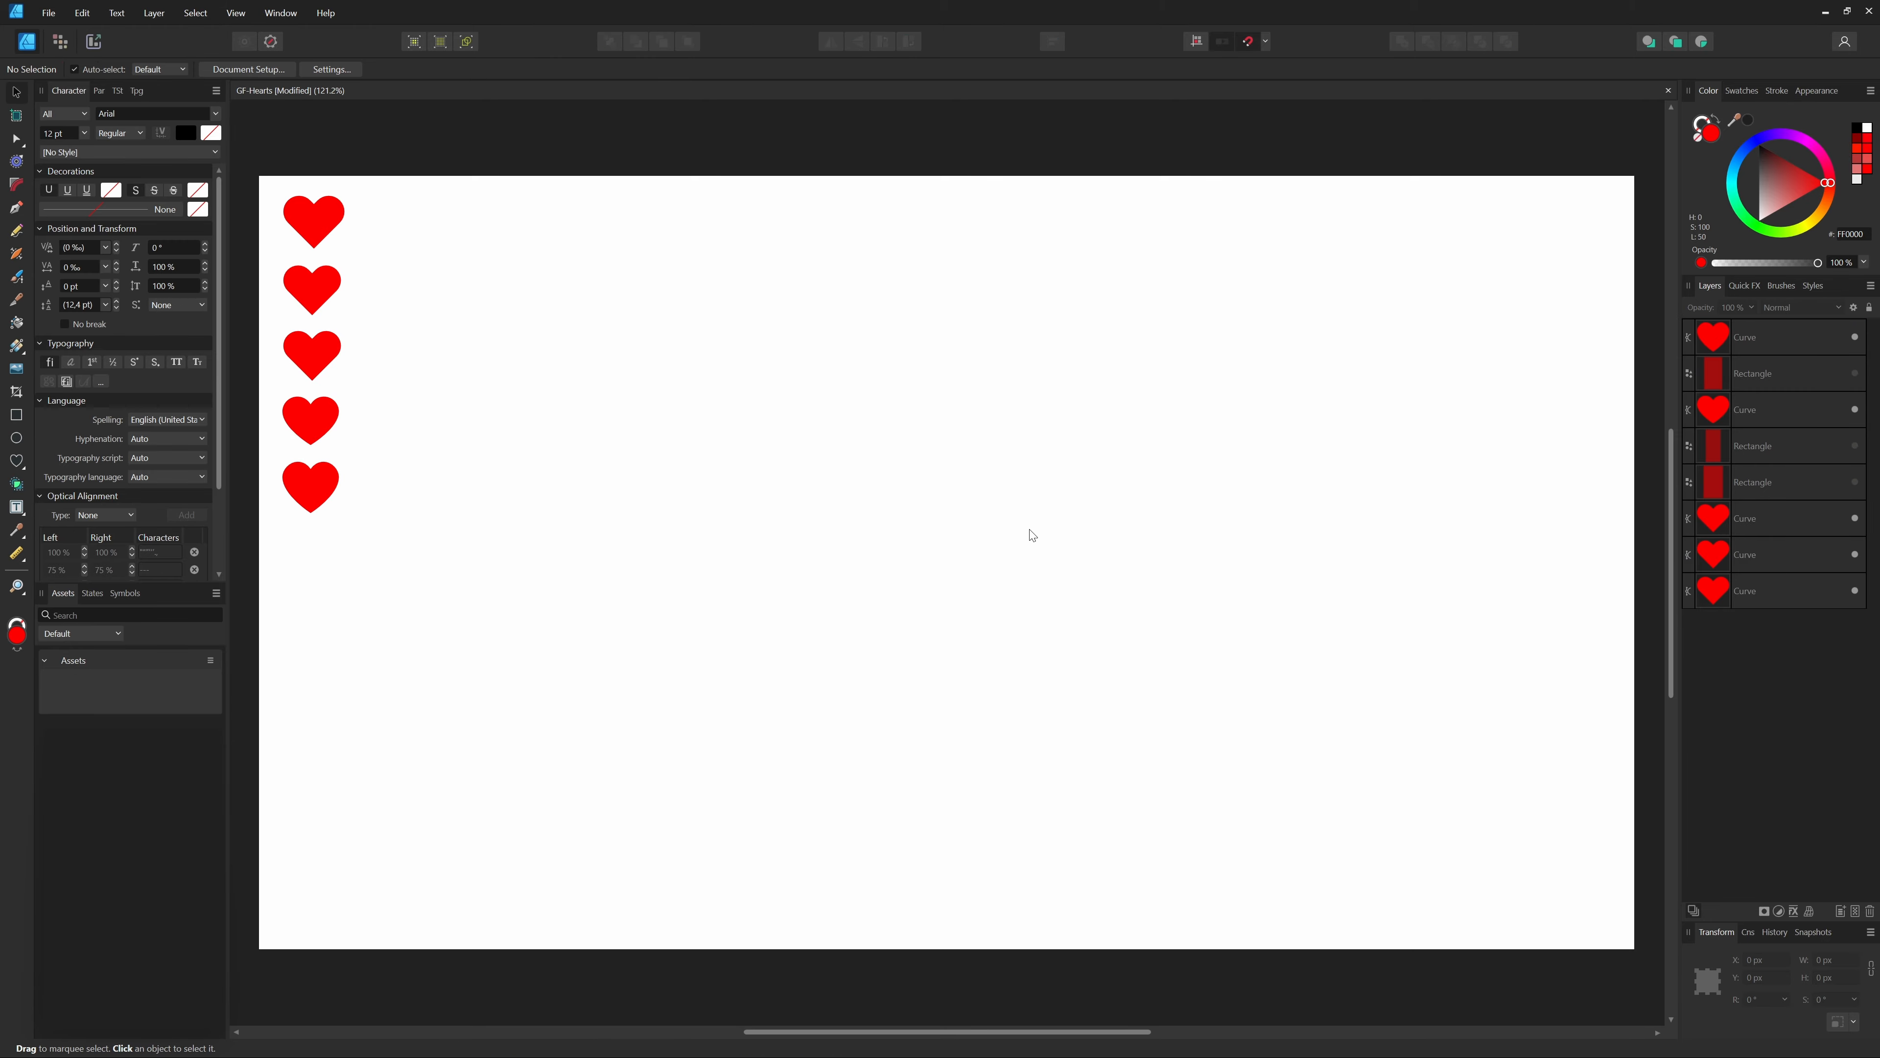
- Draw a red circle about 456 px across, place a partly overlapping duplicate beside it, and move both circles up
key(m)
drag(638, 396, 908, 667)
key(ctrl+j)
key(v)
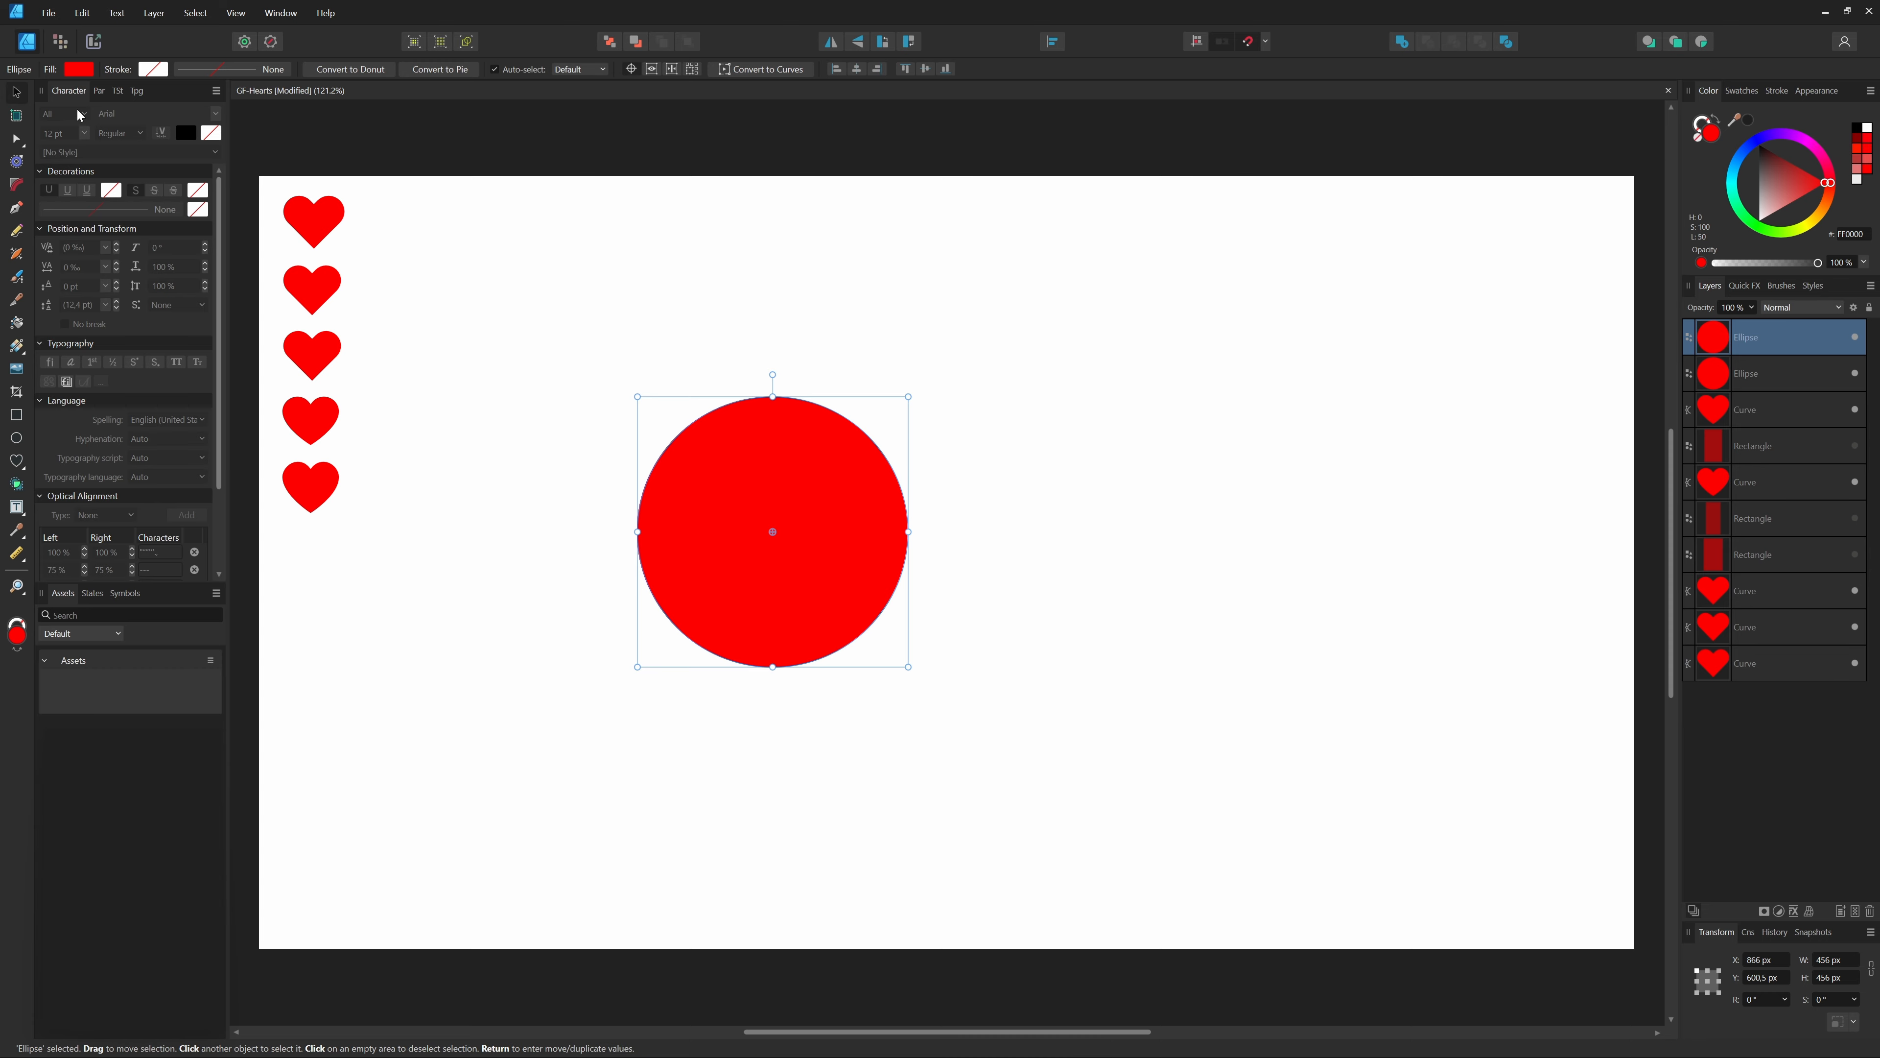
drag(745, 584, 1000, 524)
click(735, 588)
shift+click(996, 602)
- Draw a red square about 822 px wide below the circles' horizontal centre line, spanning both circles' full width
click(748, 520)
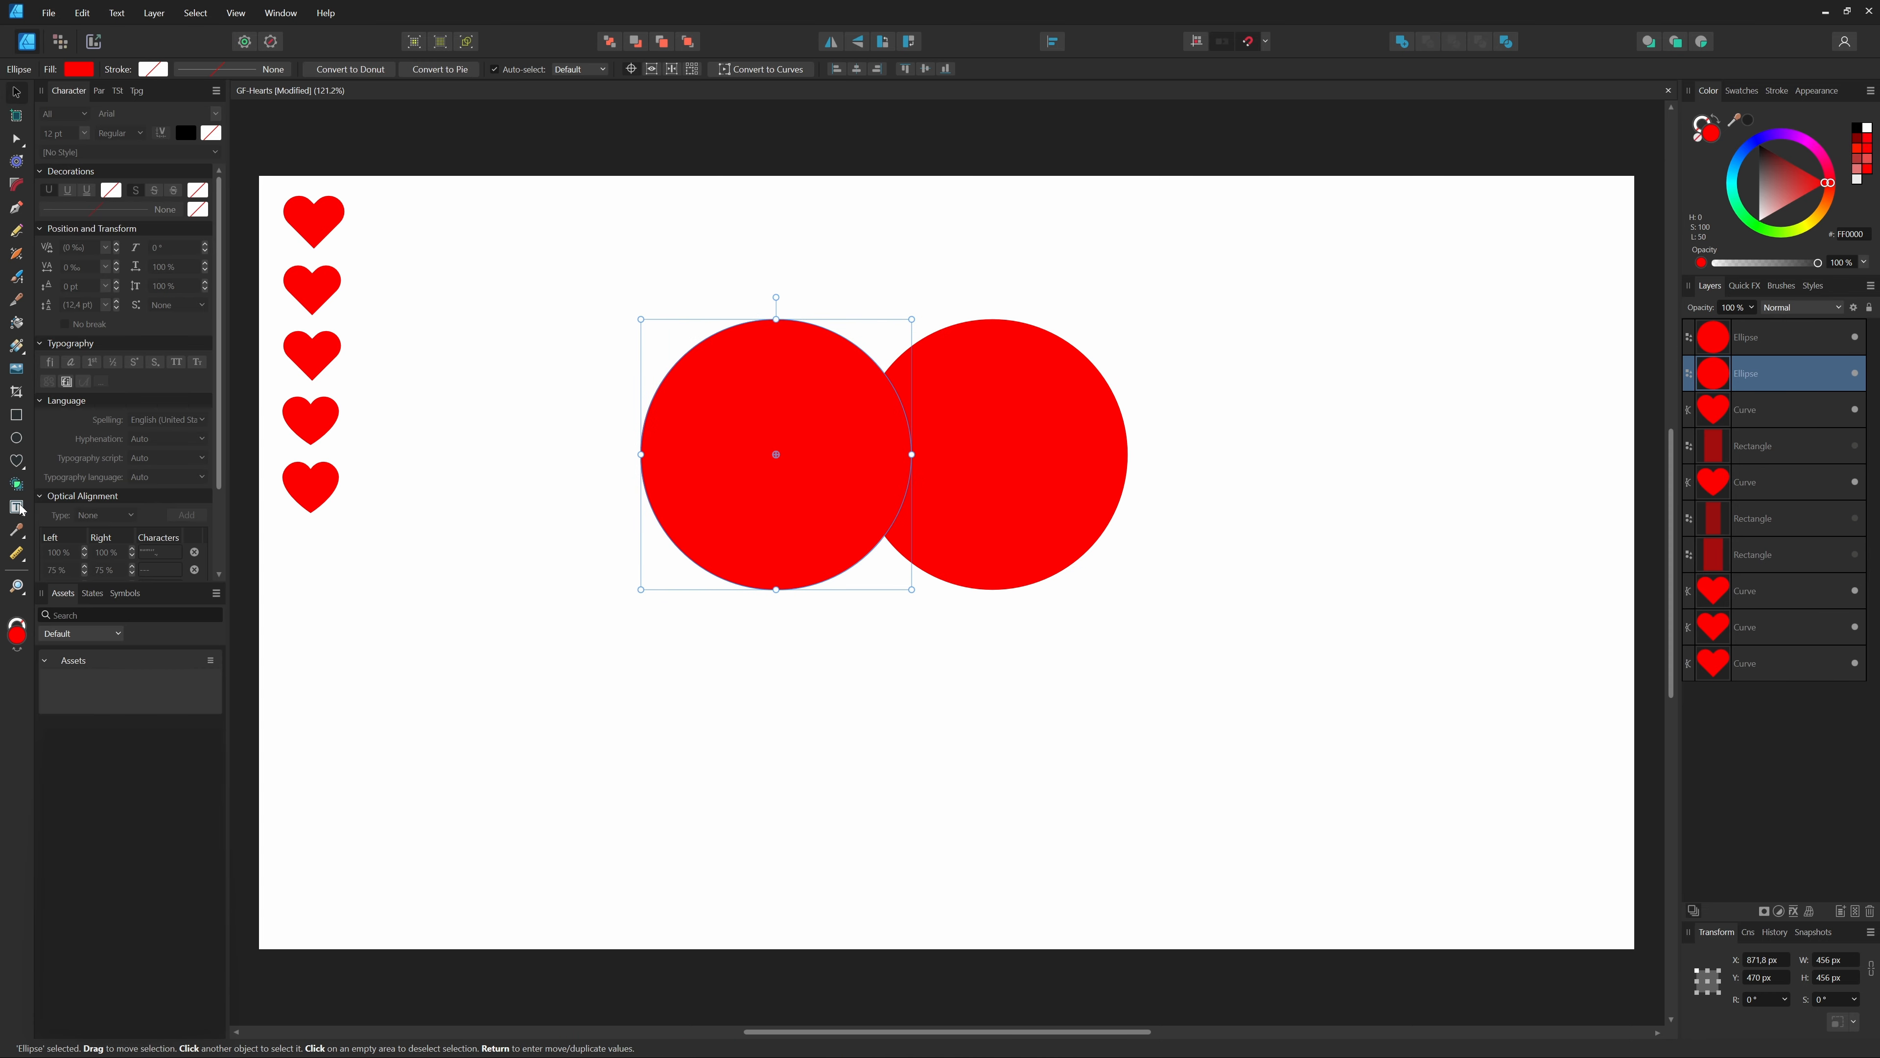
click(16, 416)
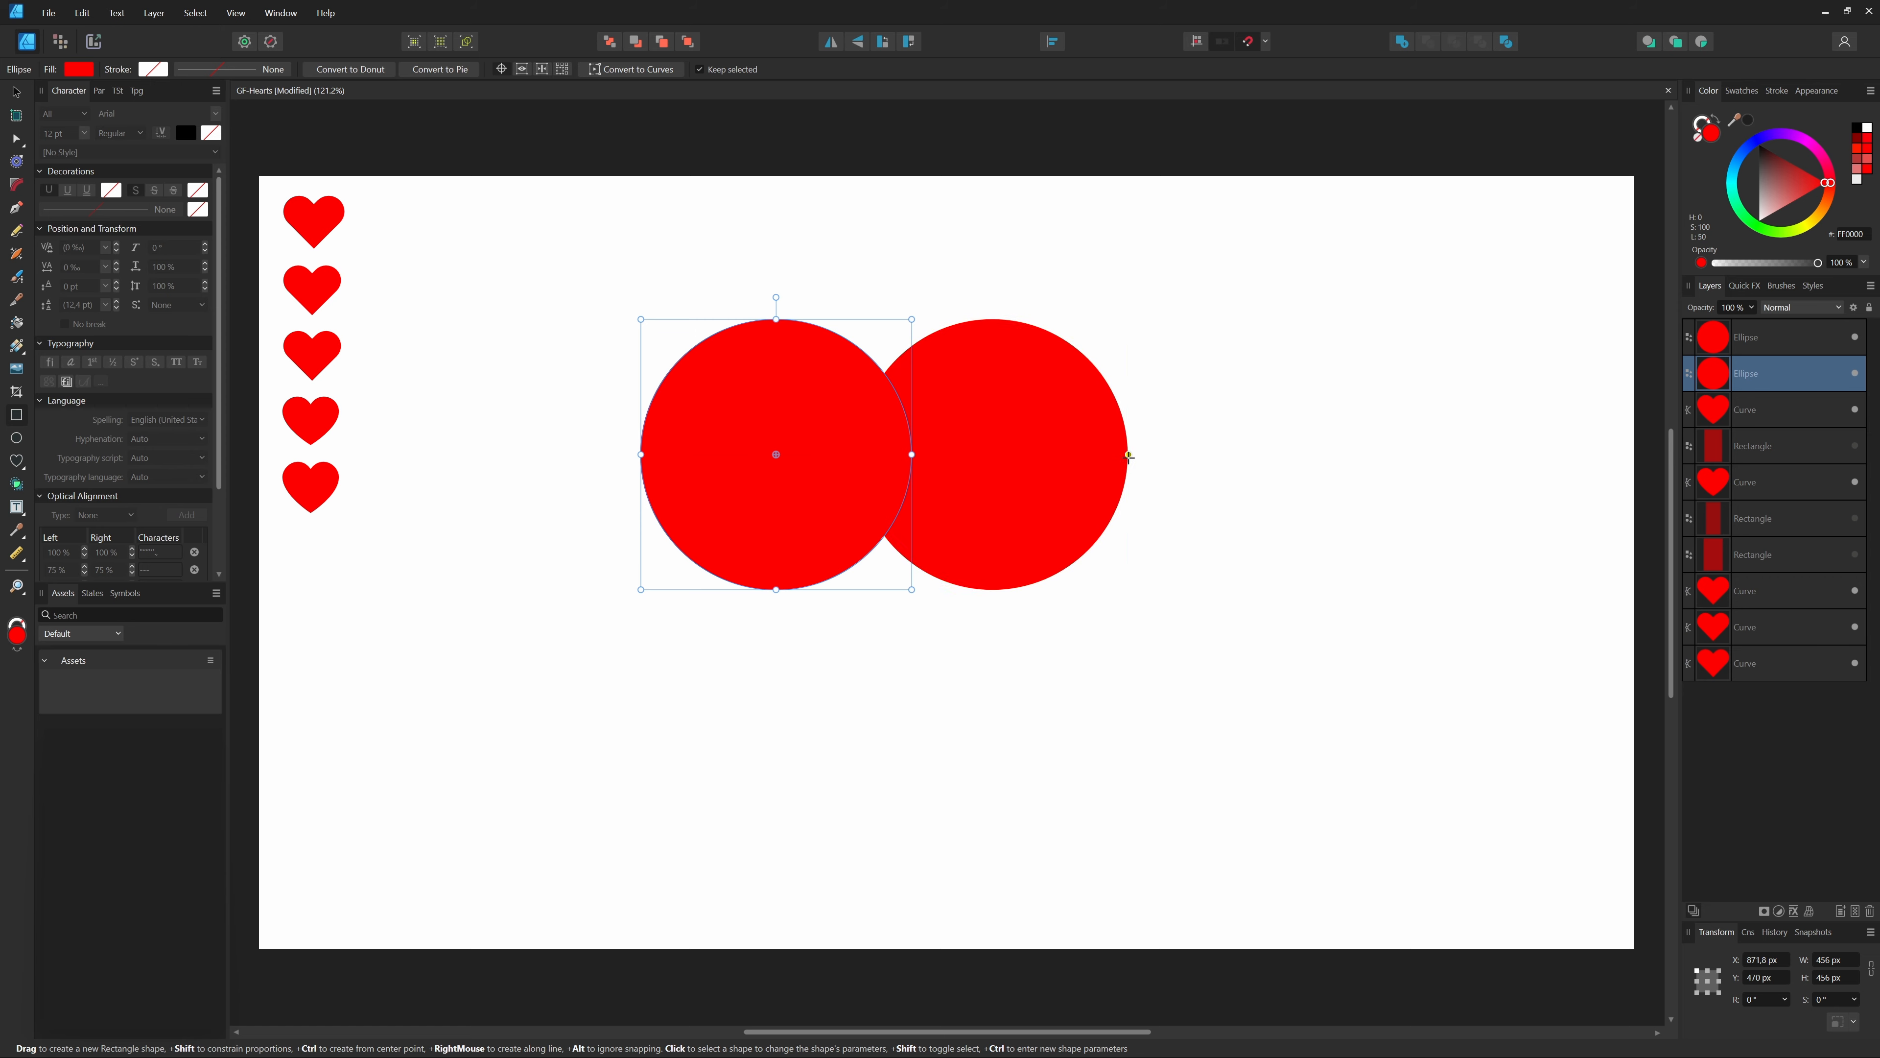
mouse_move(1129, 454)
mouse_down()
mouse_move(1130, 535)
mouse_move(928, 770)
mouse_move(534, 828)
mouse_up()
- Reduce the rectangle's height to two thirds with the expression h*0,6666
click(1830, 974)
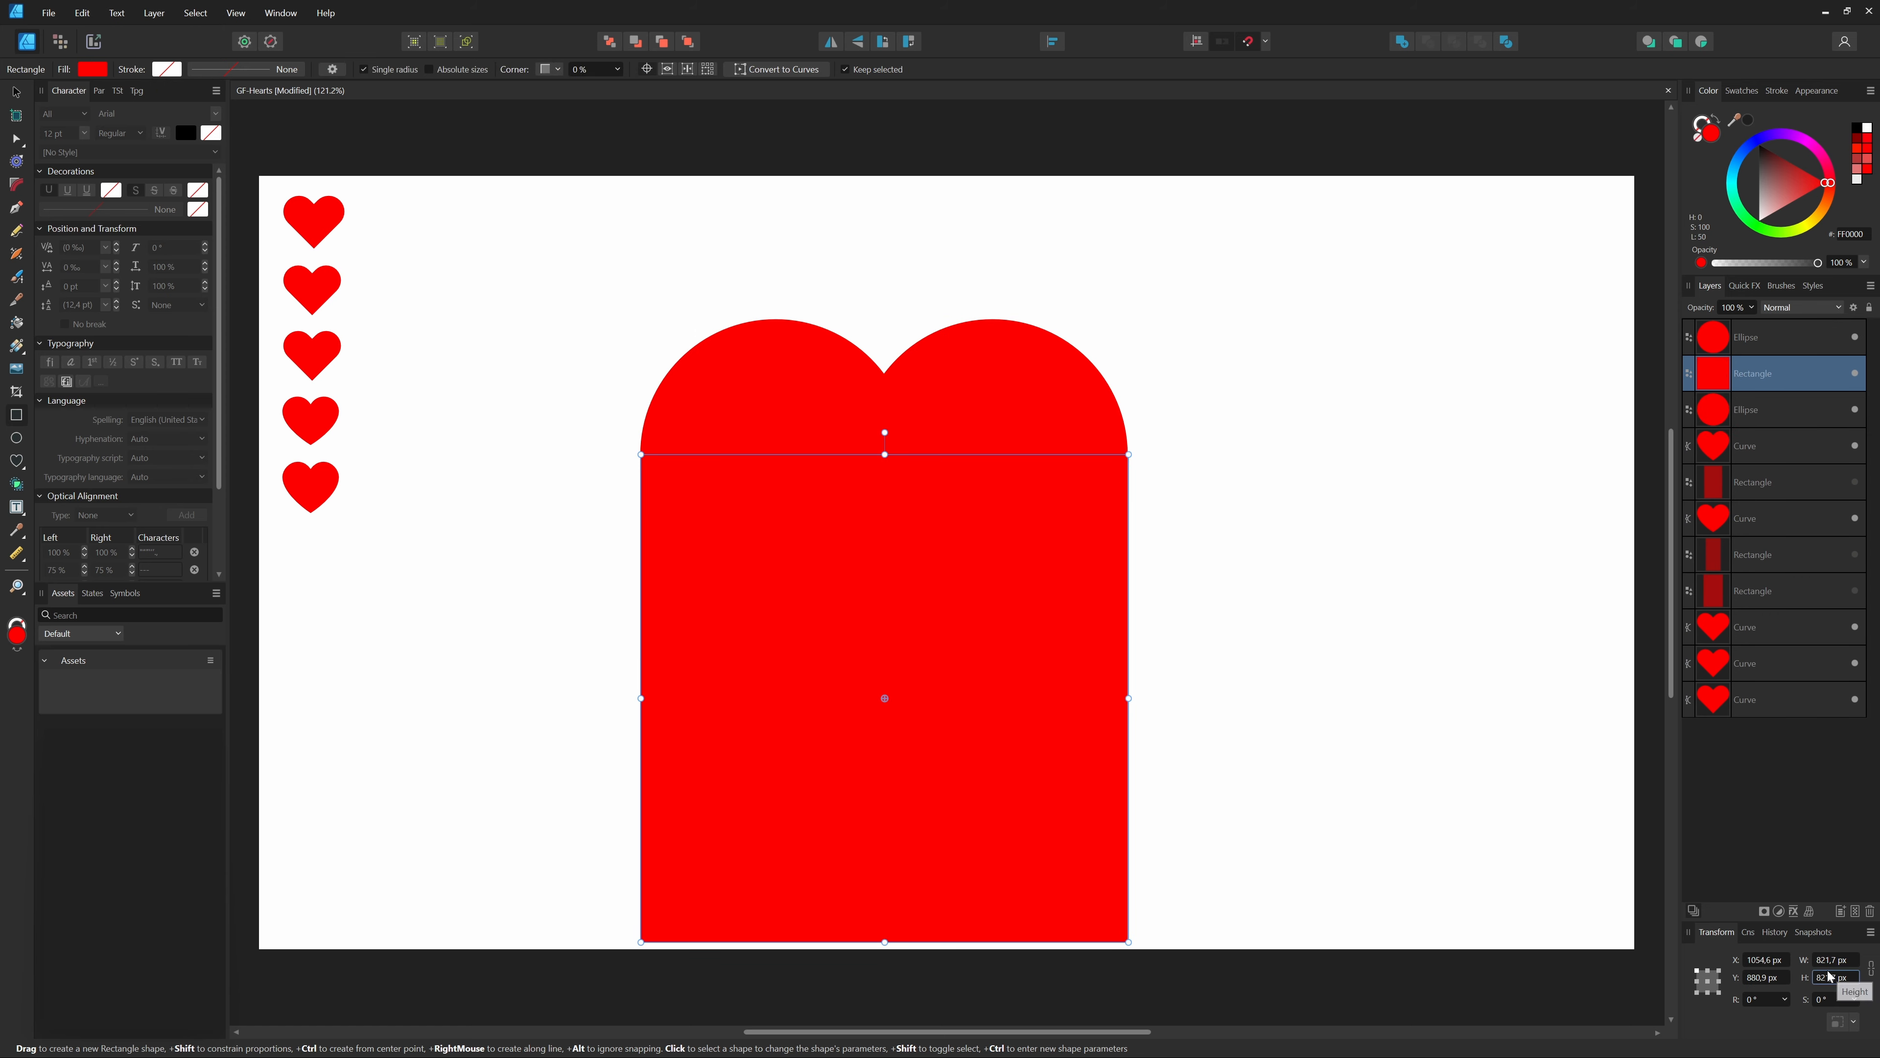
click(1828, 973)
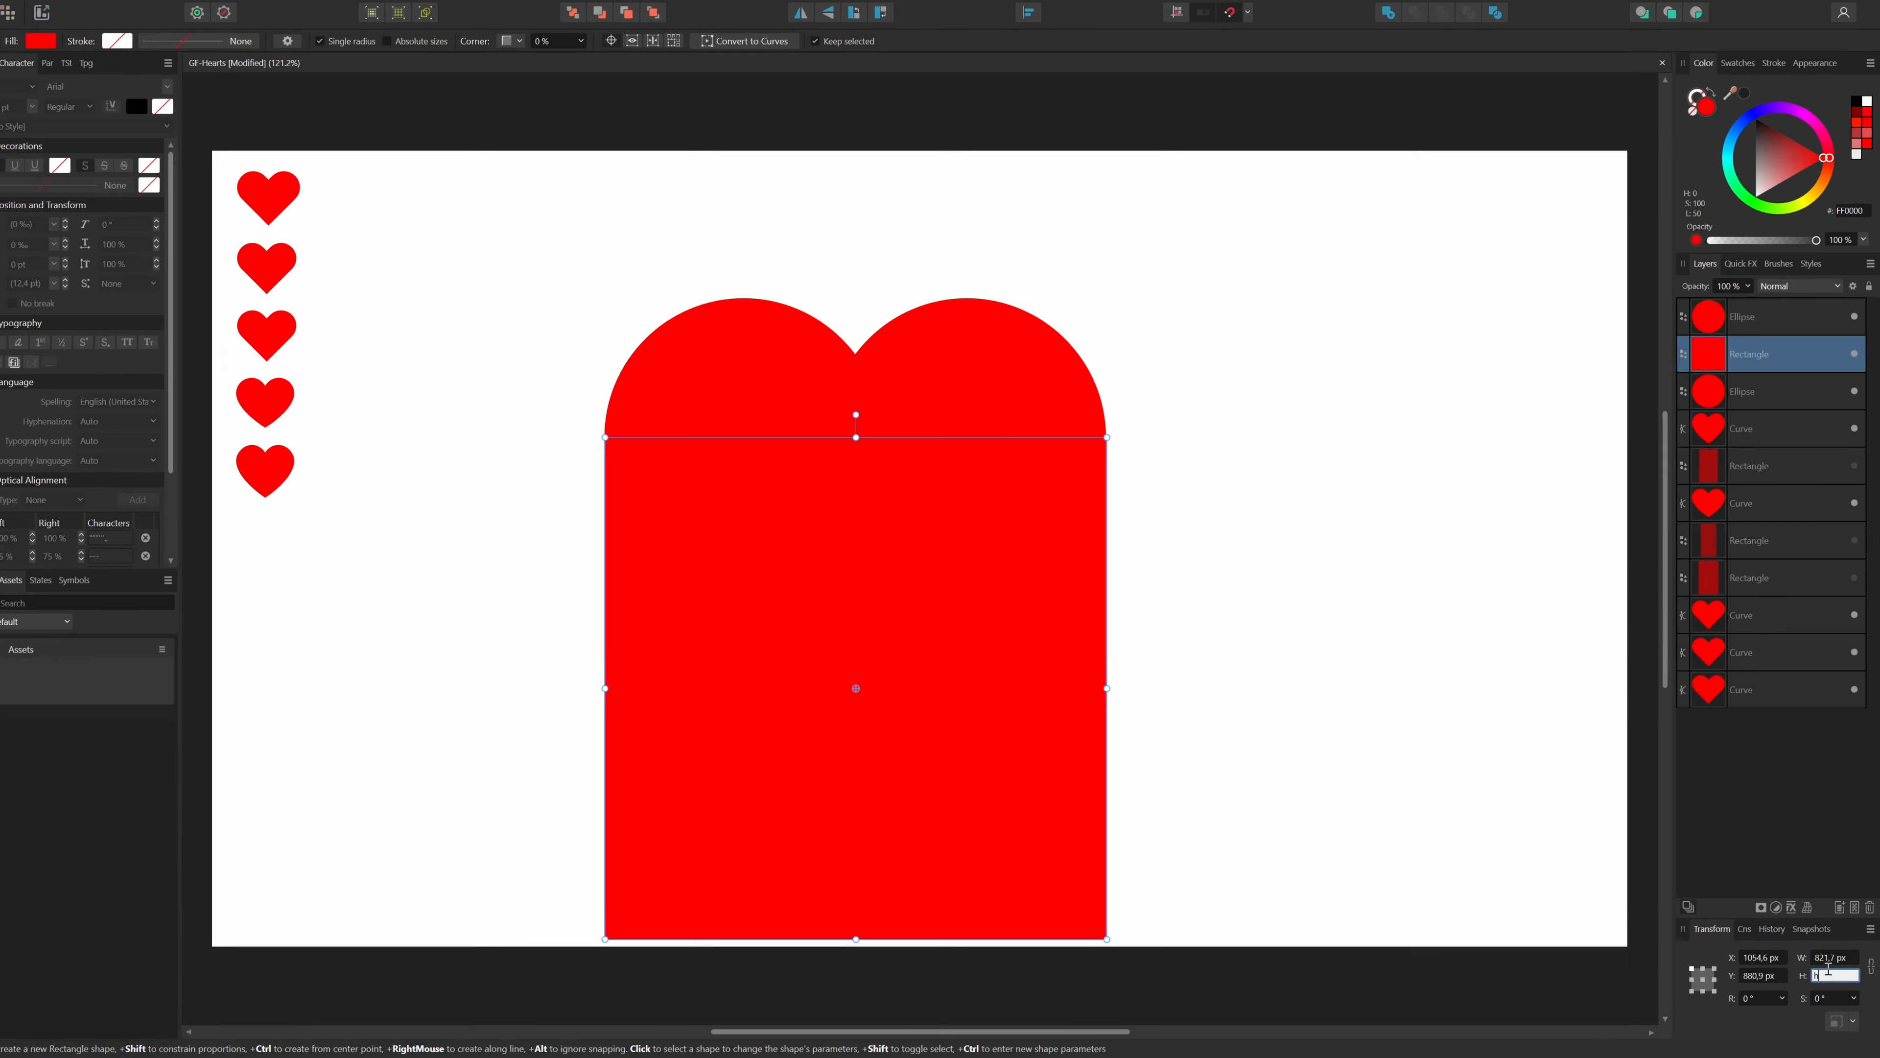
text(h-)
key(BackSpace)
key(BackSpace)
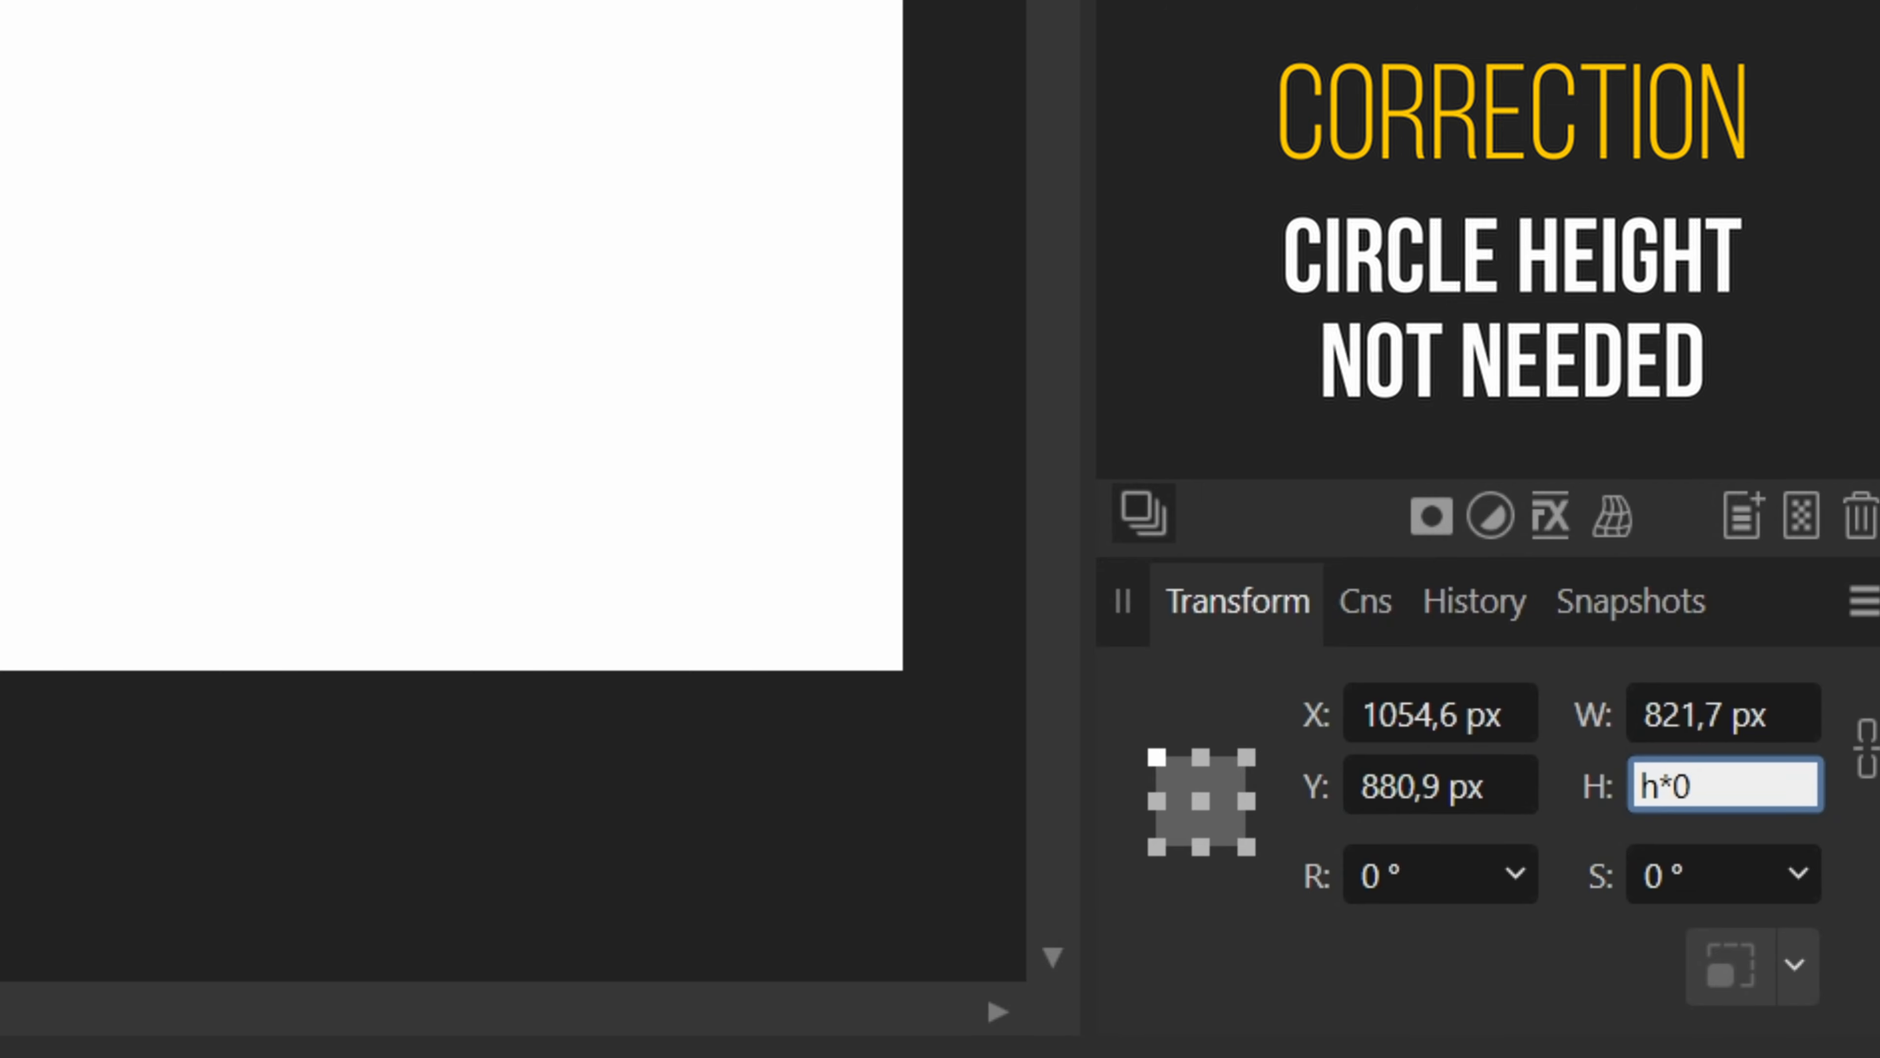
text(h*0,6666)
key(Return)
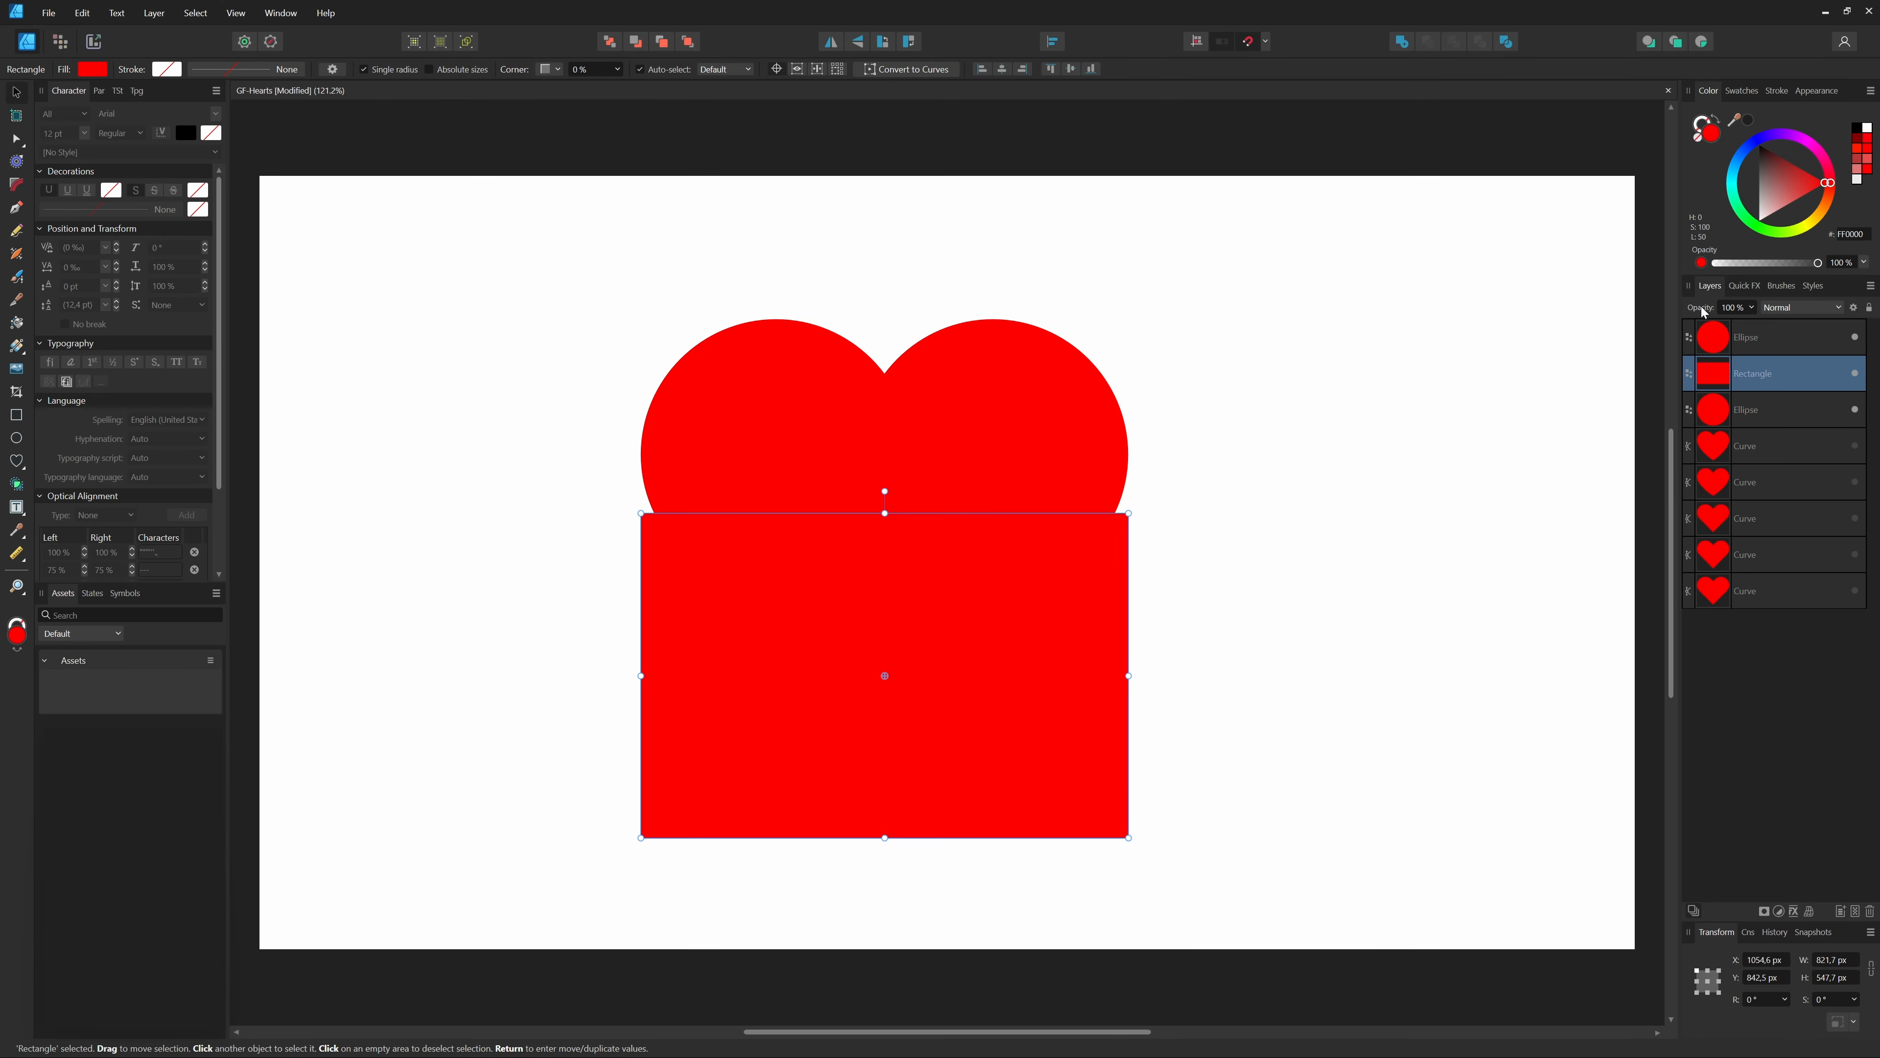
- Set the rectangle's layer opacity to 51 % and move it up so its upper edge lies on the circles' centre line
drag(1702, 311, 1624, 311)
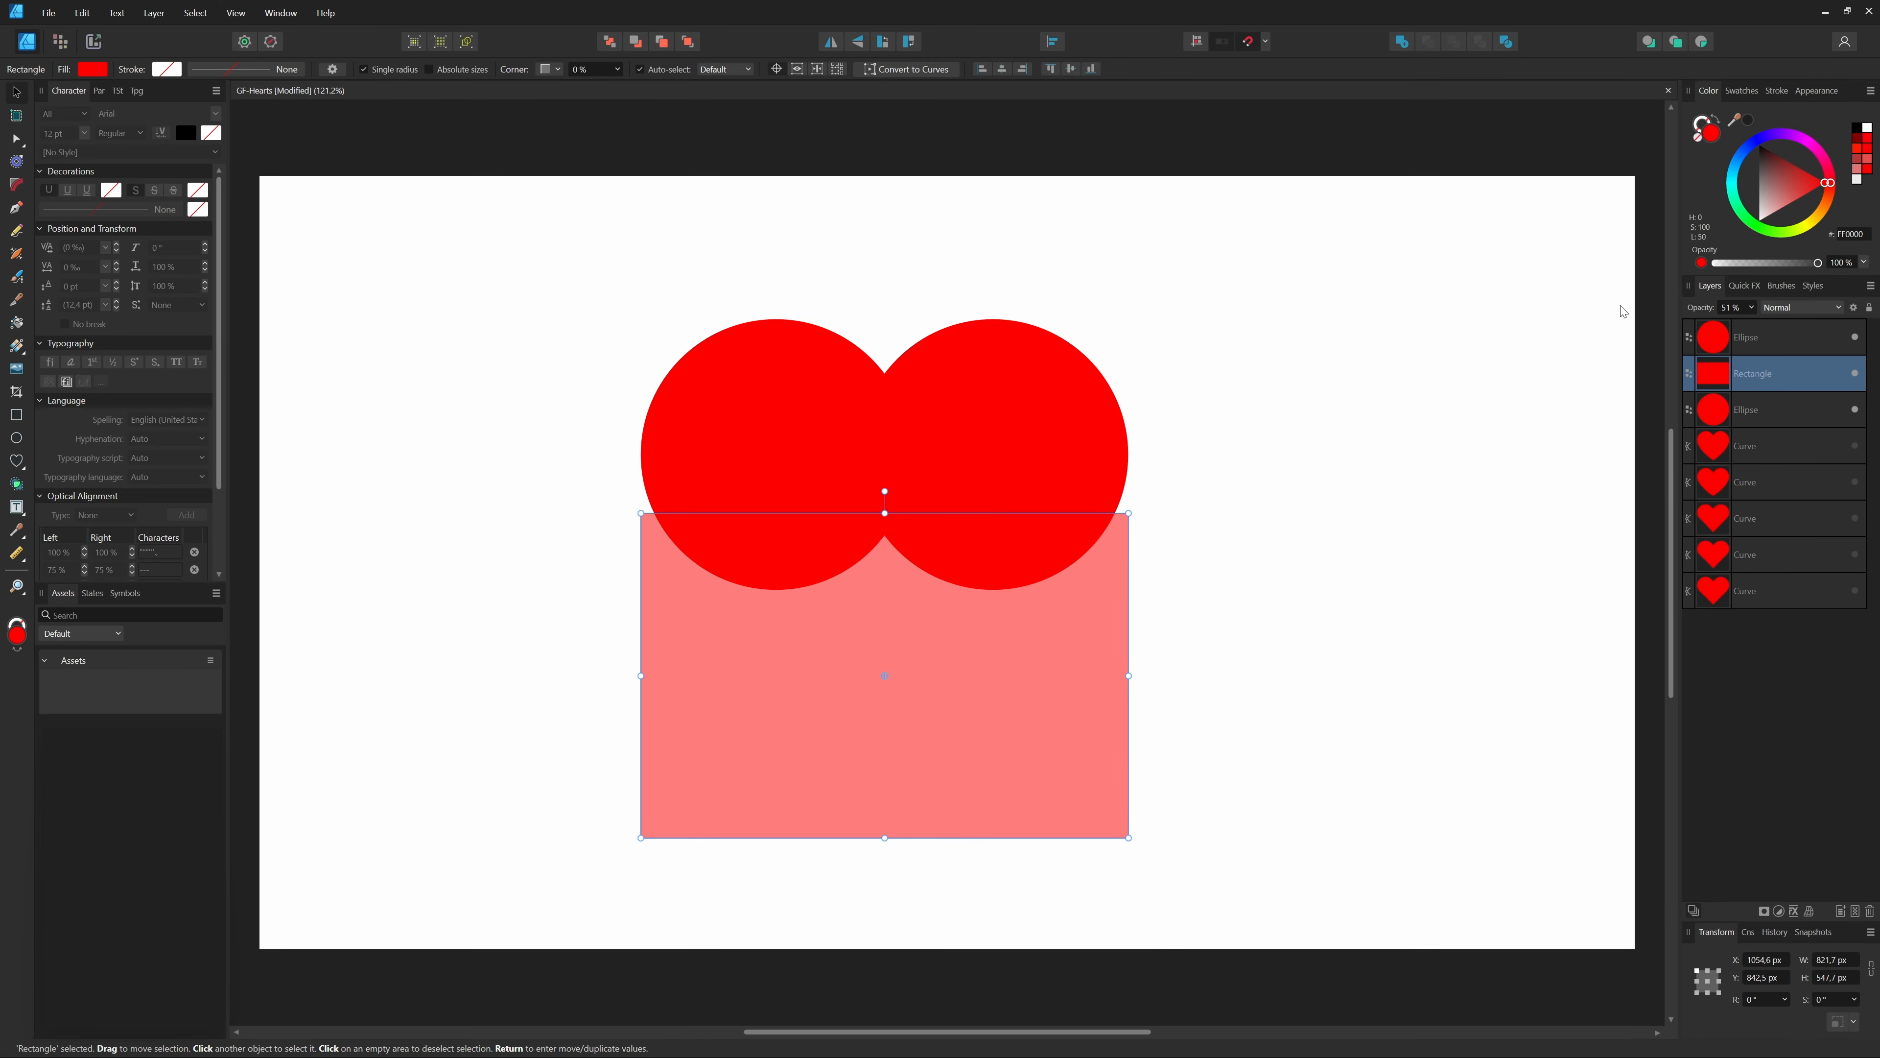
drag(925, 719, 927, 658)
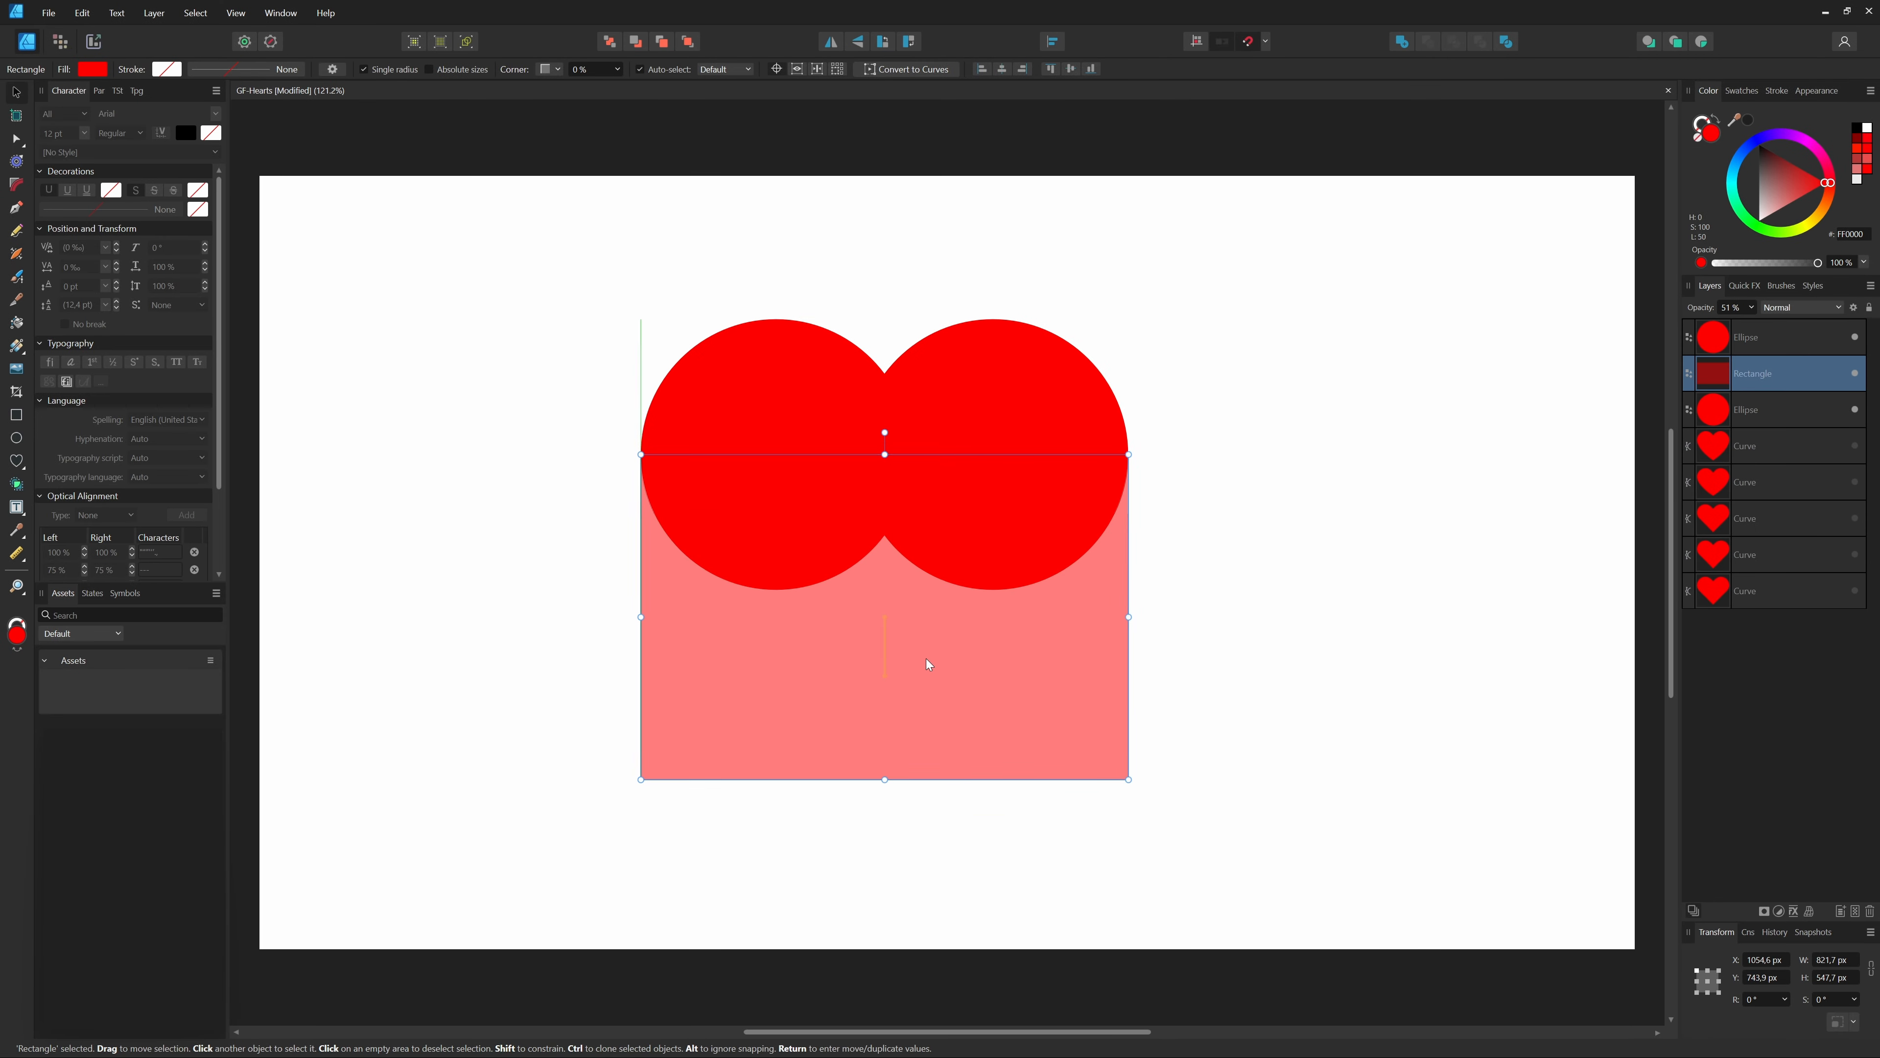
click(1205, 669)
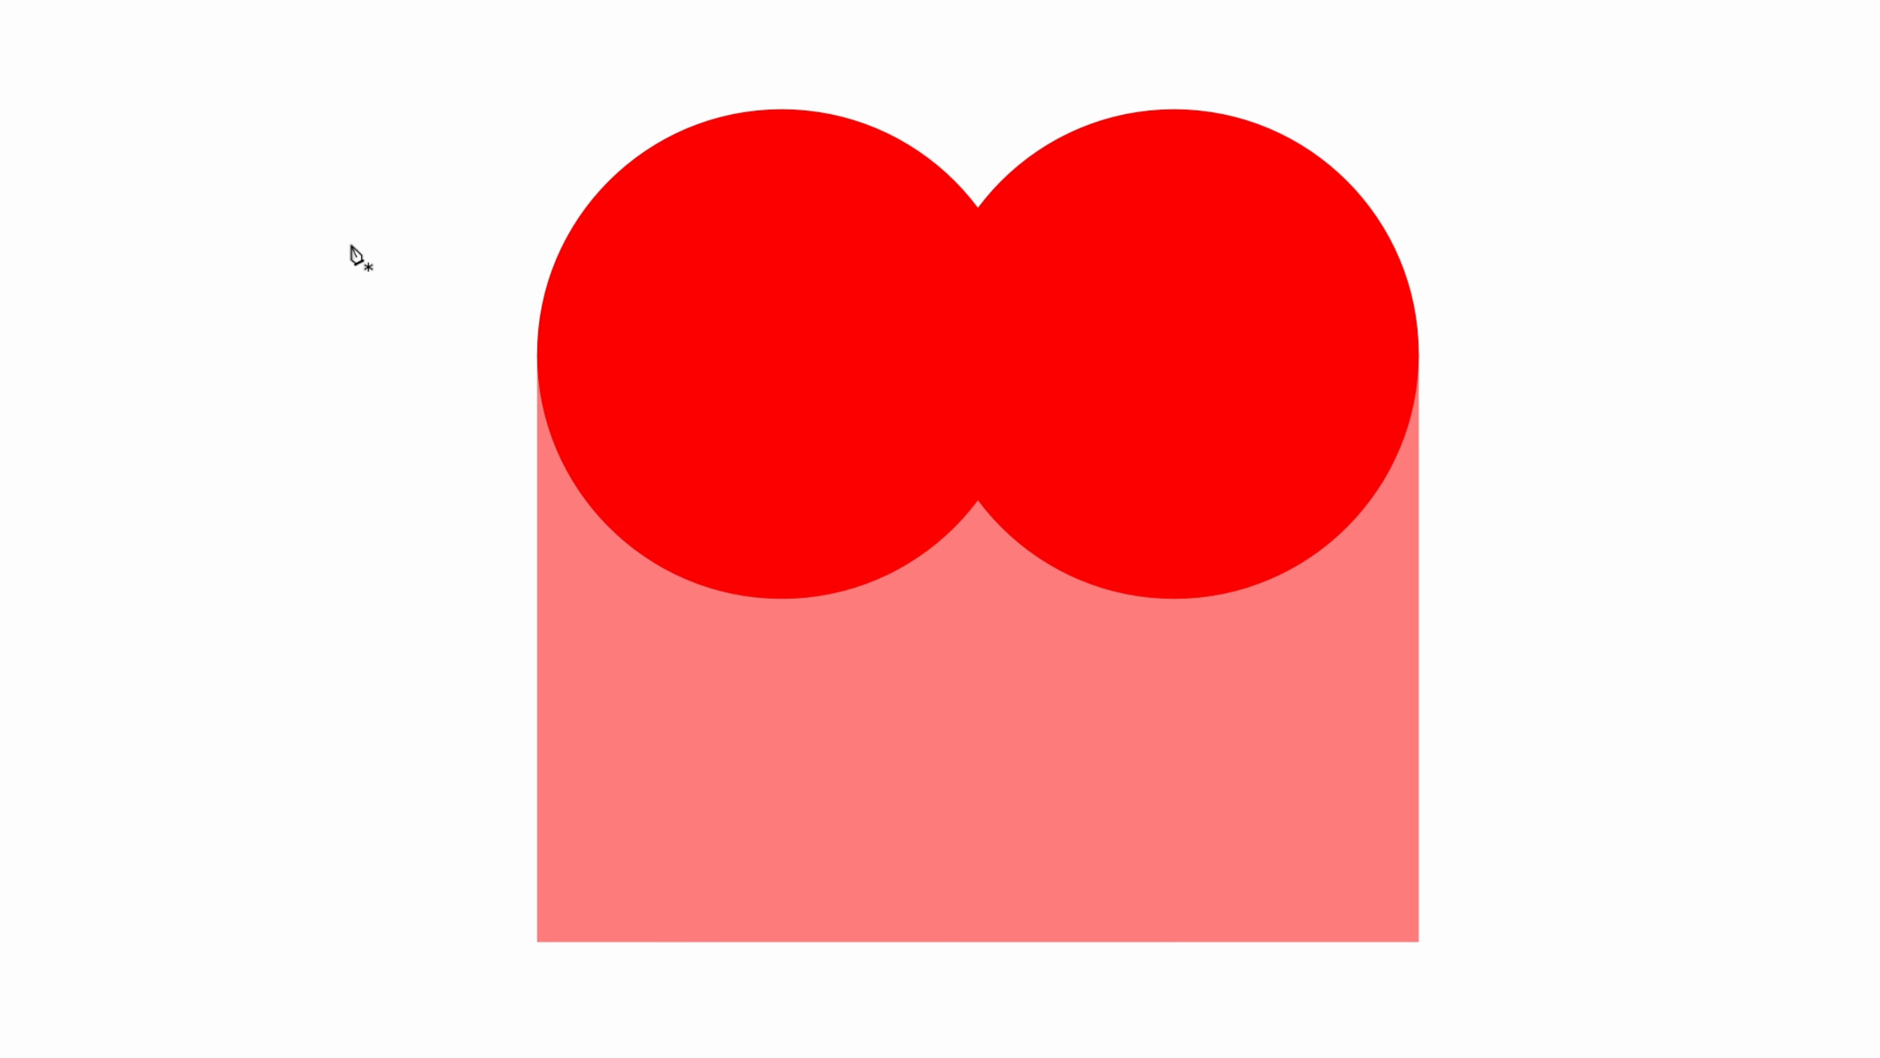
- Draw a closed Pen triangle through the rectangle's upper-left corner, the midpoint of its lower edge and its upper-right corner
click(536, 354)
click(978, 942)
click(1419, 354)
click(537, 354)
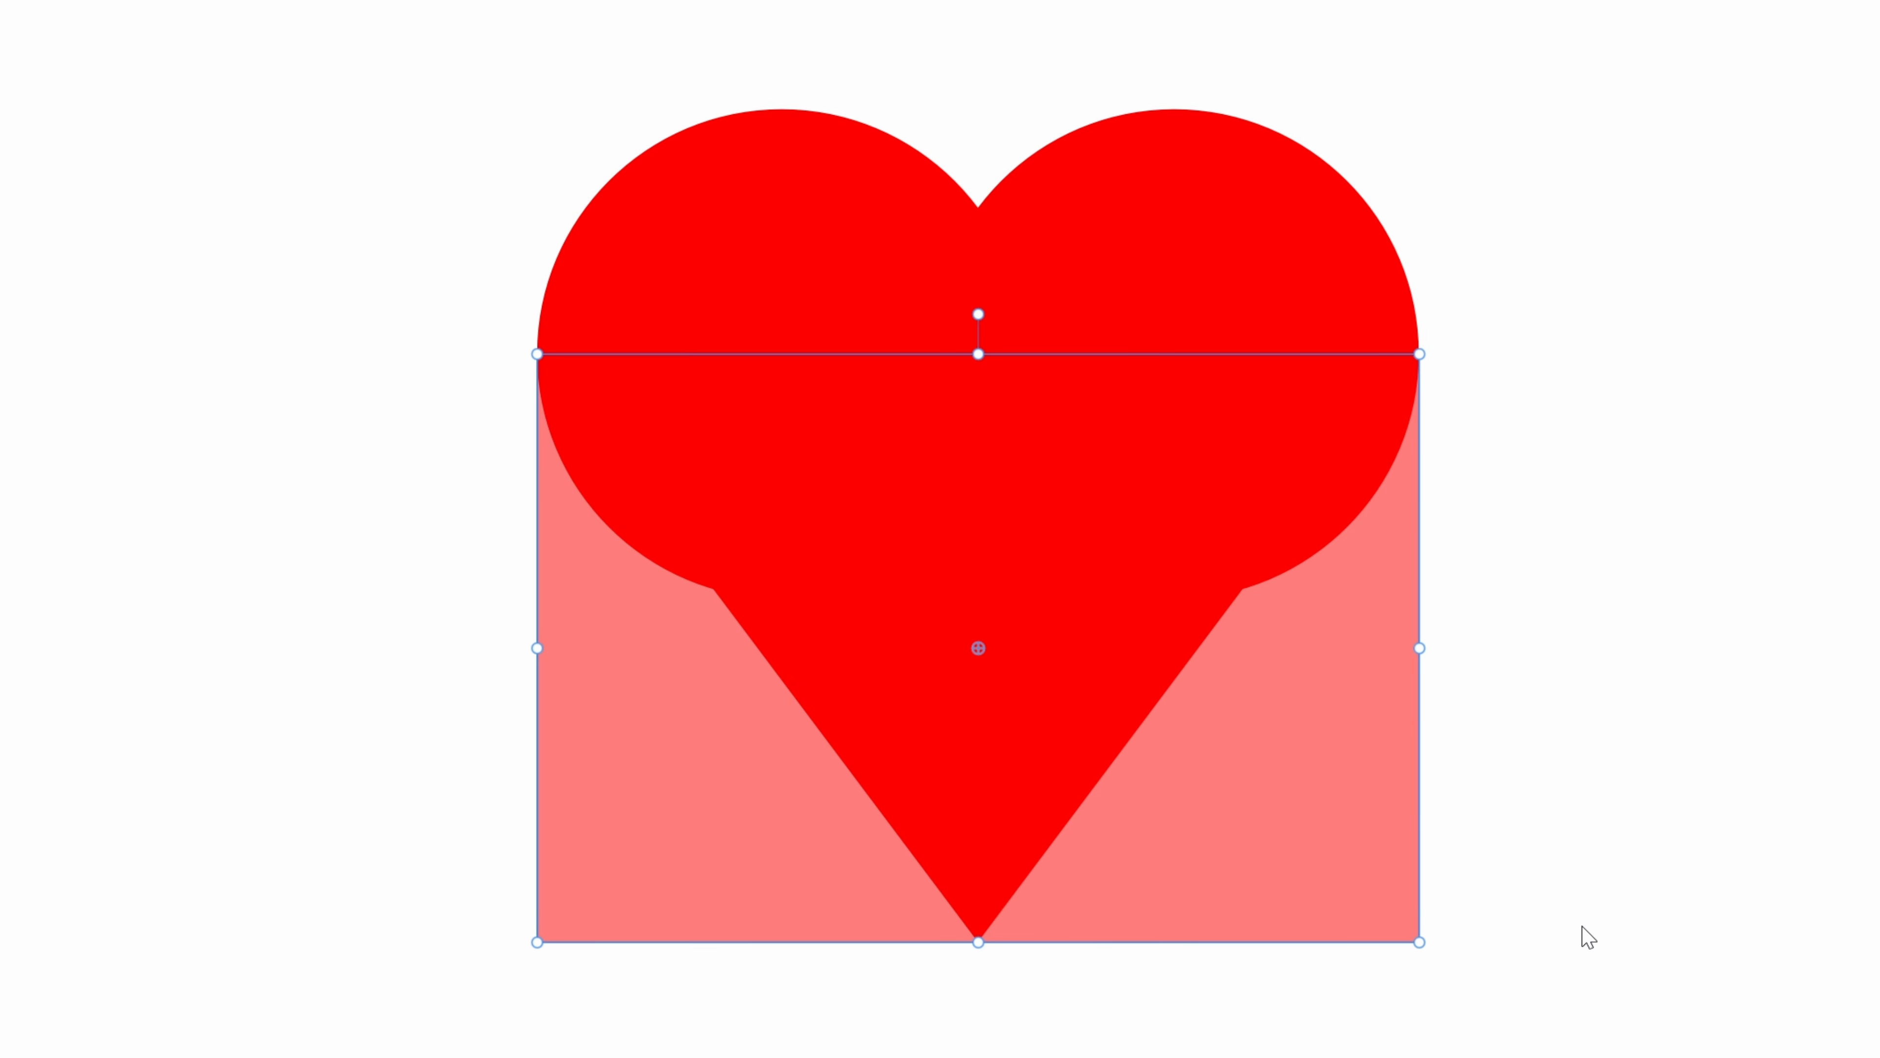
- Delete the guide rectangle and unite the triangle and both circles with the Add operation
key(Delete)
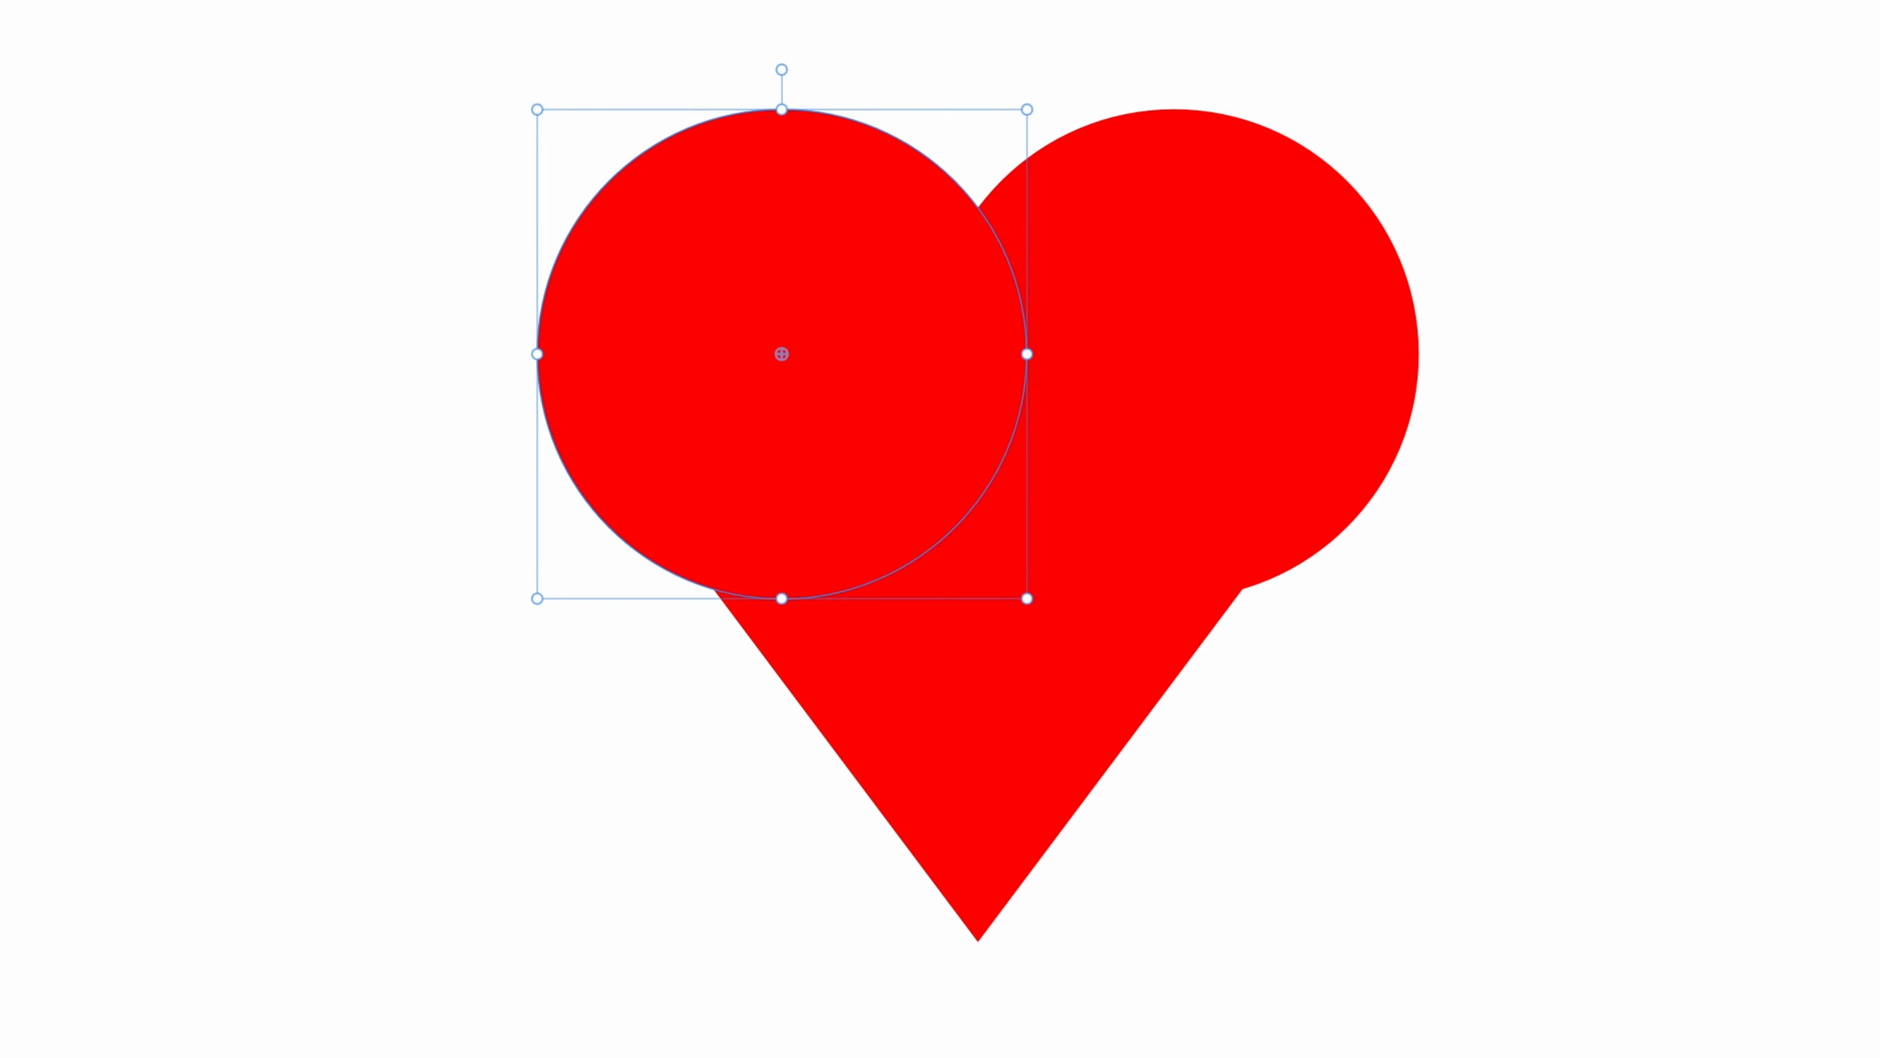
shift+click(1830, 332)
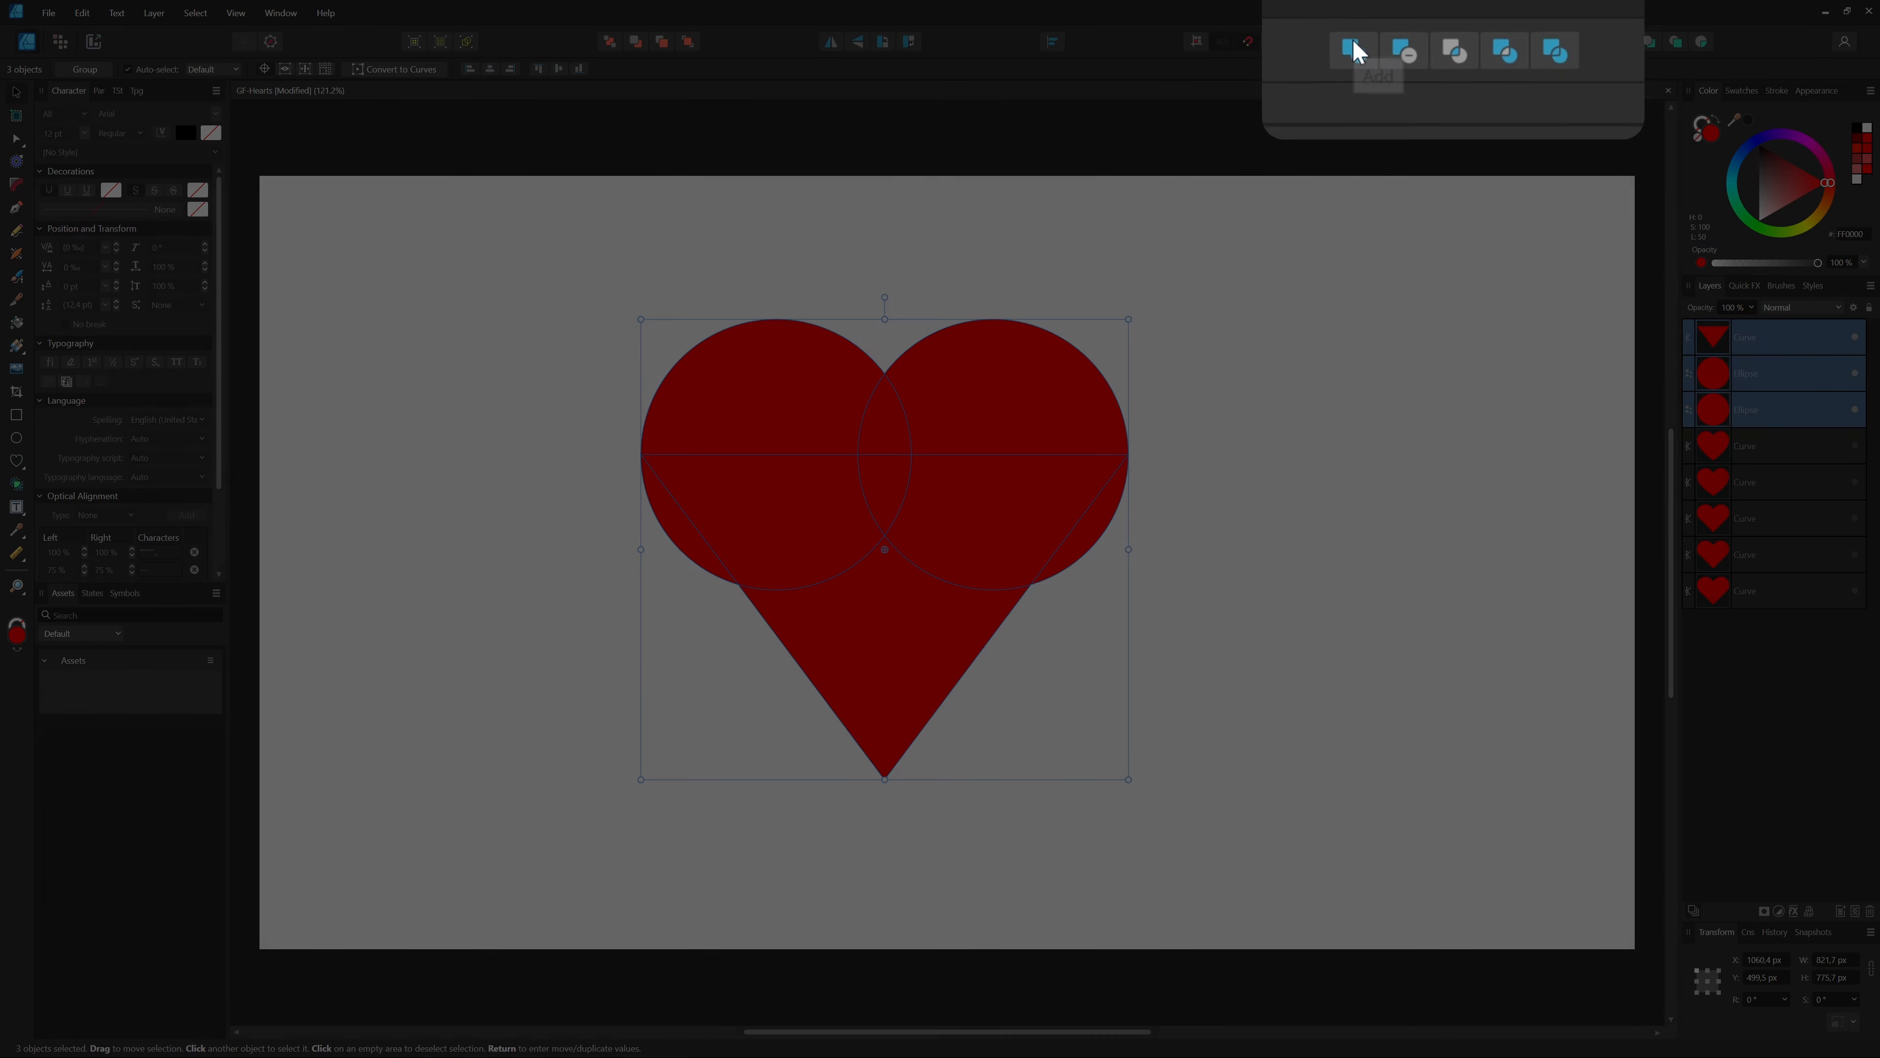
click(1401, 41)
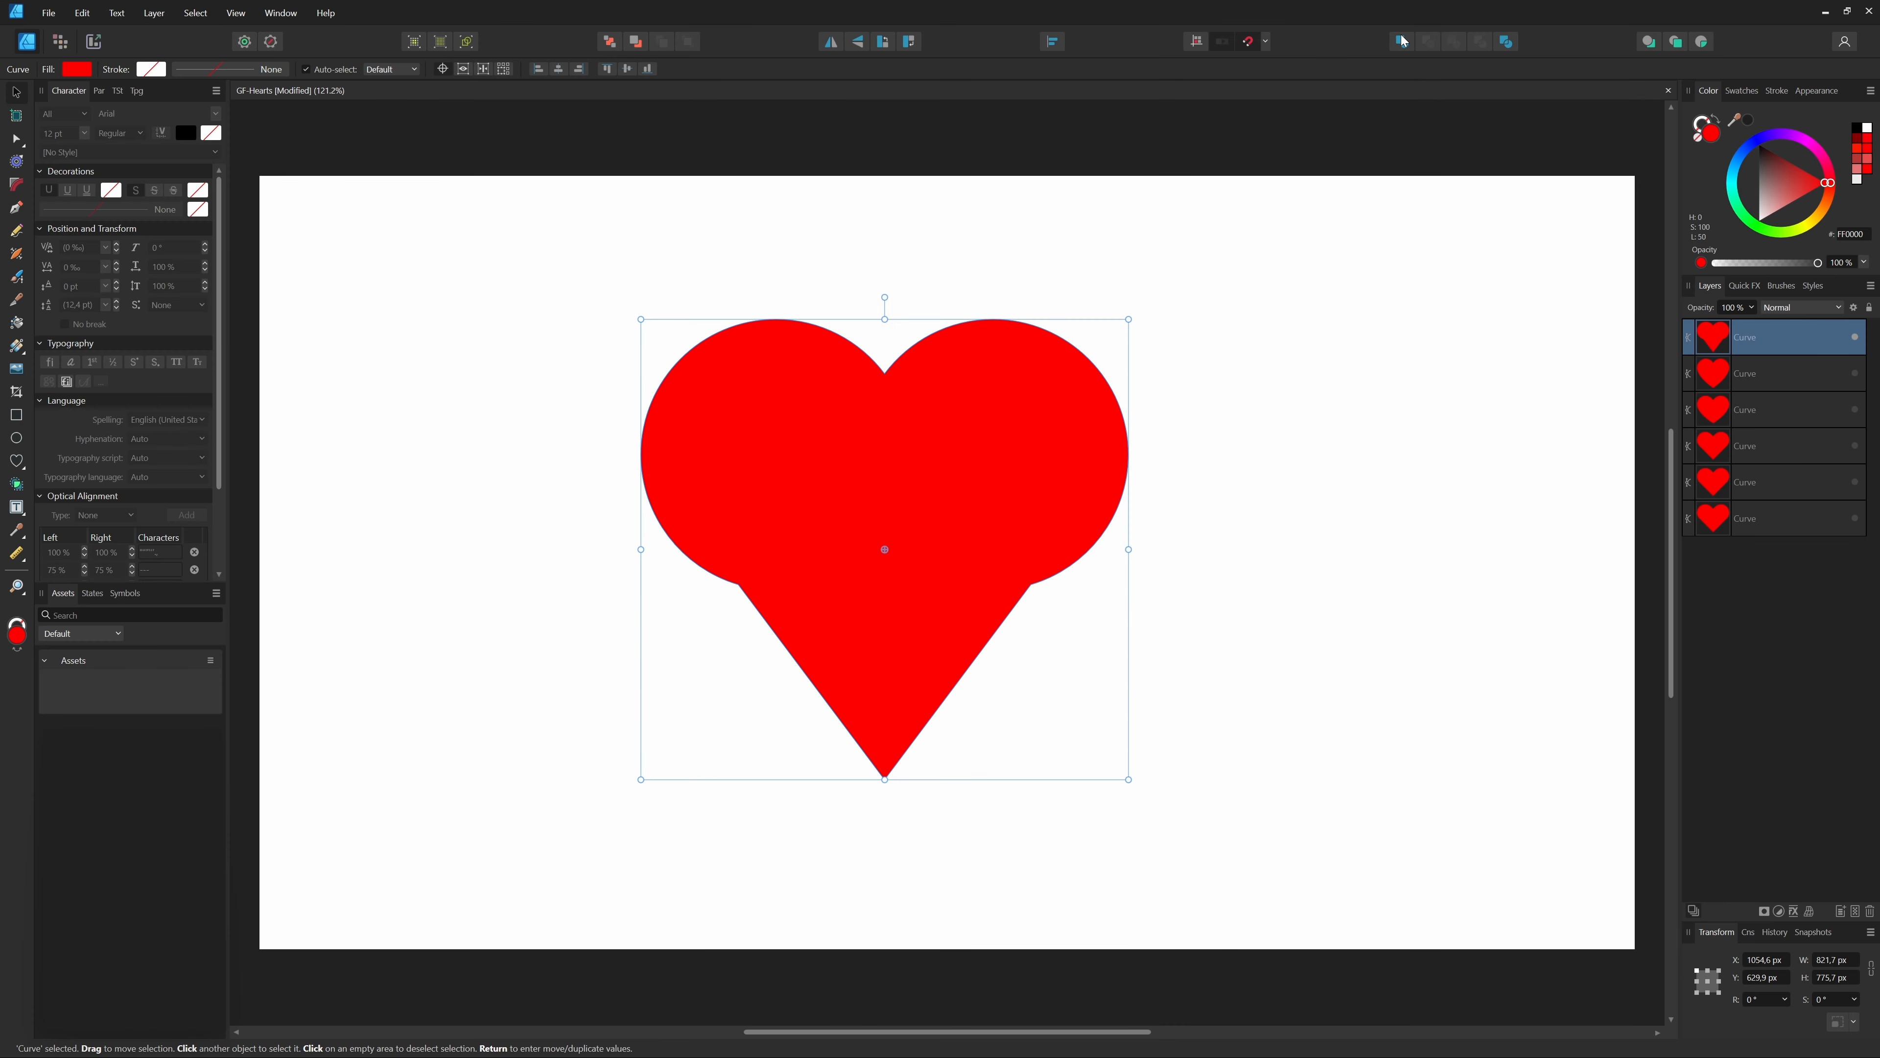
- Delete the two sharp nodes where the circles meet the triangle's slanted sides
key(a)
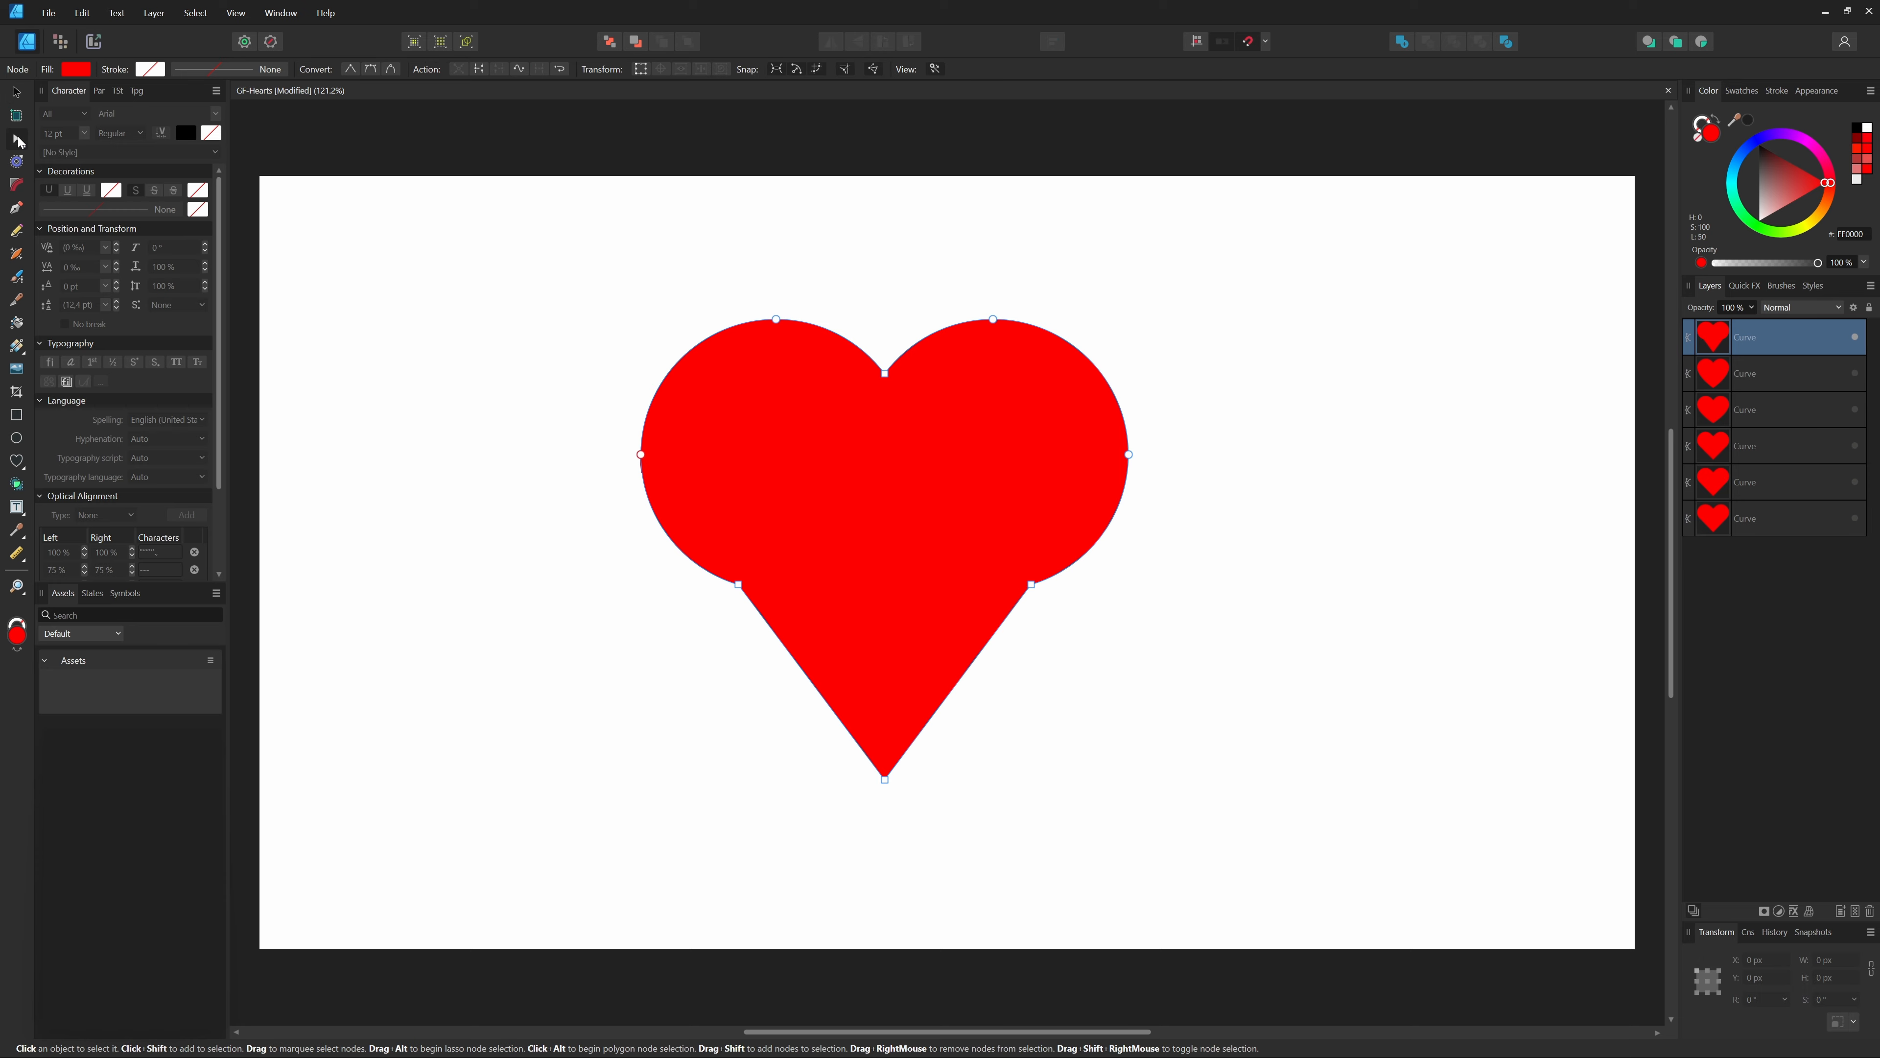
click(1031, 585)
key(Delete)
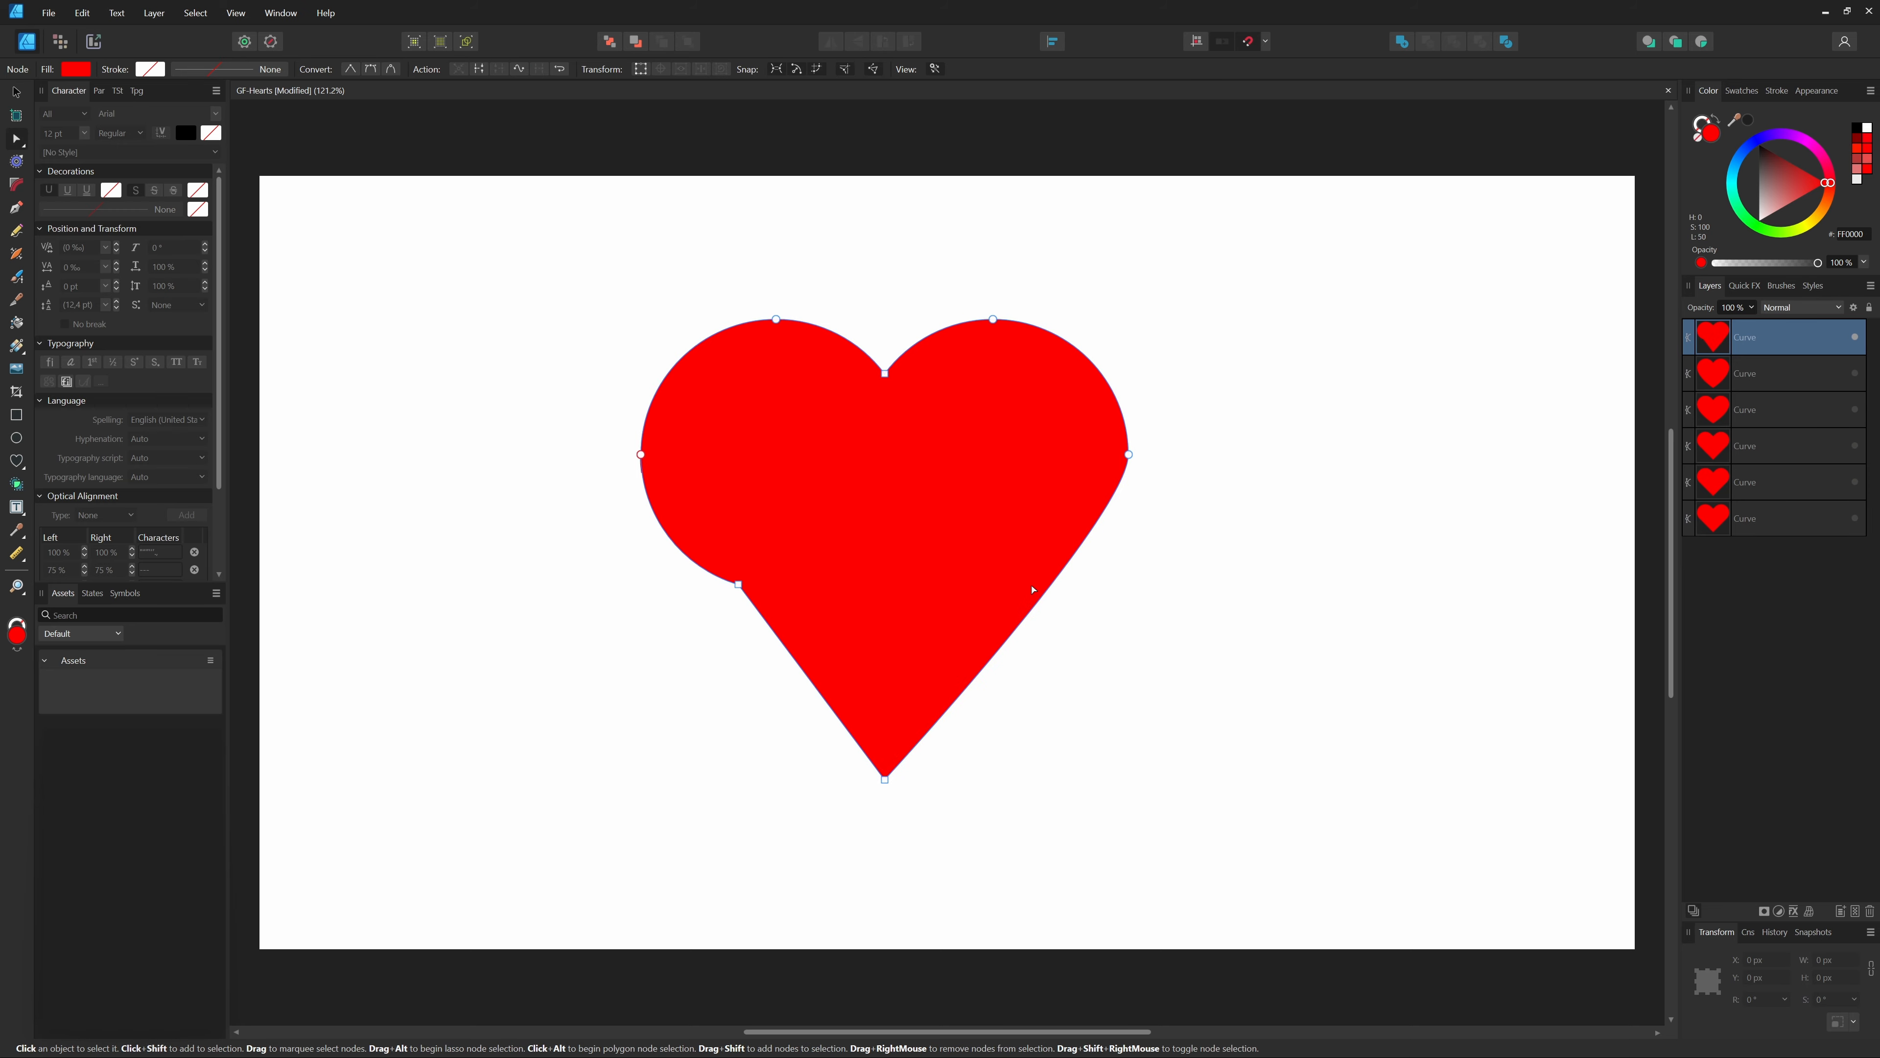
click(741, 584)
key(Delete)
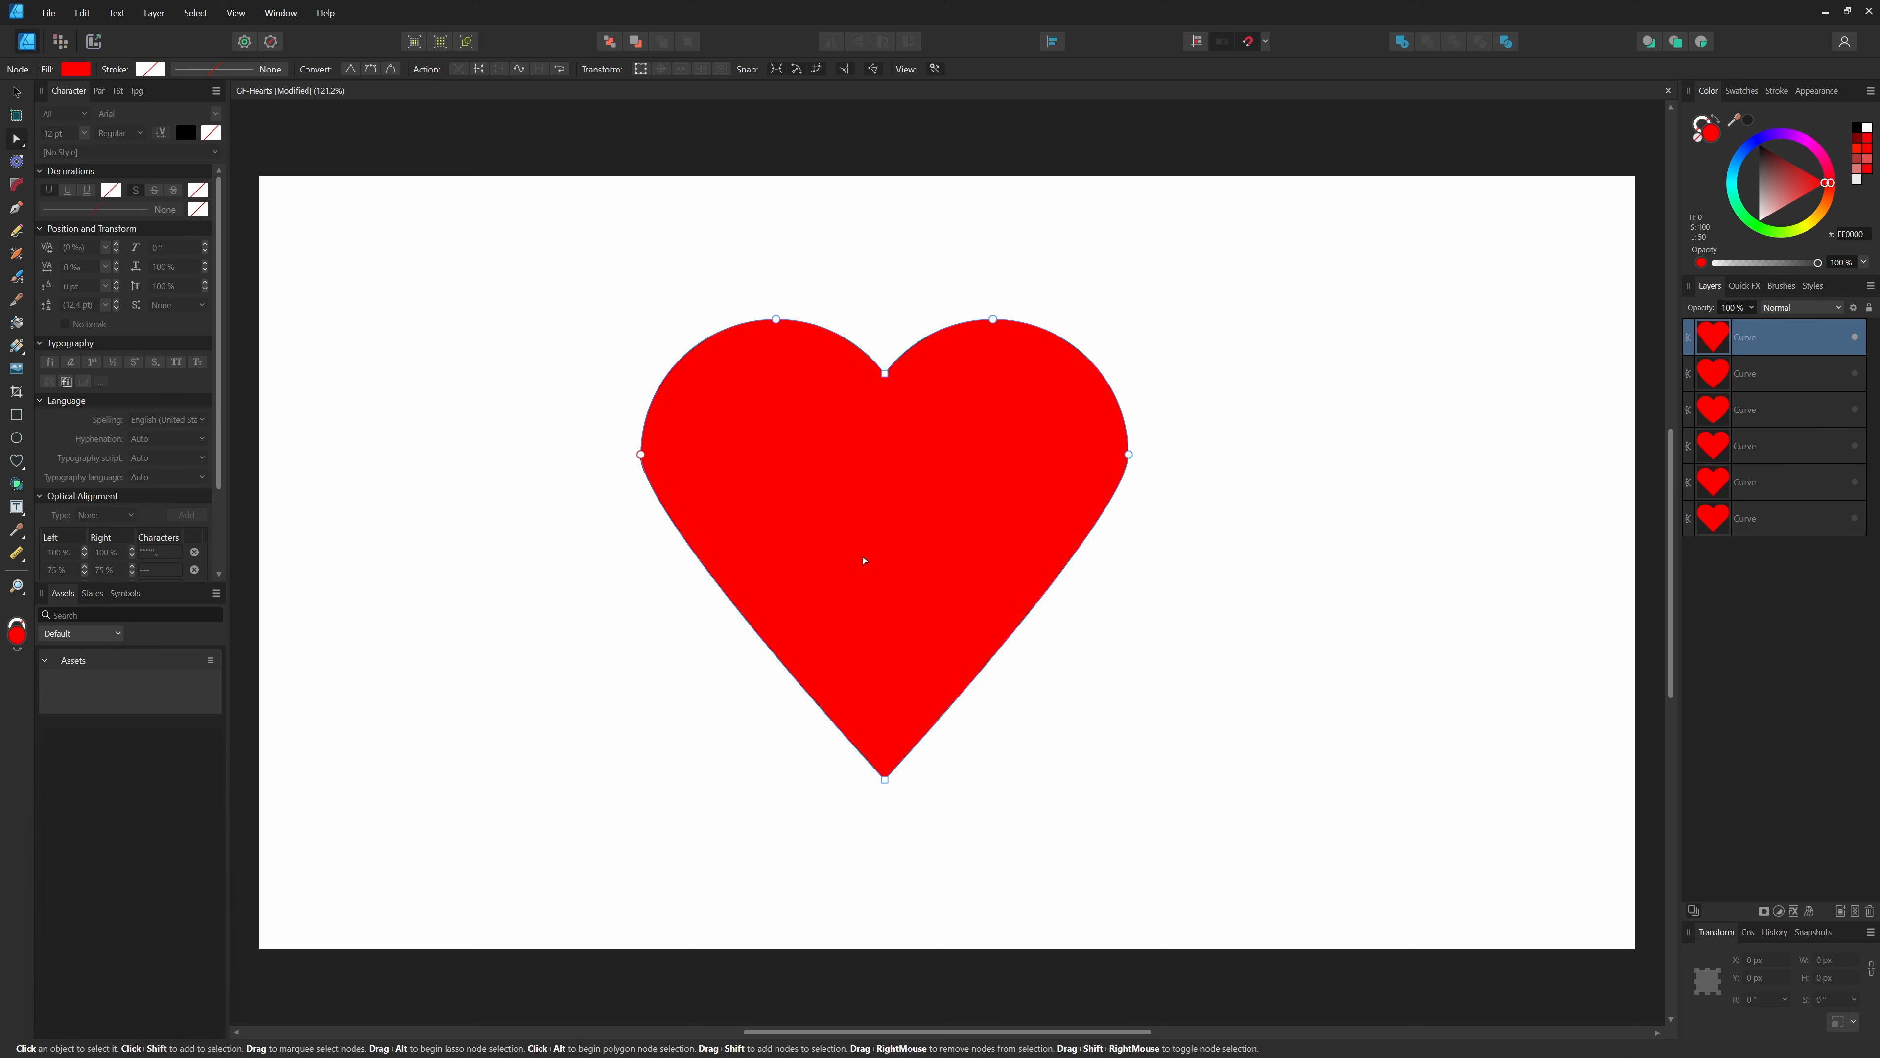
- Lengthen the lower handles of the heart's outermost side nodes straight down to round out both lower sides
click(1129, 454)
drag(1129, 508, 1131, 604)
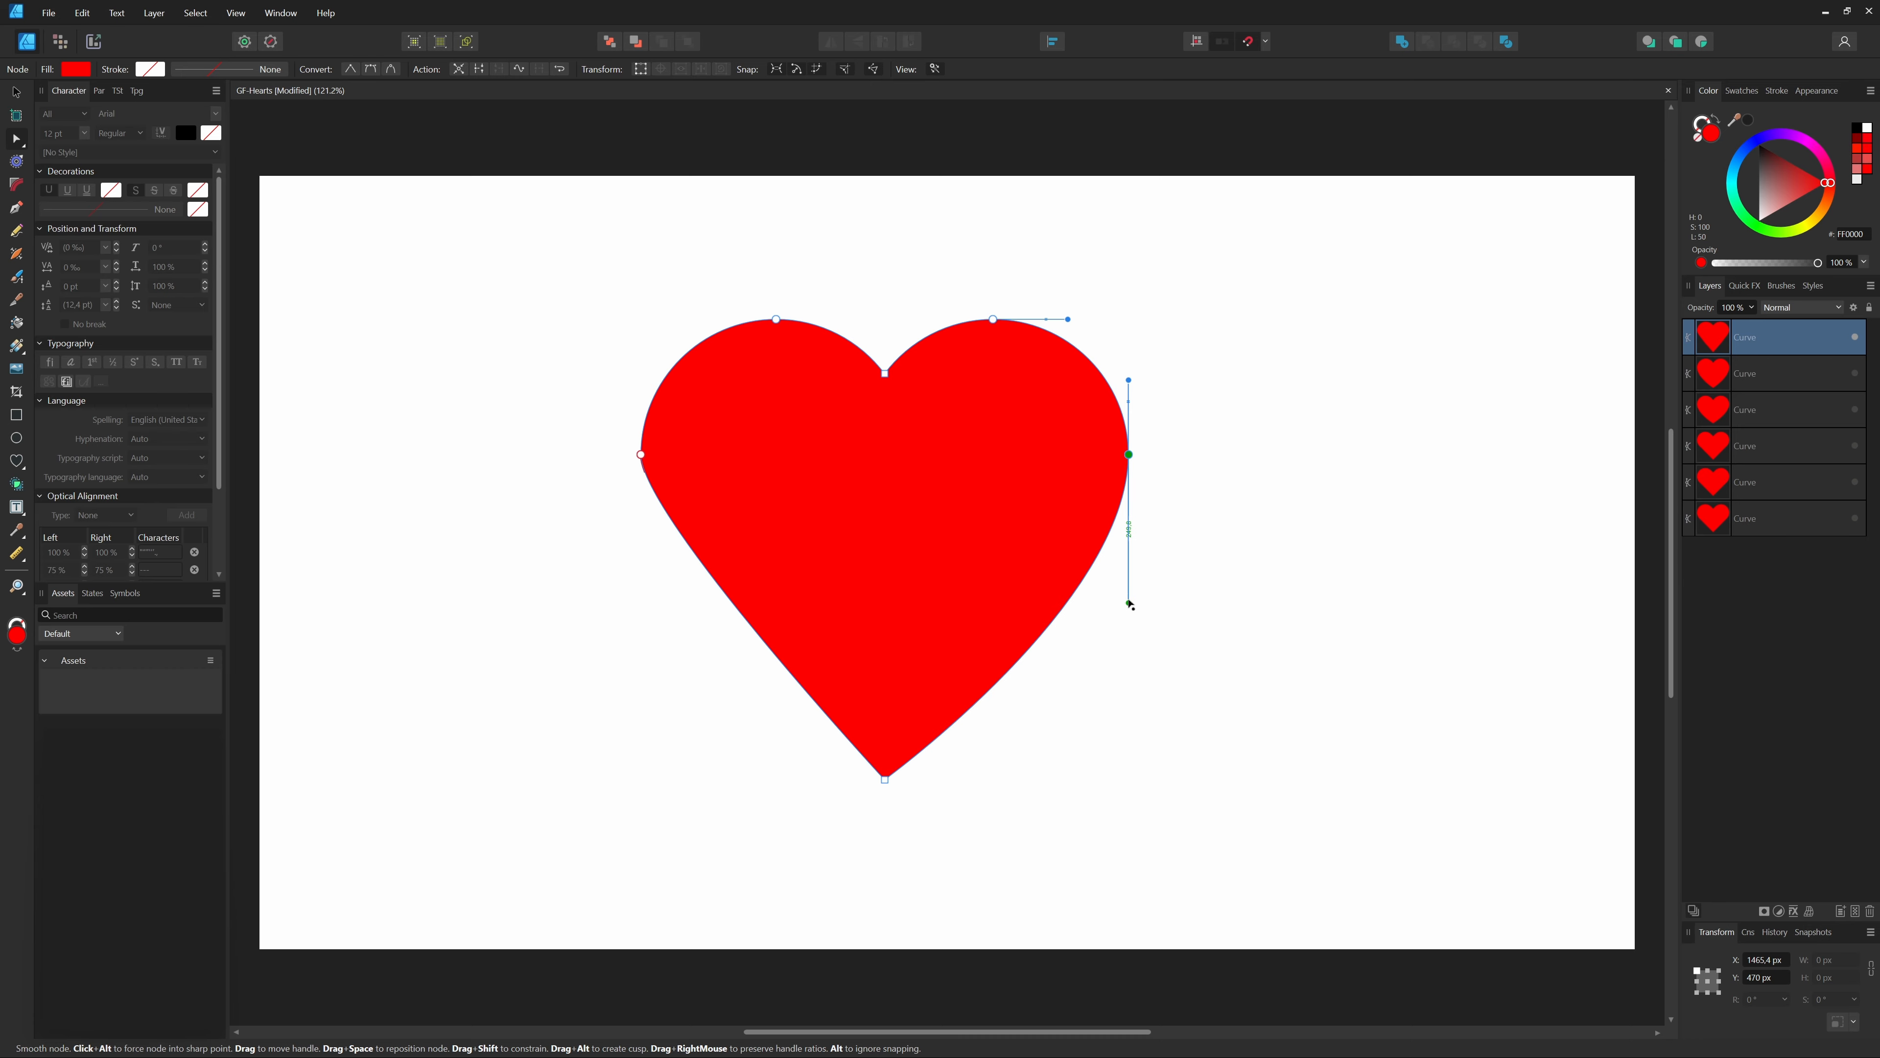
click(641, 454)
drag(641, 512, 641, 589)
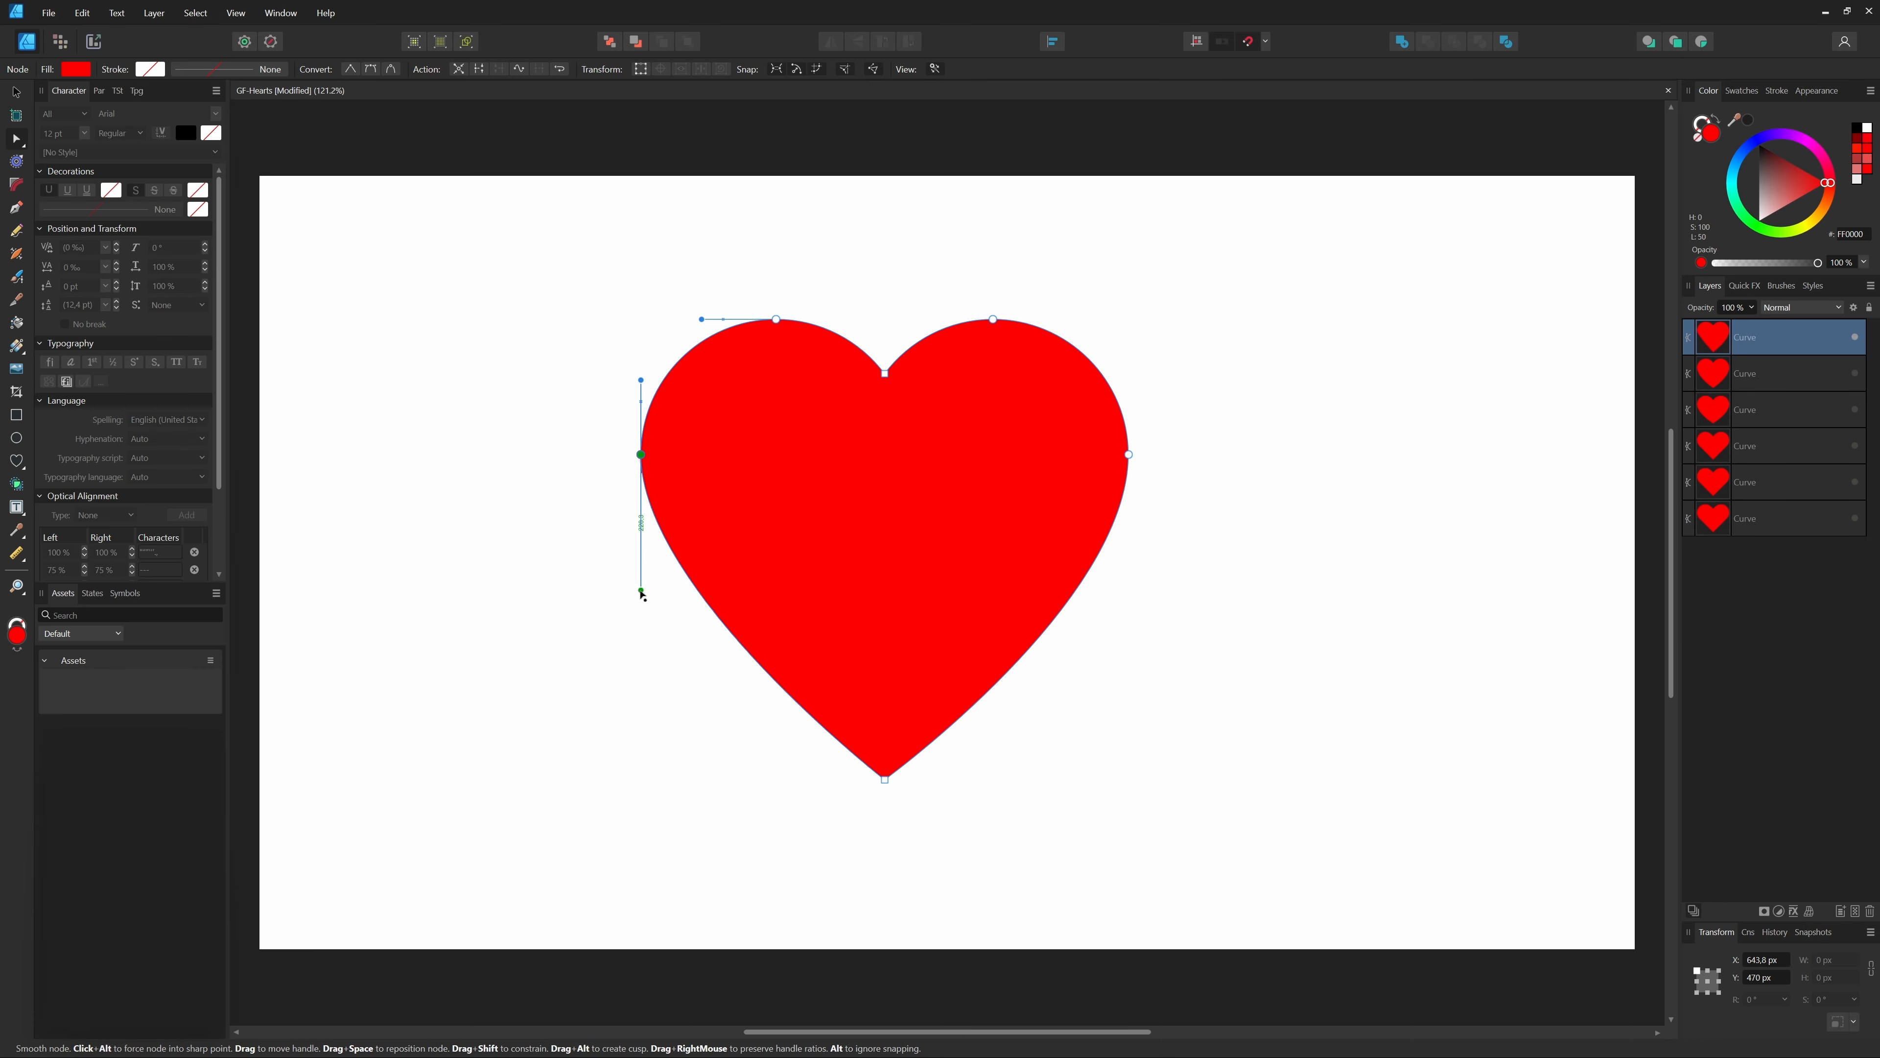
- Pull the bottom tip's two handles up and outward to curve the sides inward, and realign the side nodes' lower handles vertically
click(882, 781)
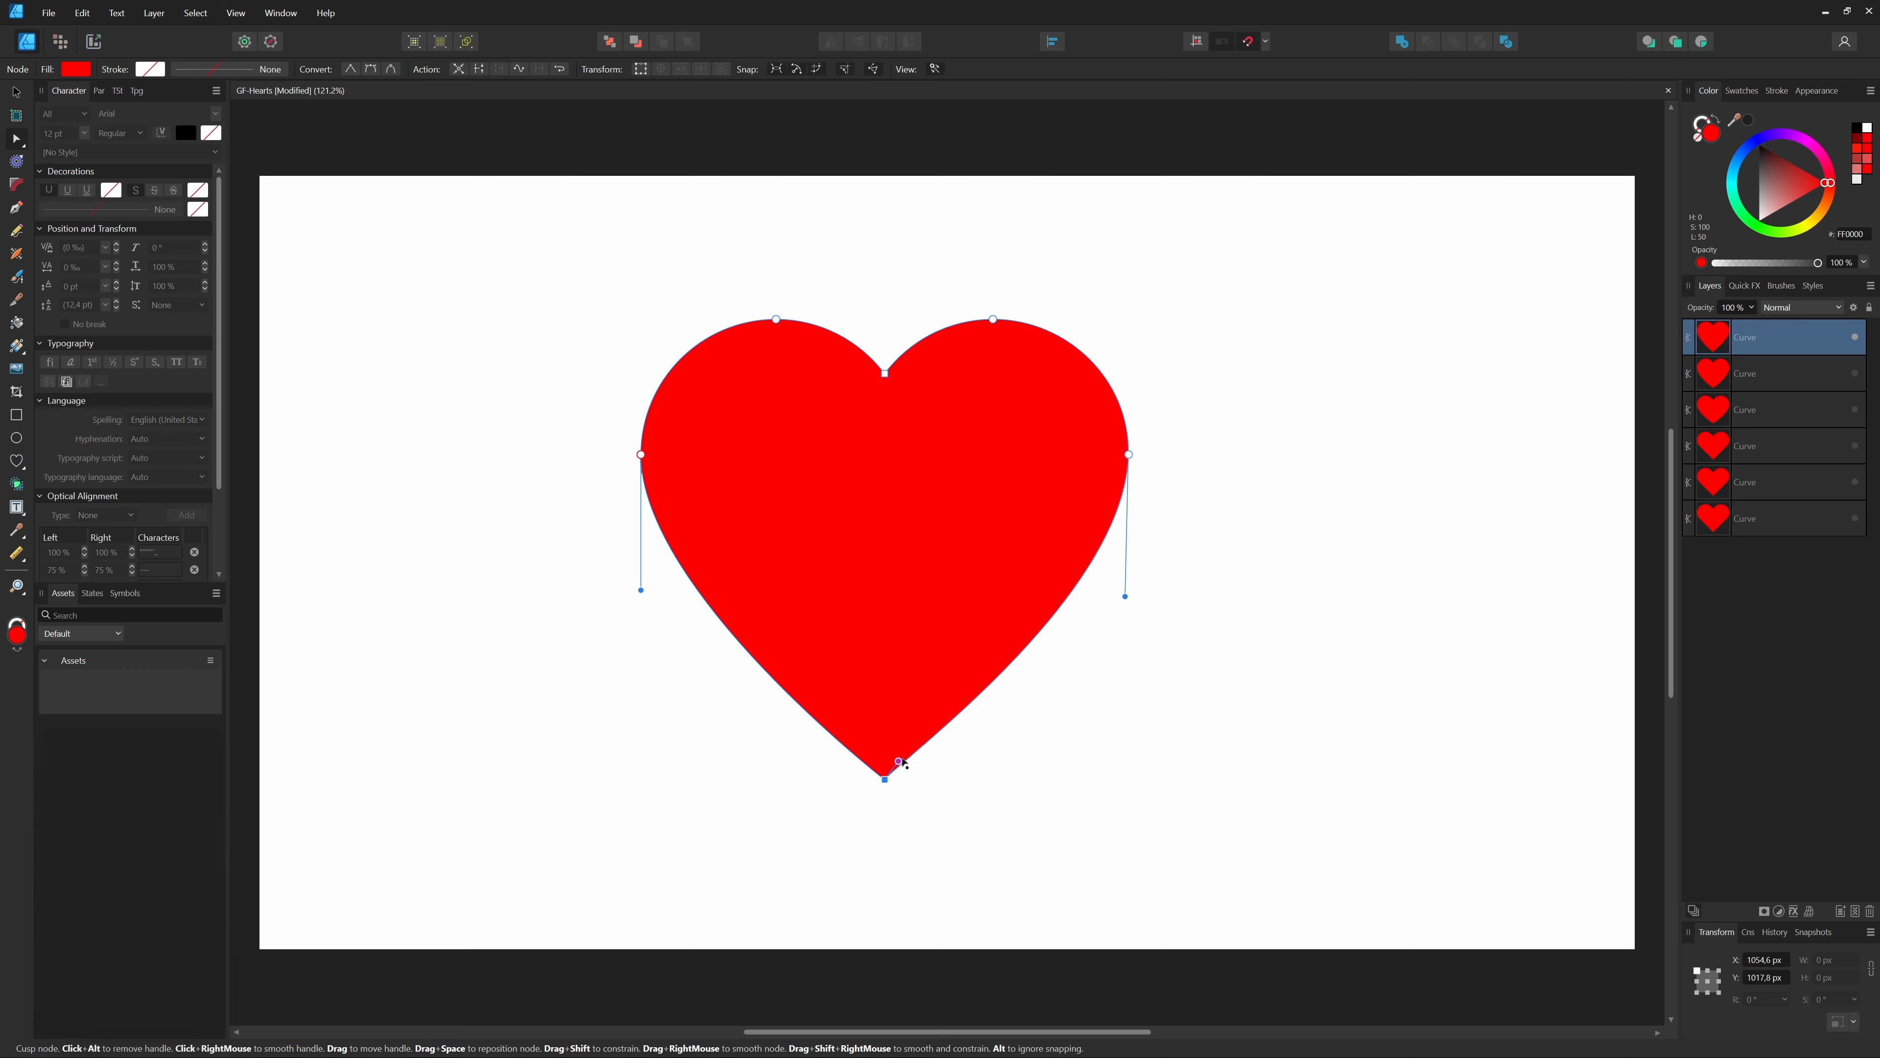
drag(899, 761, 921, 707)
drag(886, 776, 833, 711)
drag(921, 707, 937, 709)
drag(1125, 596, 1128, 596)
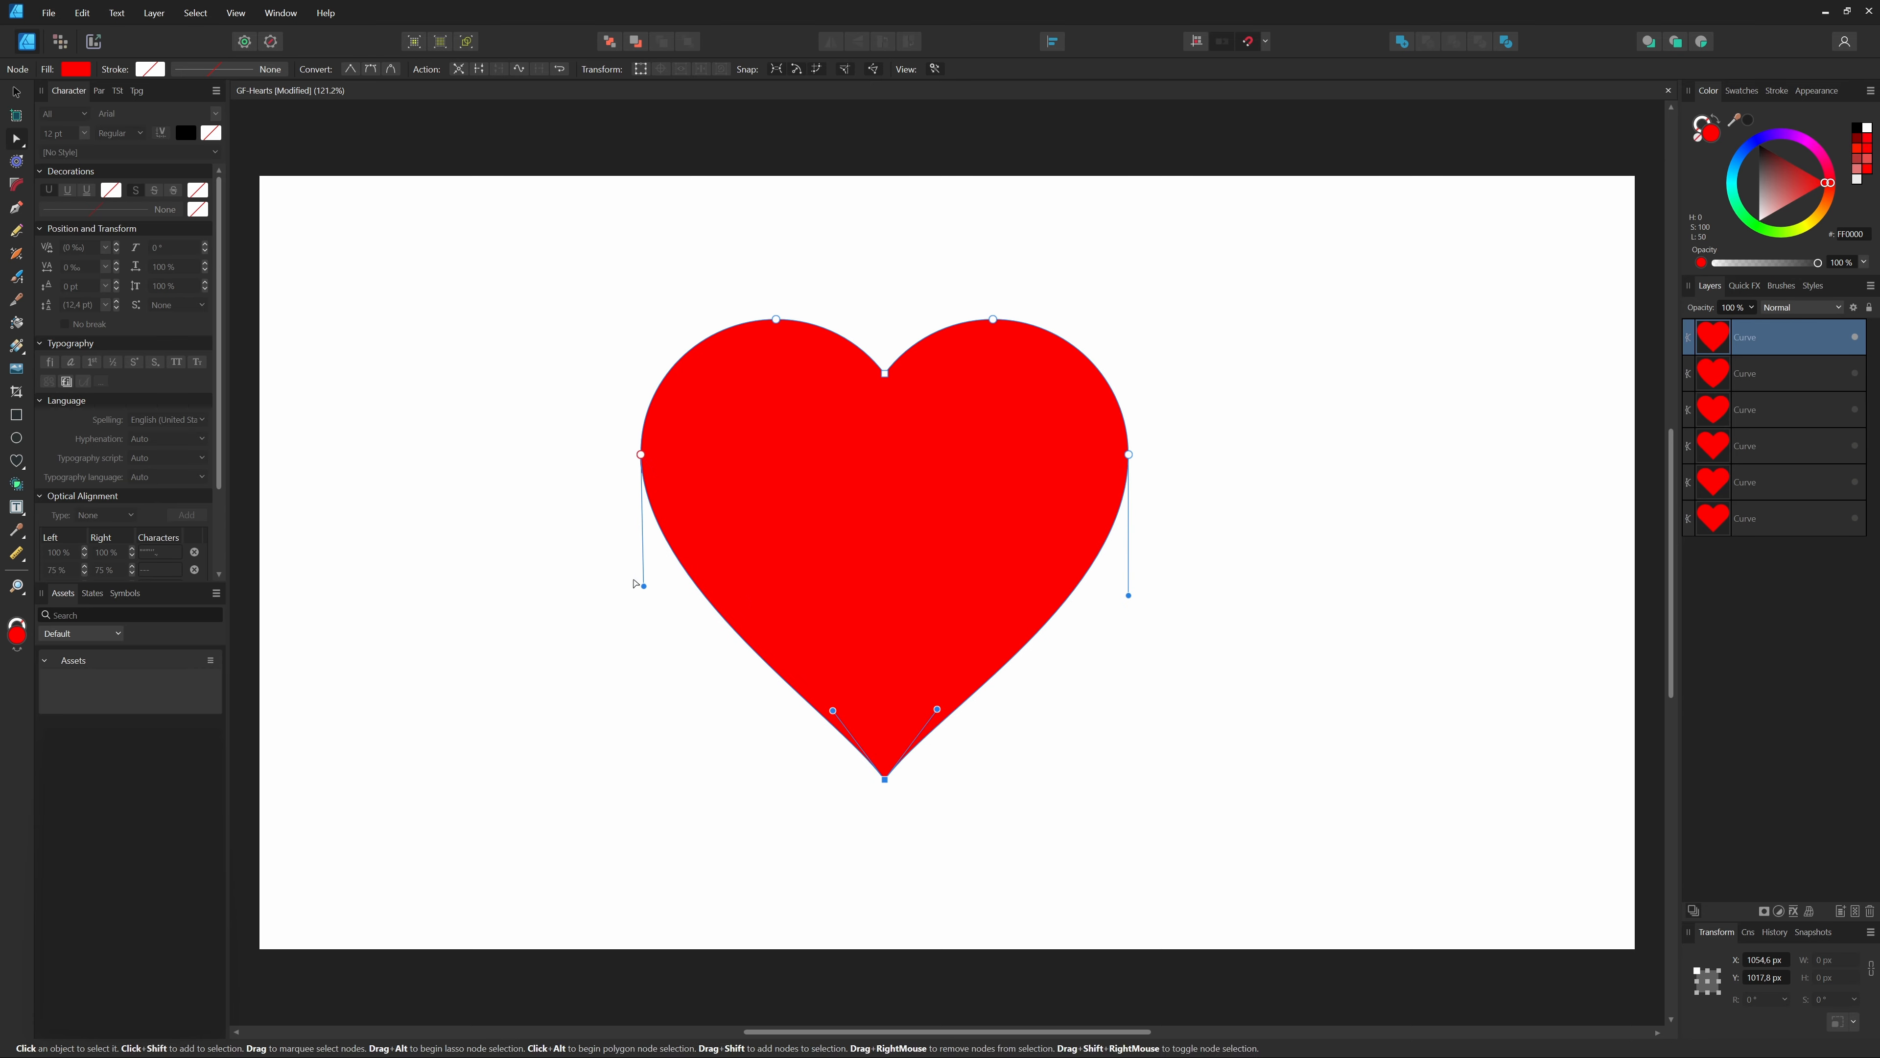
mouse_move(643, 586)
mouse_down()
mouse_move(641, 604)
mouse_move(641, 588)
mouse_up()
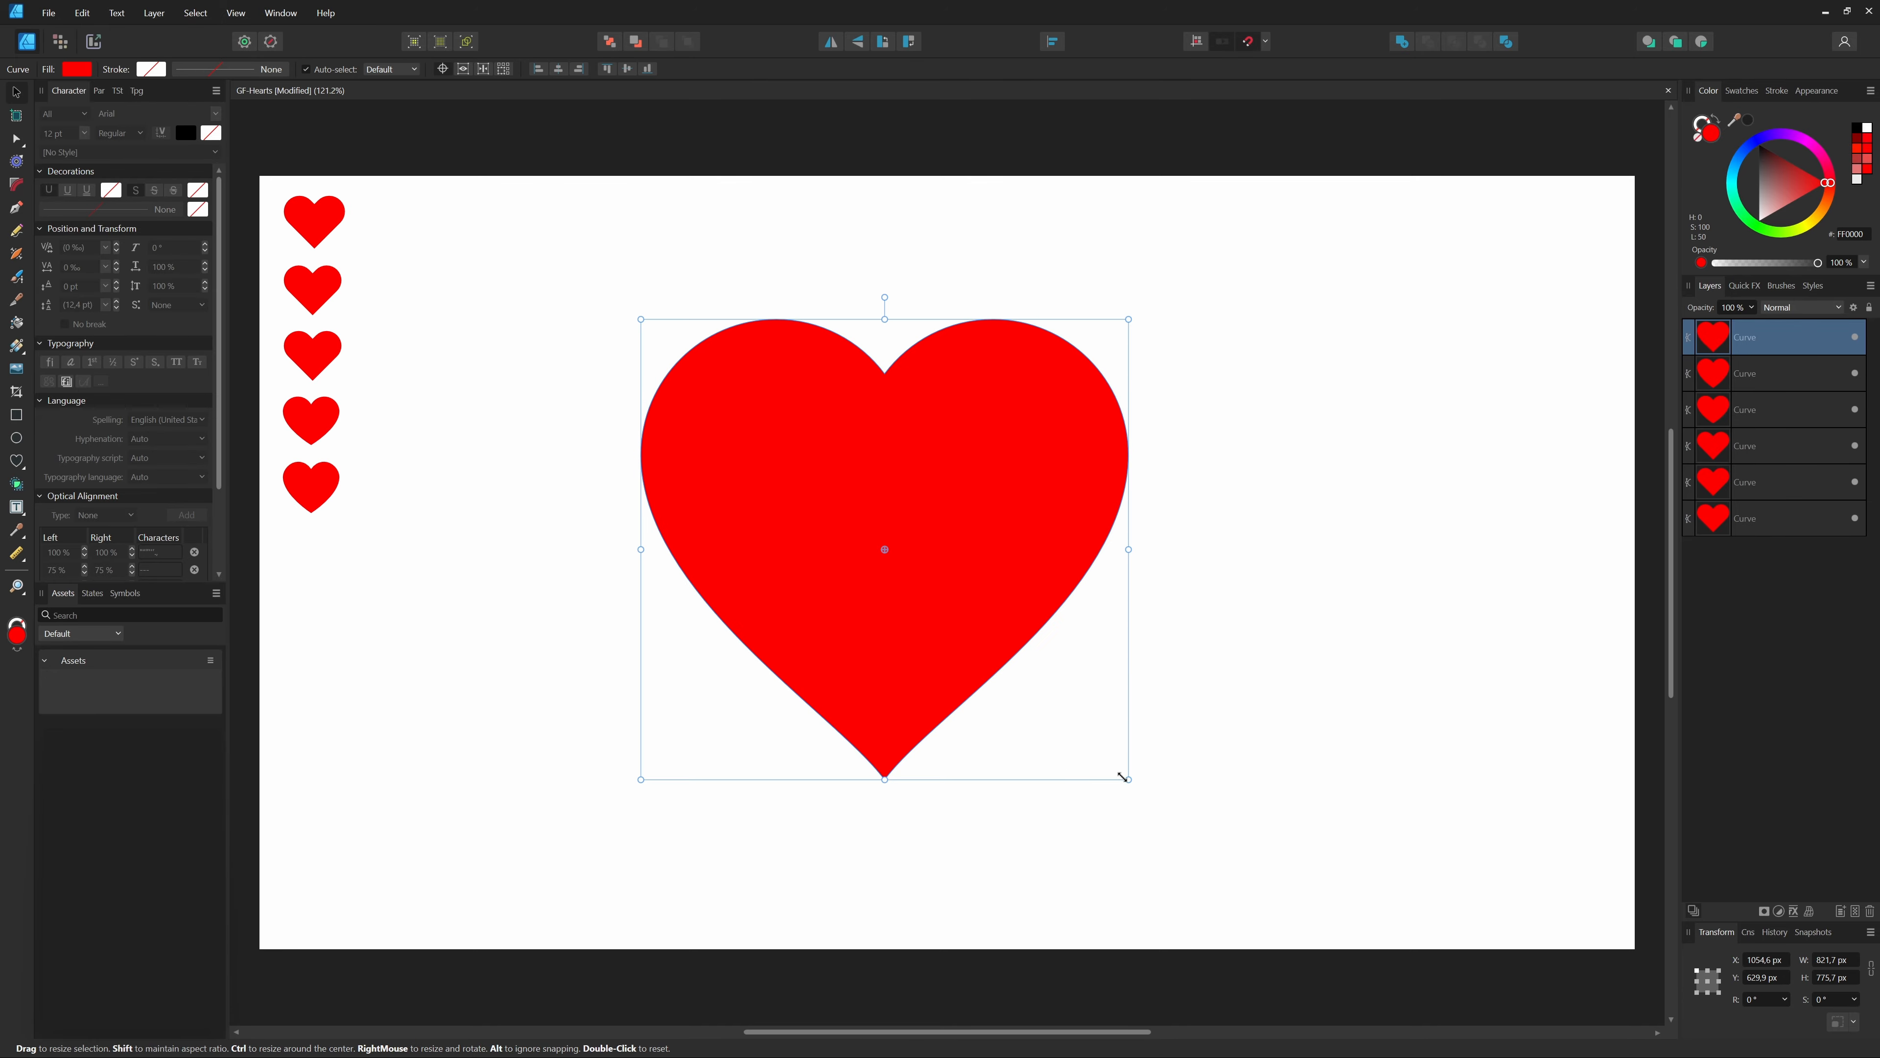
- Shrink the finished heart to thumbnail size, place it below the fifth heart in the column, and deselect it
drag(1122, 776, 309, 556)
click(599, 529)
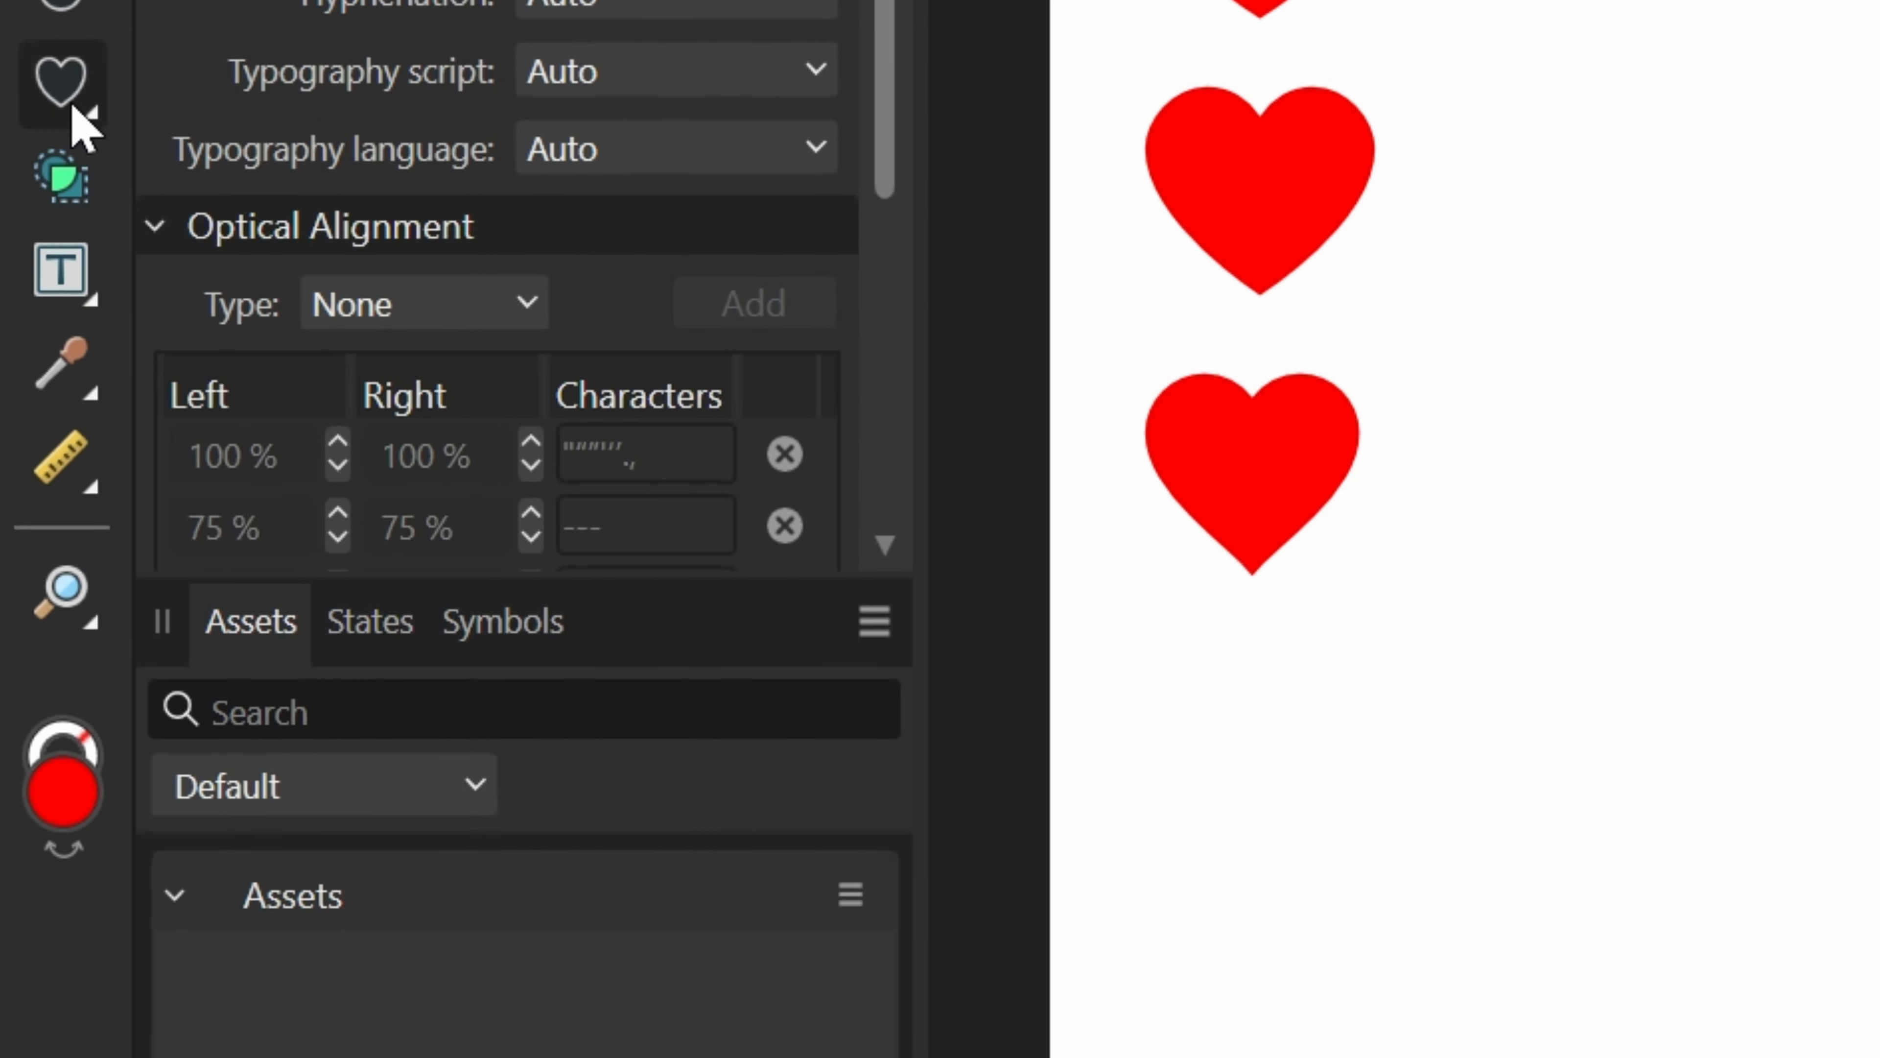
- Draw a red heart about 805 × 728 px with the Heart tool, then shrink it and place it at the column's lower end
click(22, 467)
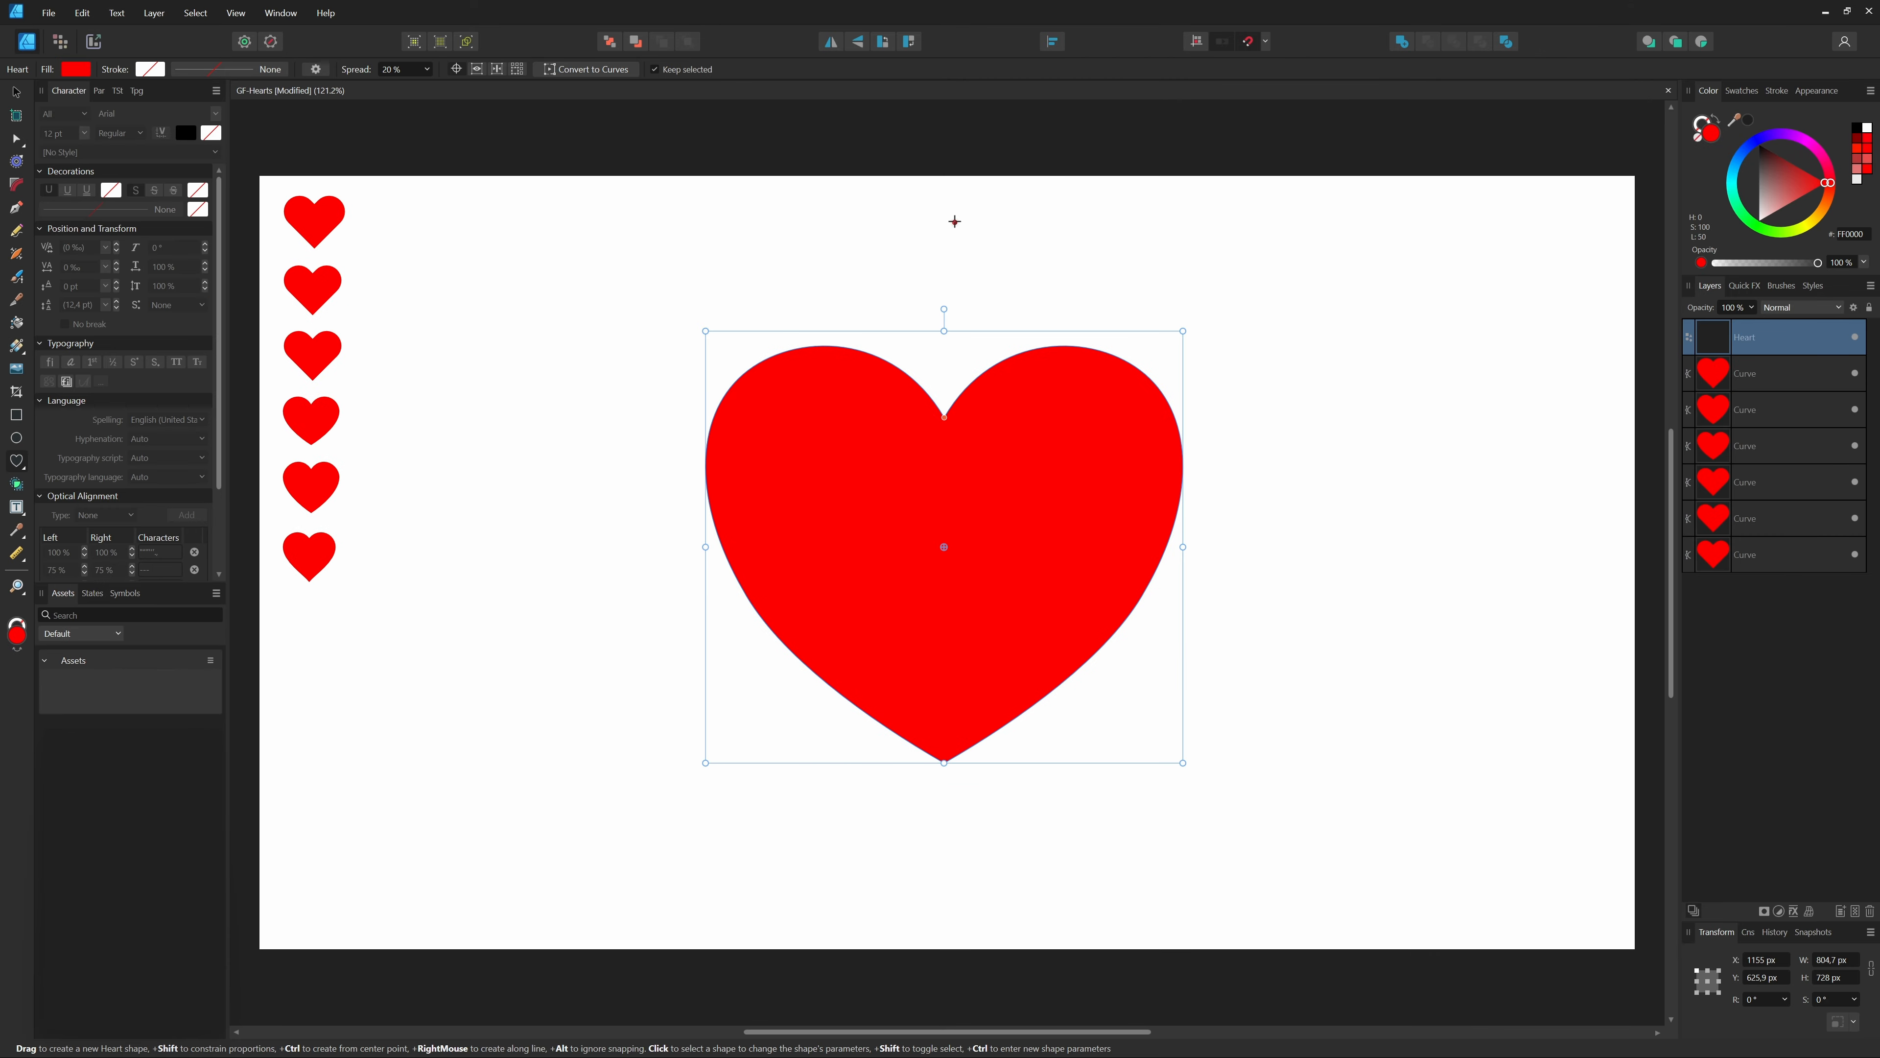
key(v)
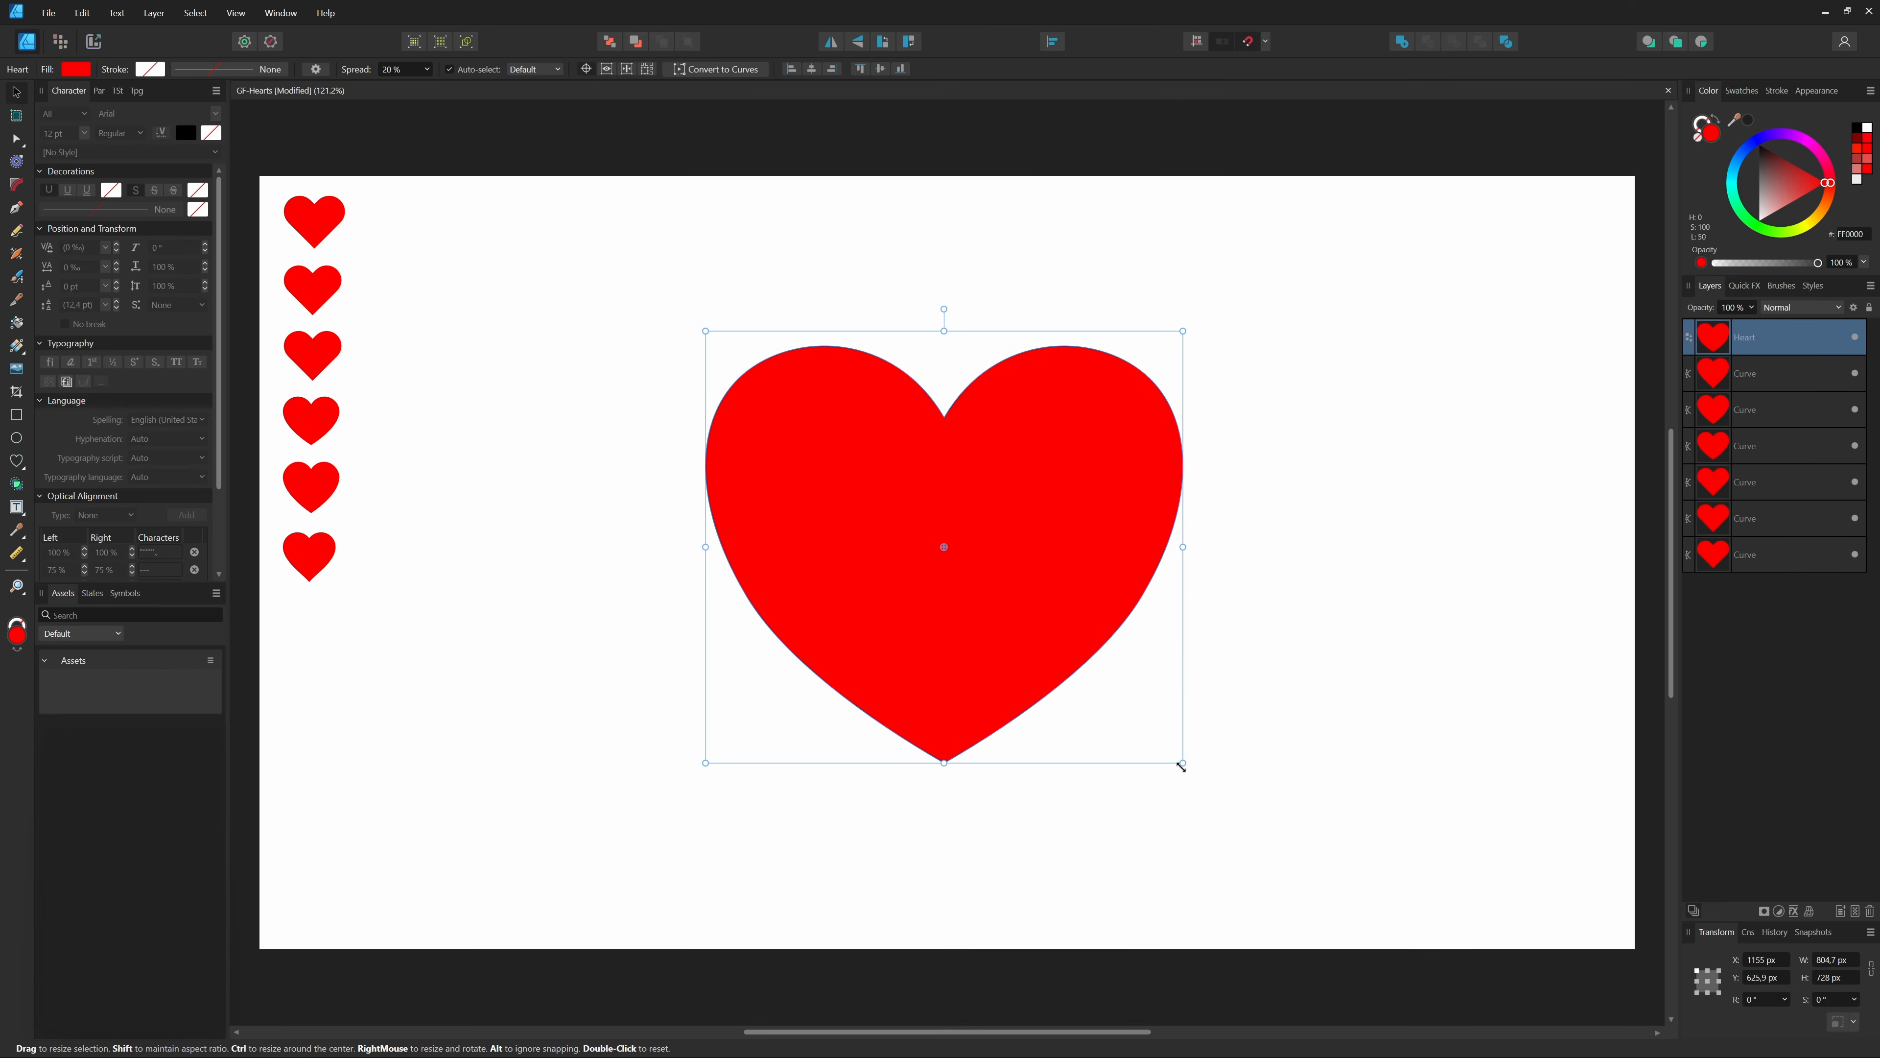
drag(1184, 763, 861, 483)
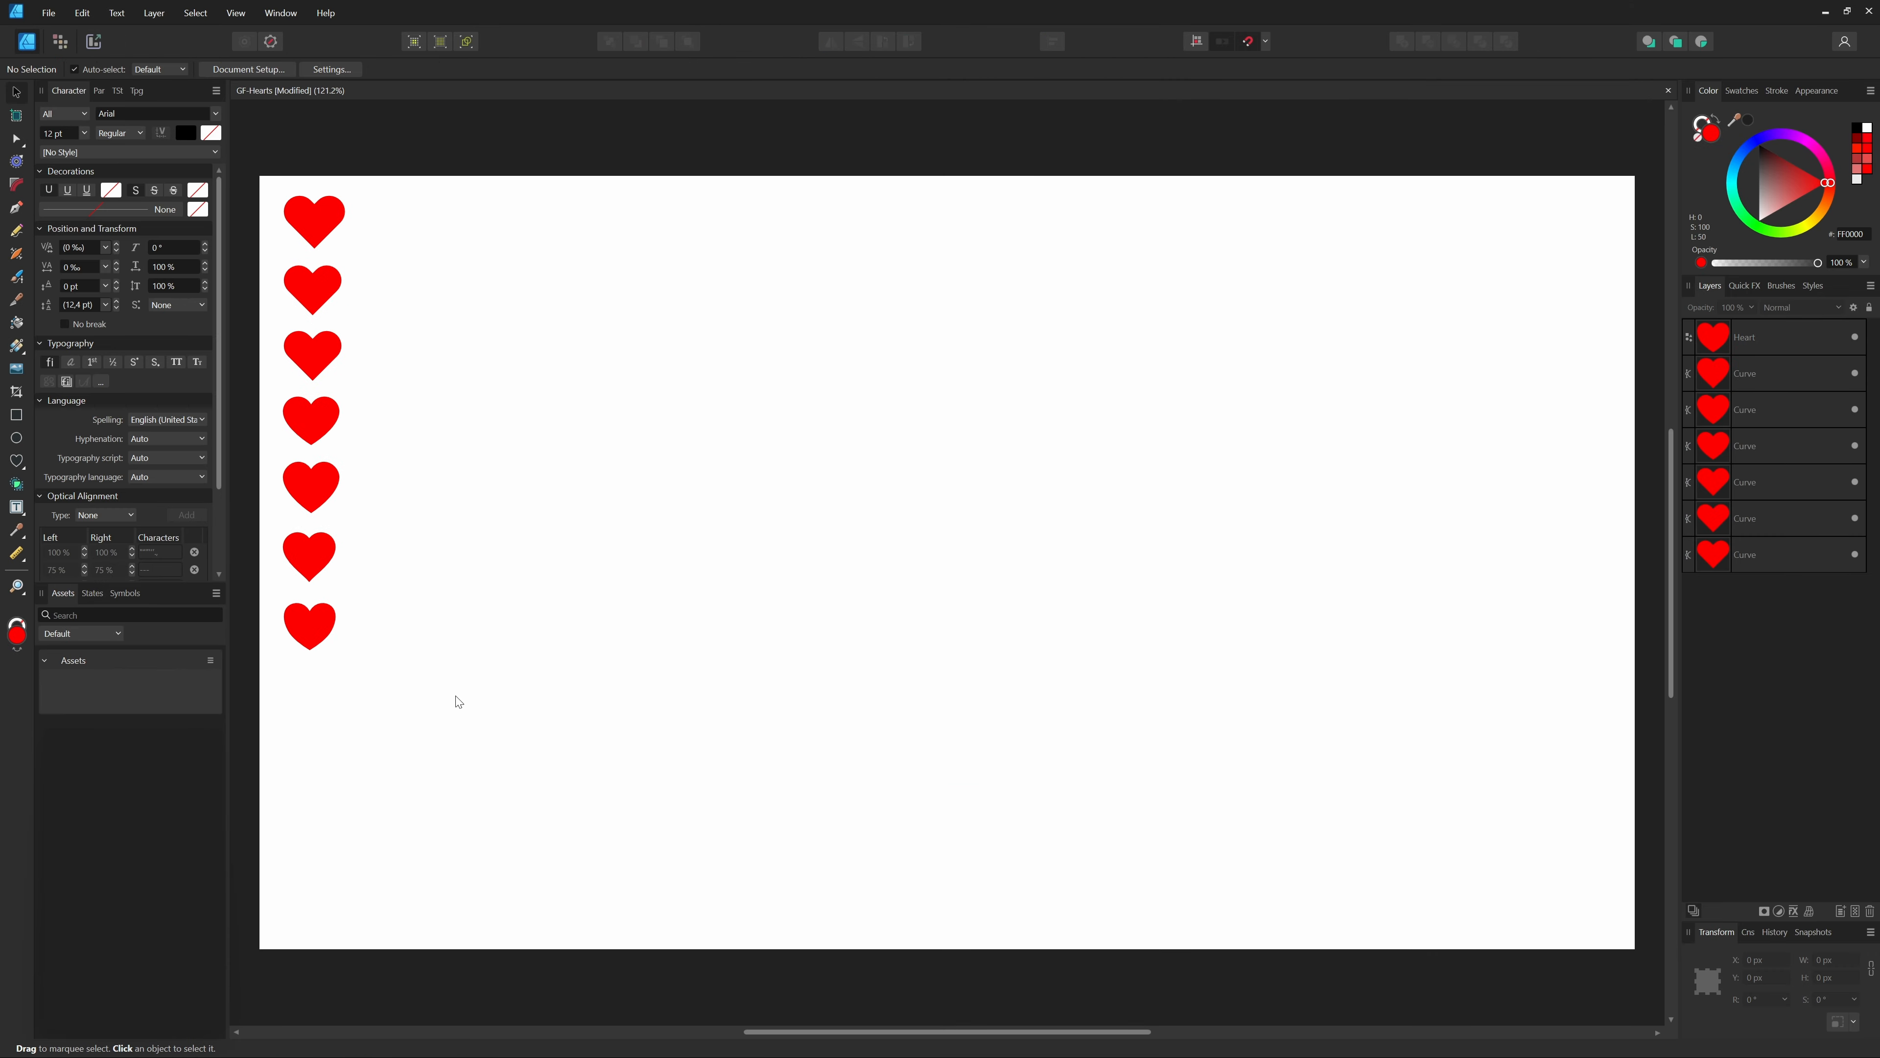
- Space all seven hearts horizontally with 76.7 px gaps to form one row across the artboard, and deselect them
key(ctrl+a)
click(1053, 41)
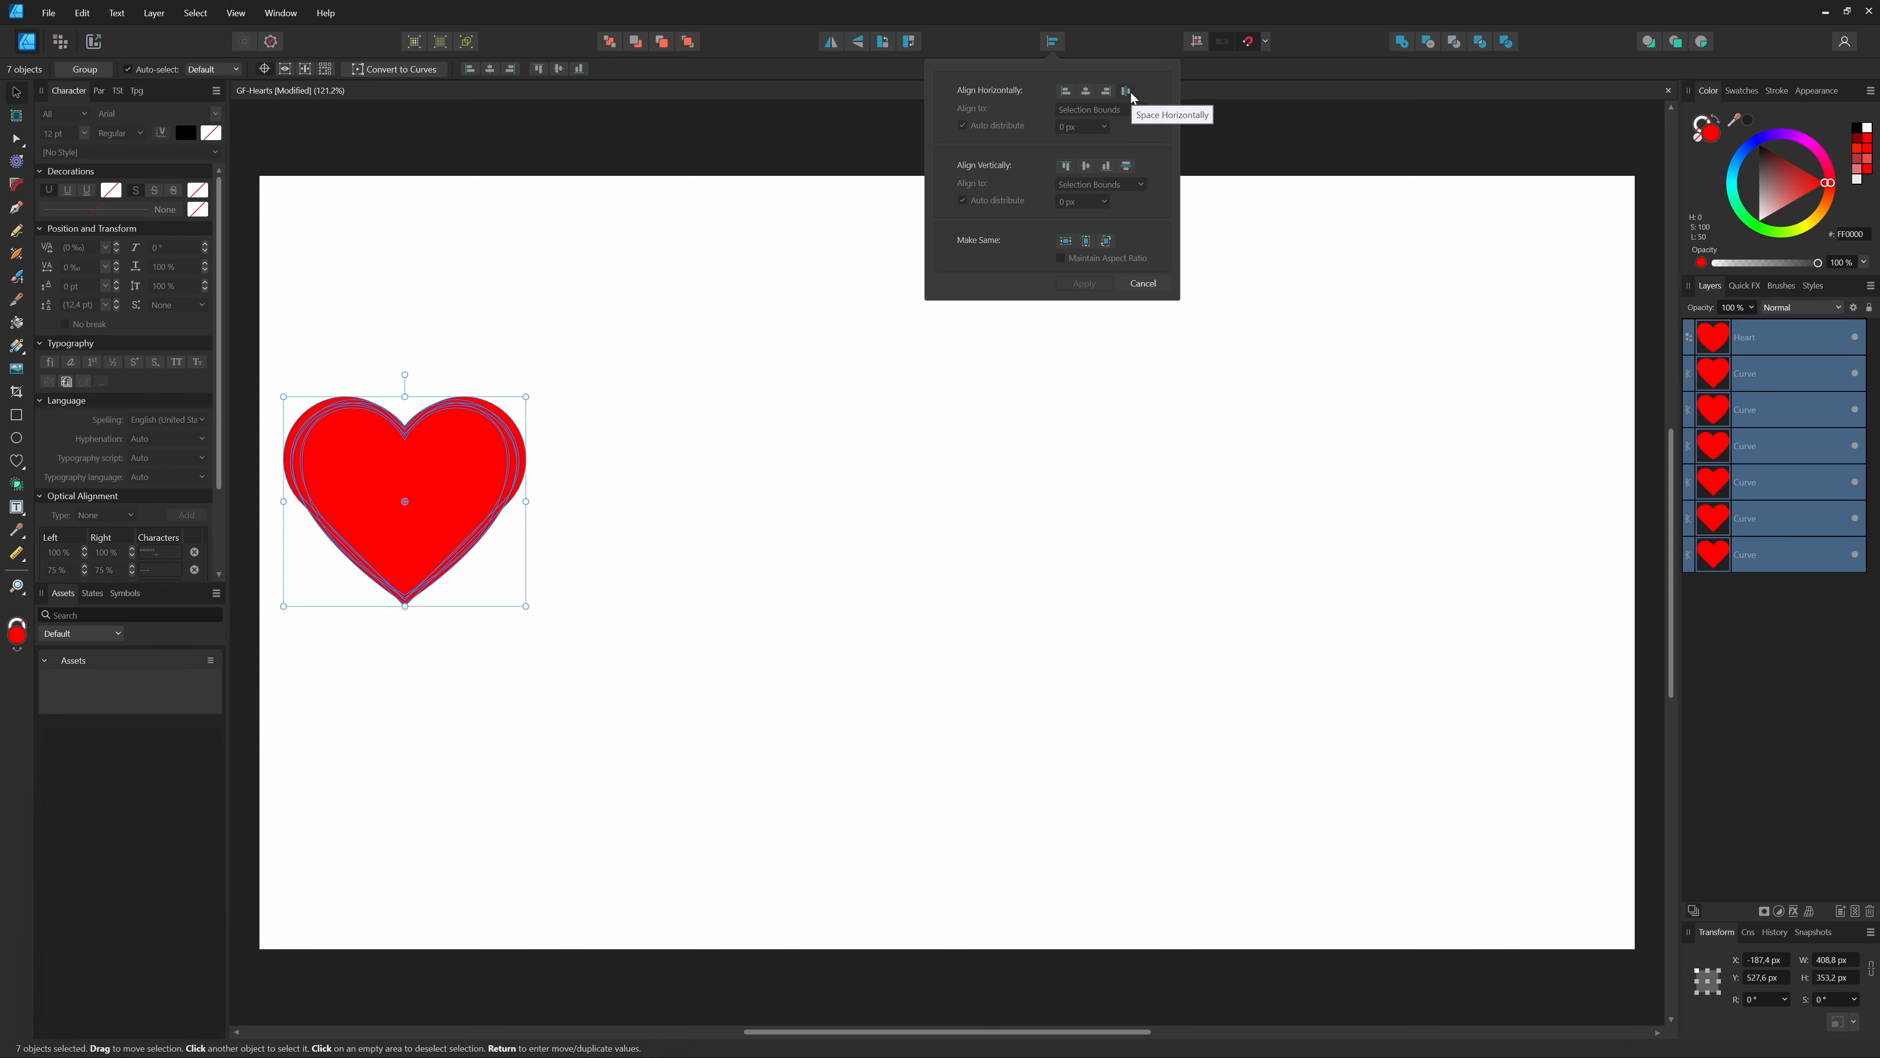
click(1126, 91)
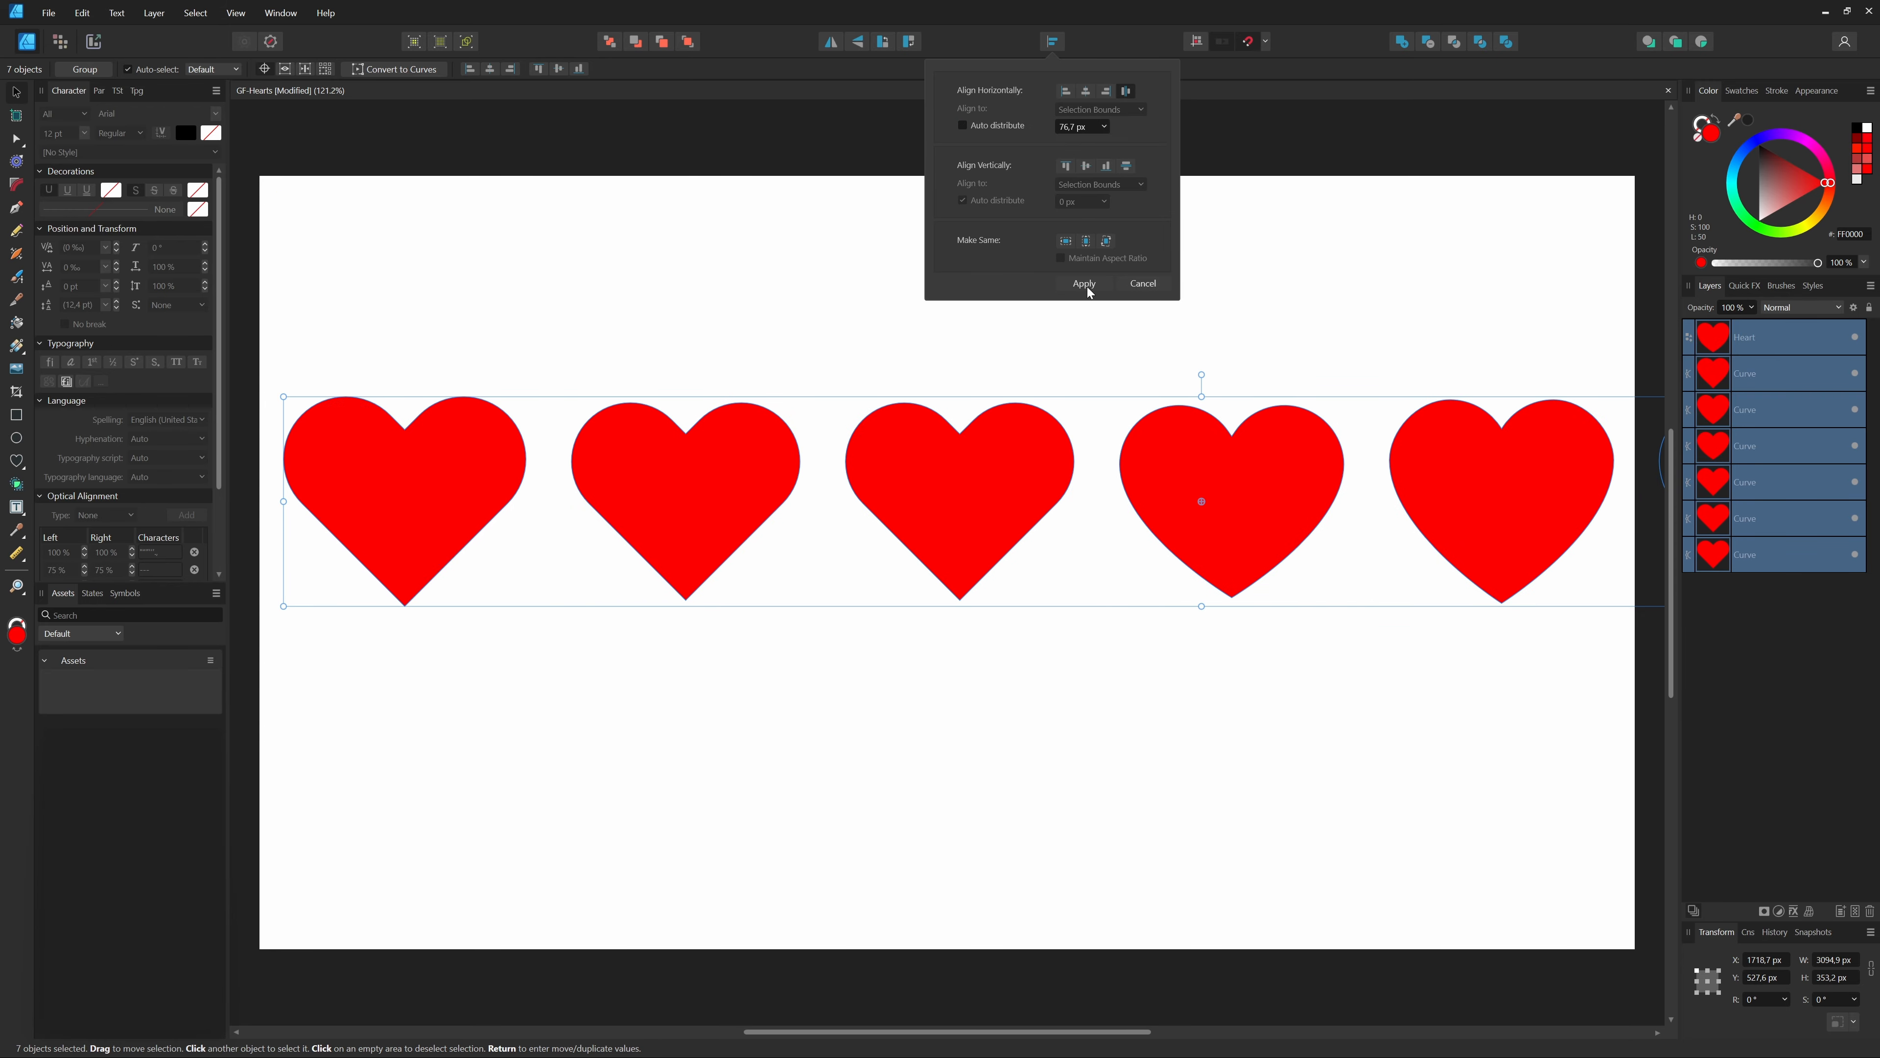
click(1084, 283)
click(1502, 723)
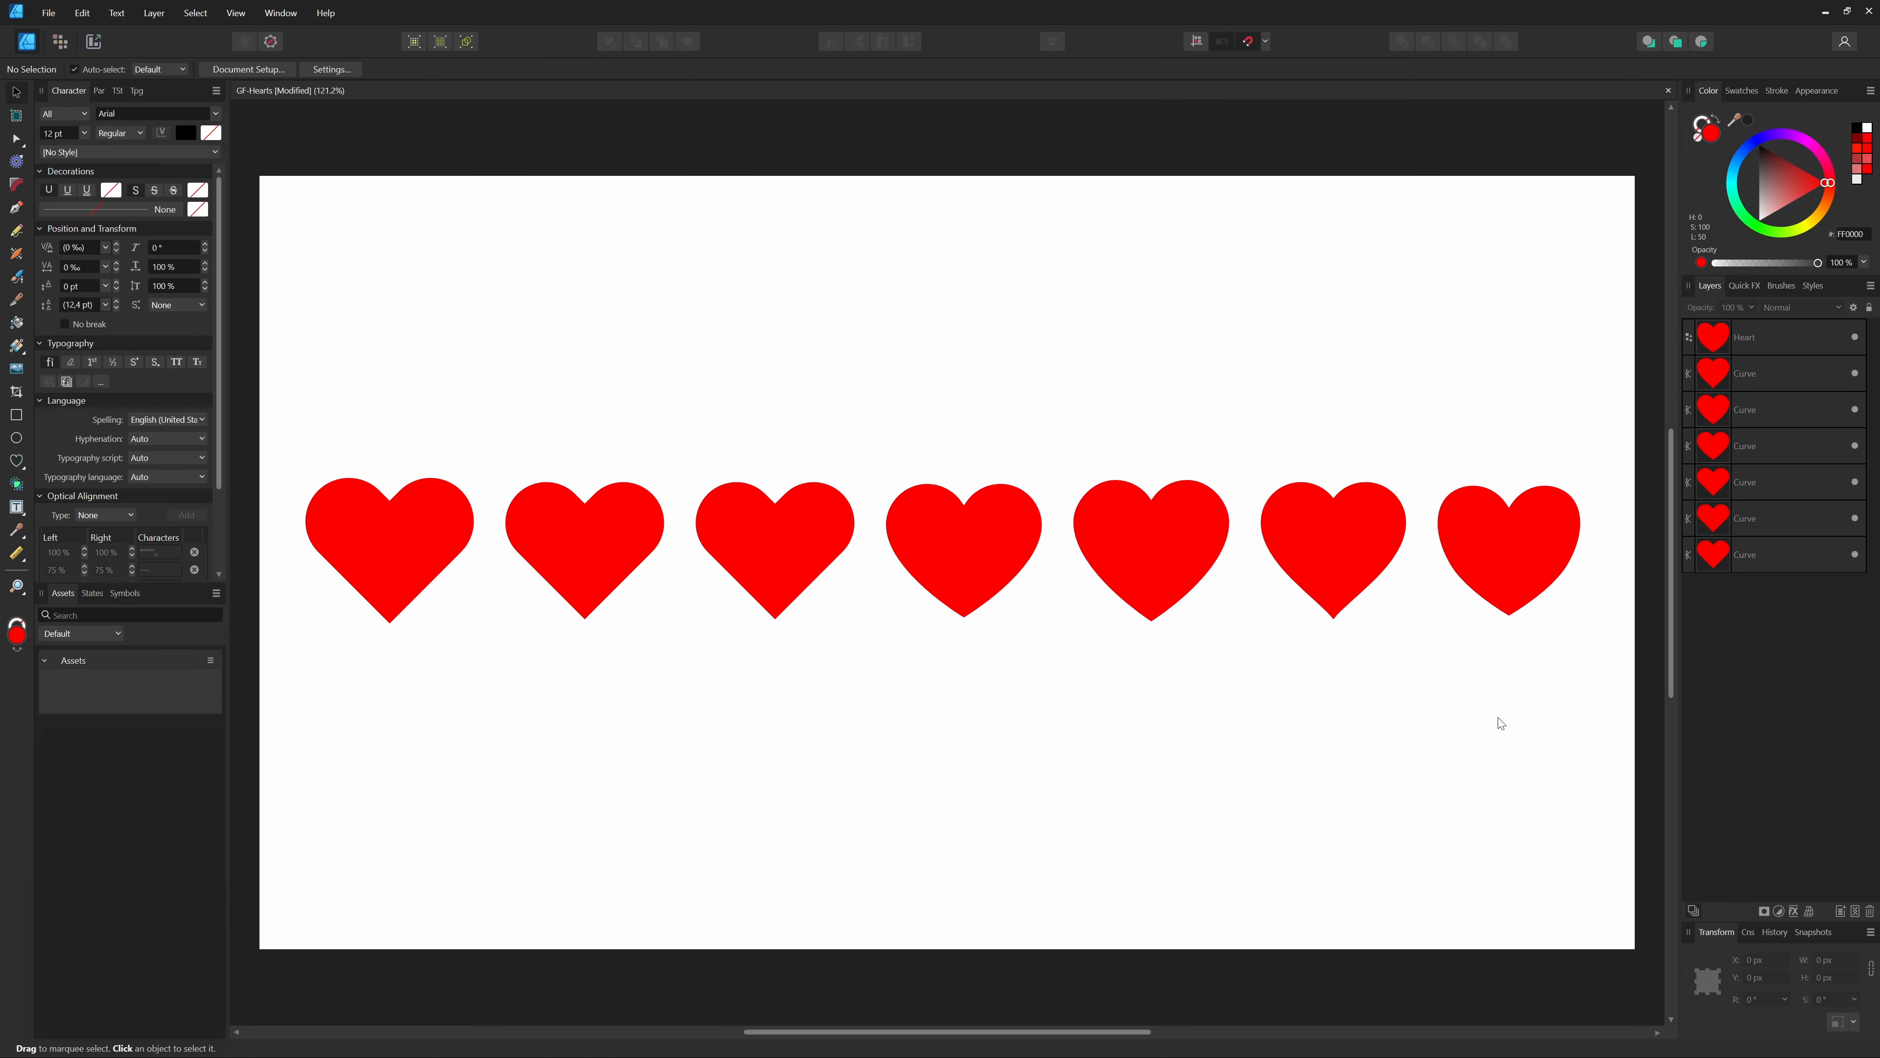